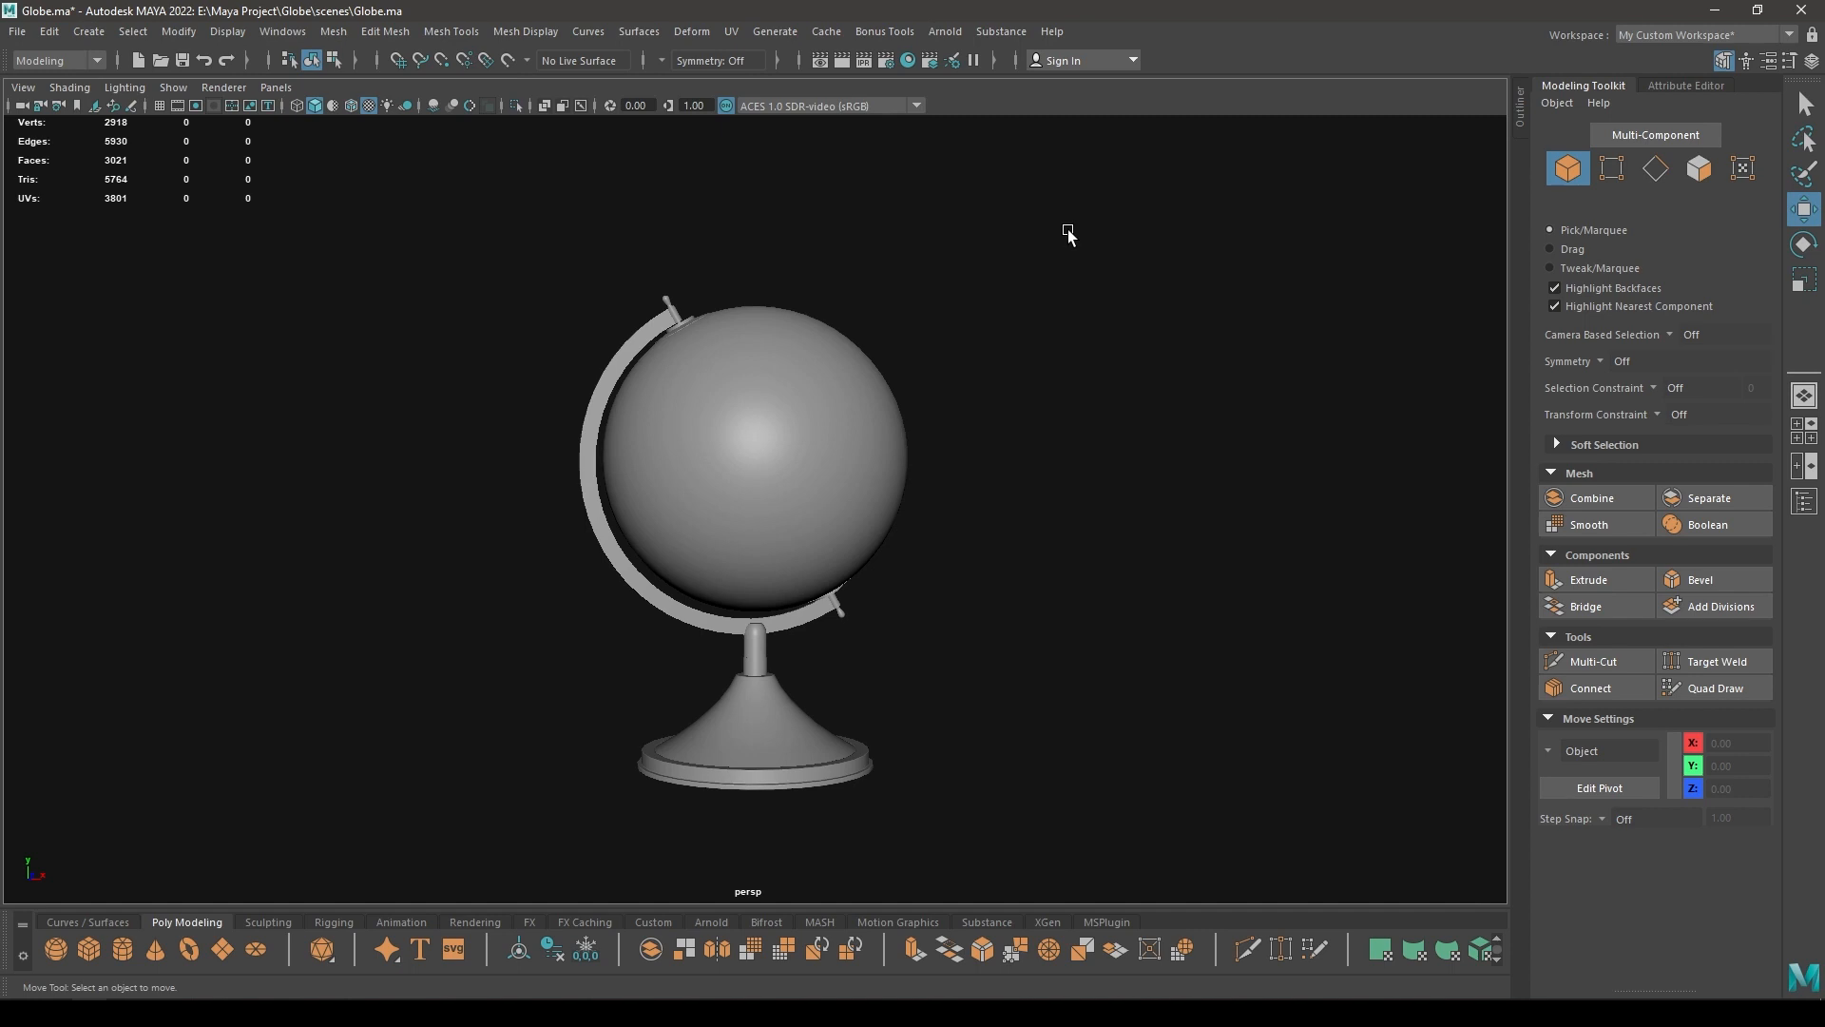
# Create a polygon plane under the globe with a width of 50 and a height of 50.
pyautogui.scroll(-3, 844, 460)
pyautogui.keyDown('alt'); pyautogui.moveTo(844, 460); pyautogui.dragTo(847, 517); pyautogui.keyUp('alt')
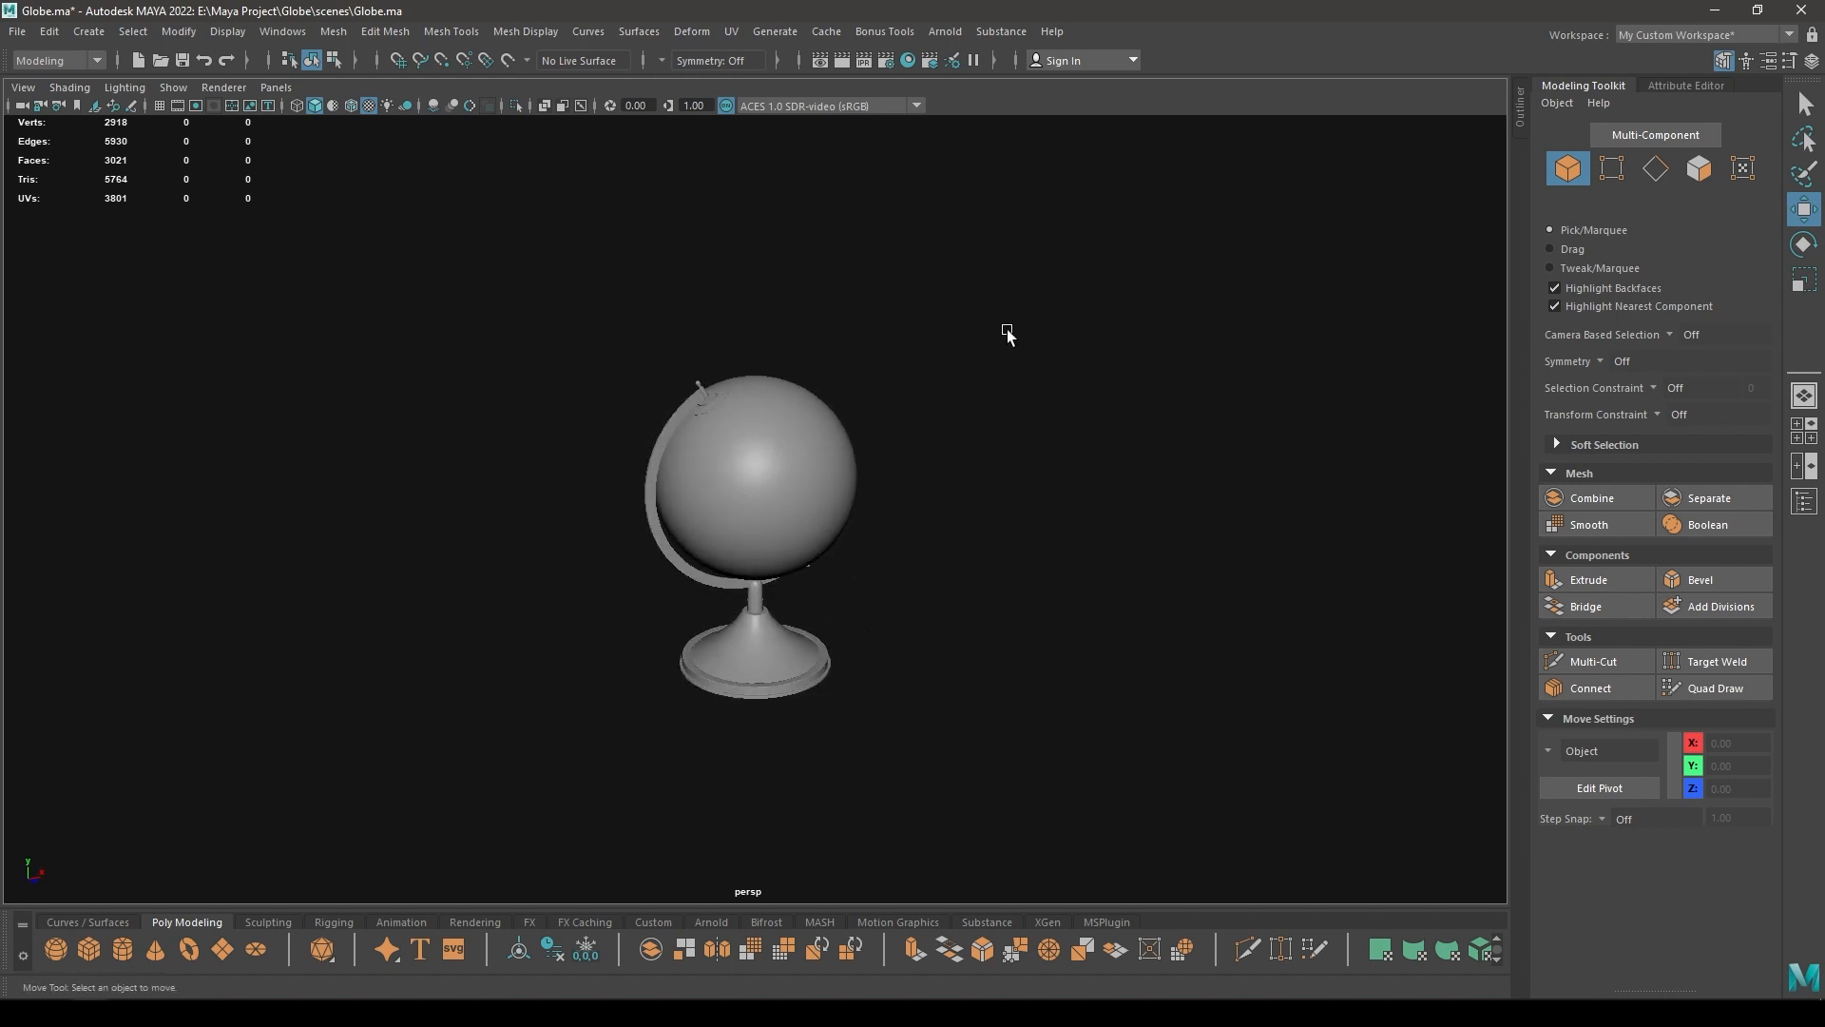
pyautogui.keyDown('shift'); pyautogui.moveTo(1007, 330); pyautogui.dragTo(928, 304, button='right'); pyautogui.keyUp('shift')
pyautogui.press('t')
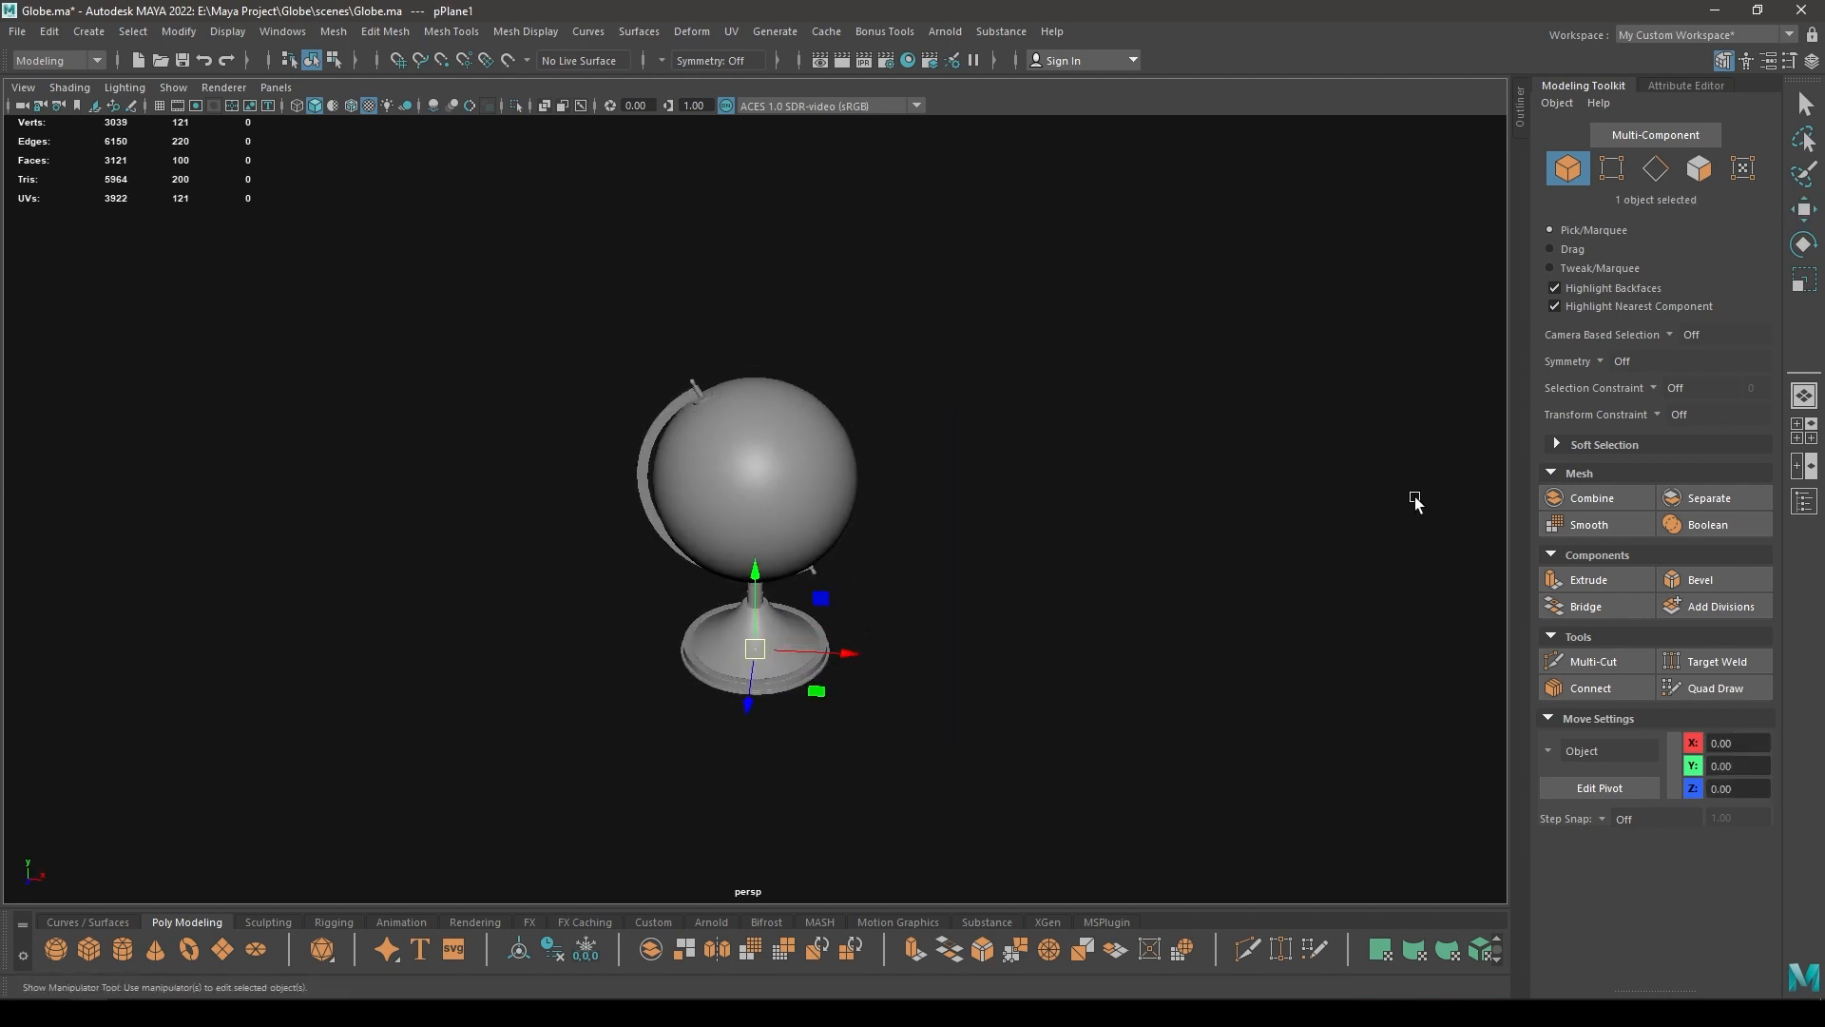
pyautogui.click(1405, 296)
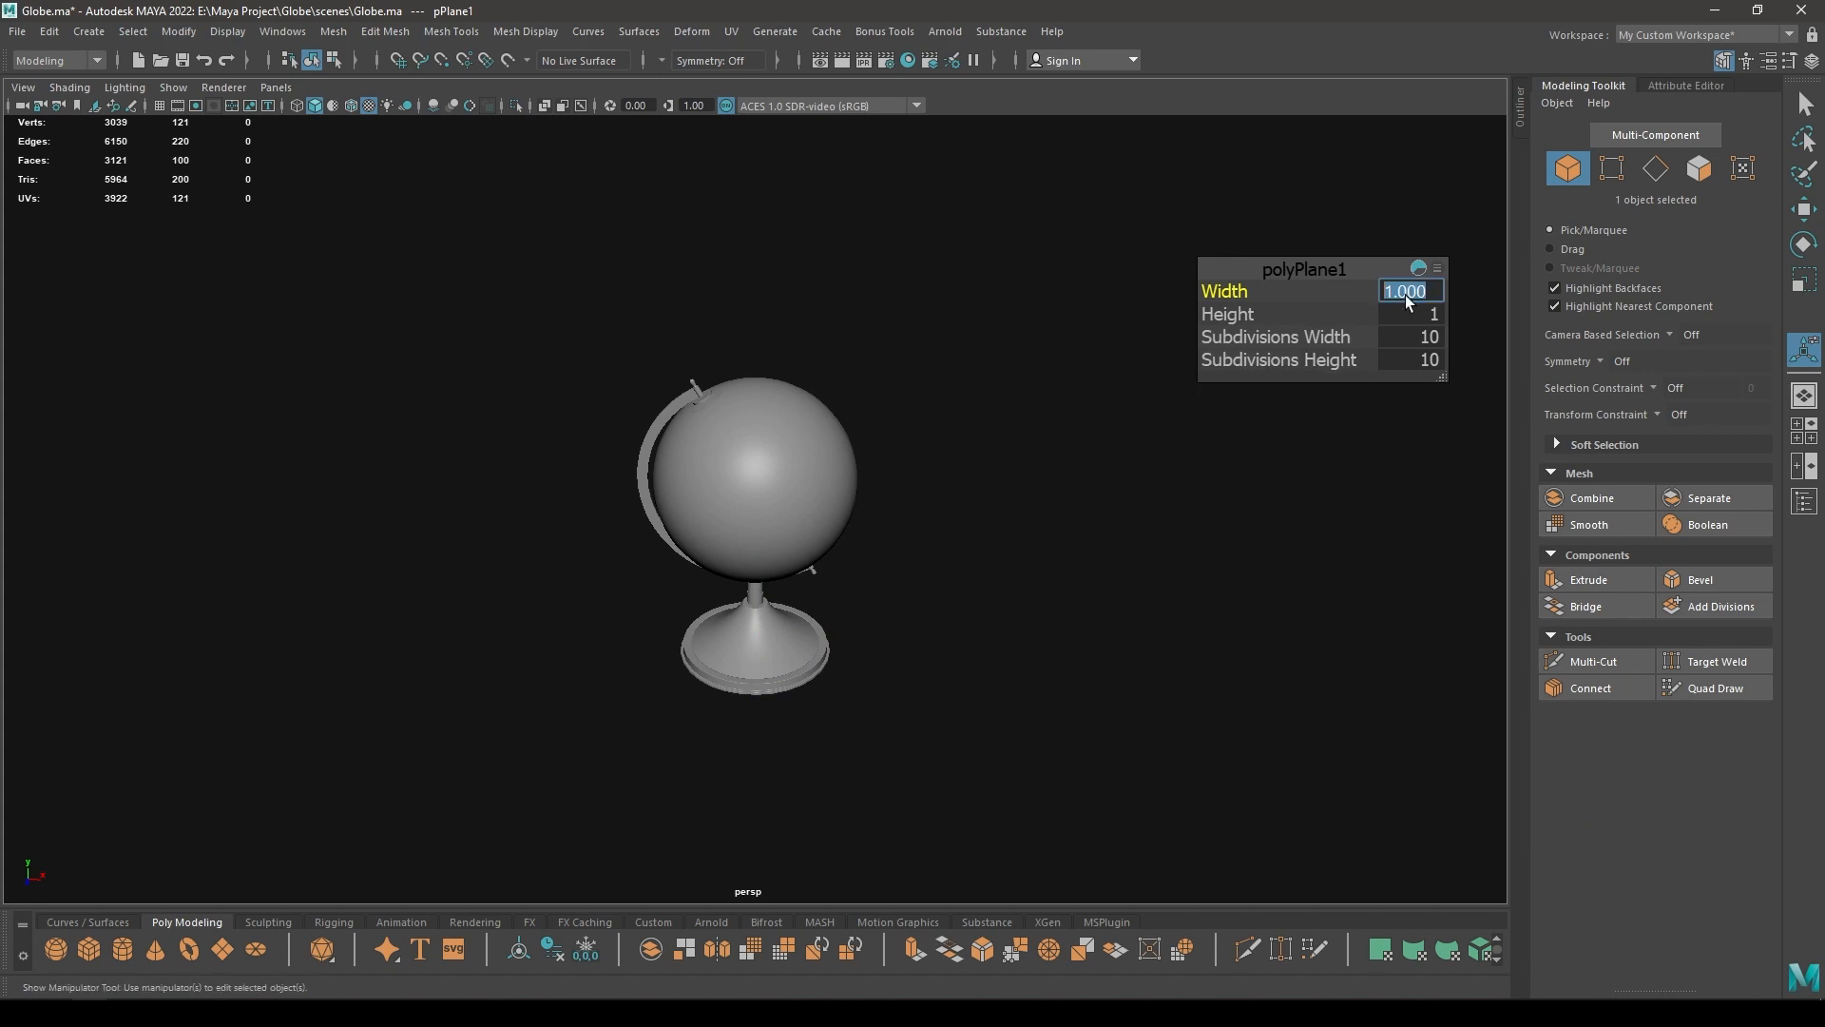
pyautogui.write('50')
pyautogui.press('Tab')
pyautogui.write('50')
pyautogui.press('Tab')
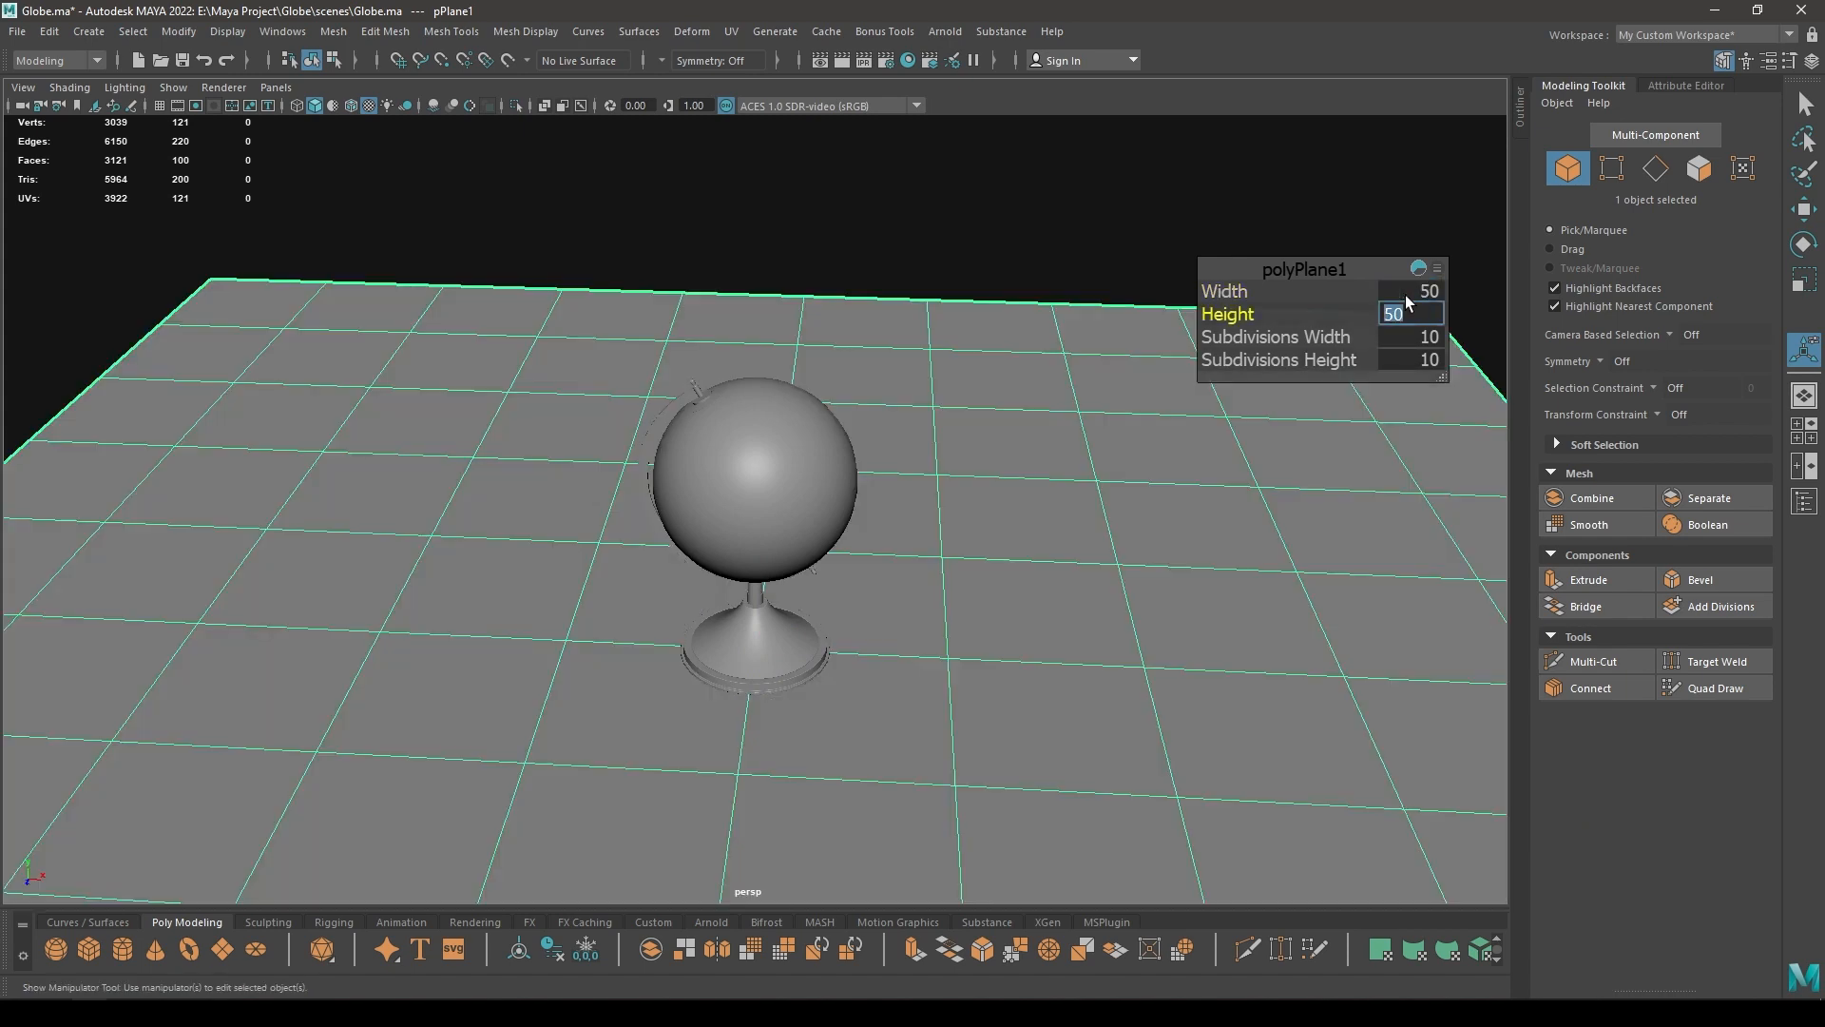
# Set the plane's width and height subdivisions to 1.
pyautogui.write('1')
pyautogui.press('Tab')
pyautogui.write('1')
pyautogui.press('Return')
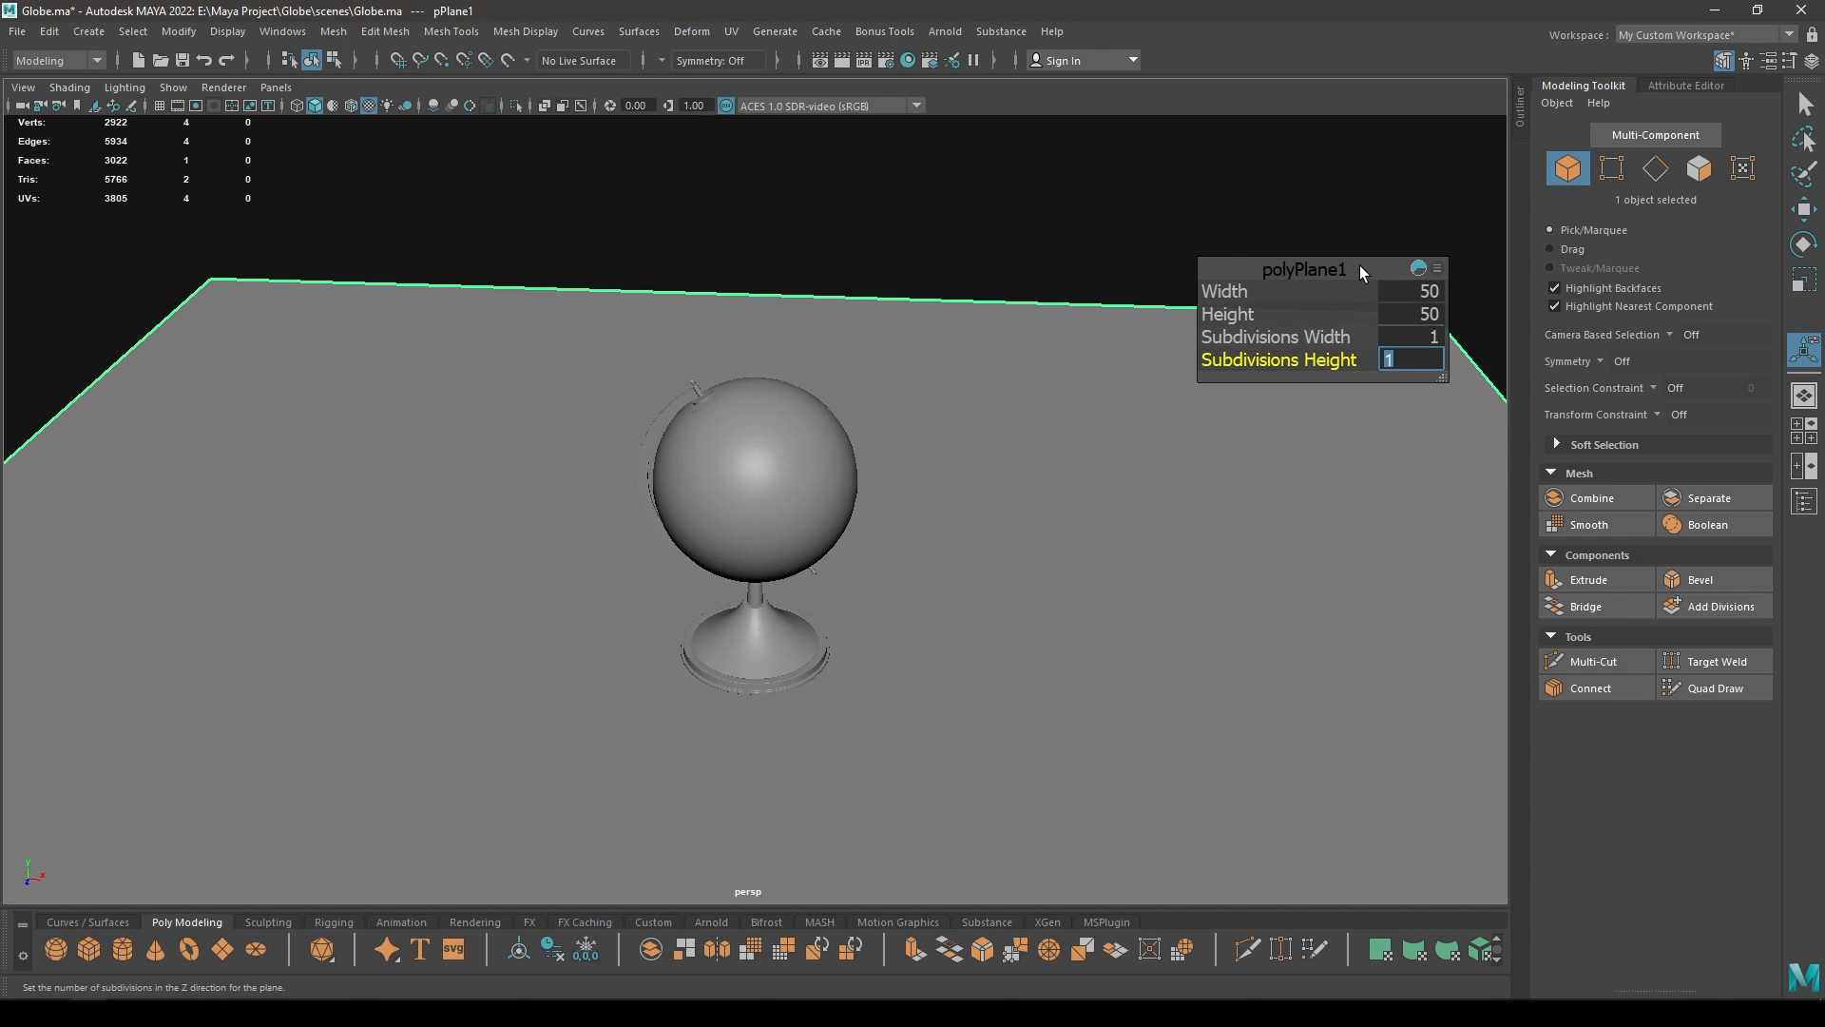
pyautogui.press('w')
# Extrude the plane's back edge and both side edges upward to form three backdrop walls.
pyautogui.scroll(-3, 1306, 483)
pyautogui.keyDown('alt'); pyautogui.moveTo(1306, 483); pyautogui.dragTo(1342, 477); pyautogui.keyUp('alt')
pyautogui.moveTo(1059, 316); pyautogui.dragTo(1049, 261, button='right')
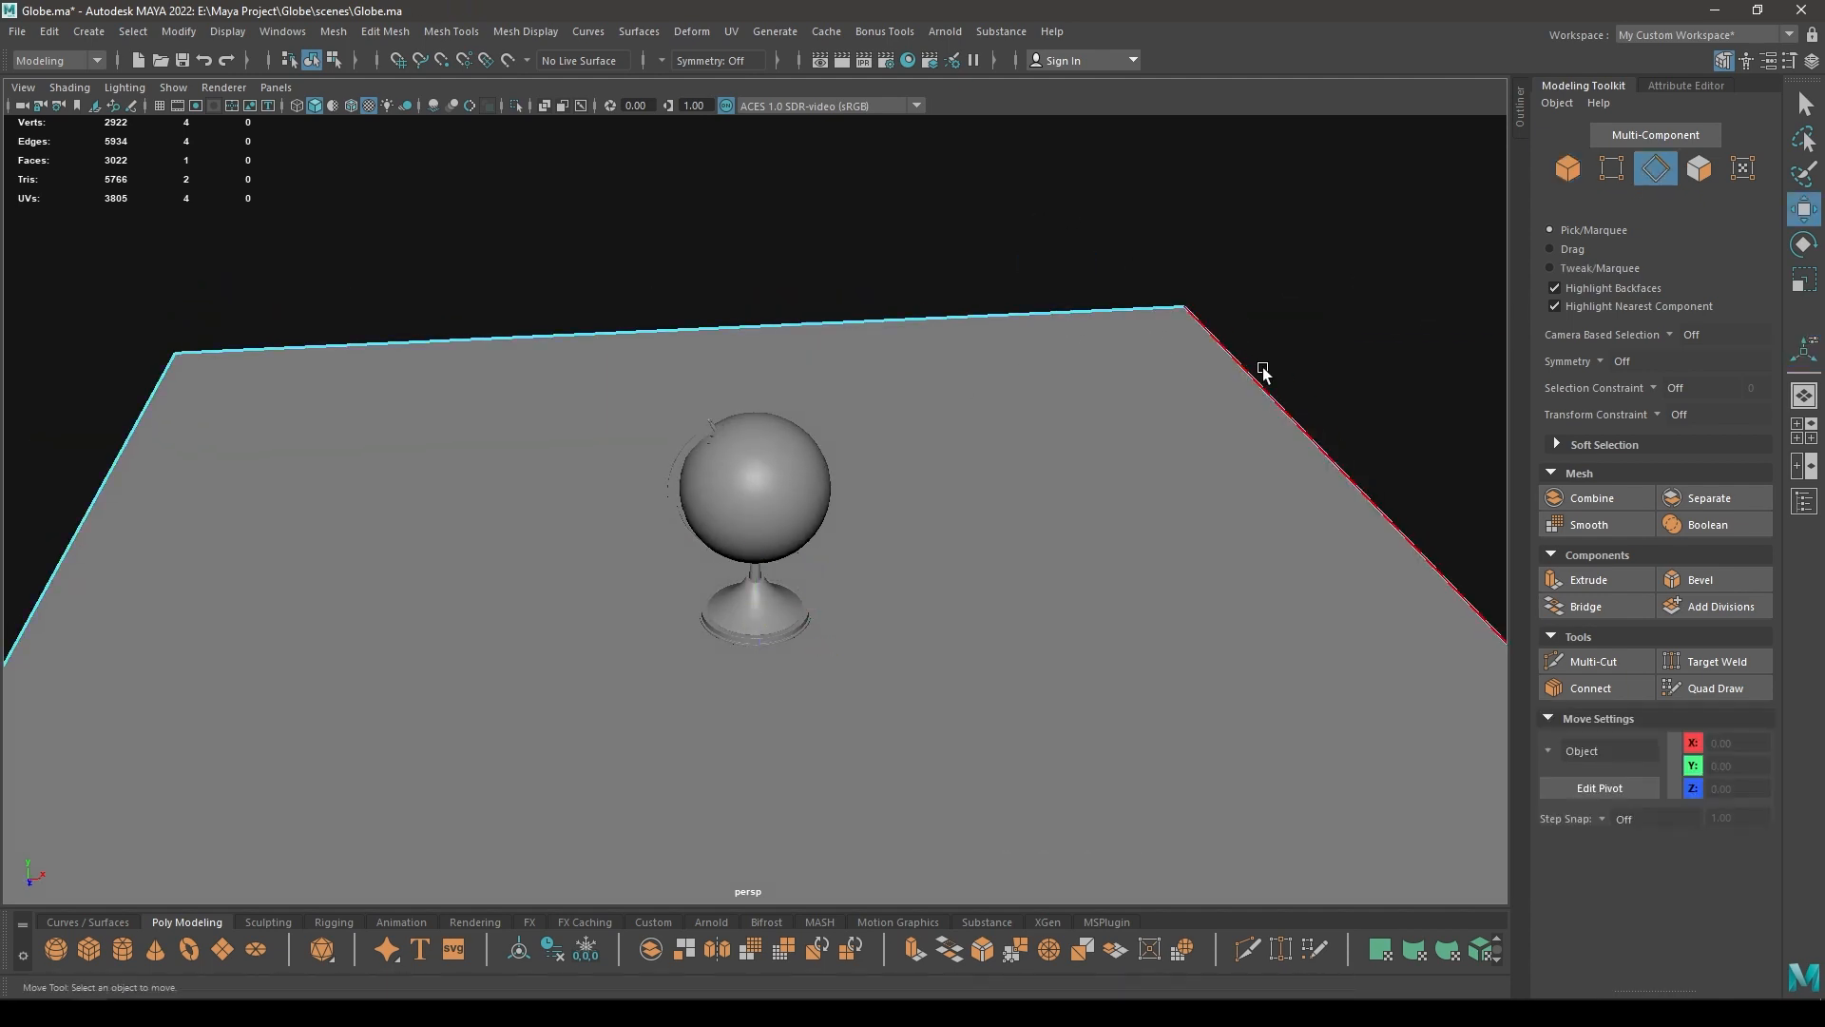
pyautogui.click(1261, 367)
pyautogui.keyDown('shift'); pyautogui.click(1003, 297); pyautogui.keyUp('shift')
pyautogui.keyDown('shift'); pyautogui.click(142, 460); pyautogui.keyUp('shift')
pyautogui.keyDown('alt'); pyautogui.moveTo(143, 460); pyautogui.dragTo(786, 9); pyautogui.keyUp('alt')
pyautogui.keyDown('alt'); pyautogui.moveTo(724, 380); pyautogui.dragTo(778, 404); pyautogui.keyUp('alt')
# Bevel the three edges where the floor meets the walls with 12 segments and a small fraction, then return to object mode.
pyautogui.click(778, 397)
pyautogui.keyDown('shift'); pyautogui.click(1137, 447); pyautogui.keyUp('shift')
pyautogui.keyDown('shift'); pyautogui.click(285, 495); pyautogui.keyUp('shift')
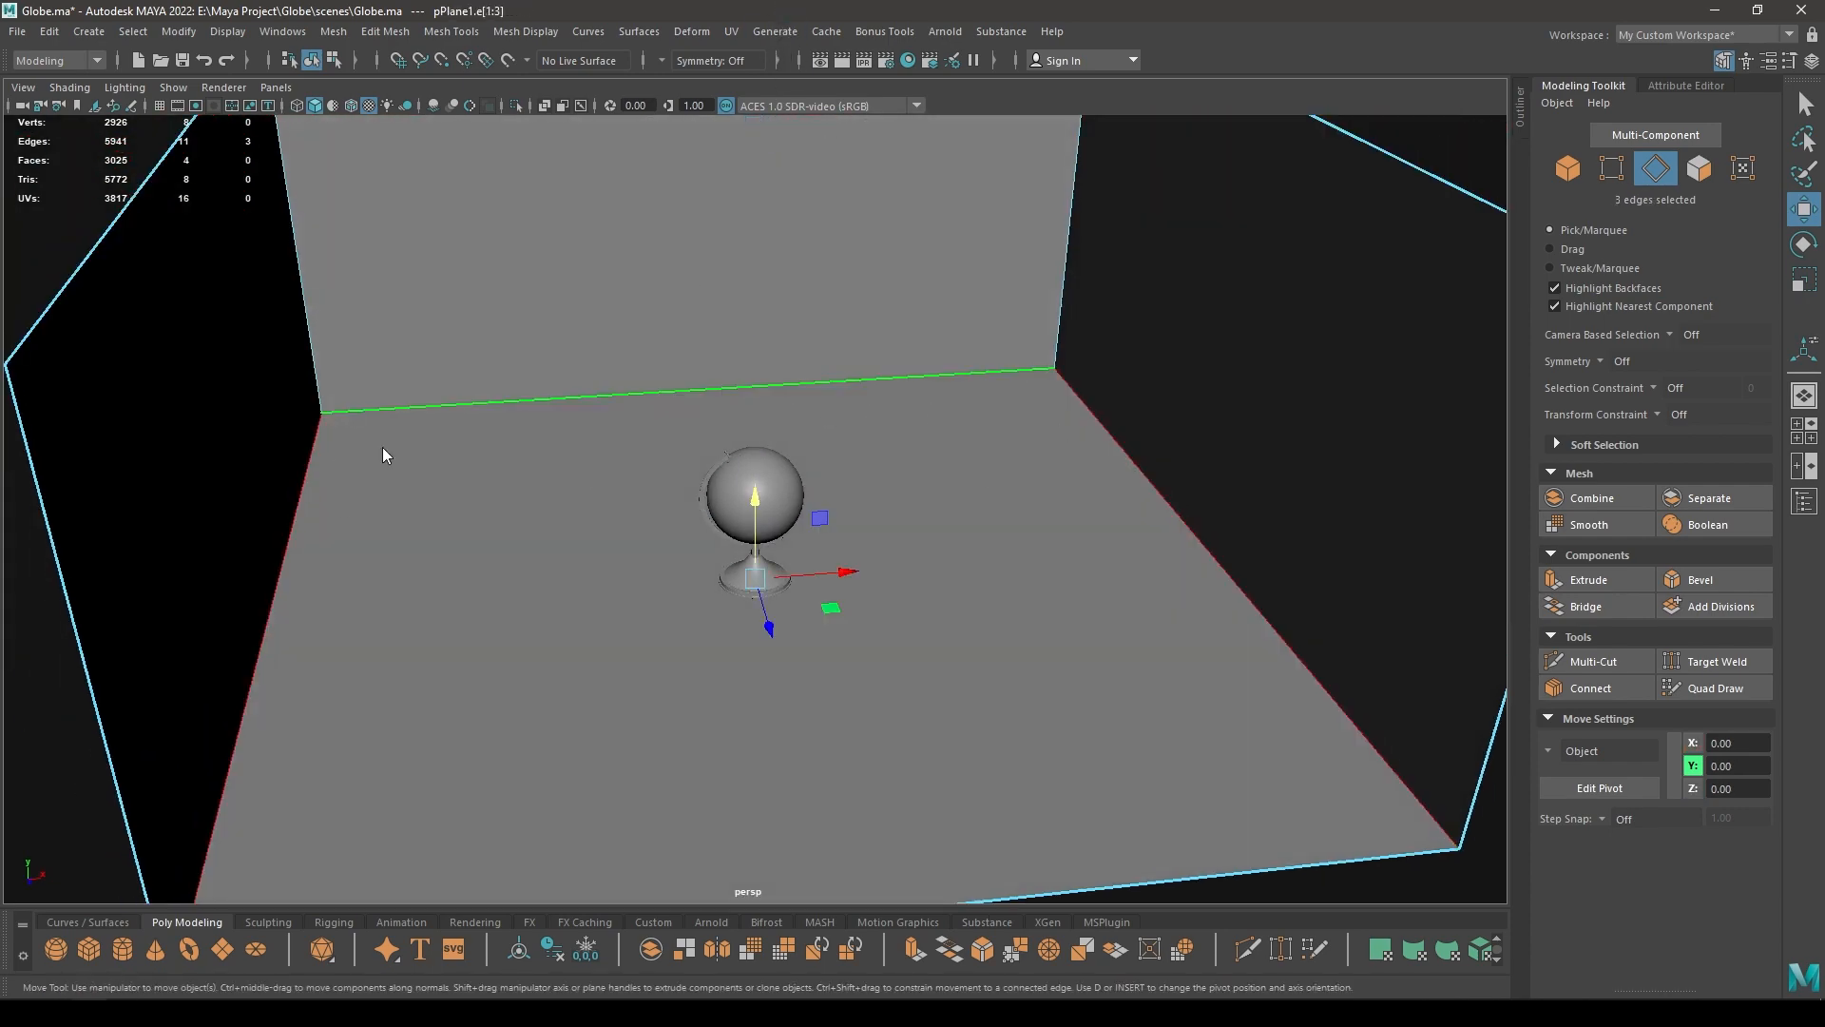
pyautogui.keyDown('shift'); pyautogui.moveTo(382, 447); pyautogui.dragTo(453, 444, button='right'); pyautogui.keyUp('shift')
pyautogui.keyDown('alt'); pyautogui.moveTo(453, 445); pyautogui.dragTo(517, 261); pyautogui.keyUp('alt')
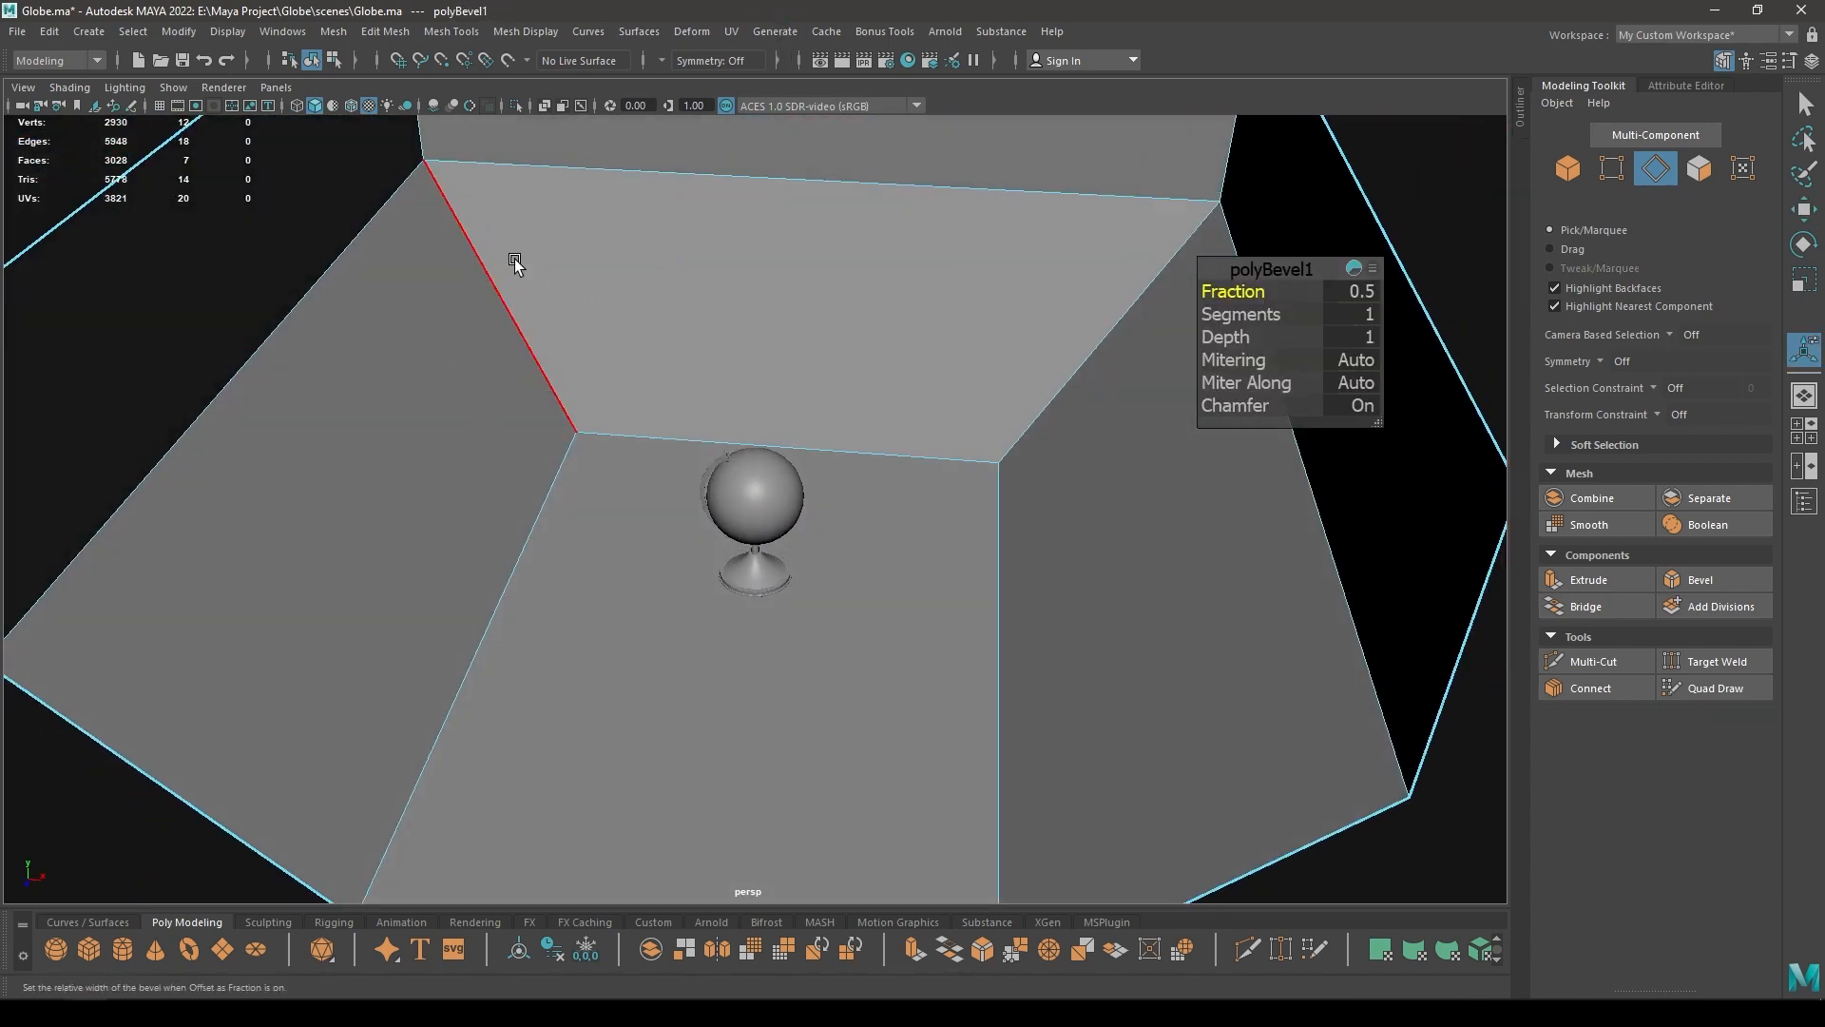
pyautogui.moveTo(1220, 291); pyautogui.dragTo(1336, 324, button='middle')
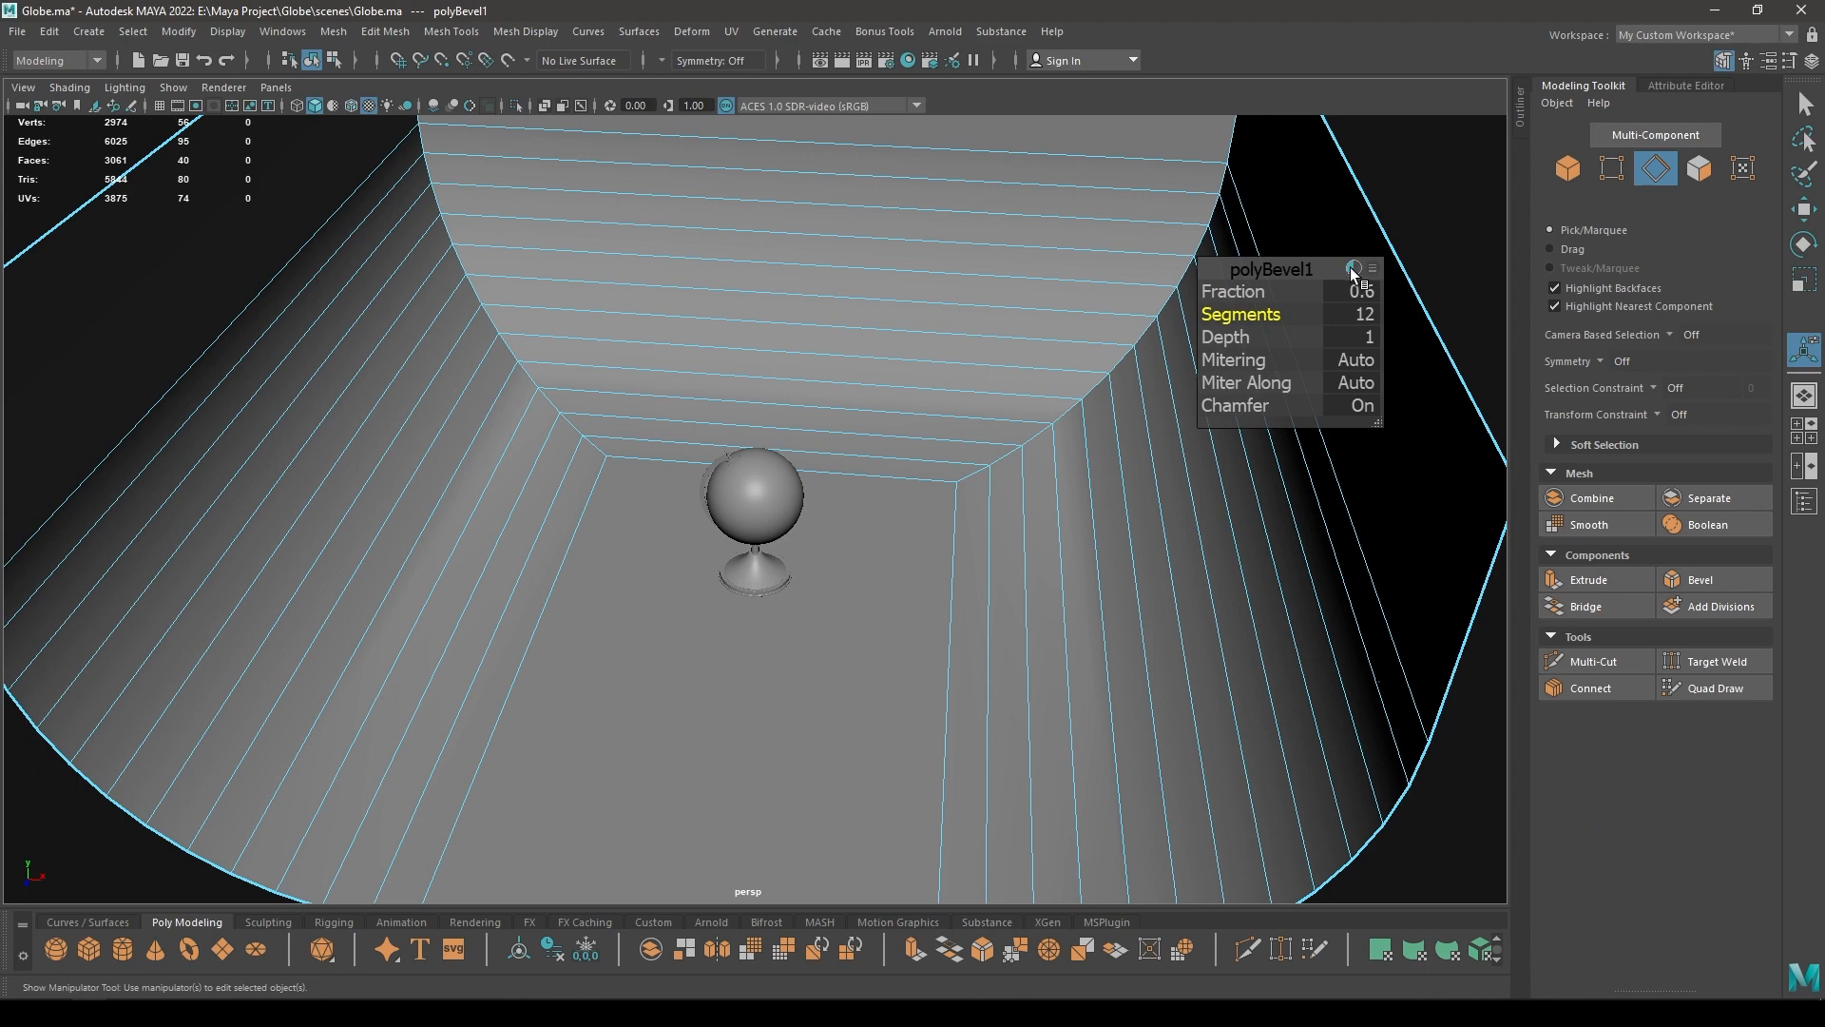
pyautogui.moveTo(1228, 291); pyautogui.dragTo(1172, 326, button='middle')
pyautogui.press('w')
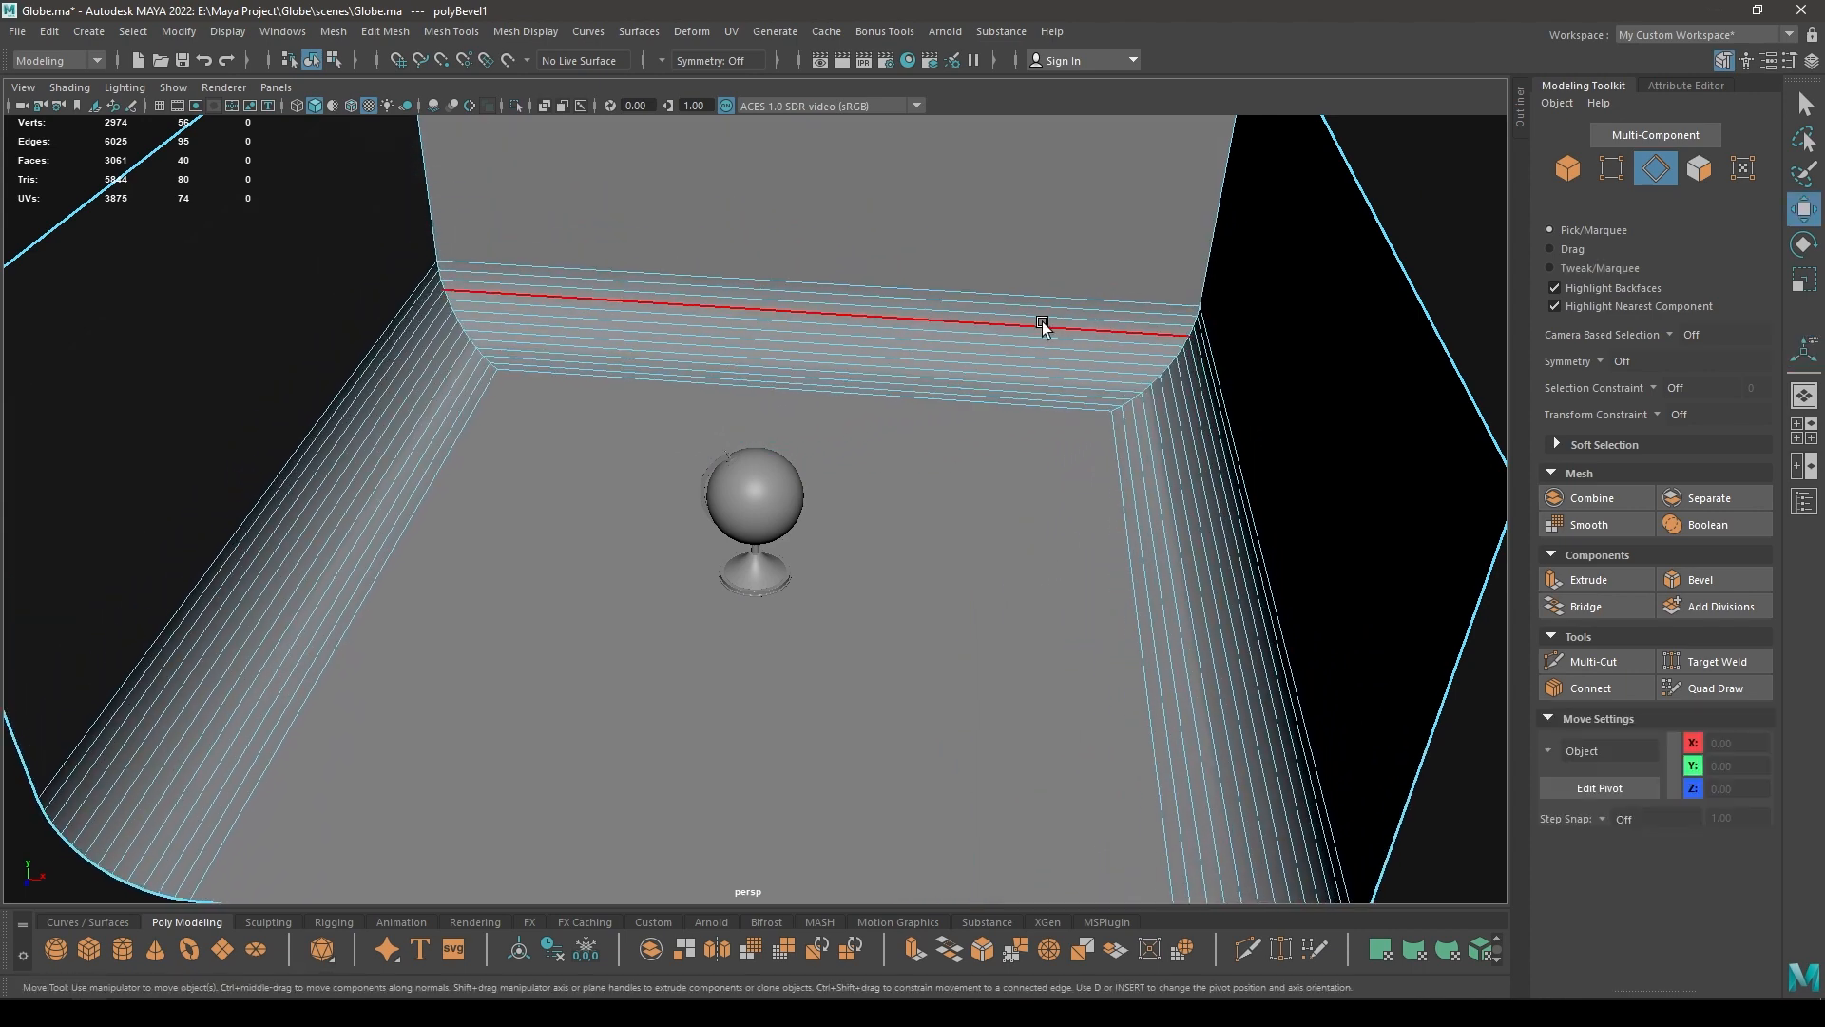
pyautogui.keyDown('alt'); pyautogui.moveTo(1058, 333); pyautogui.dragTo(857, 287); pyautogui.keyUp('alt')
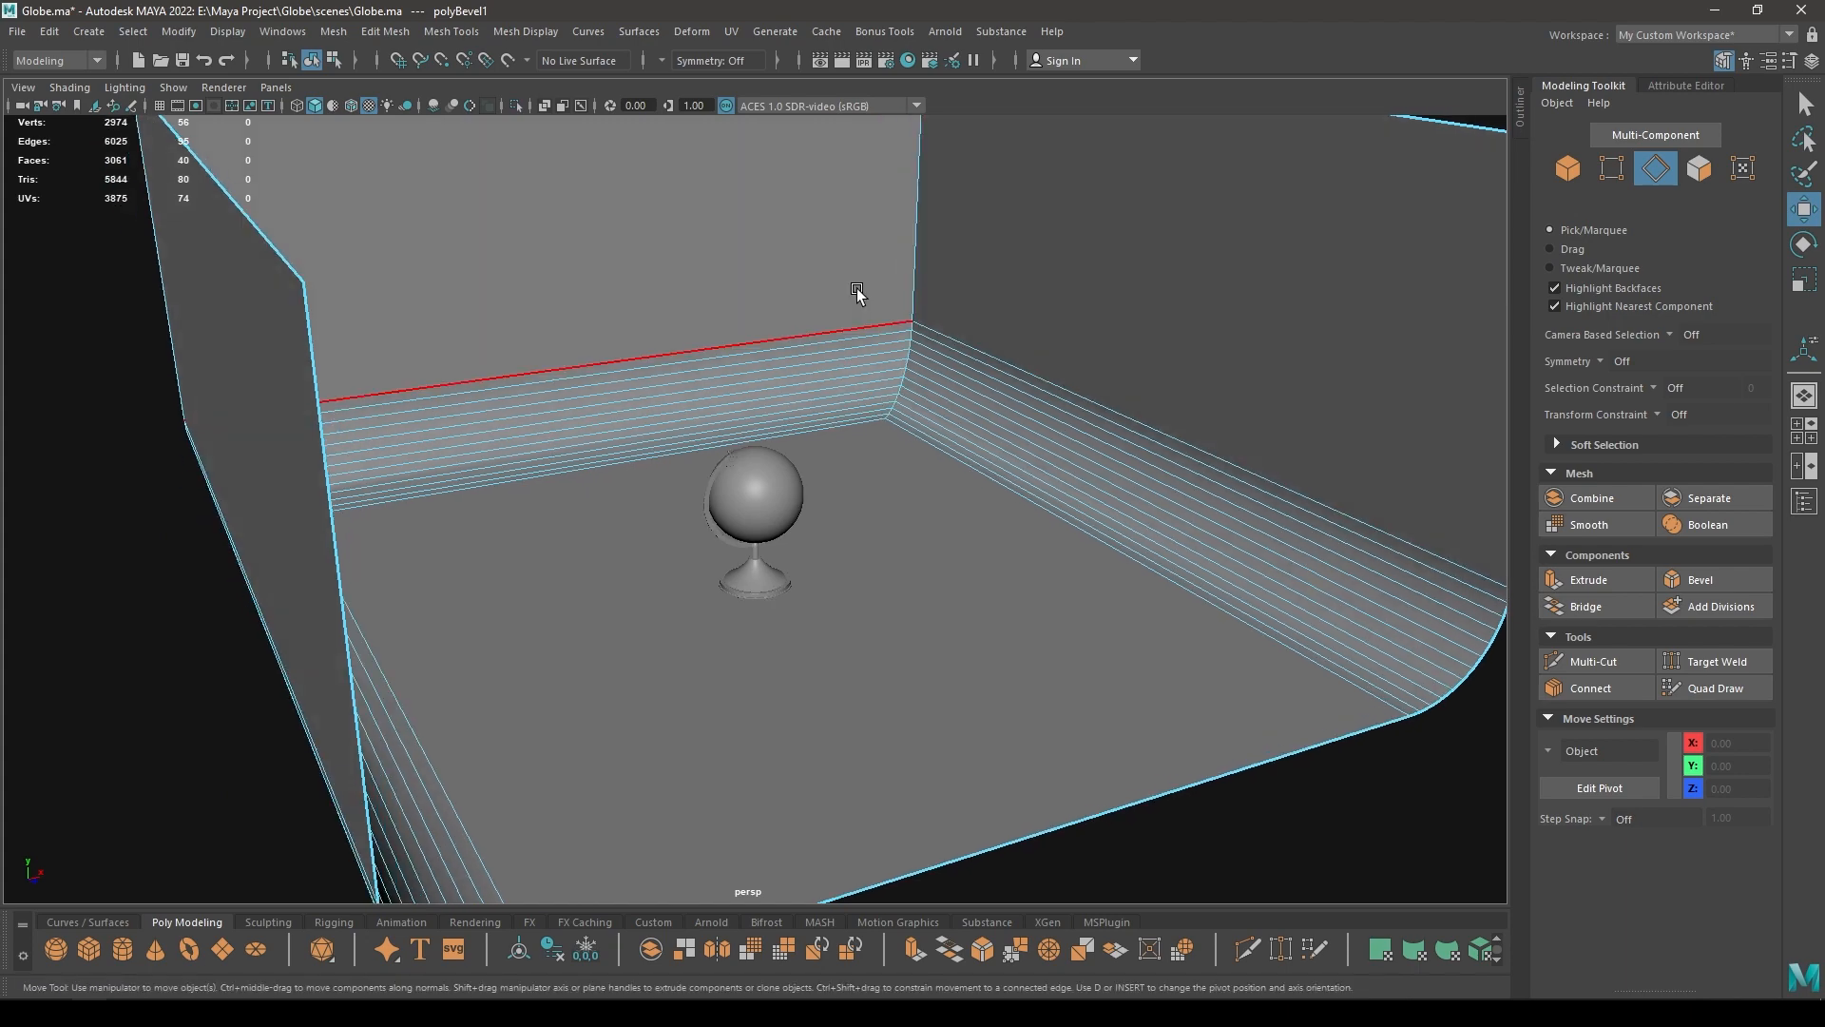
pyautogui.moveTo(857, 289); pyautogui.dragTo(1047, 243, button='right')
pyautogui.click(1288, 801)
# Assign a new Arnold aiStandardSurface material to the backdrop.
pyautogui.keyDown('alt'); pyautogui.moveTo(1288, 802); pyautogui.dragTo(1063, 713); pyautogui.keyUp('alt')
pyautogui.keyDown('alt'); pyautogui.moveTo(937, 623); pyautogui.dragTo(993, 798, button='right'); pyautogui.keyUp('alt')
pyautogui.keyDown('alt'); pyautogui.moveTo(893, 570); pyautogui.dragTo(991, 855, button='right'); pyautogui.keyUp('alt')
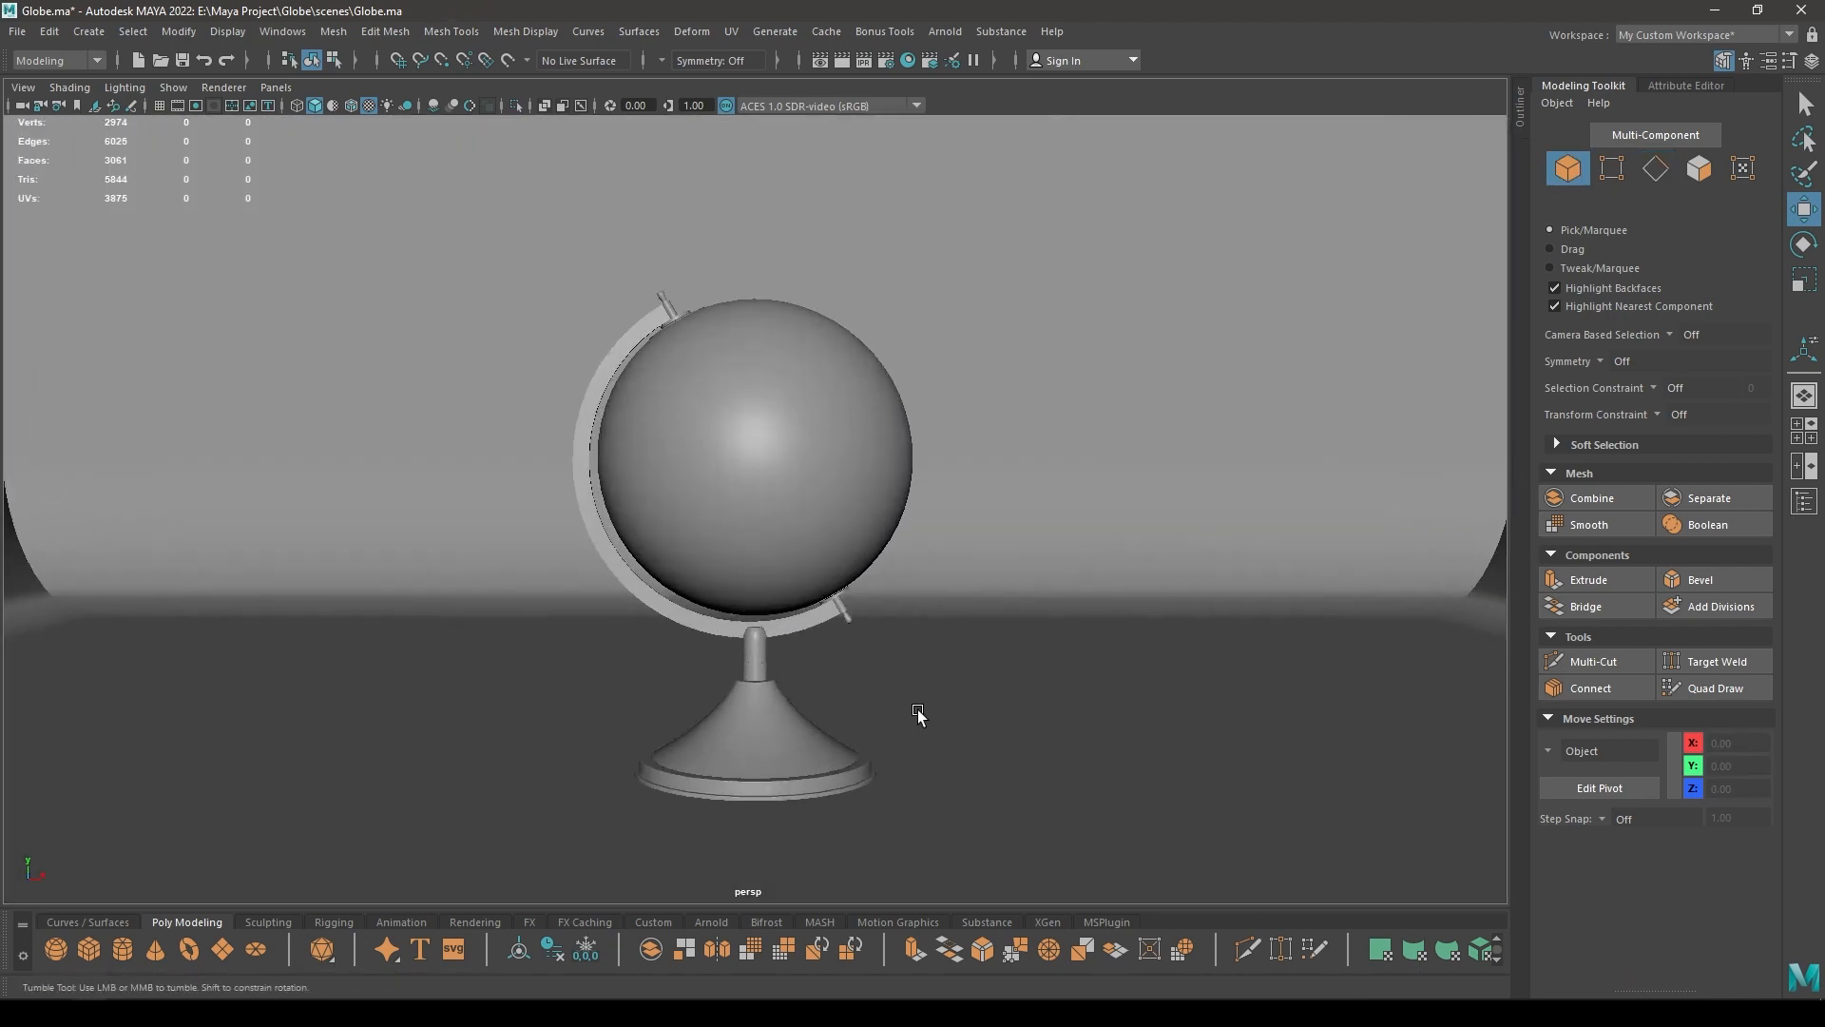
pyautogui.moveTo(931, 666)
pyautogui.keyDown('alt'); pyautogui.mouseDown(button='right')
pyautogui.moveTo(960, 776)
pyautogui.moveTo(966, 624)
pyautogui.moveTo(818, 256)
pyautogui.moveTo(846, 209)
pyautogui.moveTo(924, 700)
pyautogui.moveTo(909, 694)
pyautogui.mouseUp(button='right'); pyautogui.keyUp('alt')
pyautogui.click(846, 208)
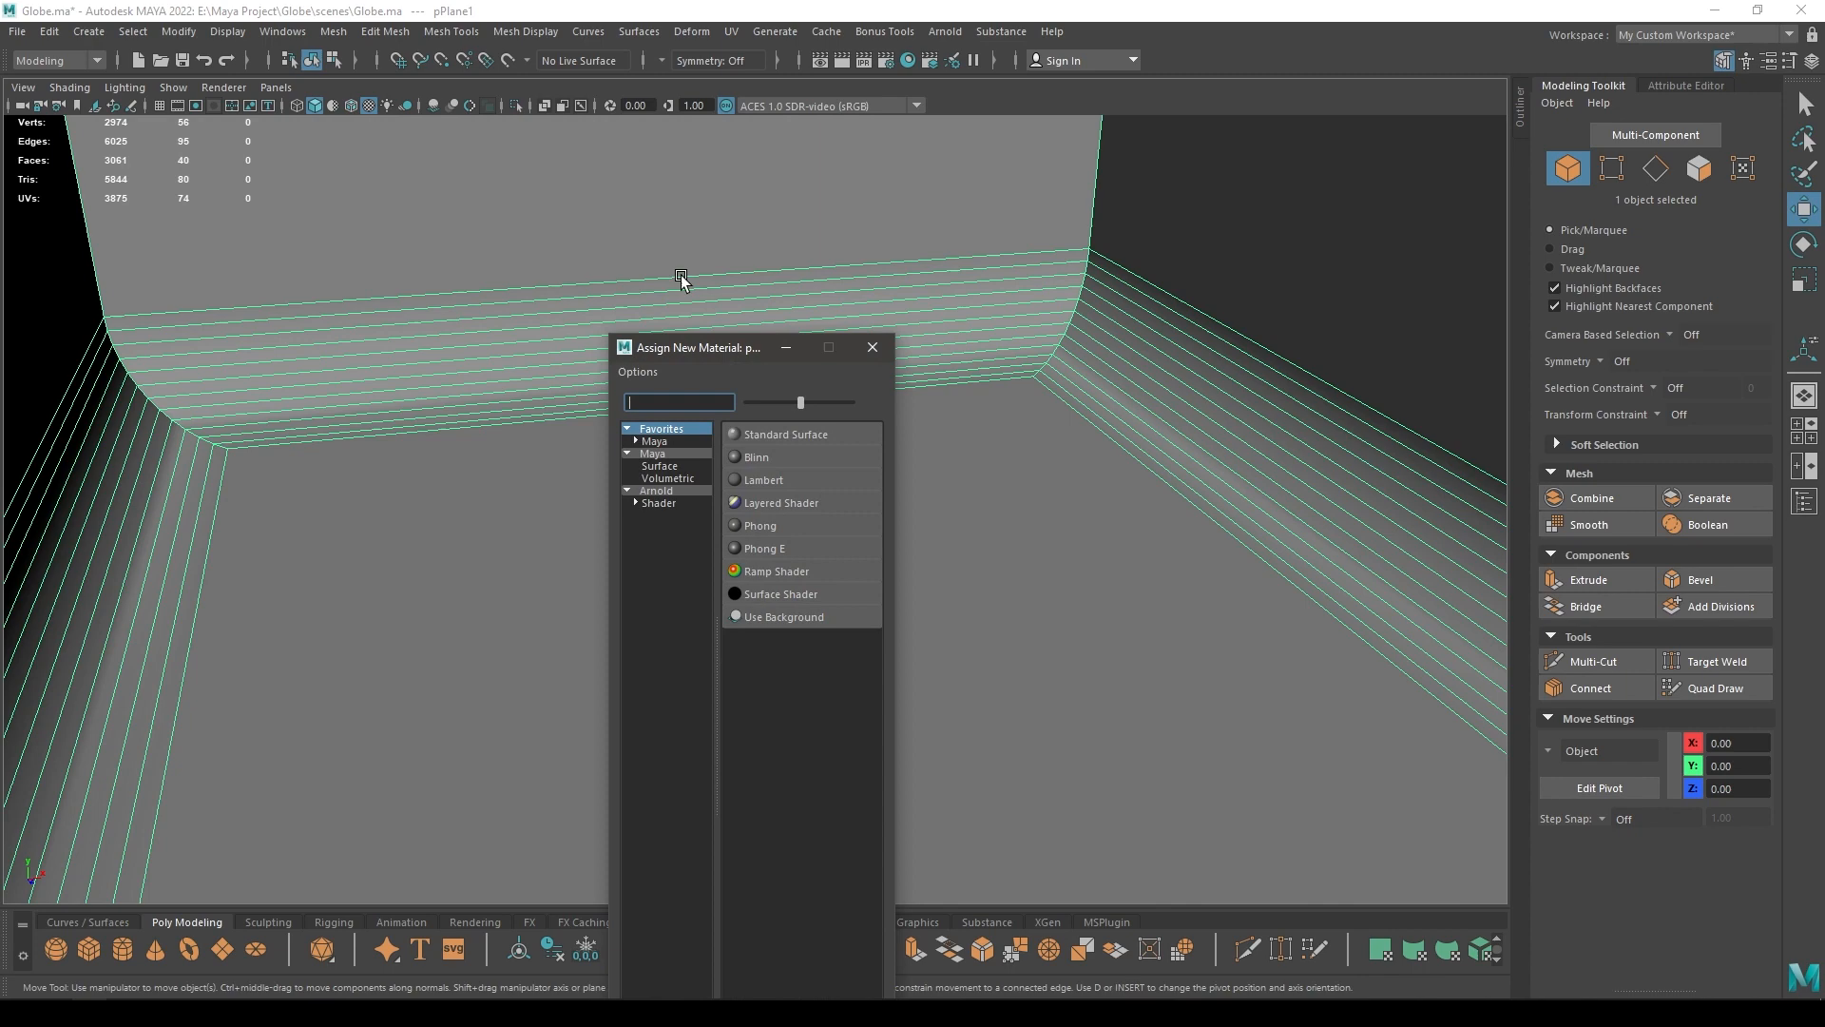
pyautogui.click(667, 491)
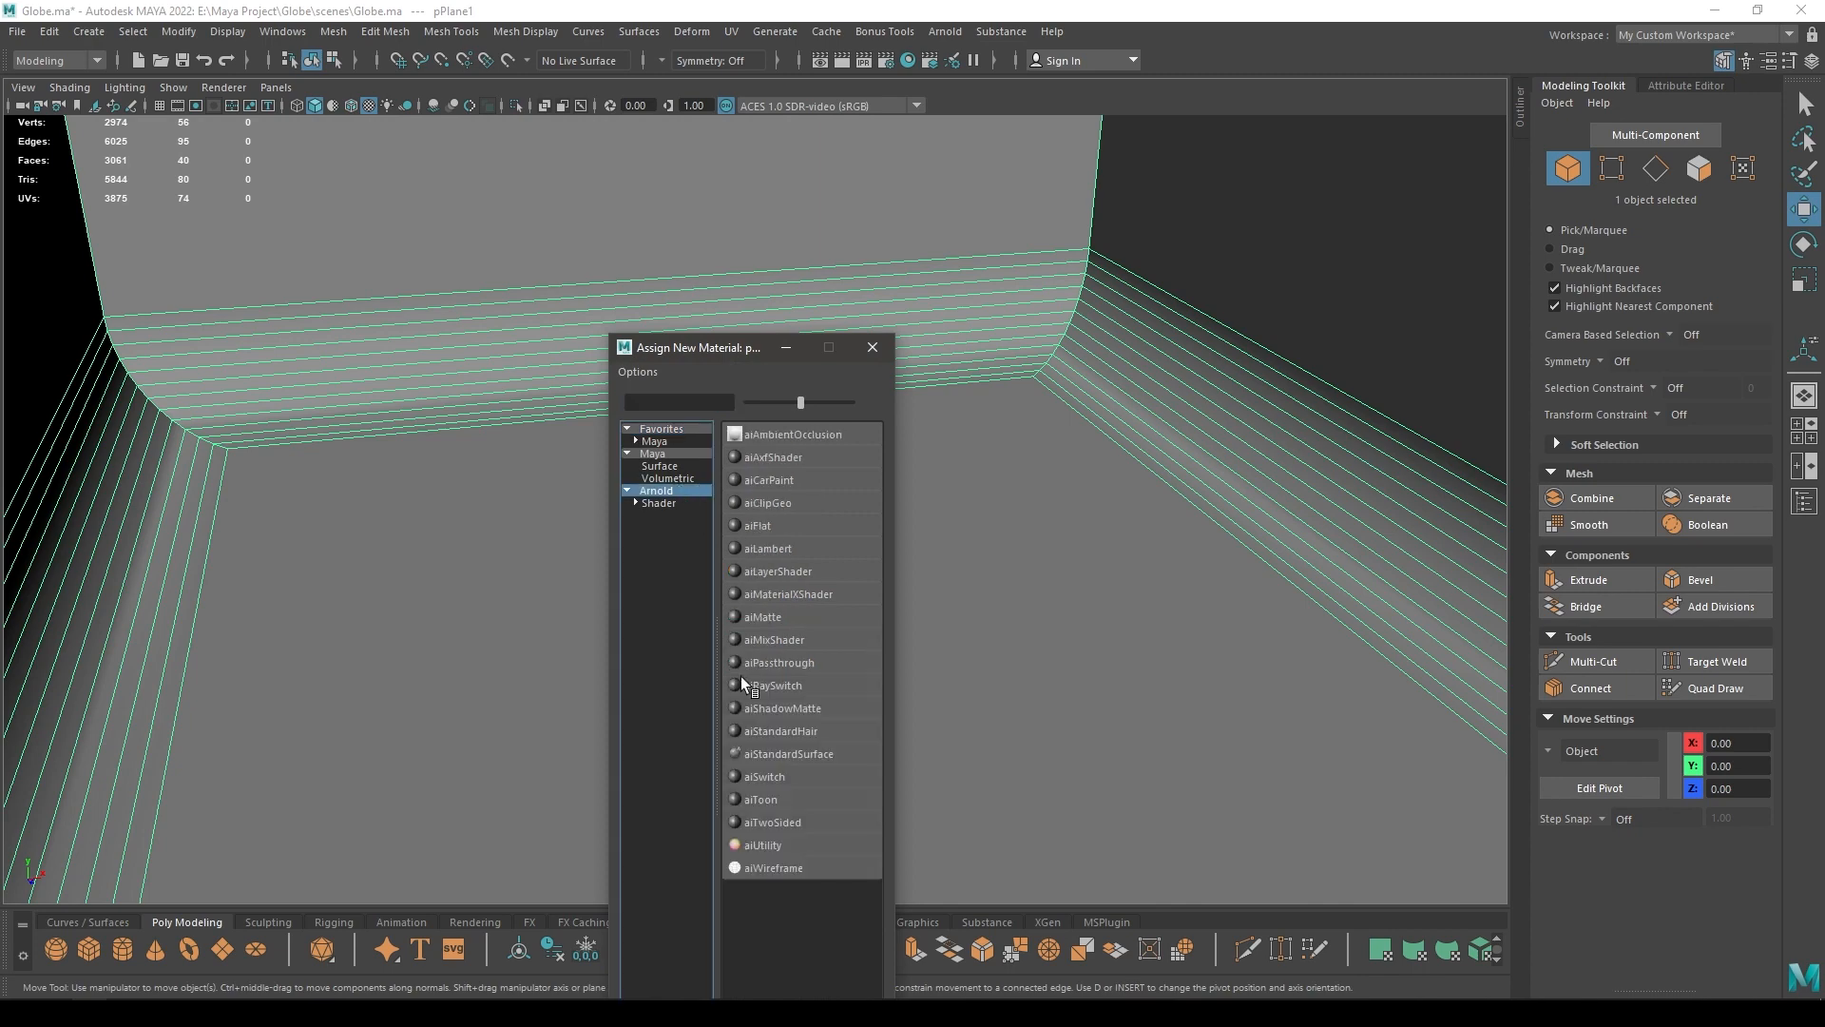
pyautogui.click(775, 754)
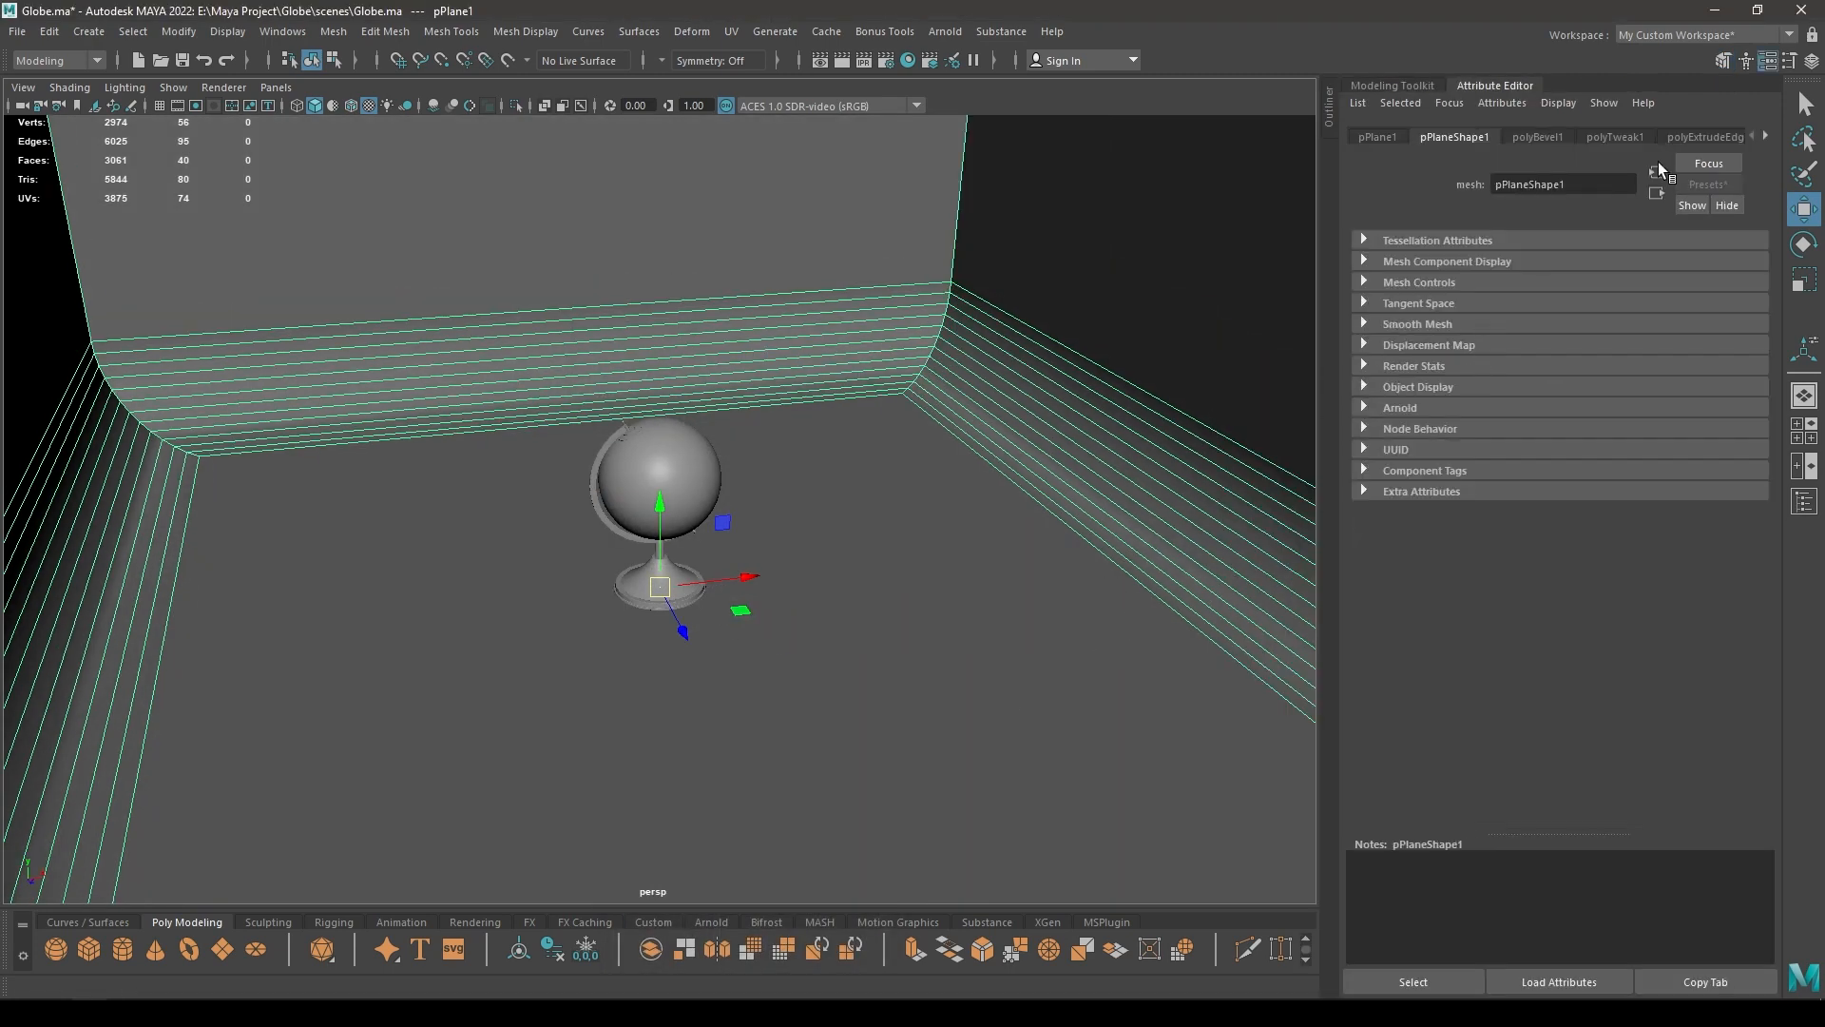
# Rename the backdrop's material to Background.
pyautogui.click(1761, 136)
pyautogui.click(1721, 262)
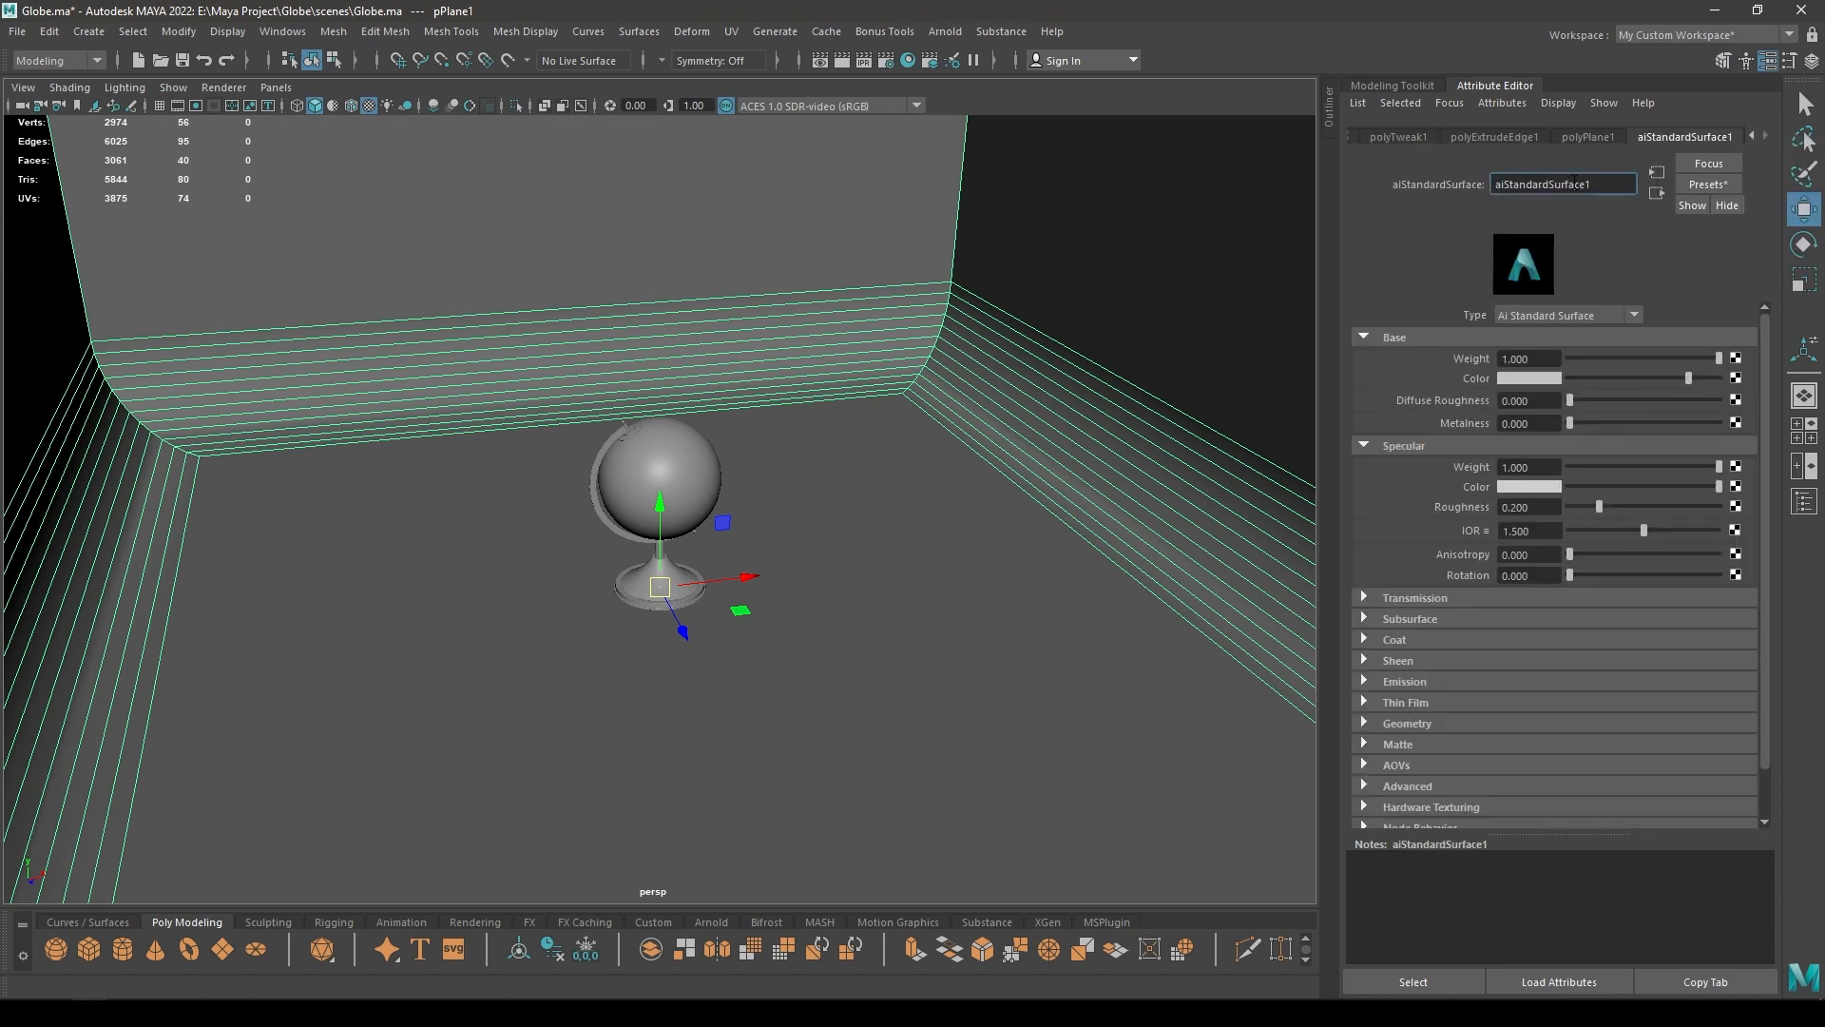
pyautogui.write('Background')
pyautogui.press('Return')
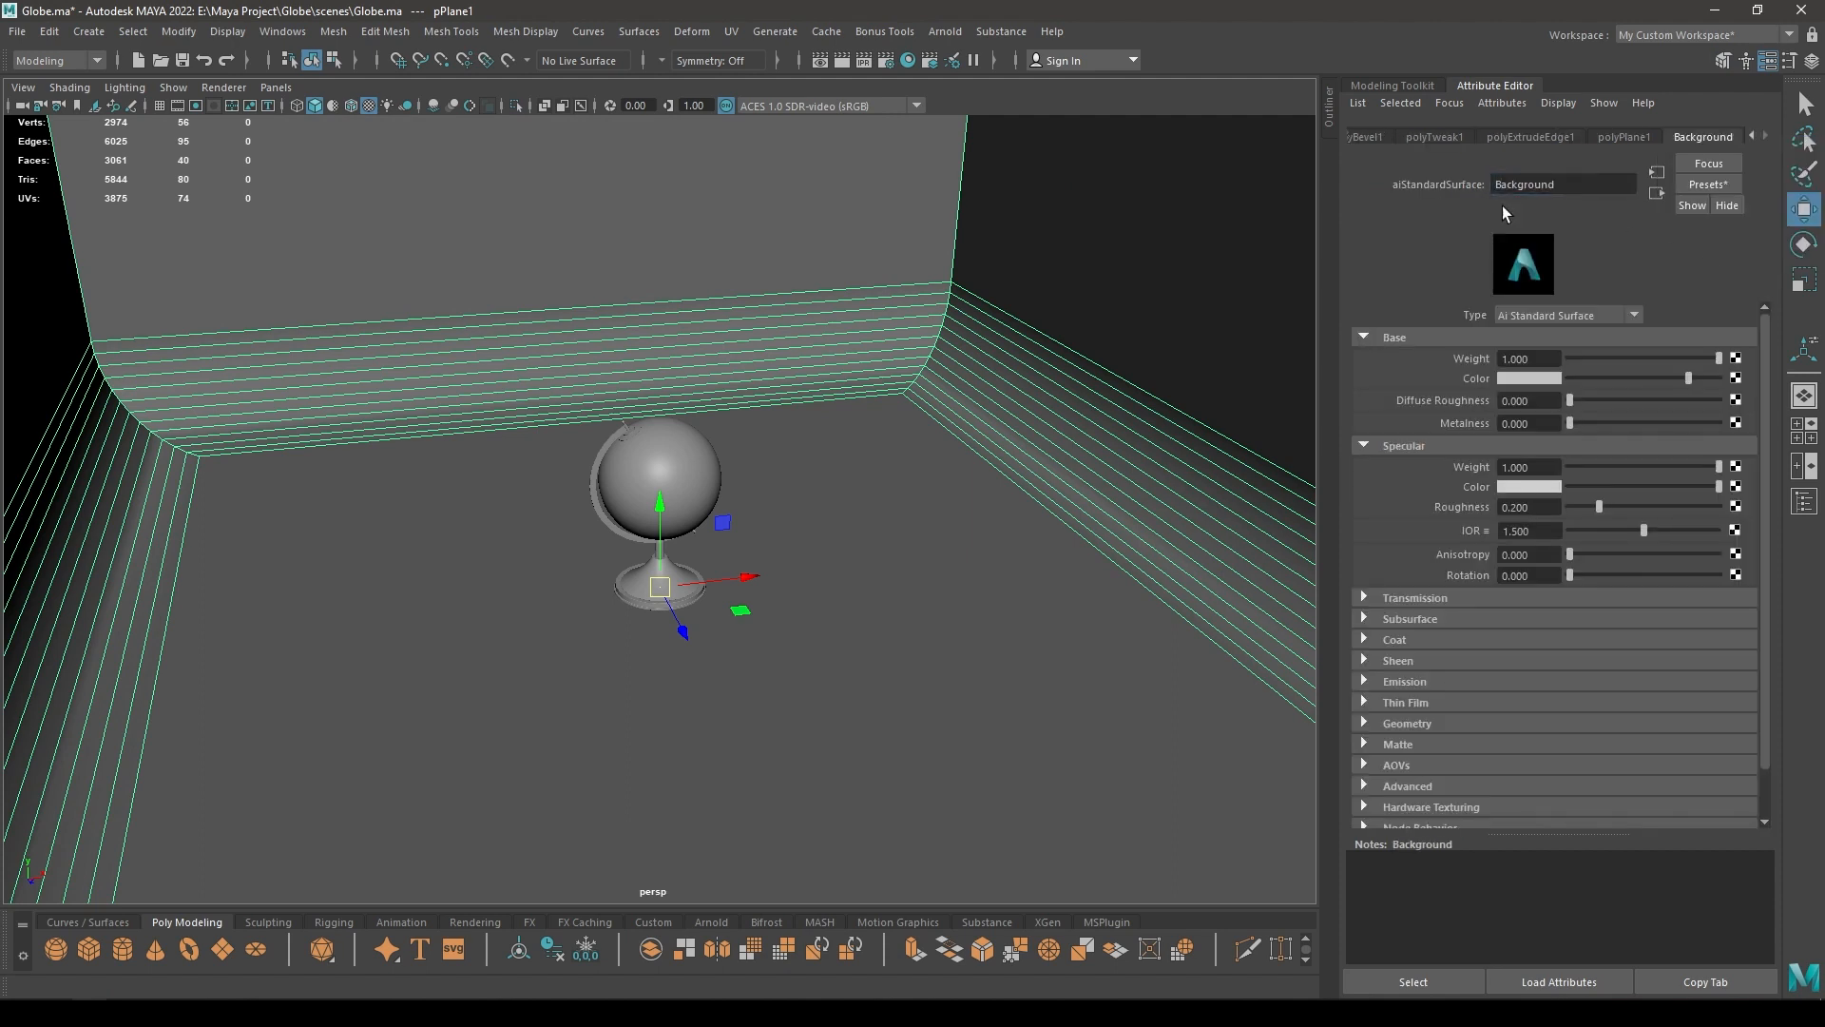
# Select the globe sphere and open Substance's Apply Workflow to Image Maps settings for Arnold.
pyautogui.keyDown('alt'); pyautogui.moveTo(856, 837); pyautogui.dragTo(820, 623); pyautogui.keyUp('alt')
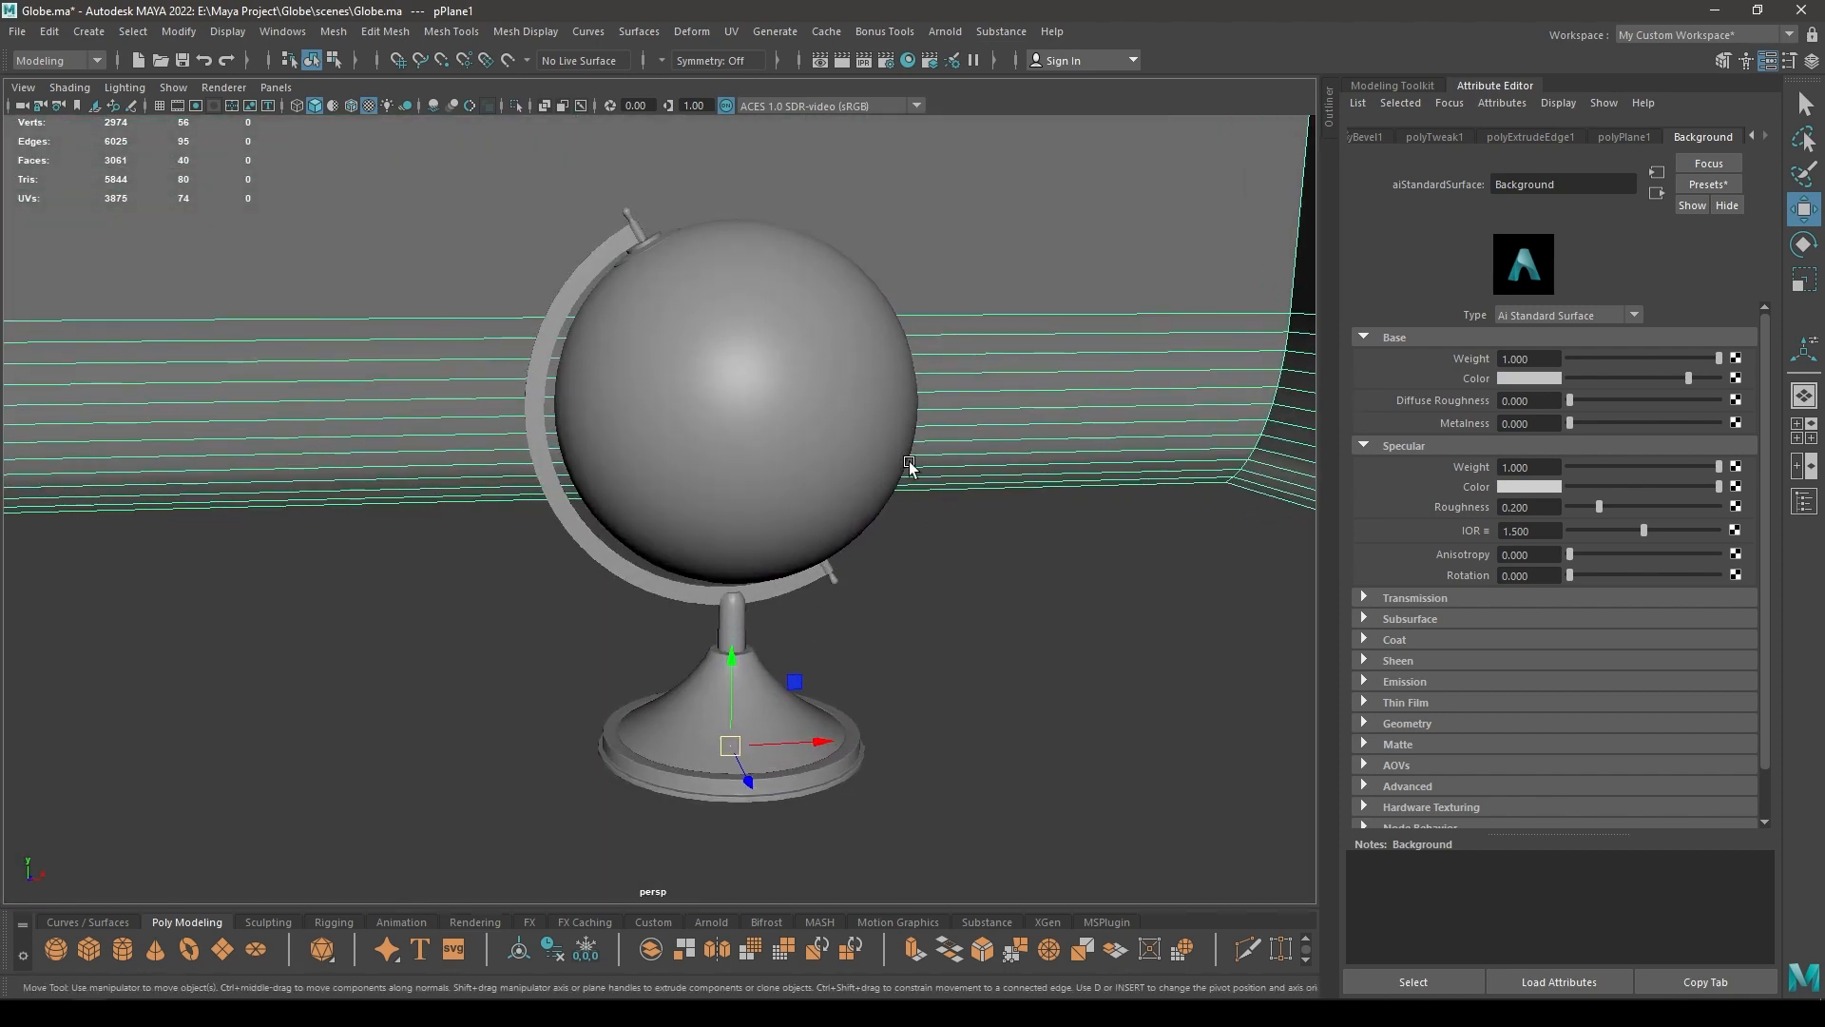
pyautogui.click(766, 391)
pyautogui.keyDown('alt'); pyautogui.moveTo(766, 390); pyautogui.dragTo(855, 542); pyautogui.keyUp('alt')
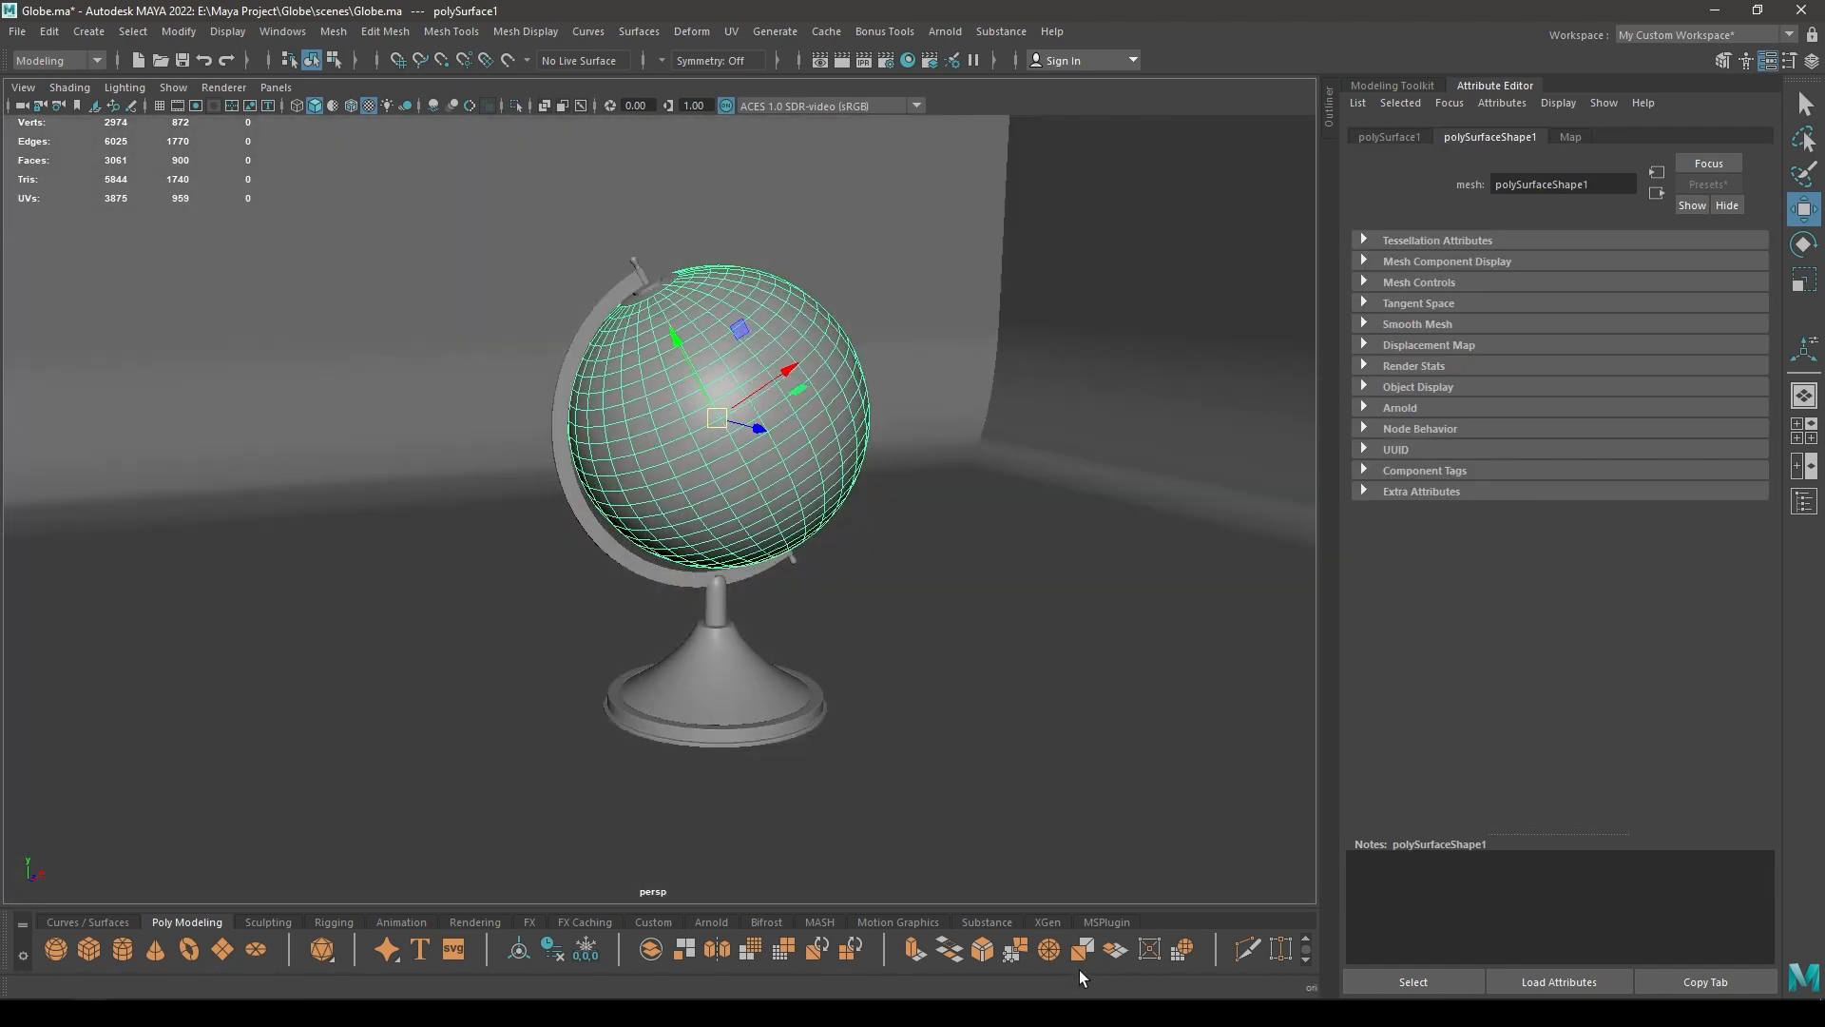
pyautogui.click(987, 922)
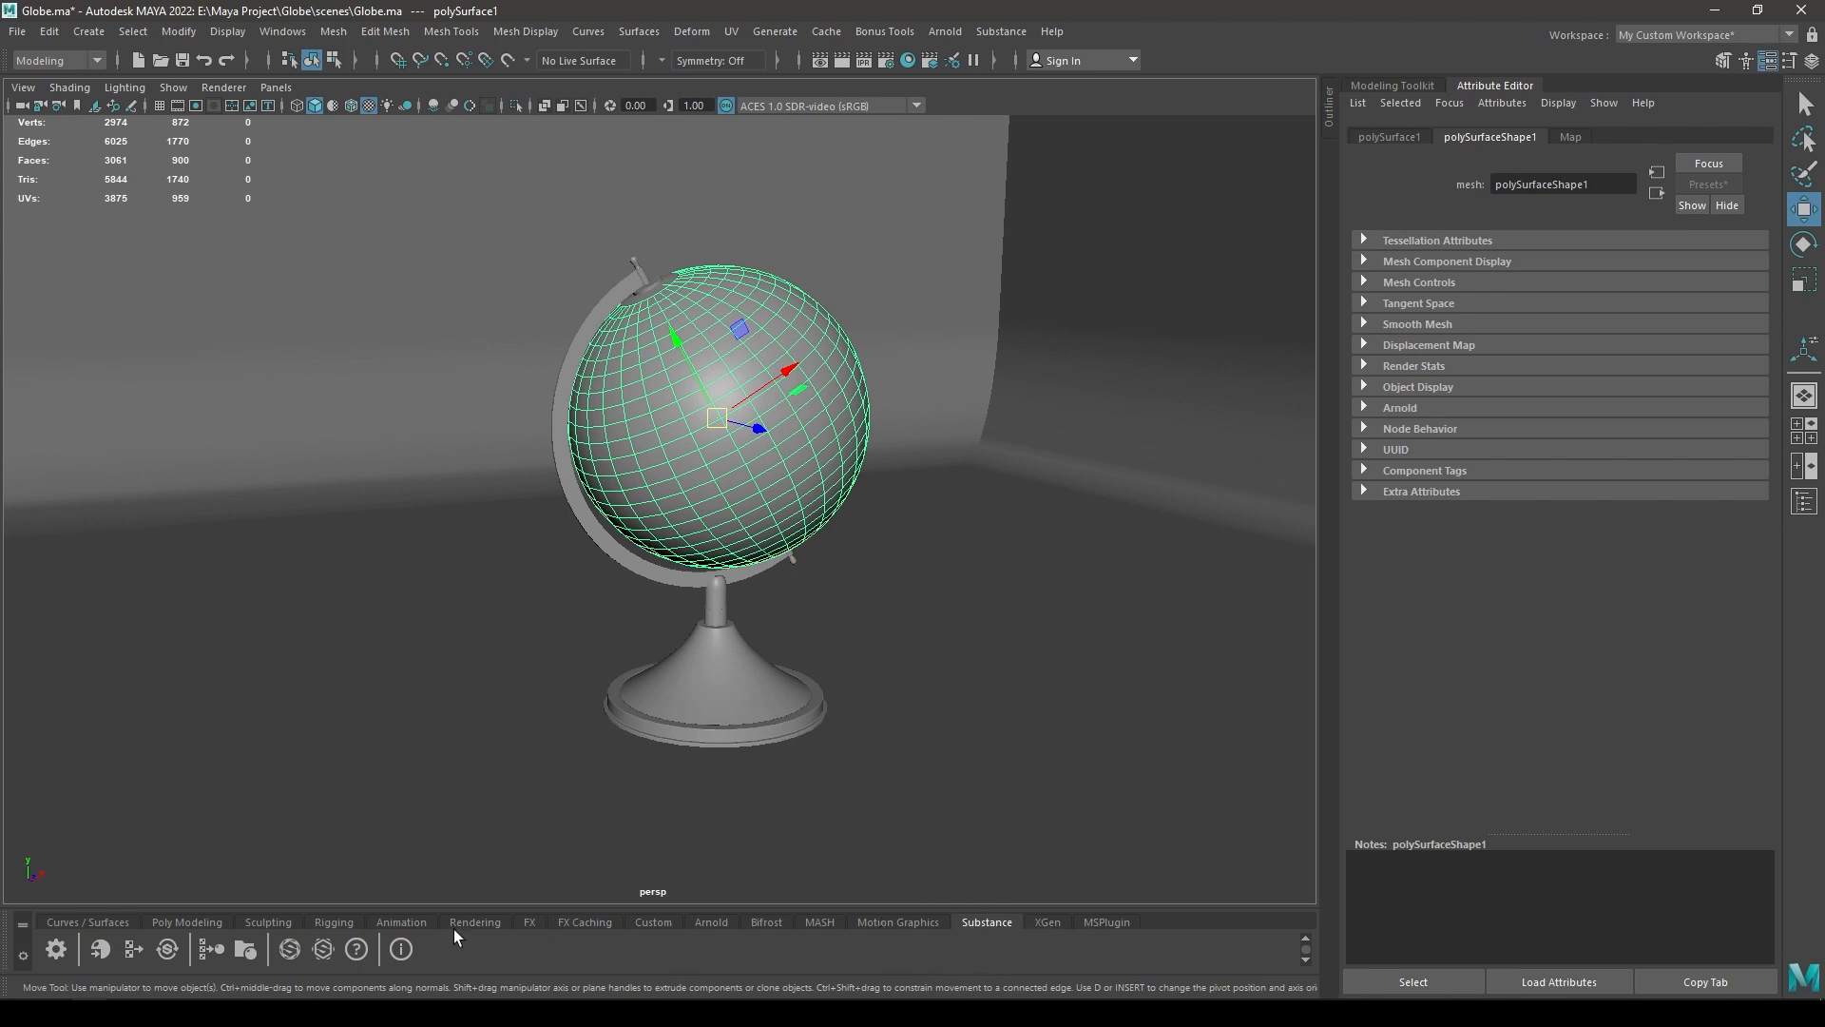
pyautogui.click(203, 949)
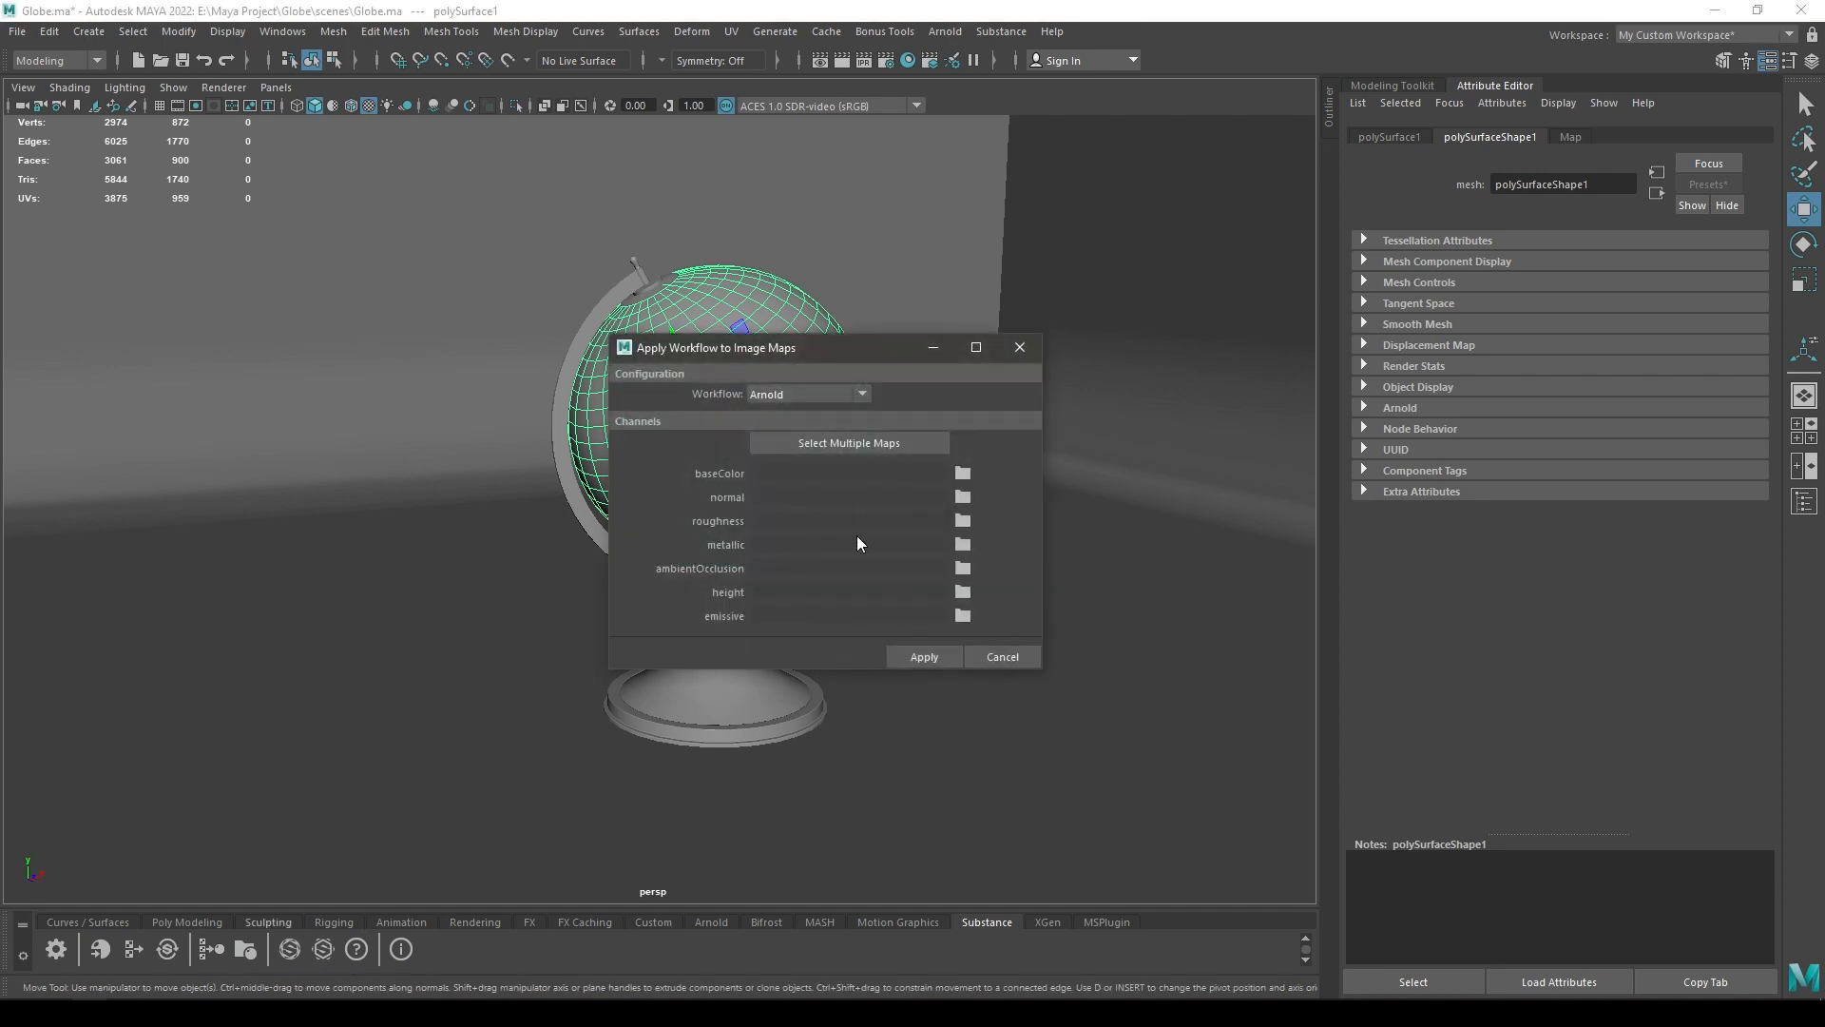
pyautogui.moveTo(778, 344); pyautogui.dragTo(707, 251)
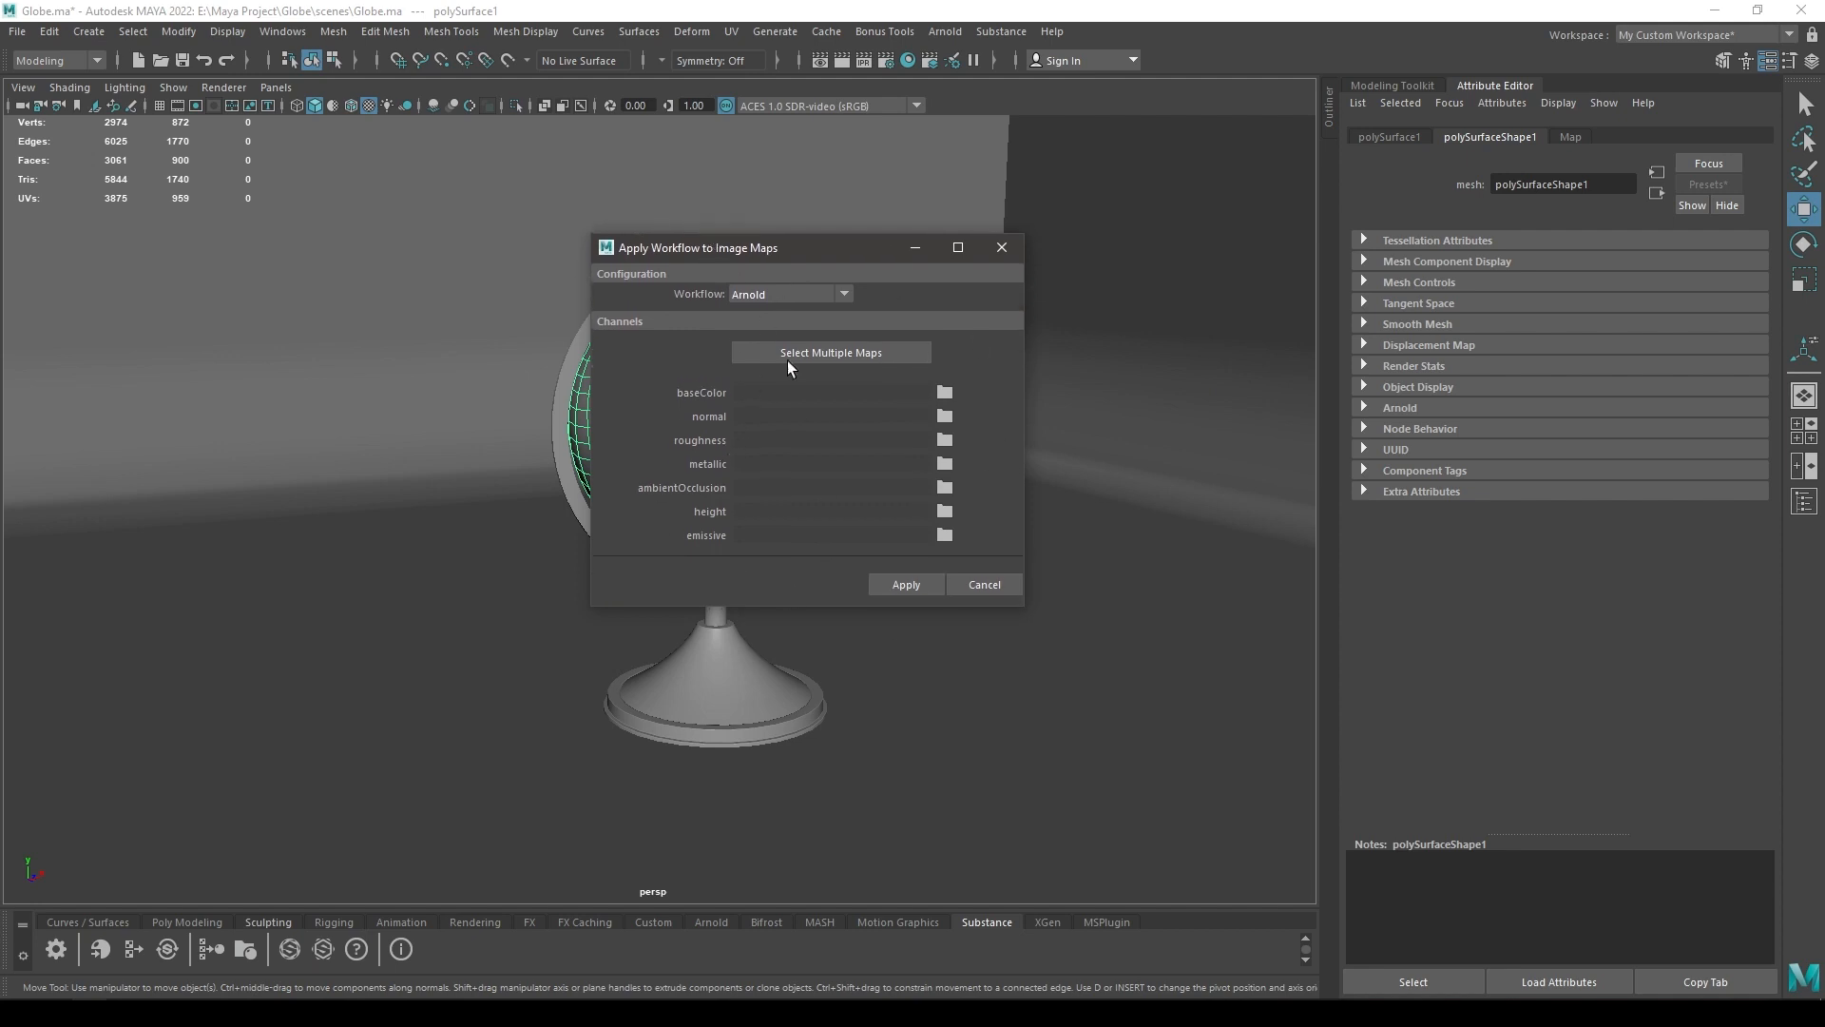
# Load the GlobeOBJ_Map BaseColor, Height, Metalness, Normal and Roughness PNG files from the sourceimages\texture folder as multiple maps.
pyautogui.click(886, 357)
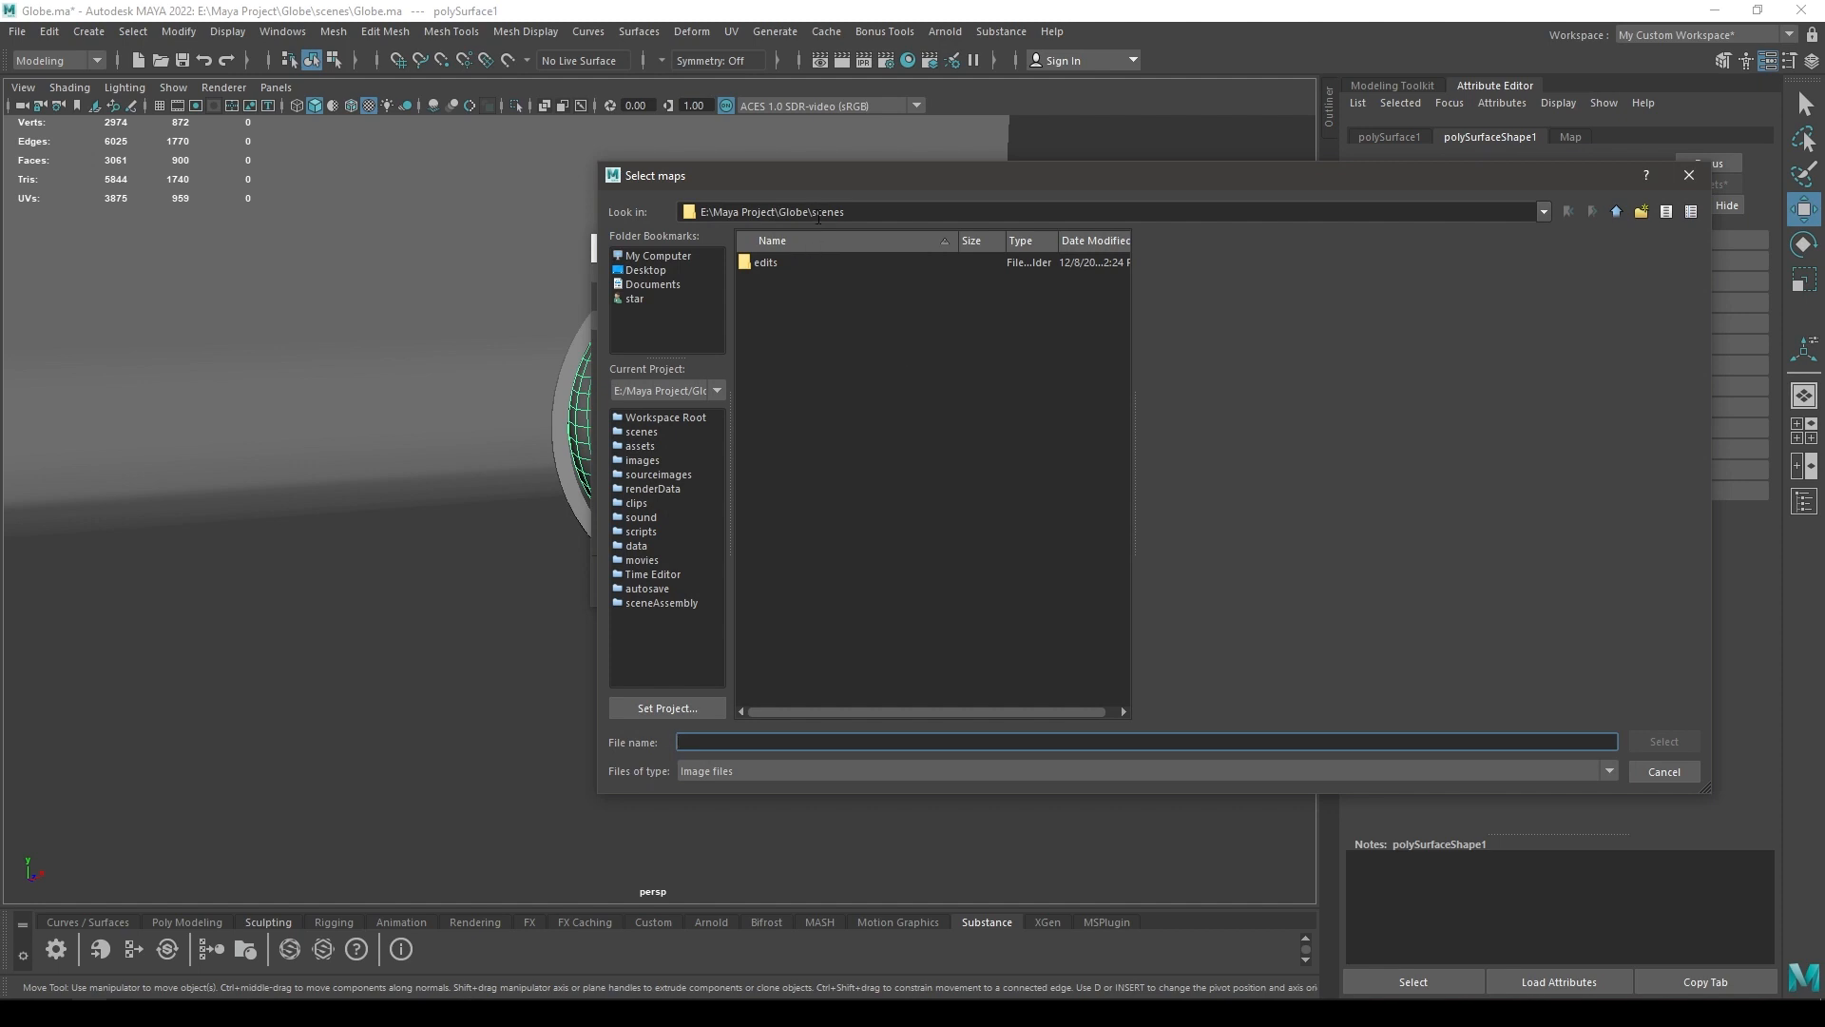
pyautogui.click(1616, 211)
pyautogui.doubleClick(860, 457)
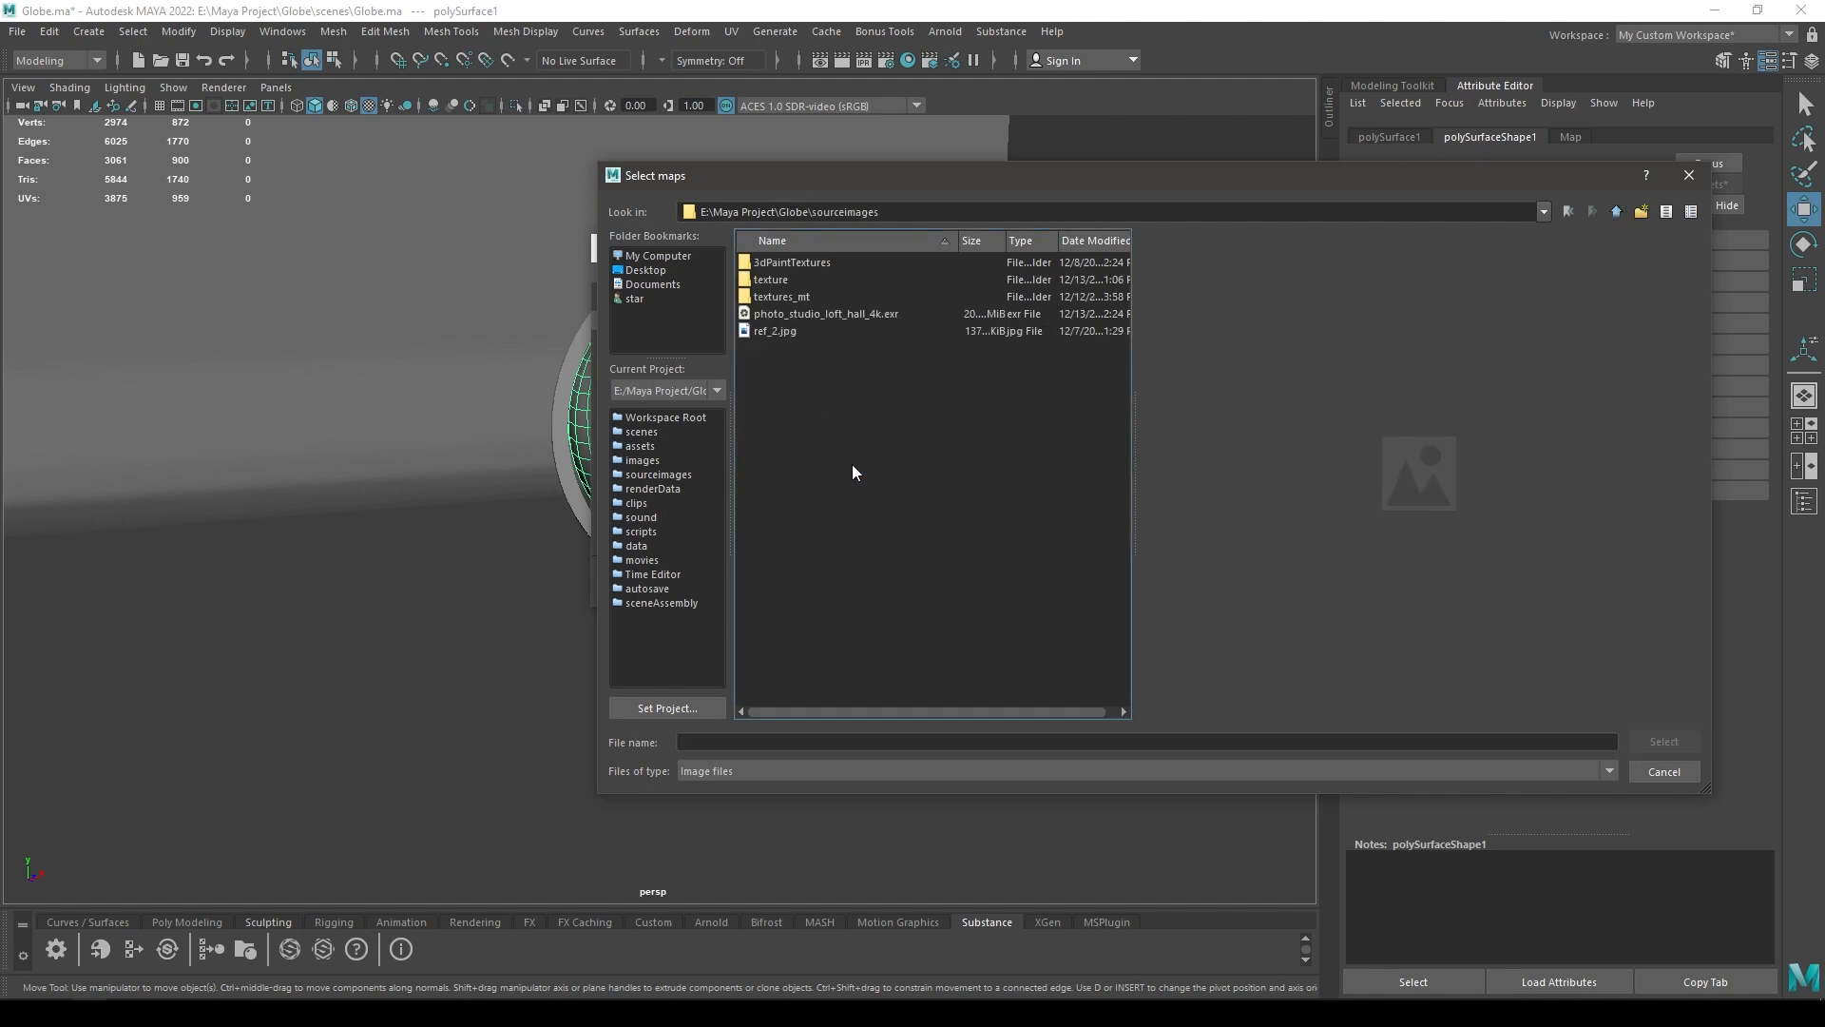
pyautogui.doubleClick(785, 282)
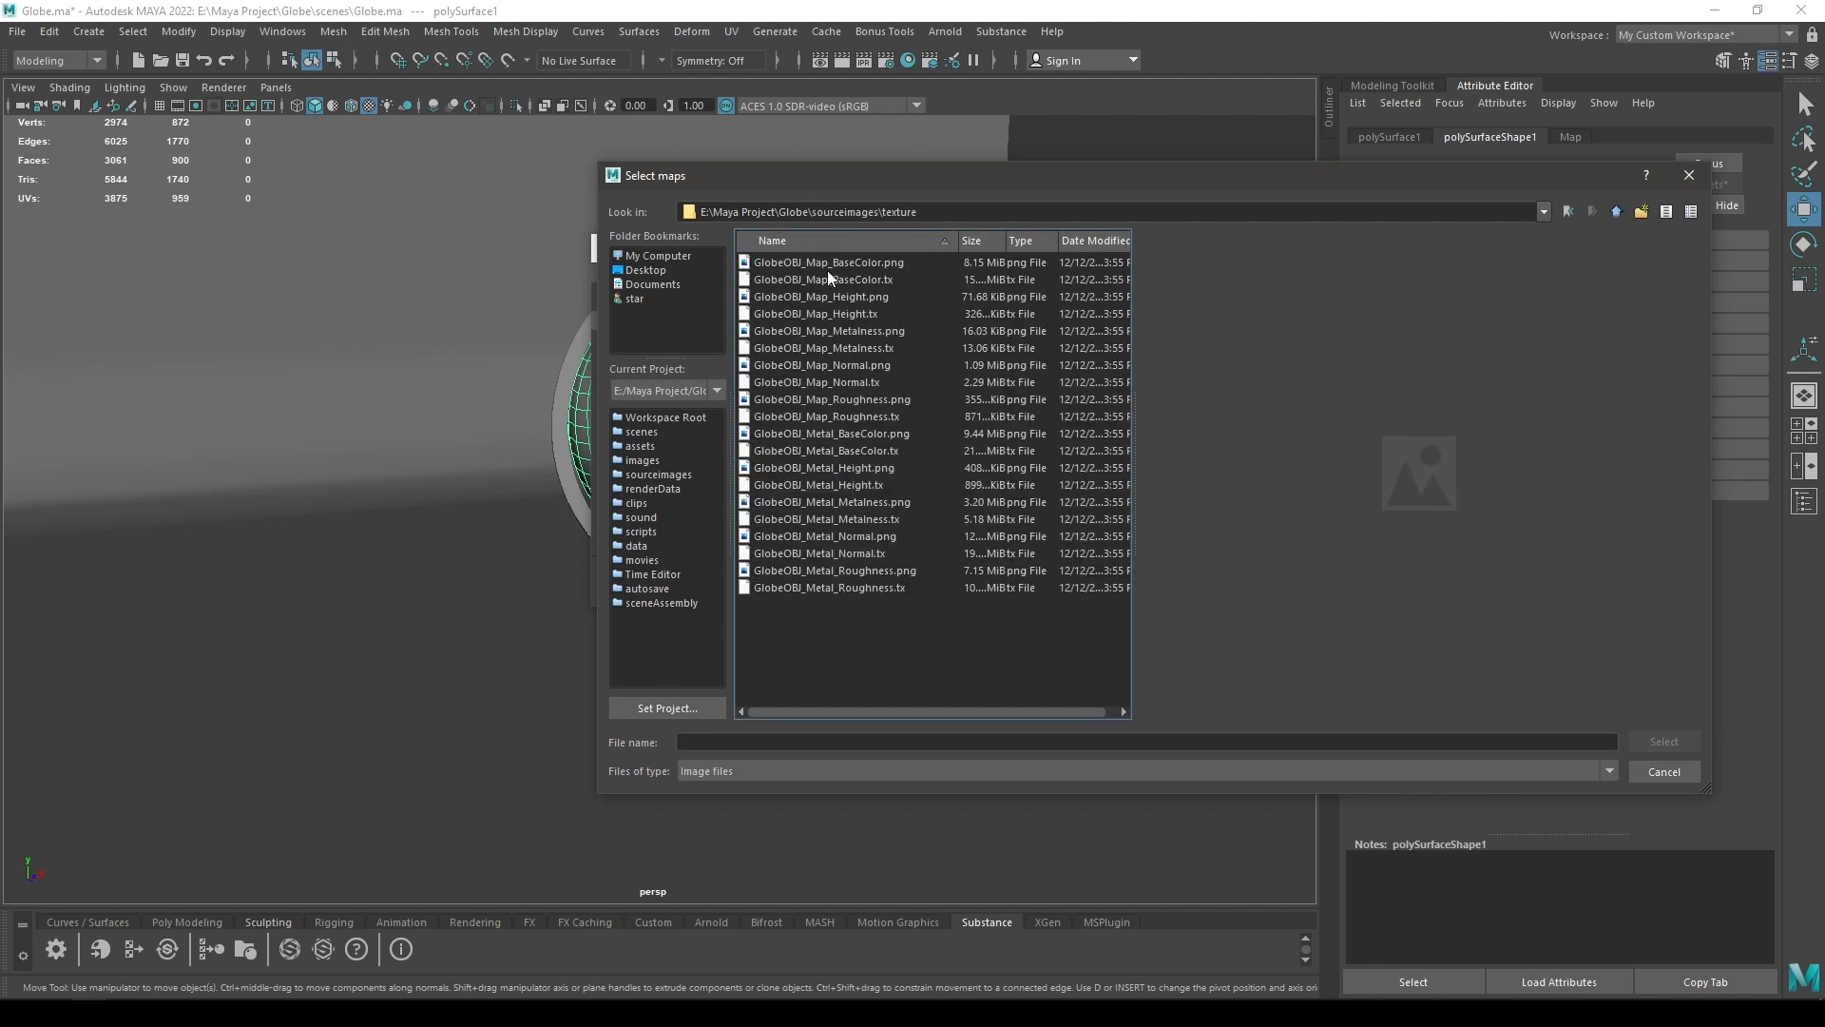
pyautogui.click(830, 278)
pyautogui.click(837, 261)
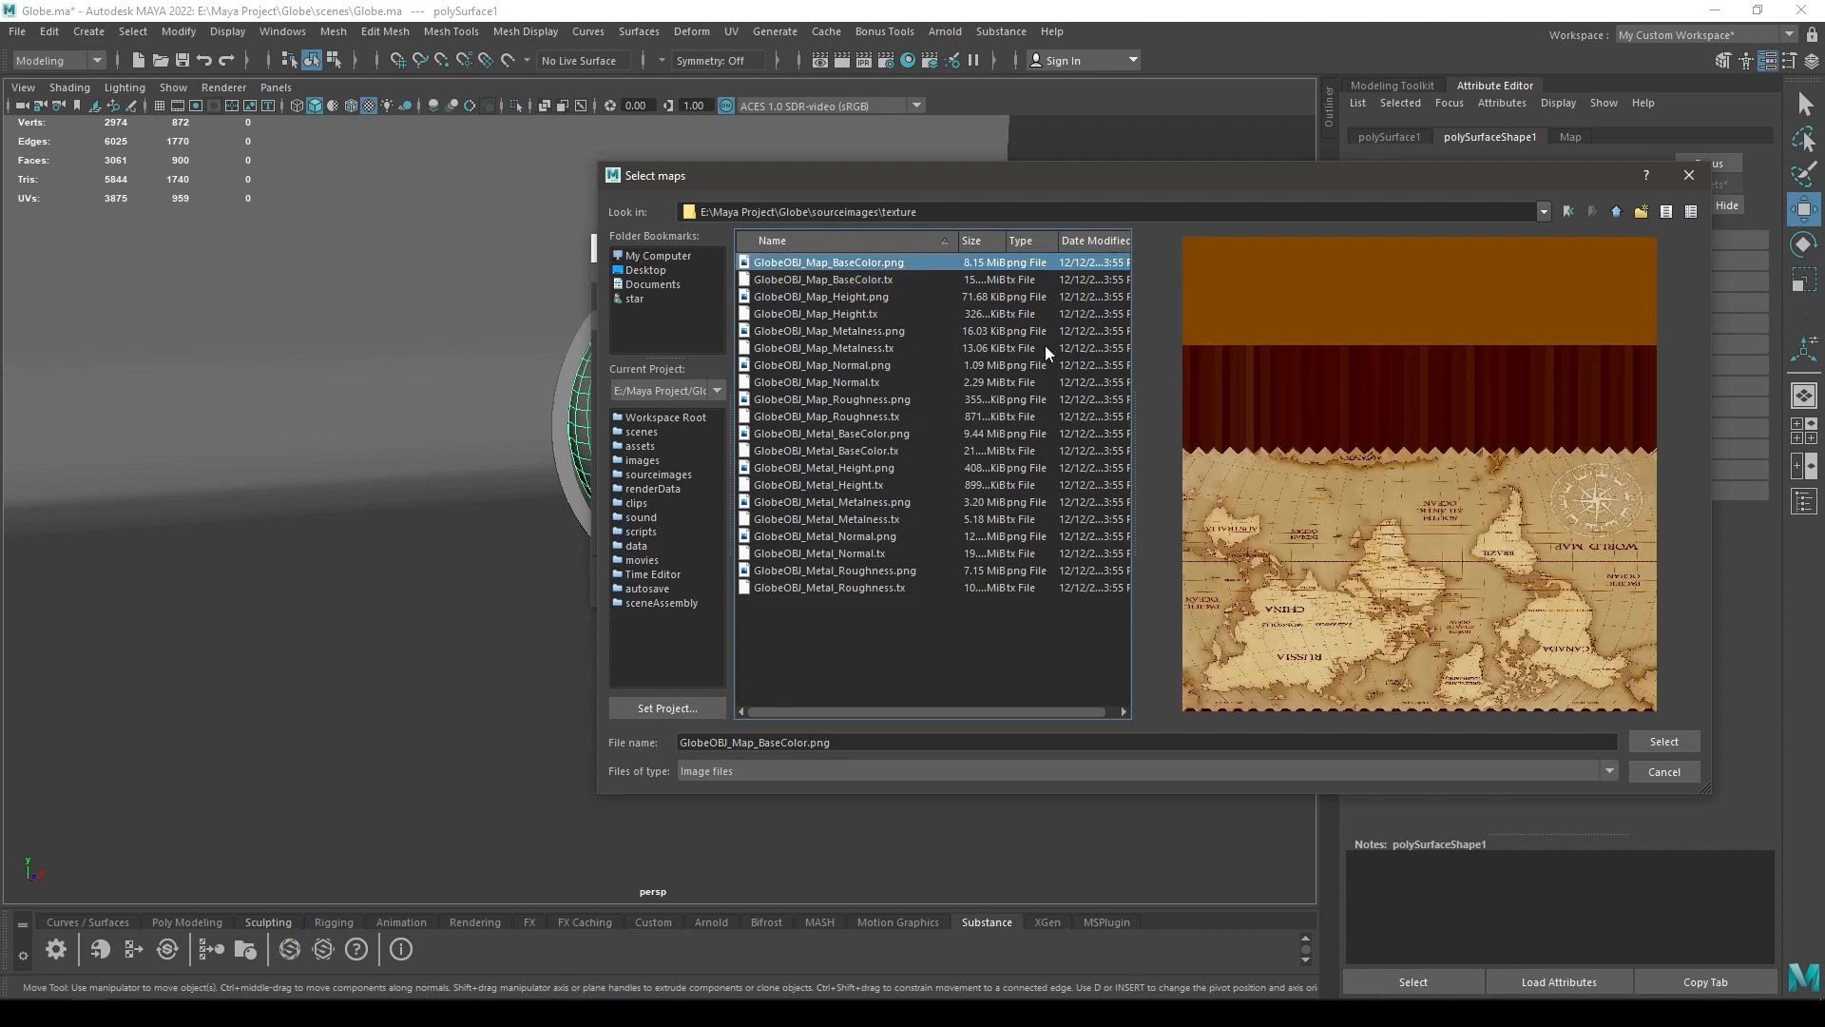
pyautogui.keyDown('ctrl'); pyautogui.click(834, 297); pyautogui.keyUp('ctrl')
pyautogui.keyDown('ctrl'); pyautogui.click(863, 330); pyautogui.keyUp('ctrl')
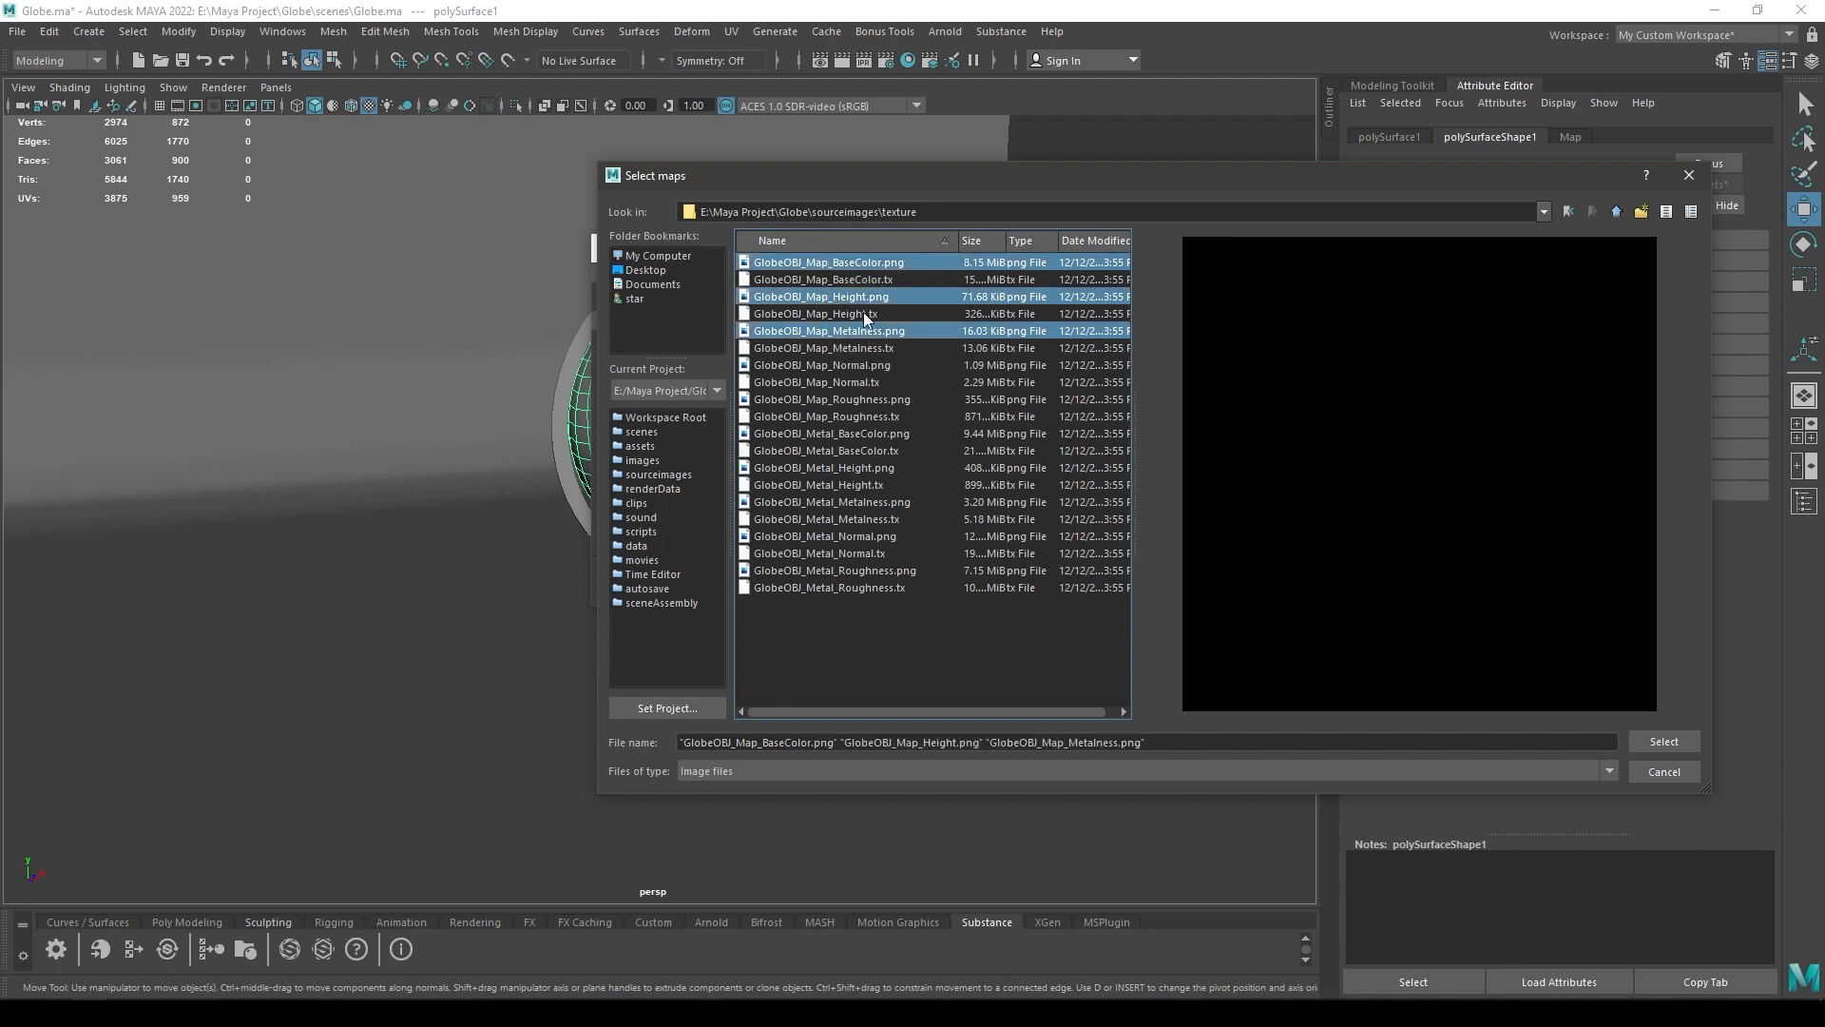
pyautogui.keyDown('ctrl'); pyautogui.click(875, 364); pyautogui.keyUp('ctrl')
pyautogui.keyDown('ctrl'); pyautogui.click(869, 400); pyautogui.keyUp('ctrl')
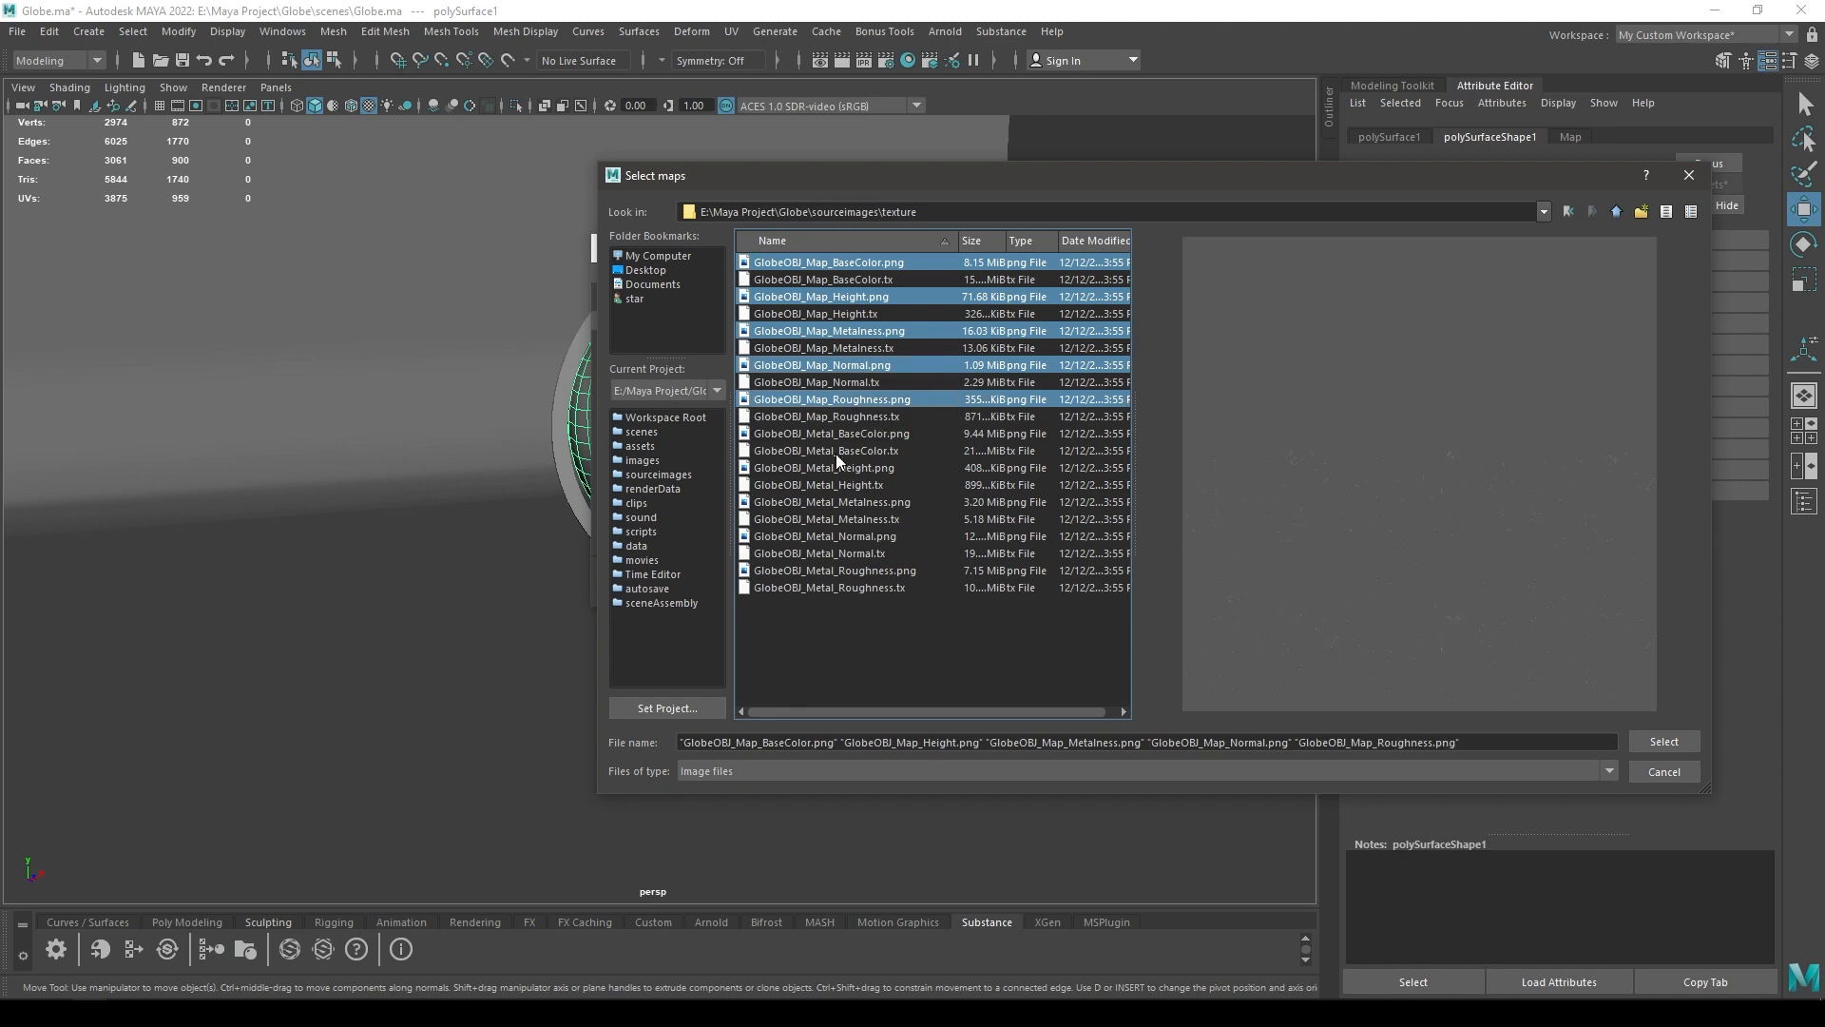
pyautogui.click(1664, 742)
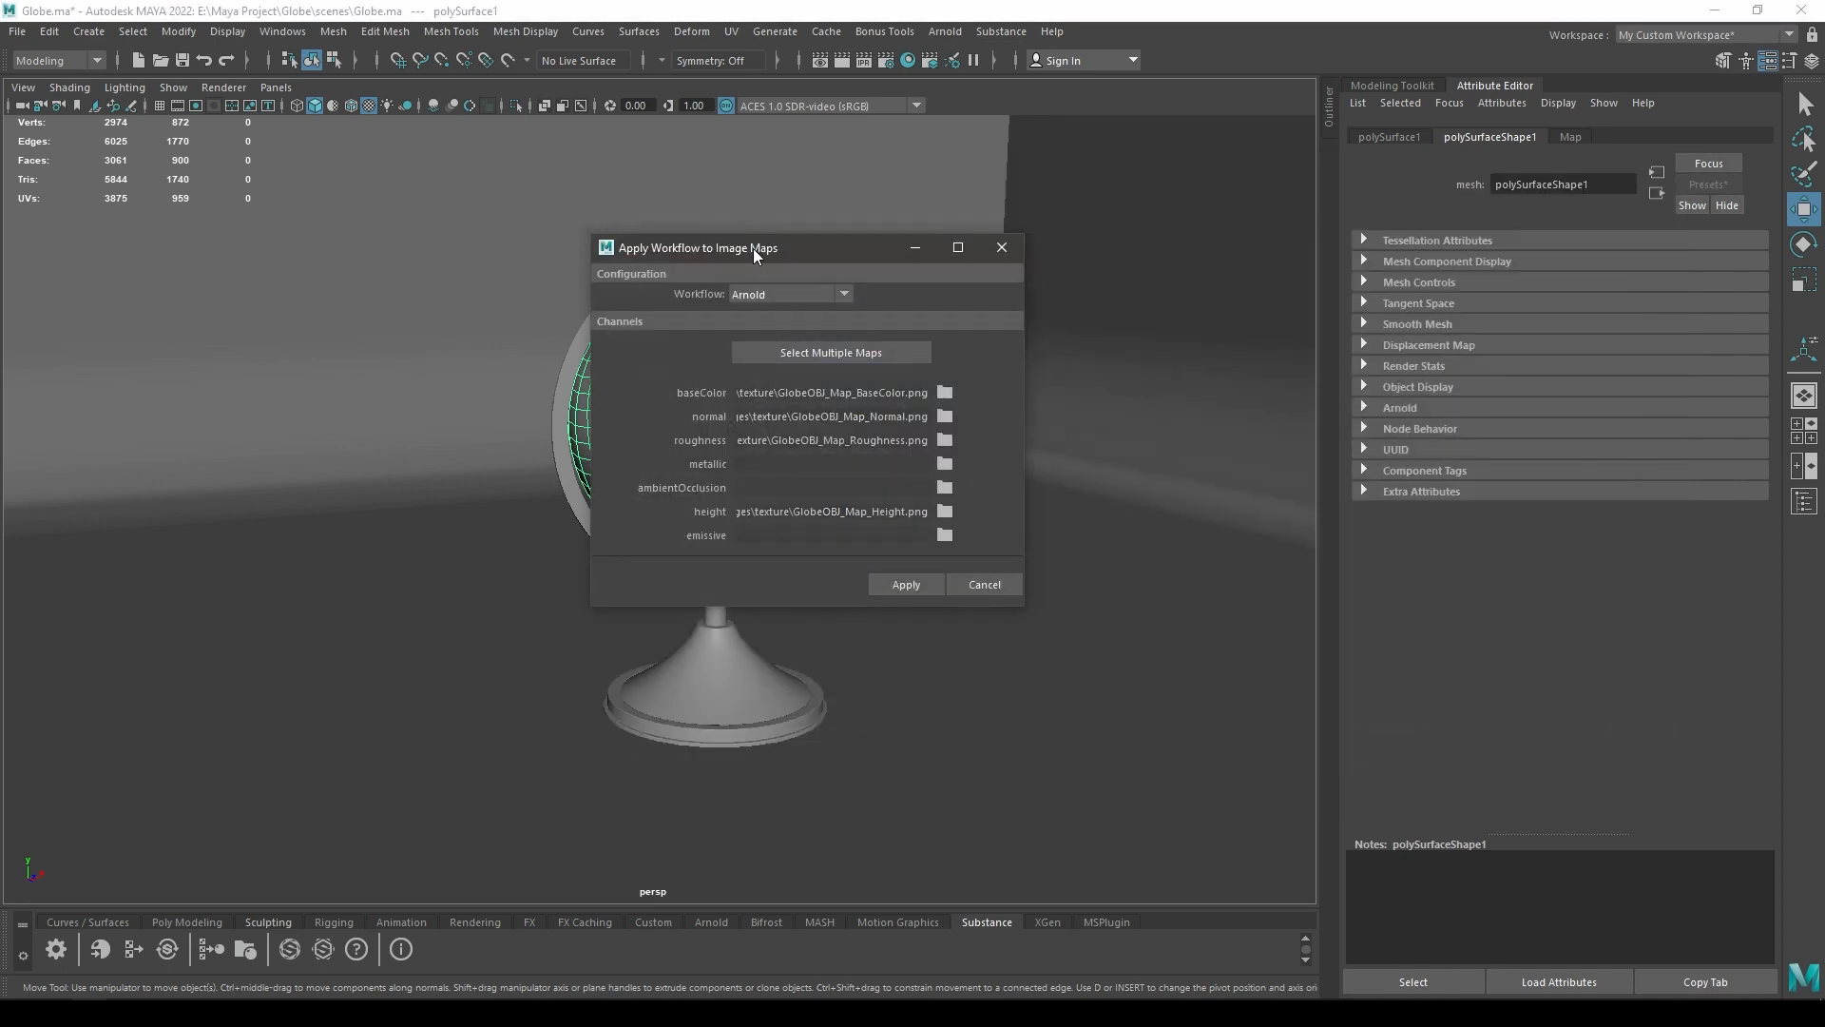
# Set GlobeOBJ_Map_Metalness.png as the metallic map and apply the Arnold workflow.
pyautogui.moveTo(753, 248); pyautogui.dragTo(799, 227)
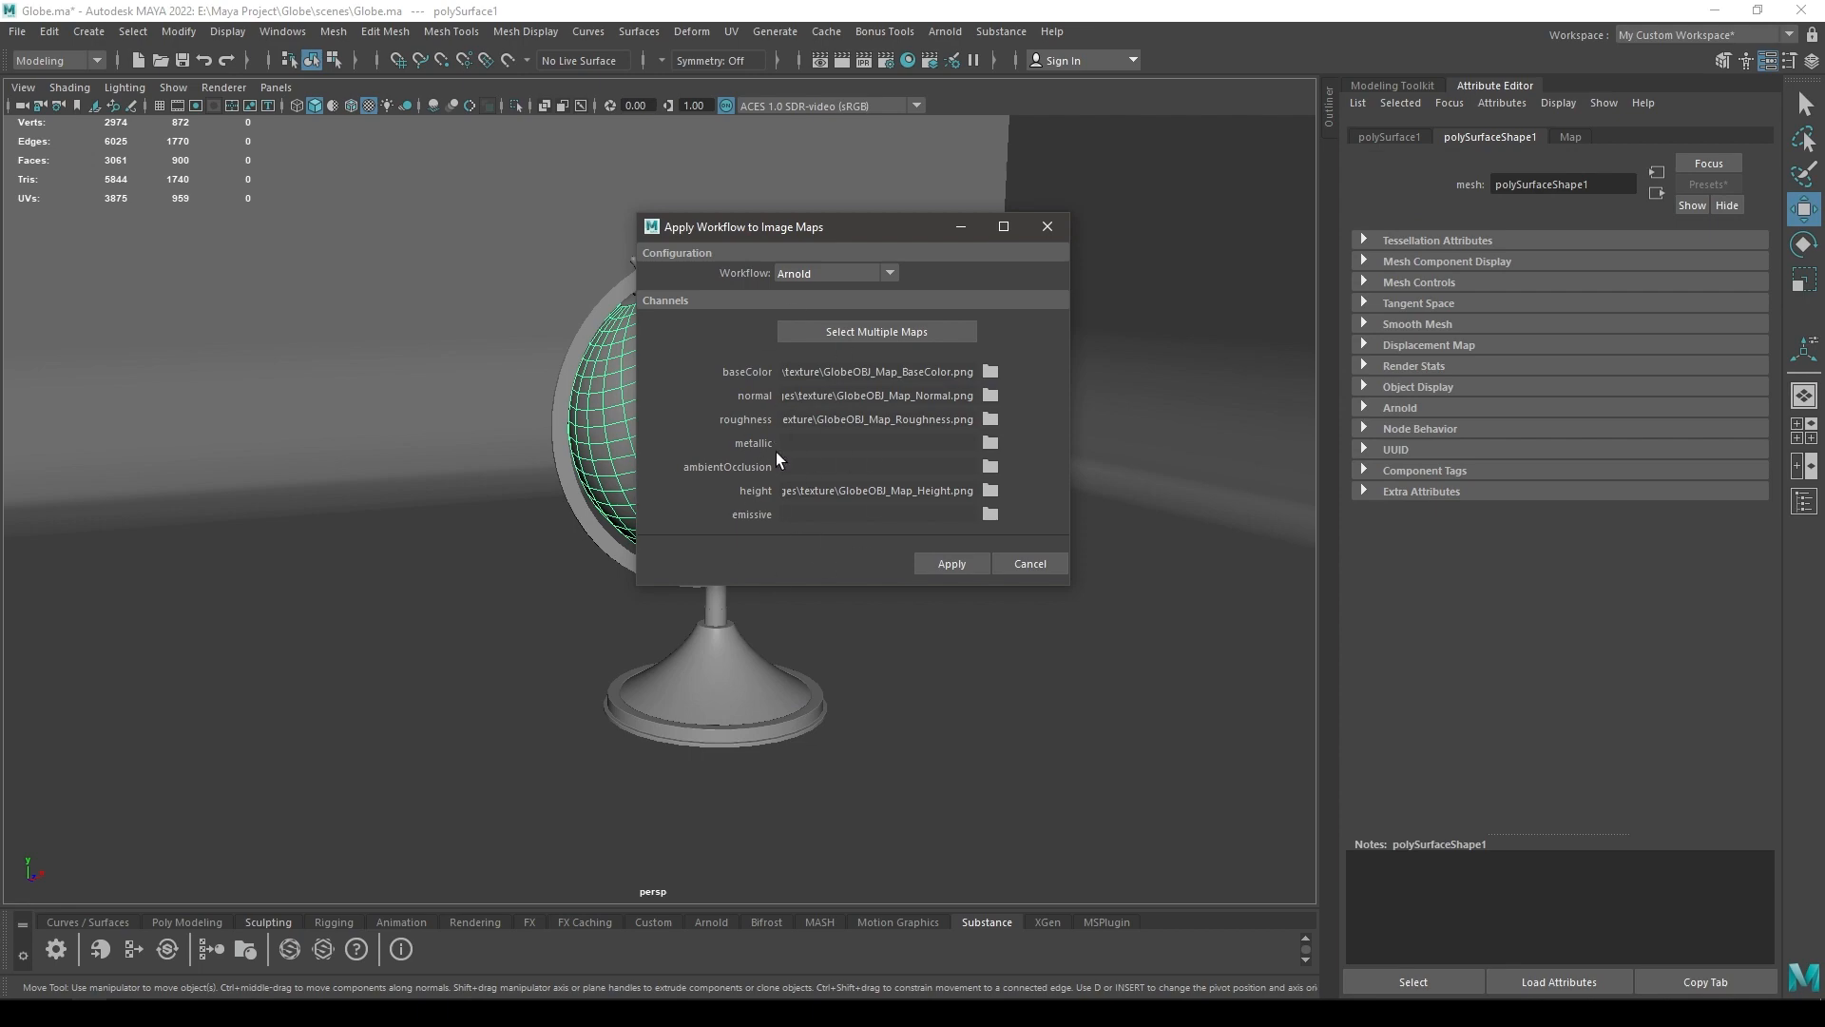
pyautogui.click(990, 443)
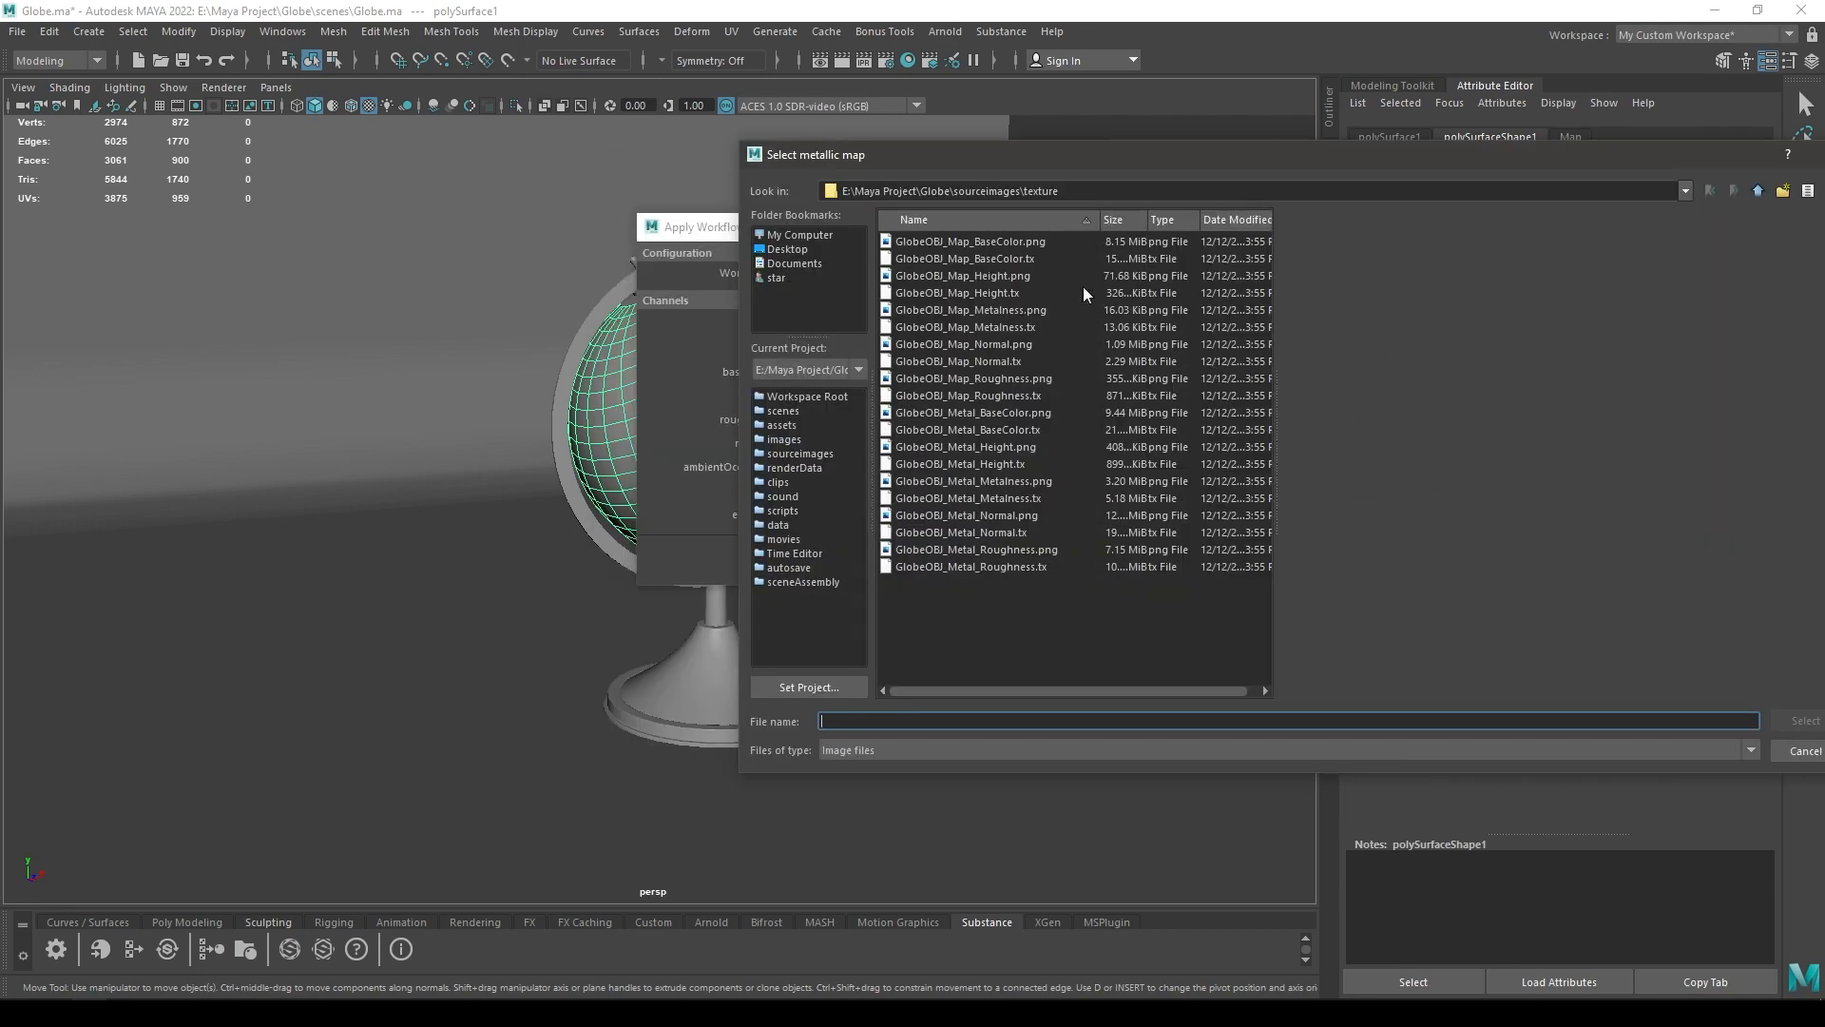
pyautogui.click(965, 326)
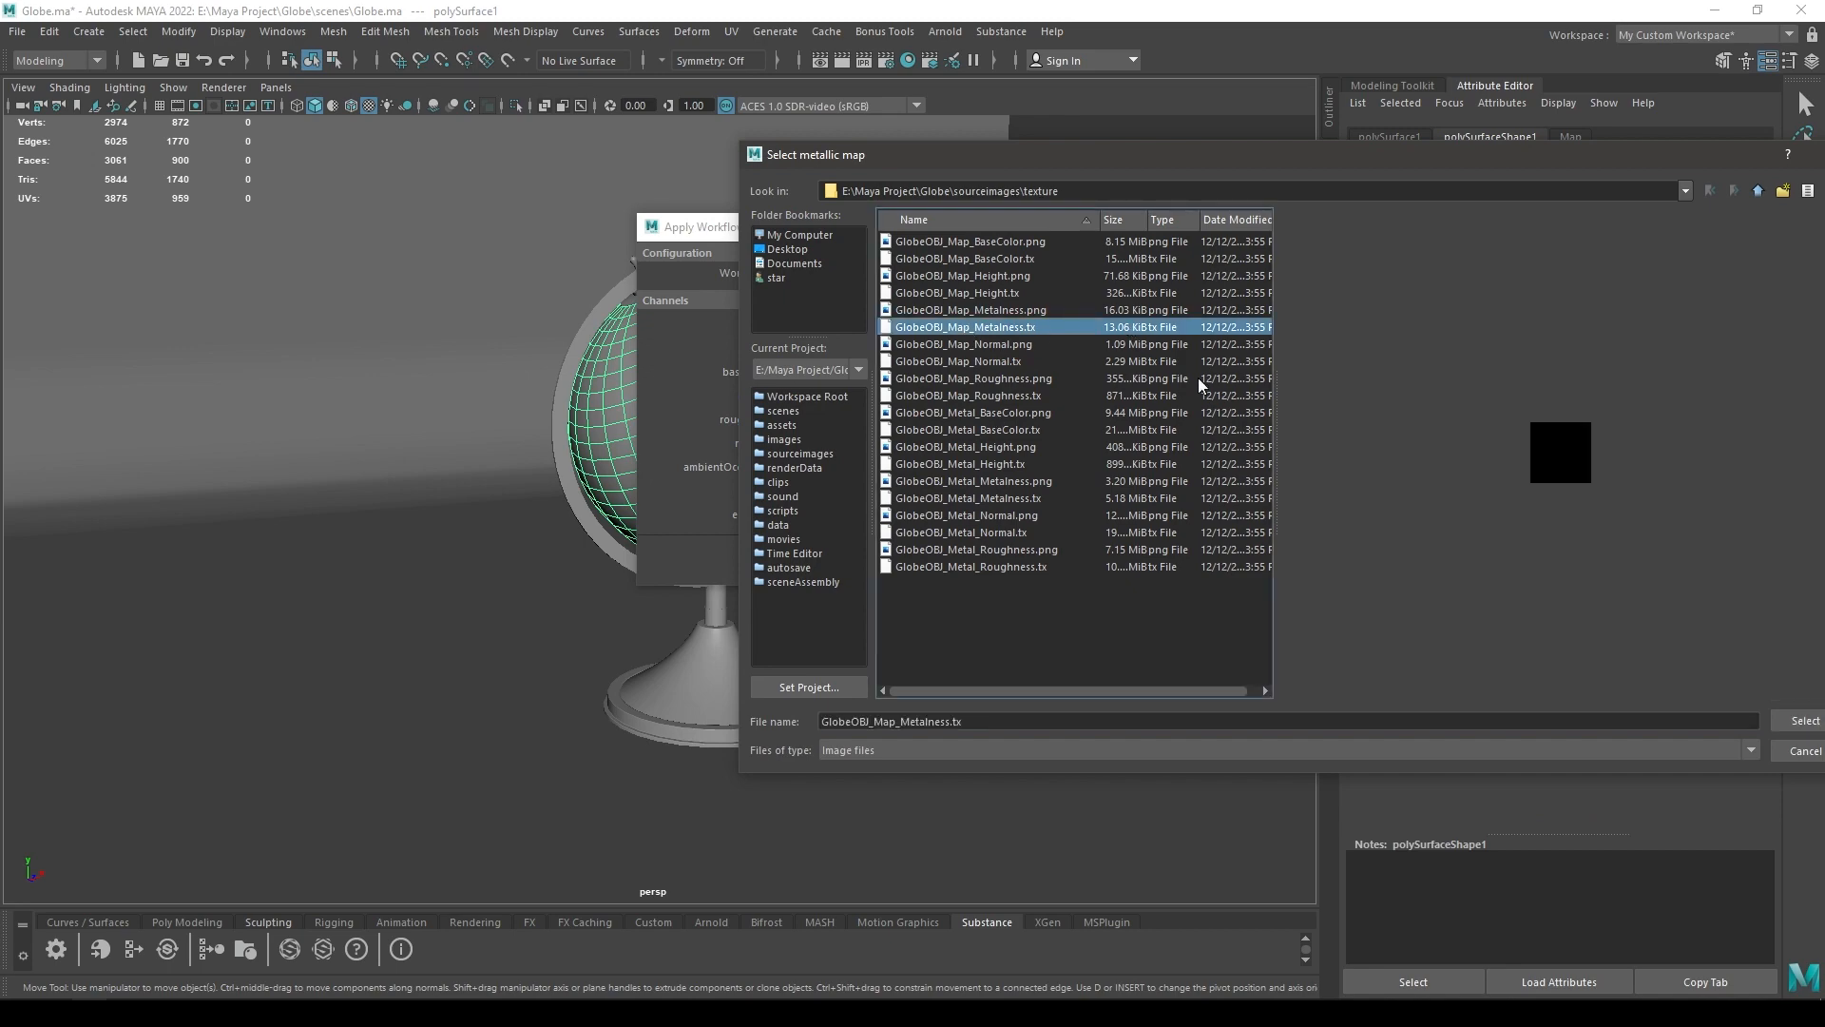
pyautogui.click(1011, 312)
pyautogui.moveTo(938, 160); pyautogui.dragTo(1021, 157)
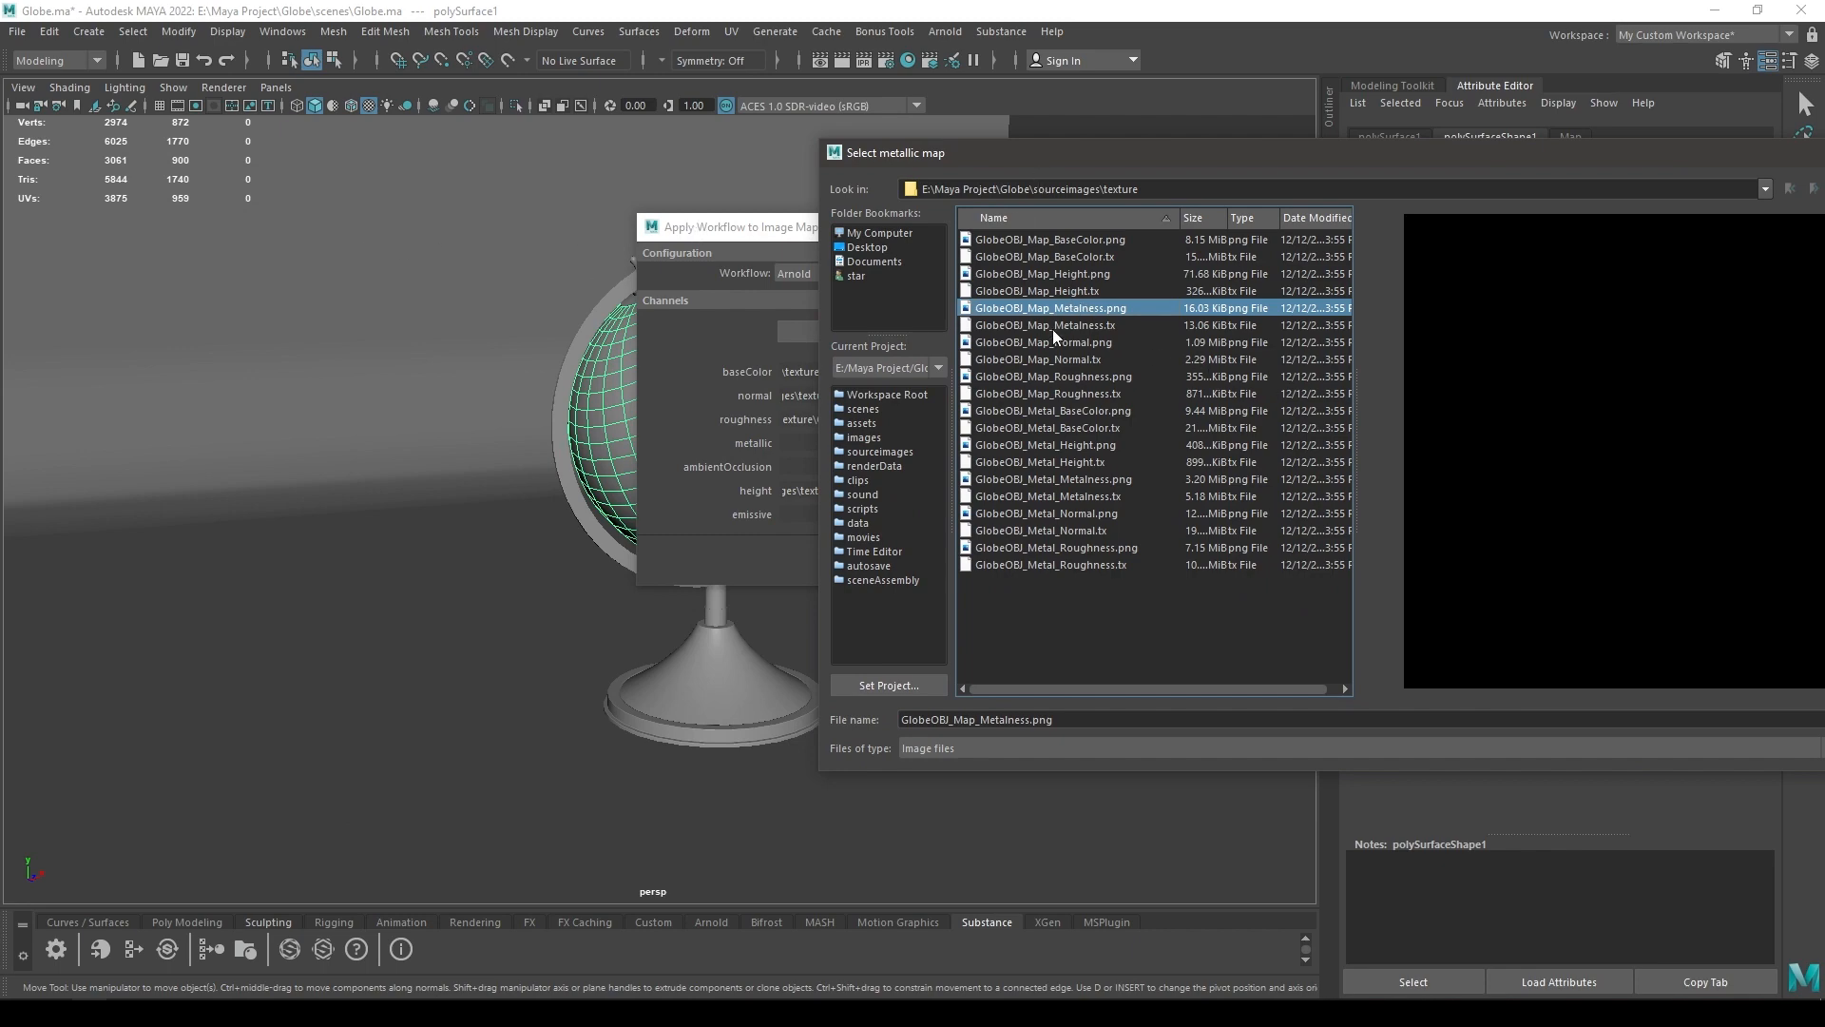
pyautogui.doubleClick(1076, 311)
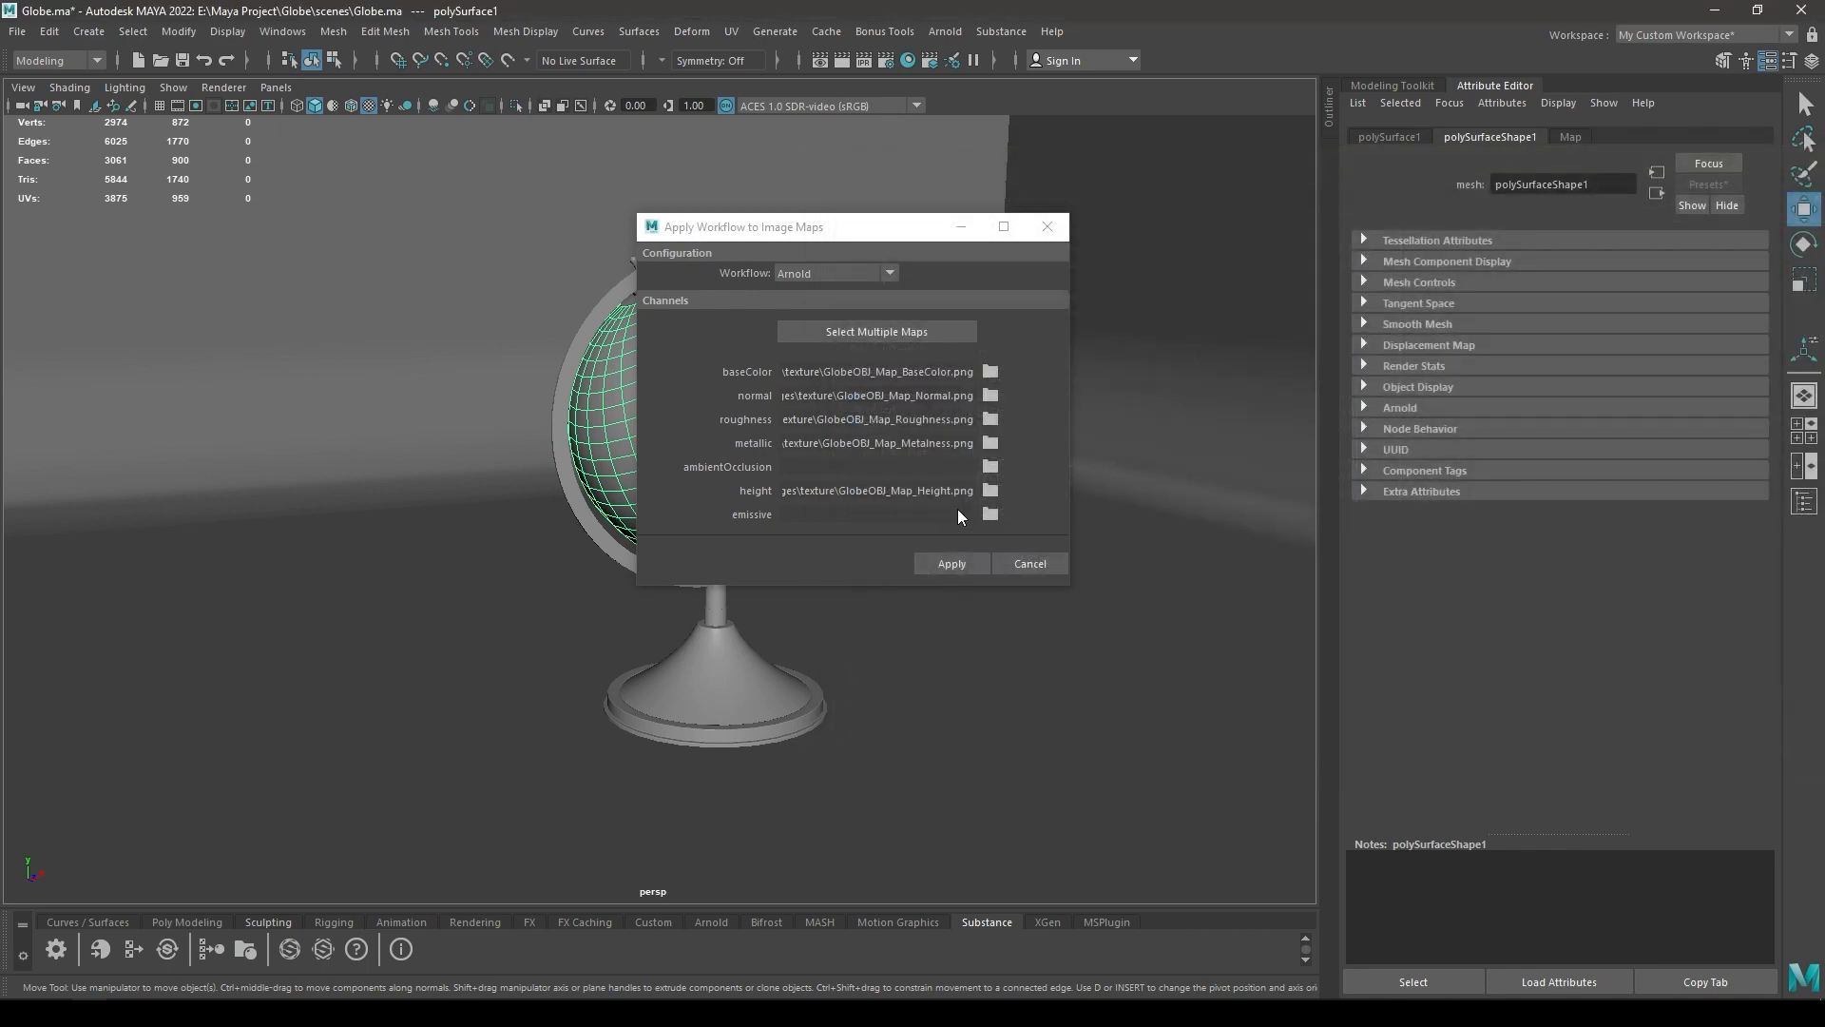
pyautogui.click(952, 562)
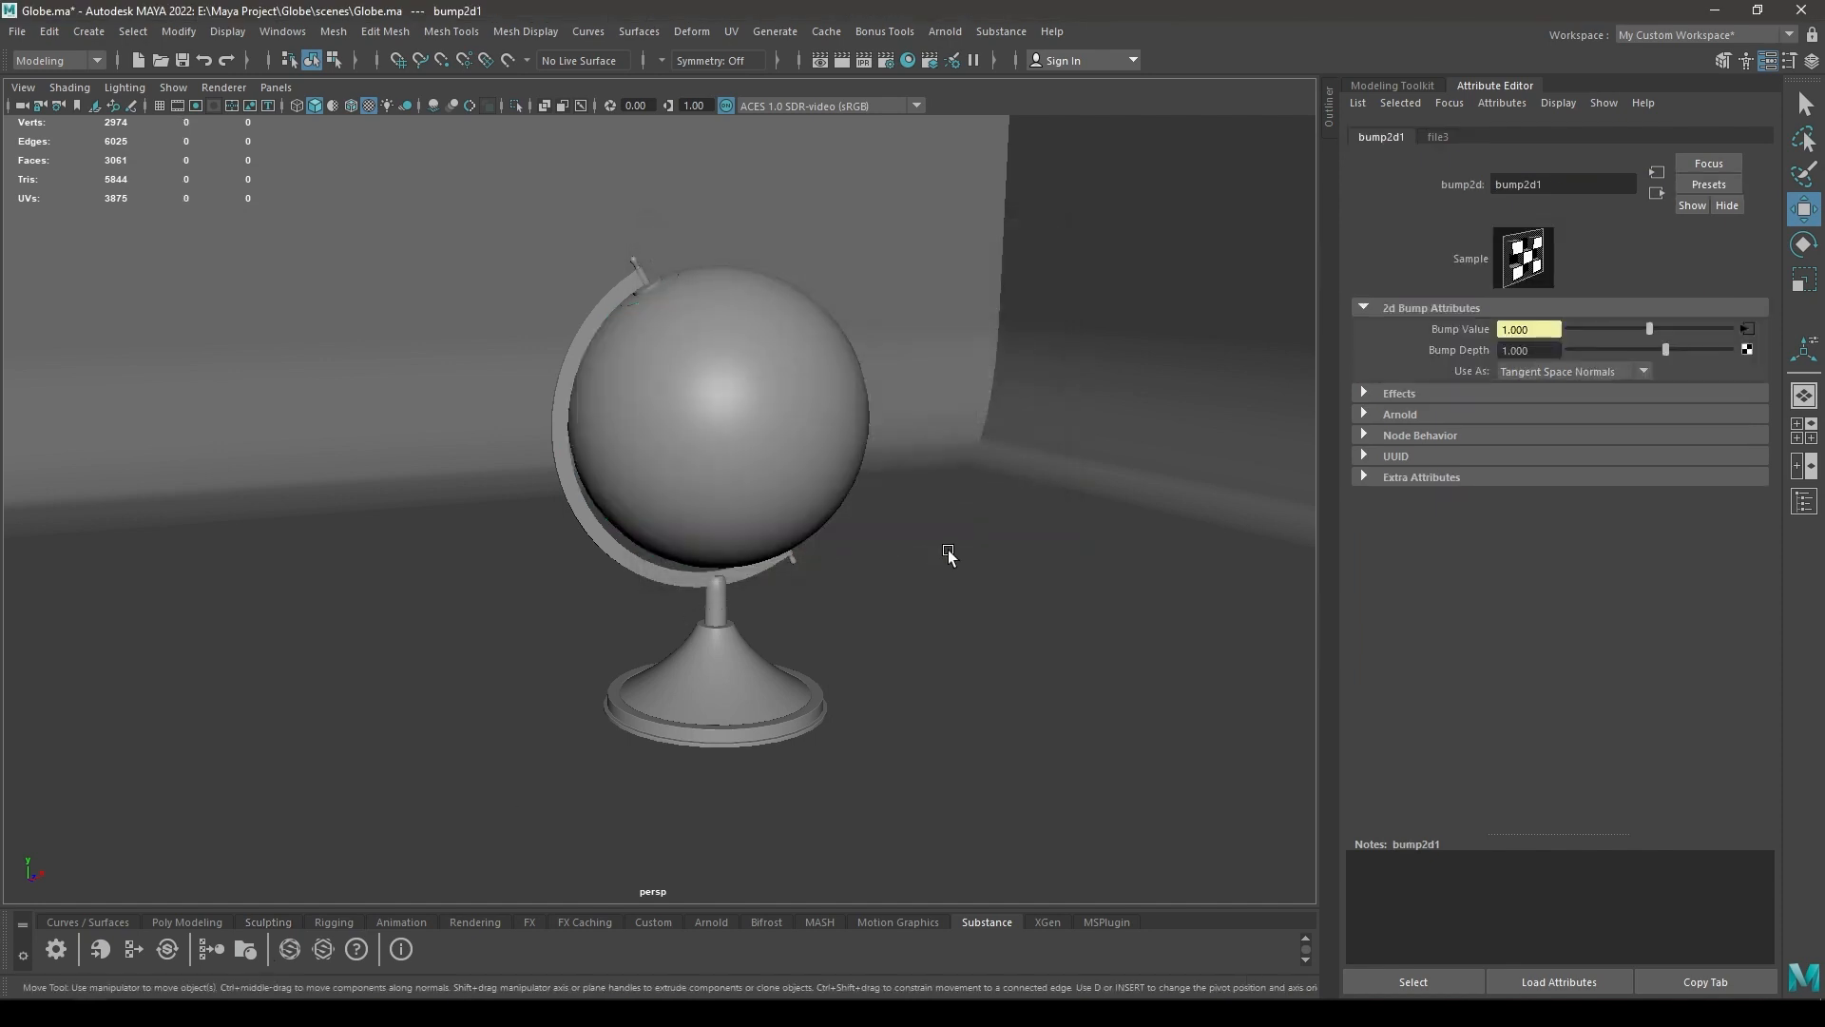
# Assign the existing aiStandardSurface2 material to the globe sphere and display textures in the viewport.
pyautogui.click(768, 480)
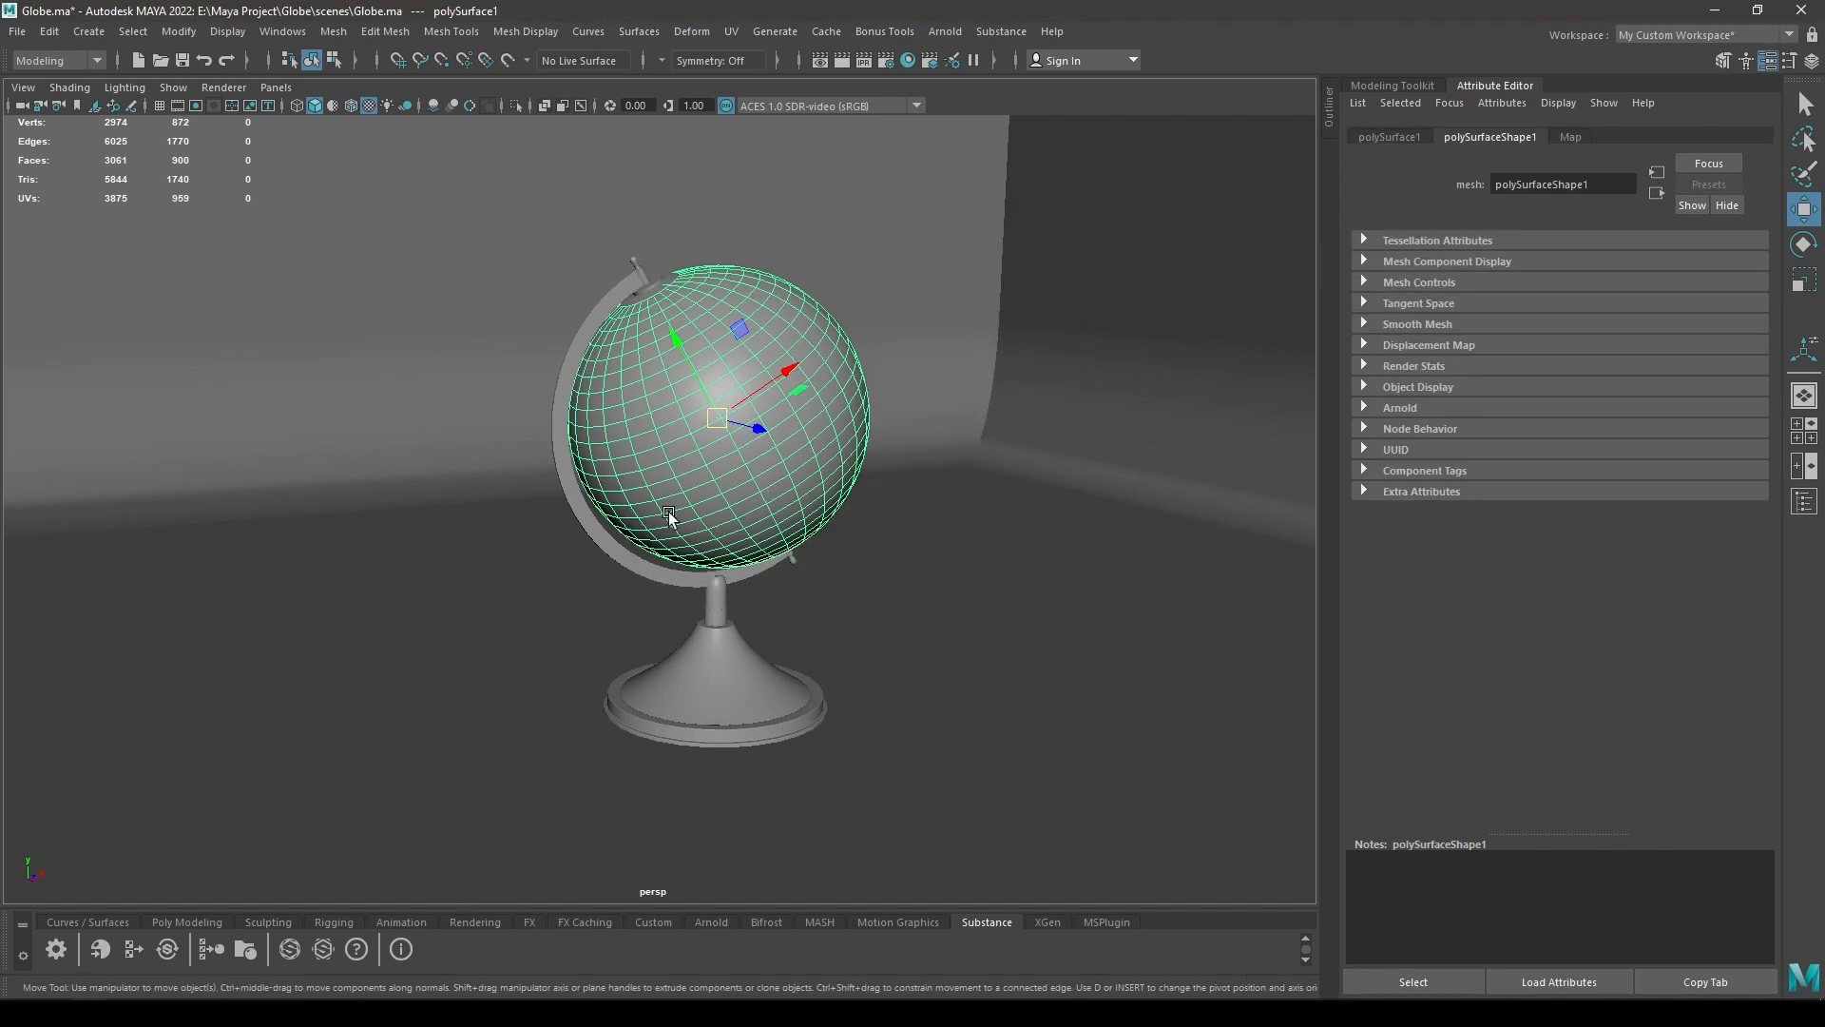
pyautogui.rightClick(682, 484)
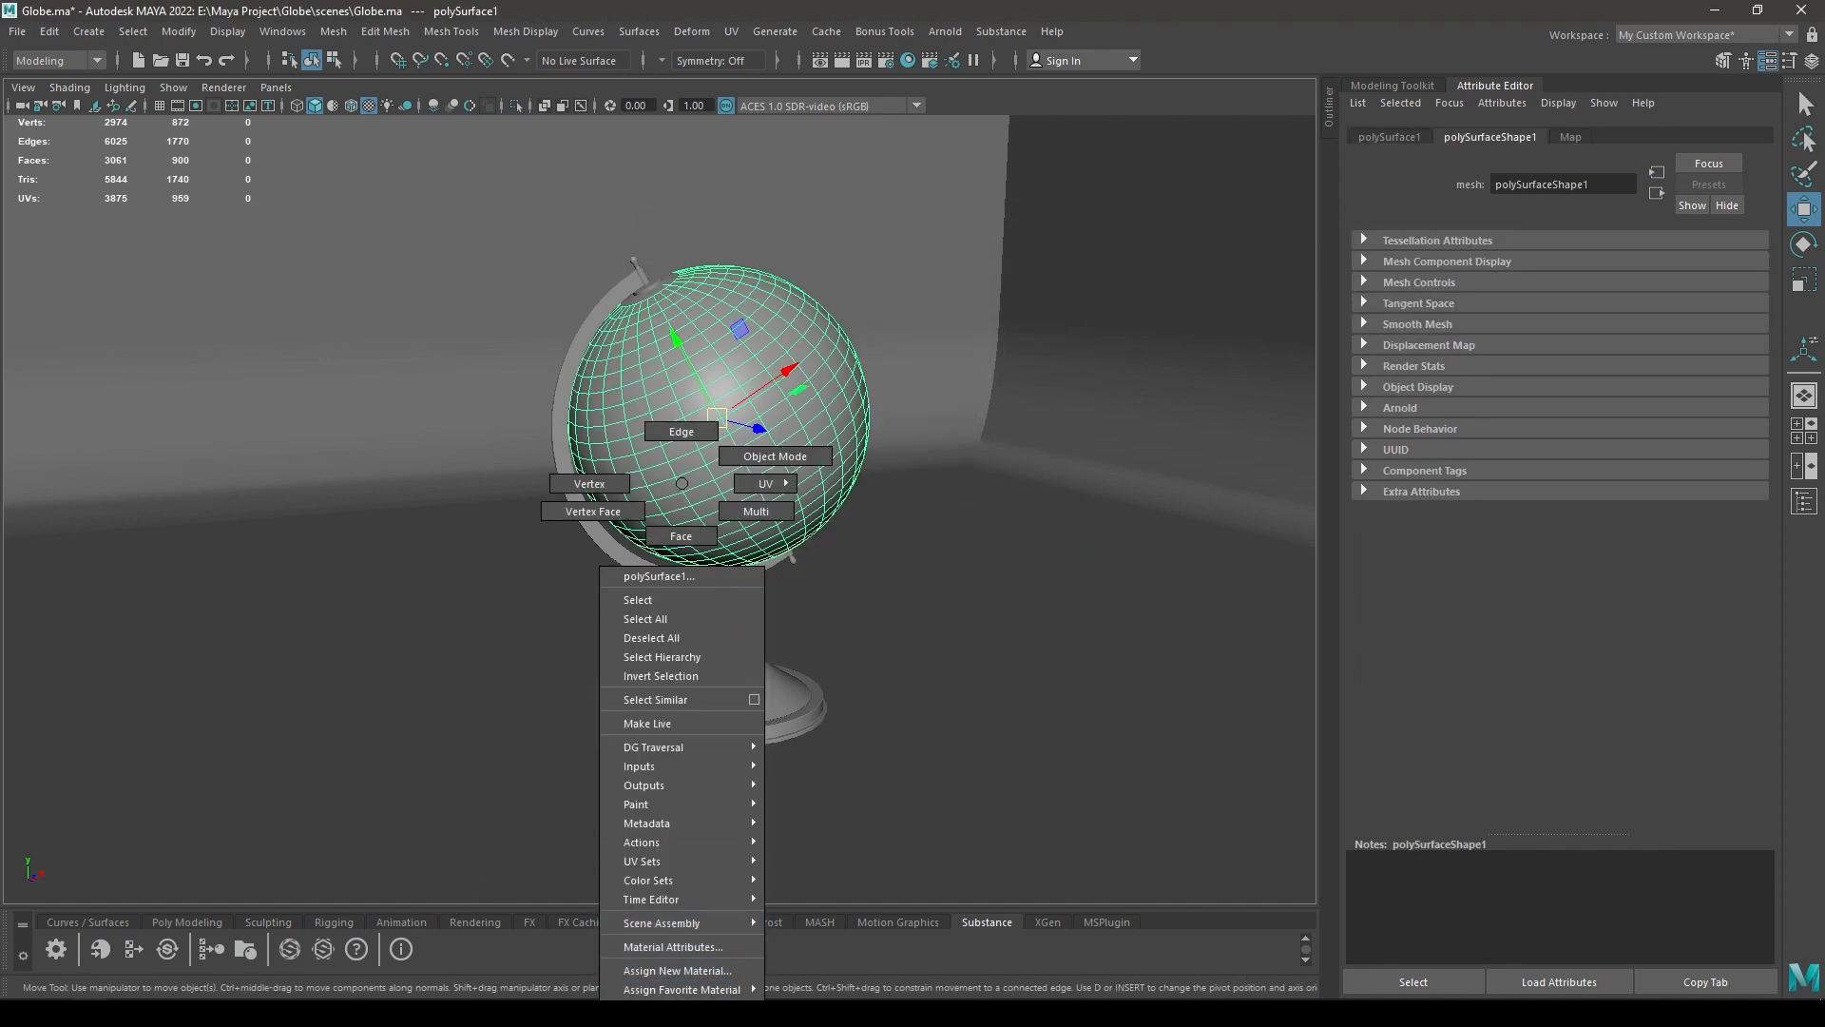
pyautogui.moveTo(682, 989)
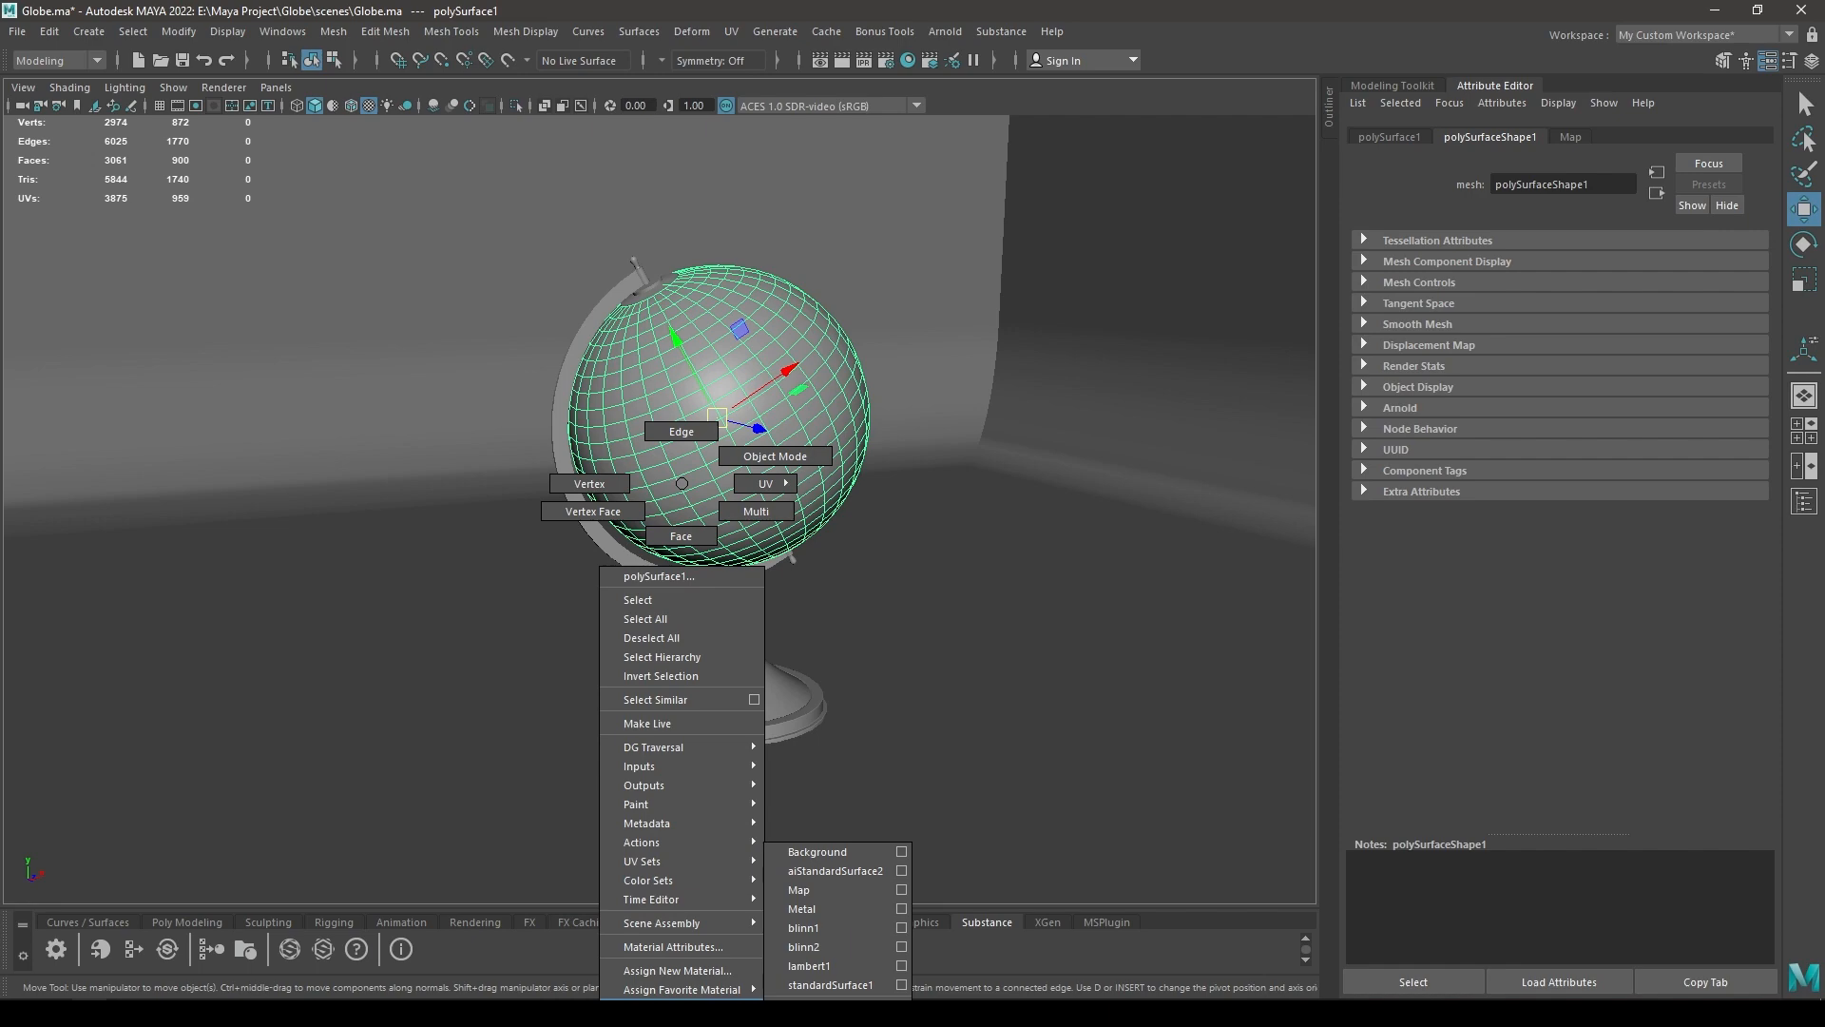
pyautogui.click(858, 871)
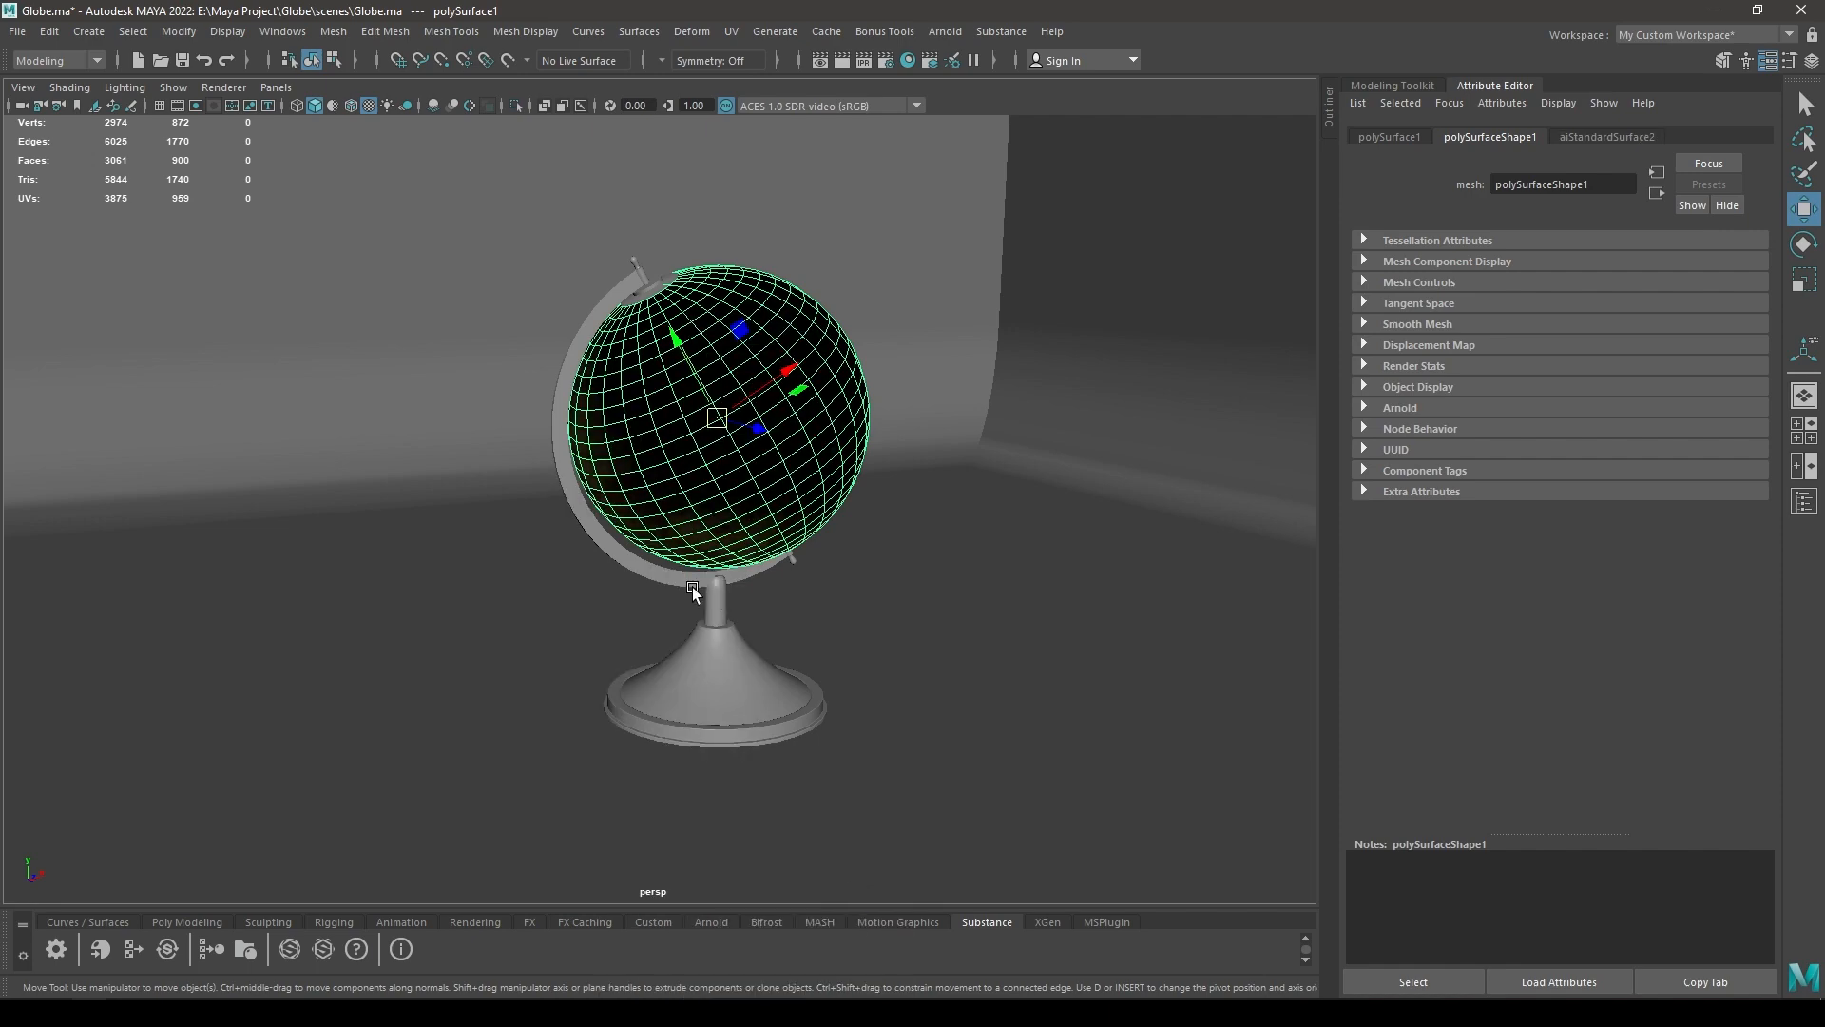
pyautogui.press('6')
# Lower the backdrop plane to about -0.06 in Y so it sits just beneath the globe's base.
pyautogui.click(957, 360)
pyautogui.scroll(6, 848, 475)
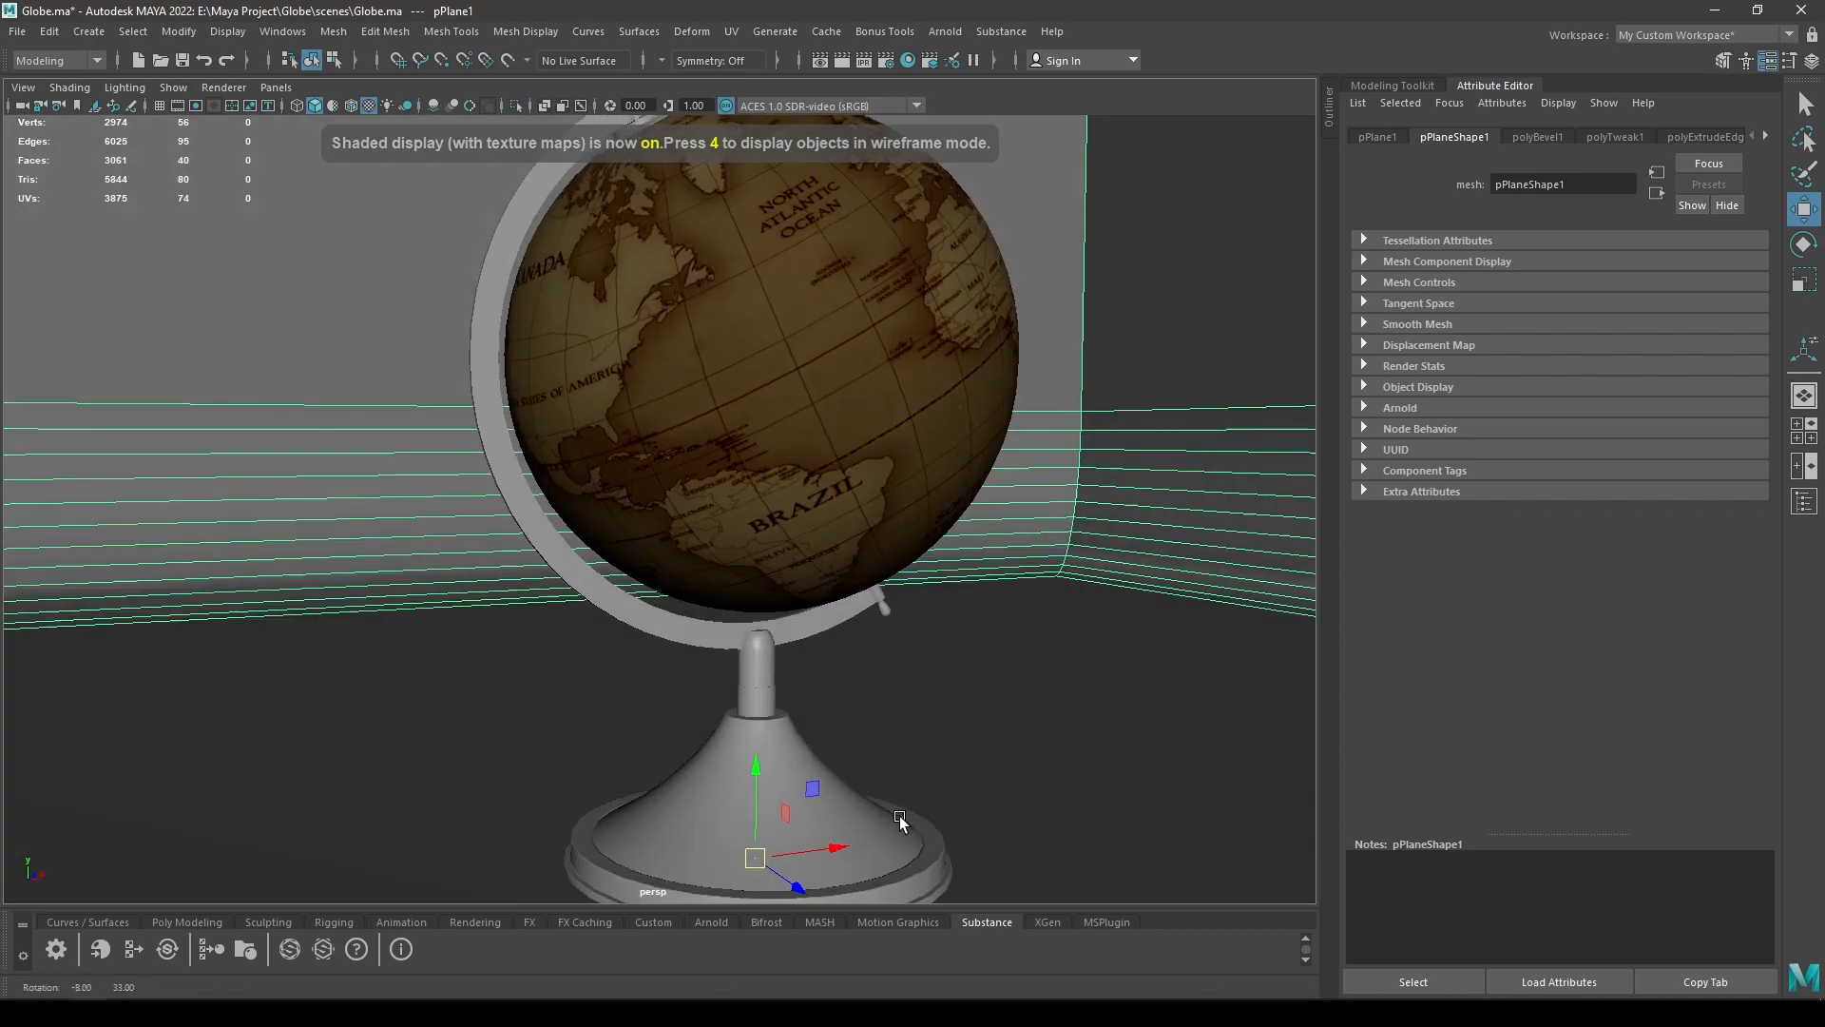
pyautogui.hotkey('ctrl', '1')
pyautogui.press('f')
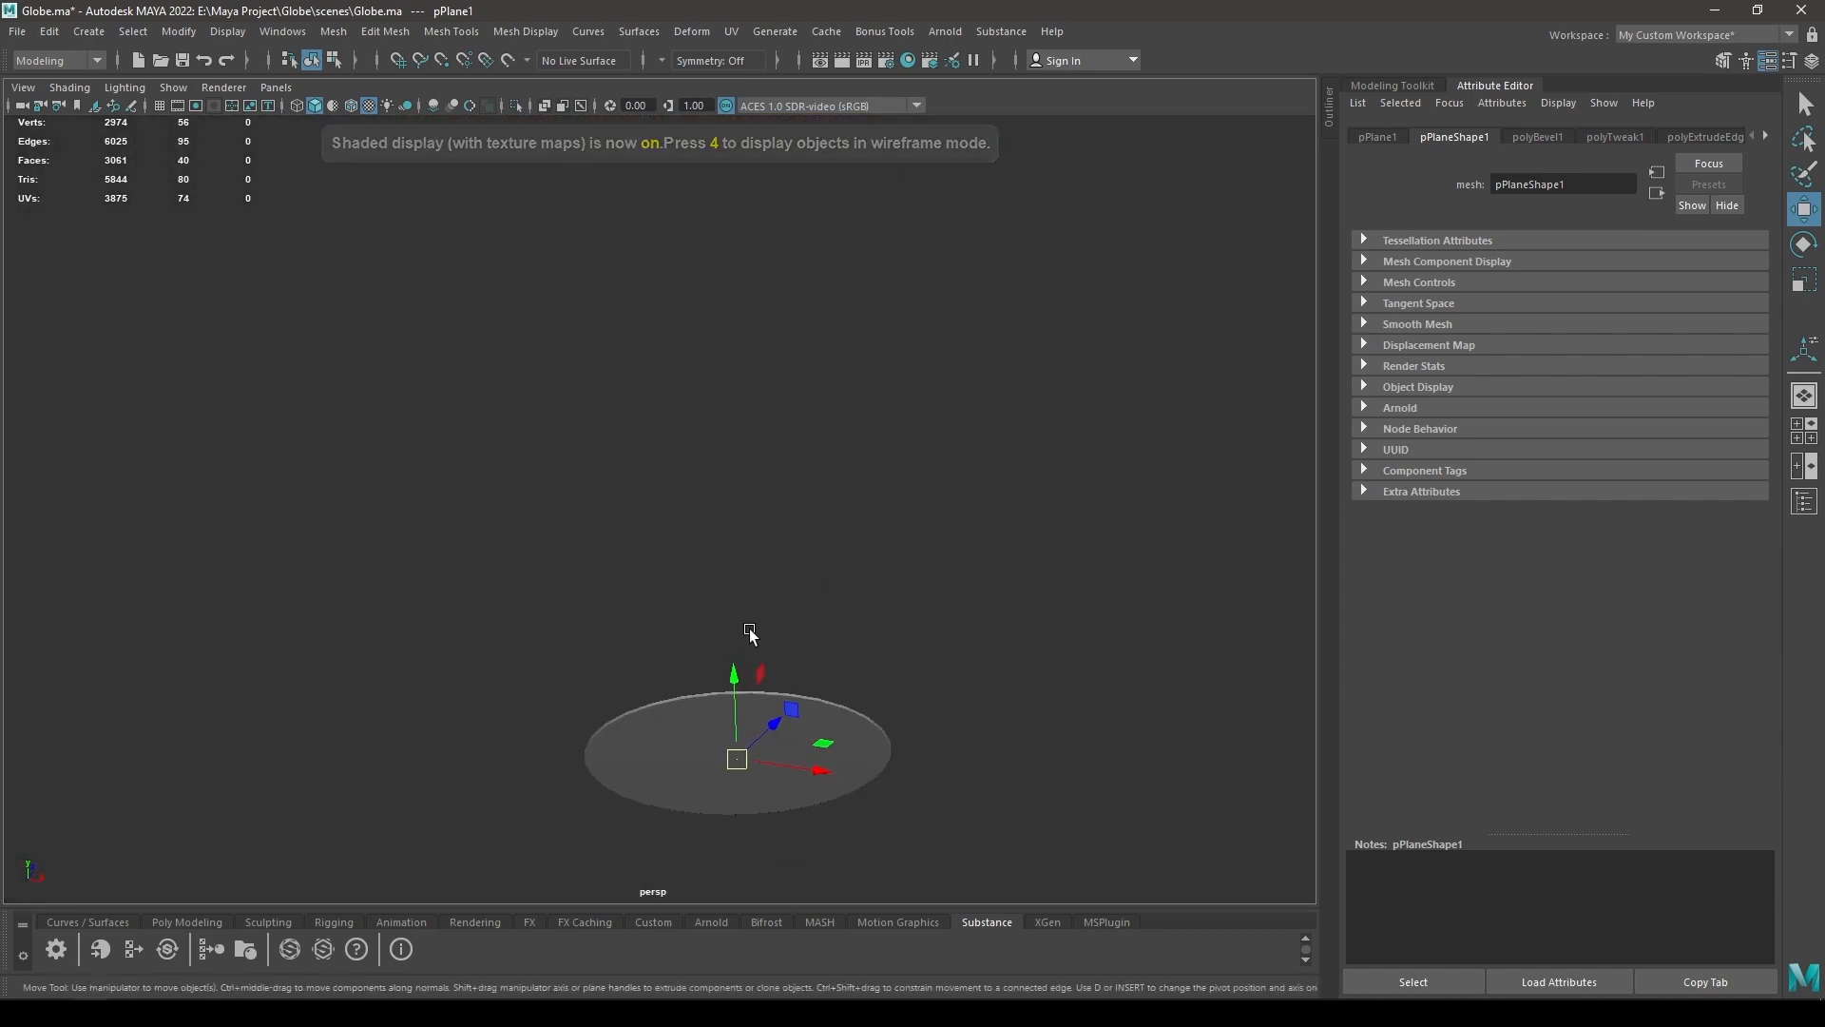
pyautogui.moveTo(735, 677); pyautogui.dragTo(734, 744)
pyautogui.scroll(8, 867, 375)
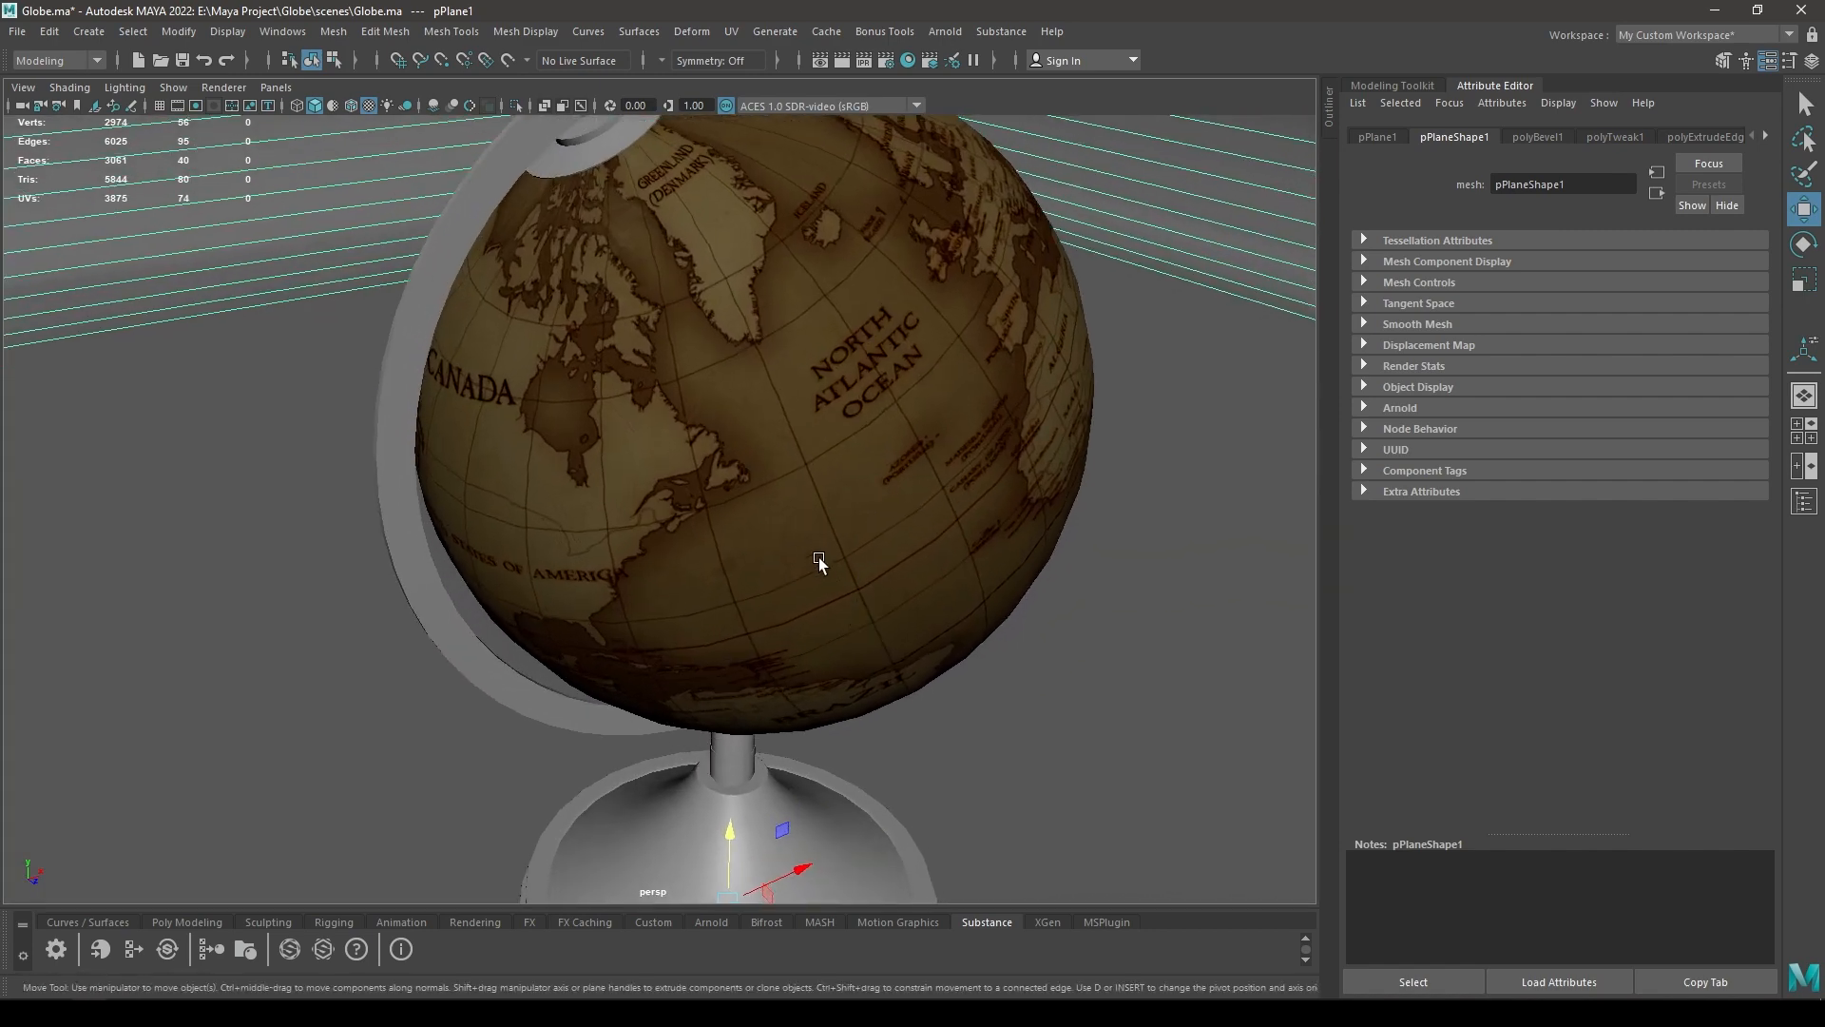
# Rename the globe sphere's material to Map1.
pyautogui.click(813, 390)
pyautogui.moveTo(813, 389); pyautogui.dragTo(873, 776, button='right')
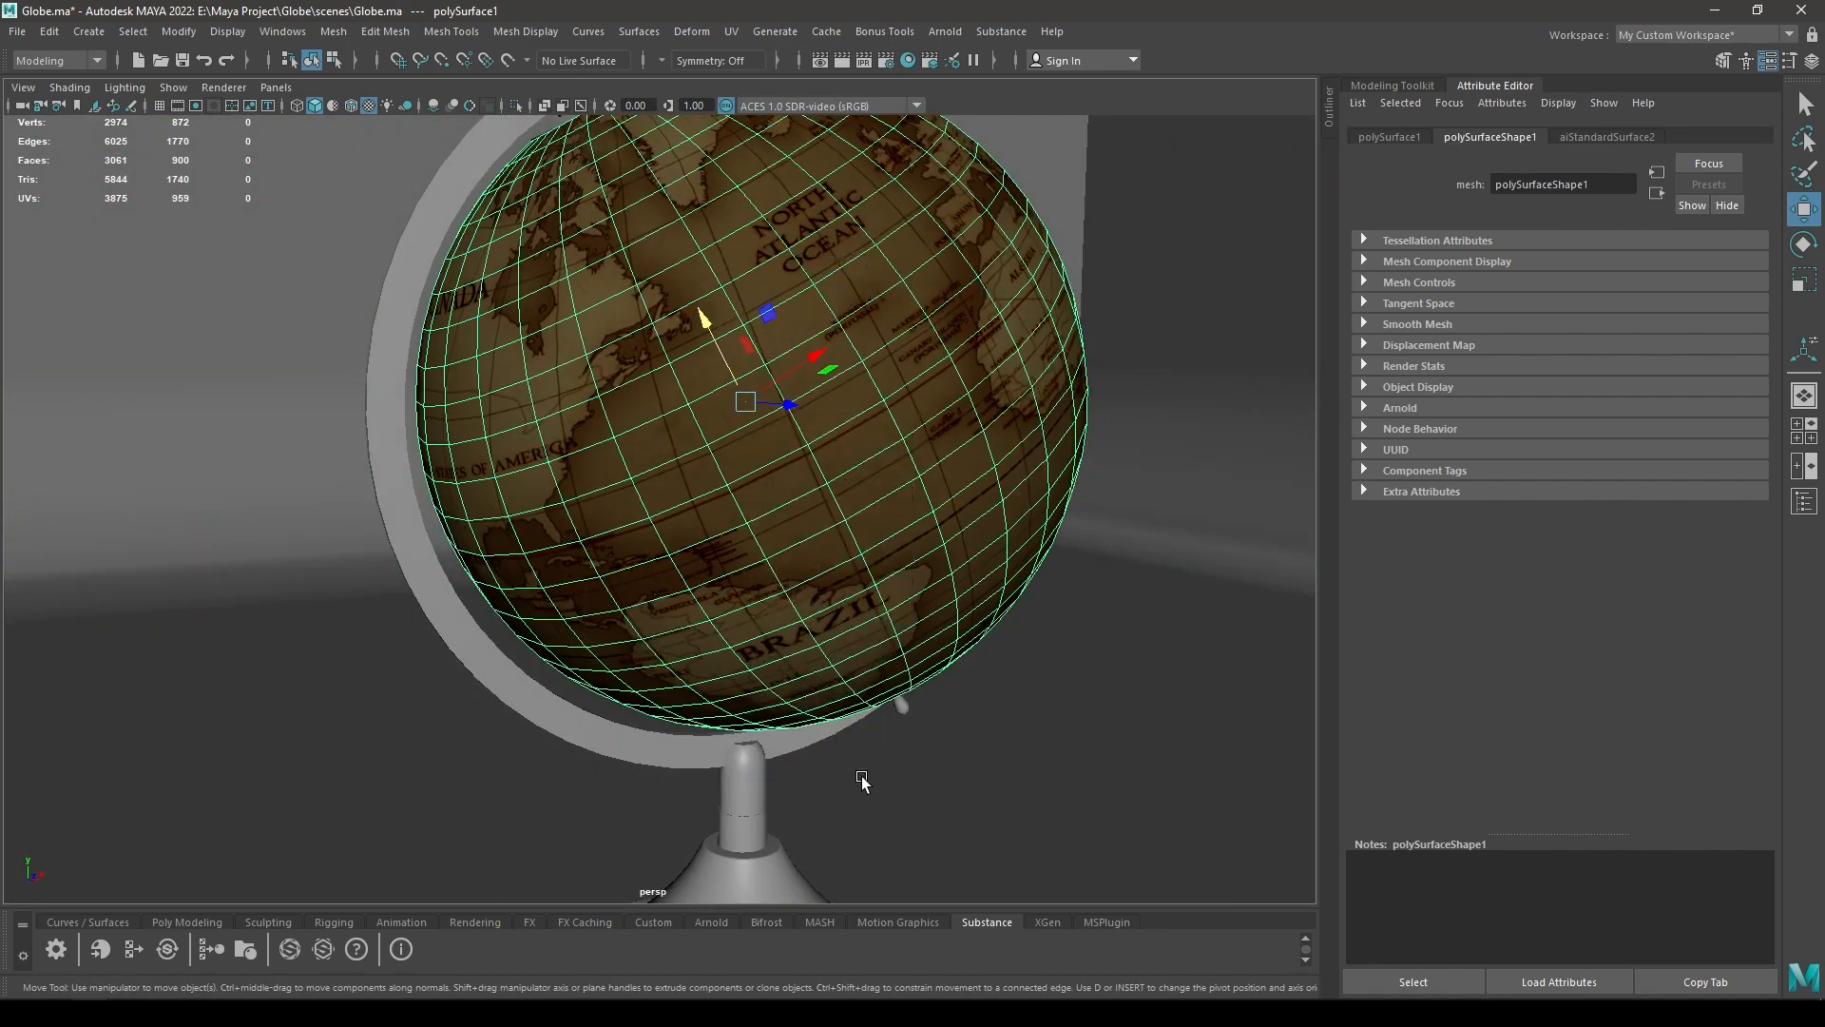
pyautogui.click(1629, 136)
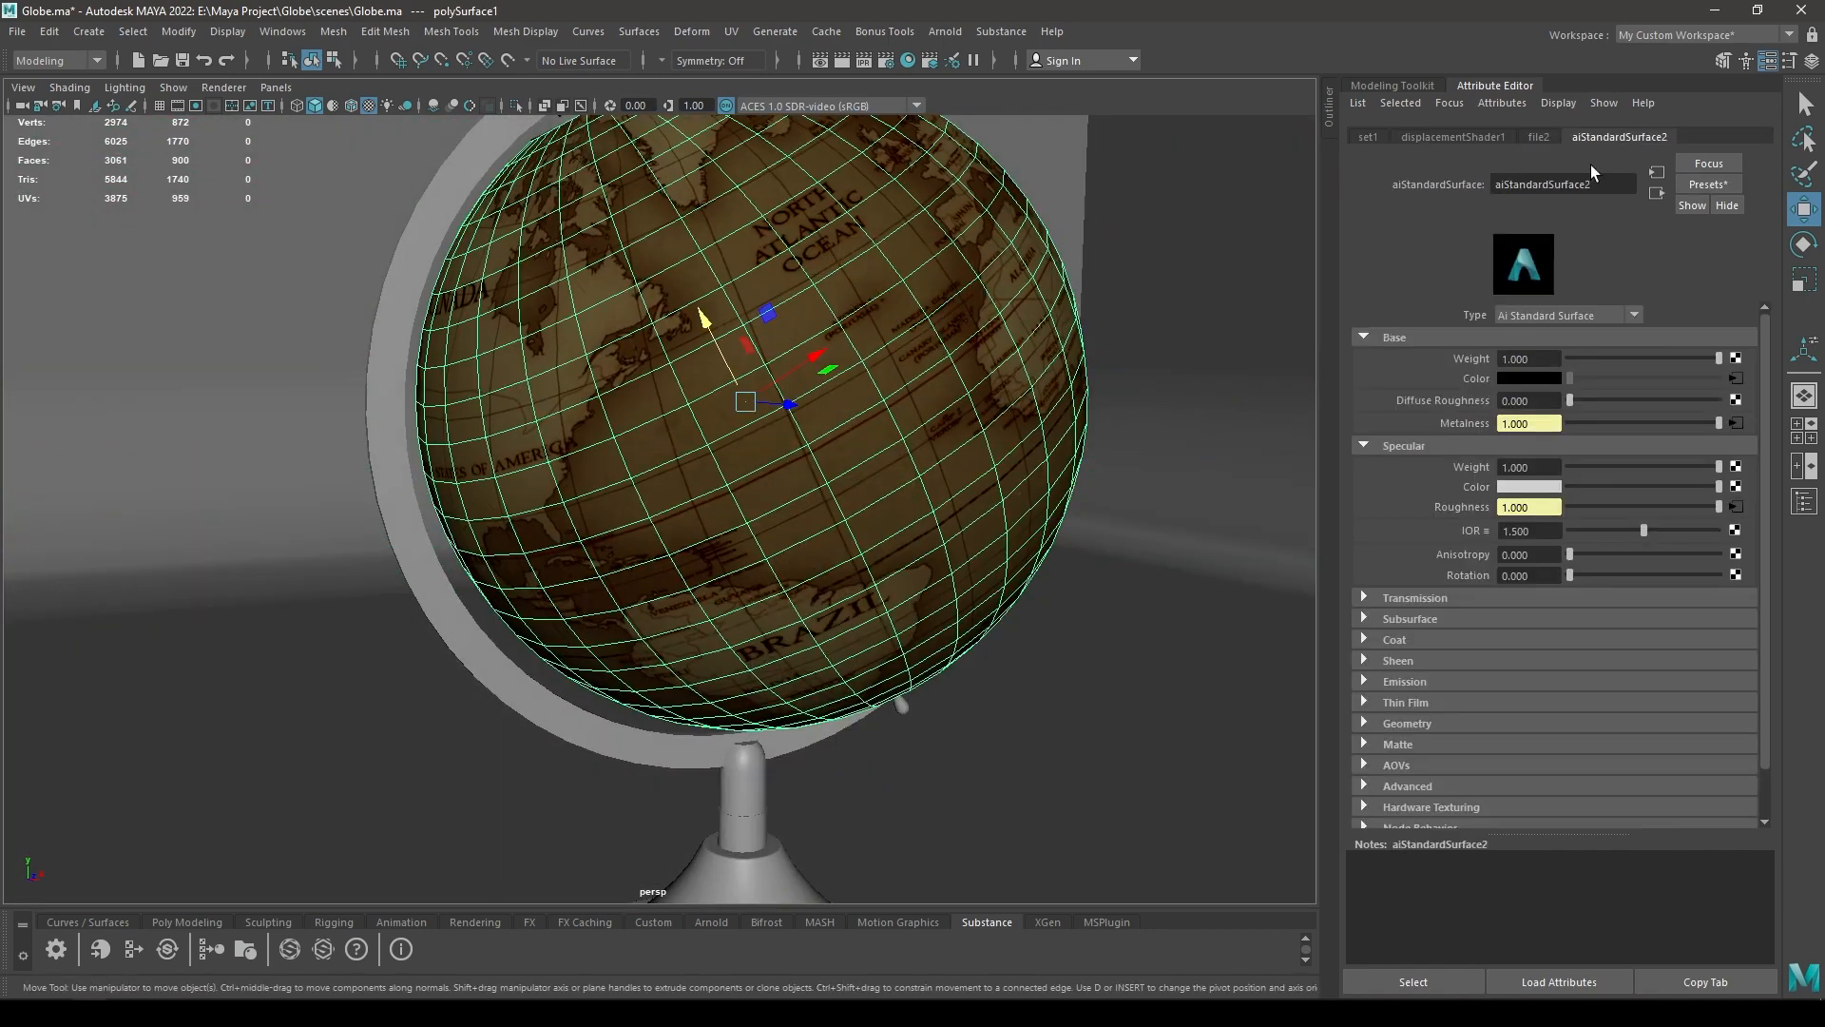
pyautogui.doubleClick(1548, 185)
pyautogui.write('Map1')
pyautogui.press('Return')
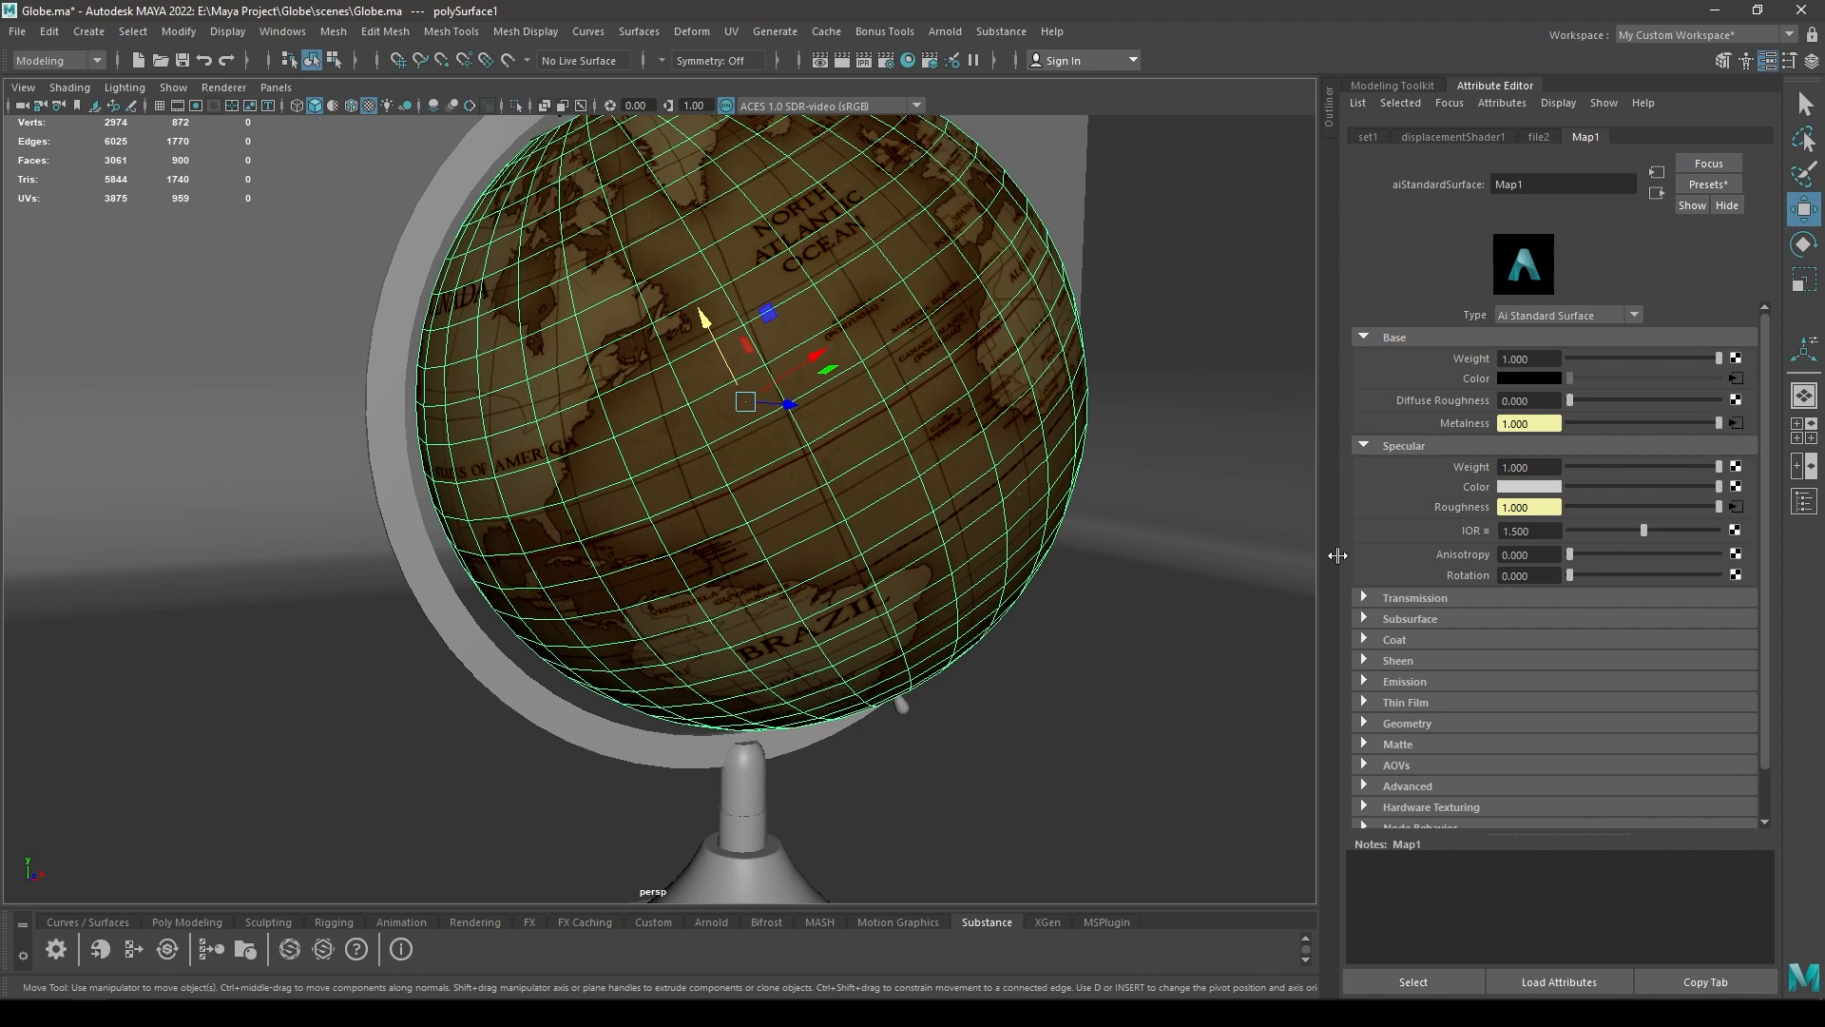
# Check the color space and Alpha Is Luminance settings of Map1's metalness and normal map textures.
pyautogui.click(1736, 423)
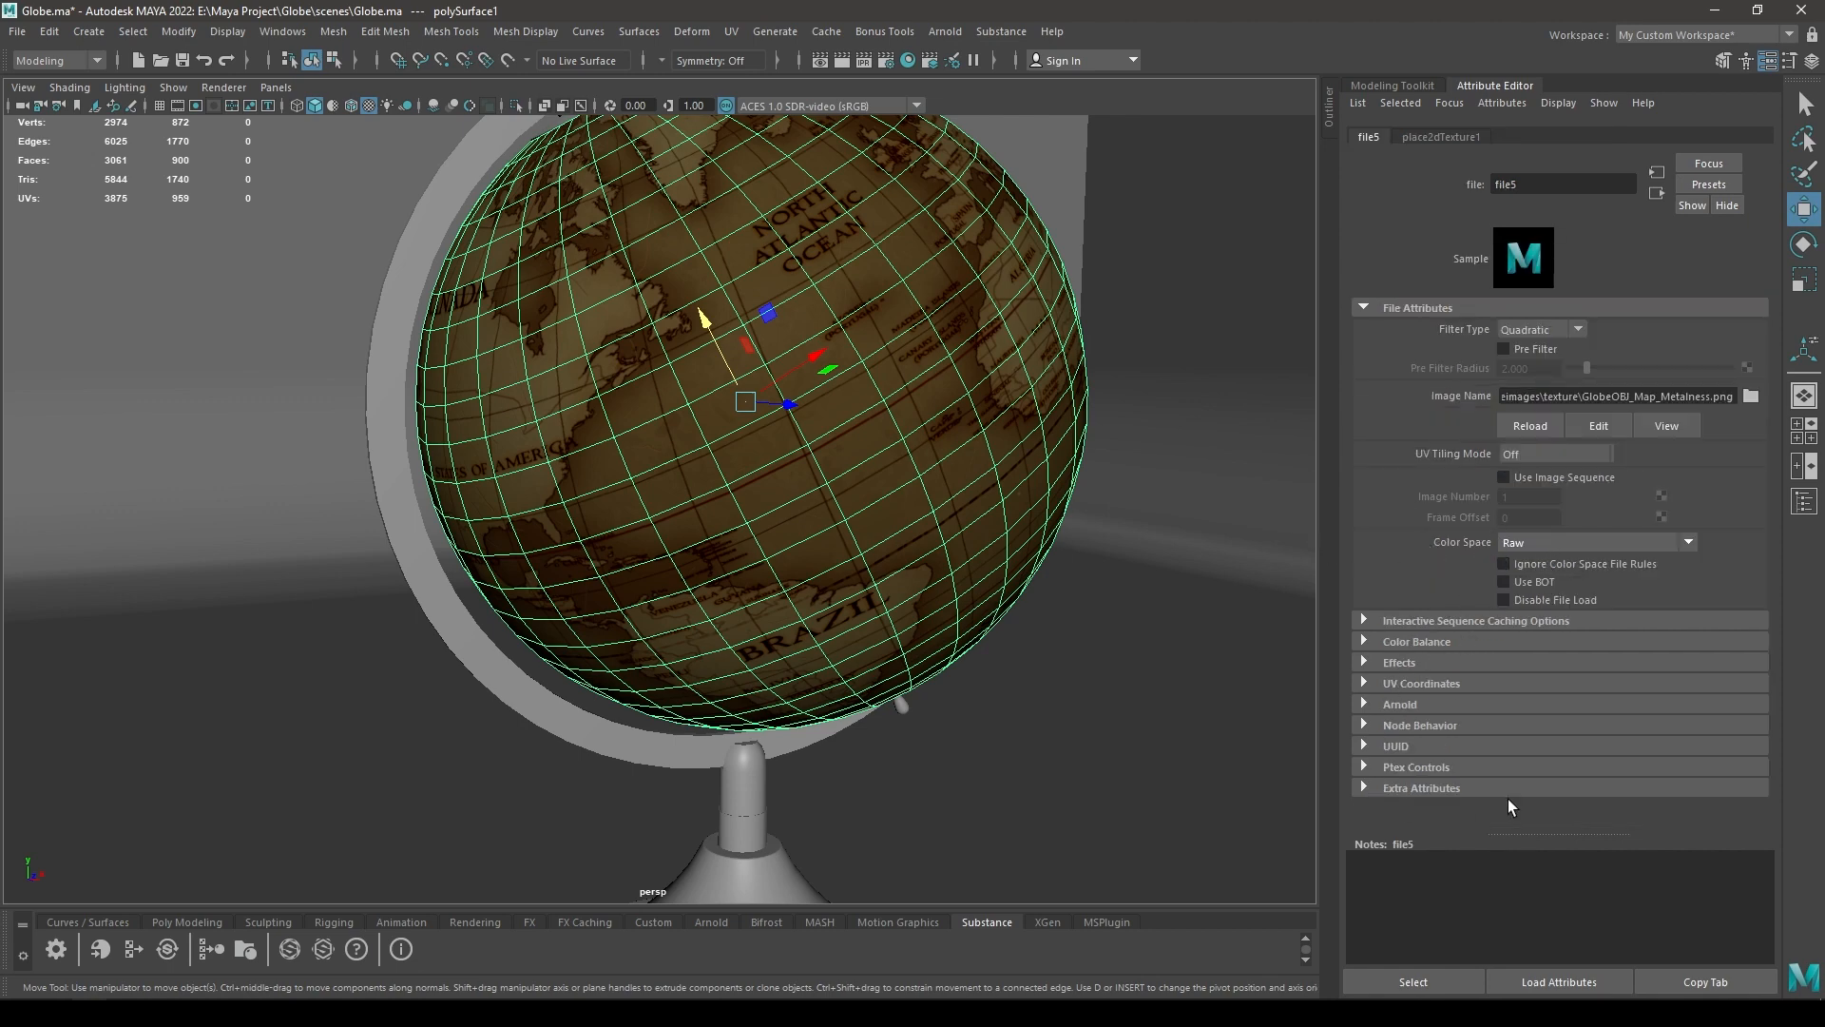
pyautogui.click(1435, 639)
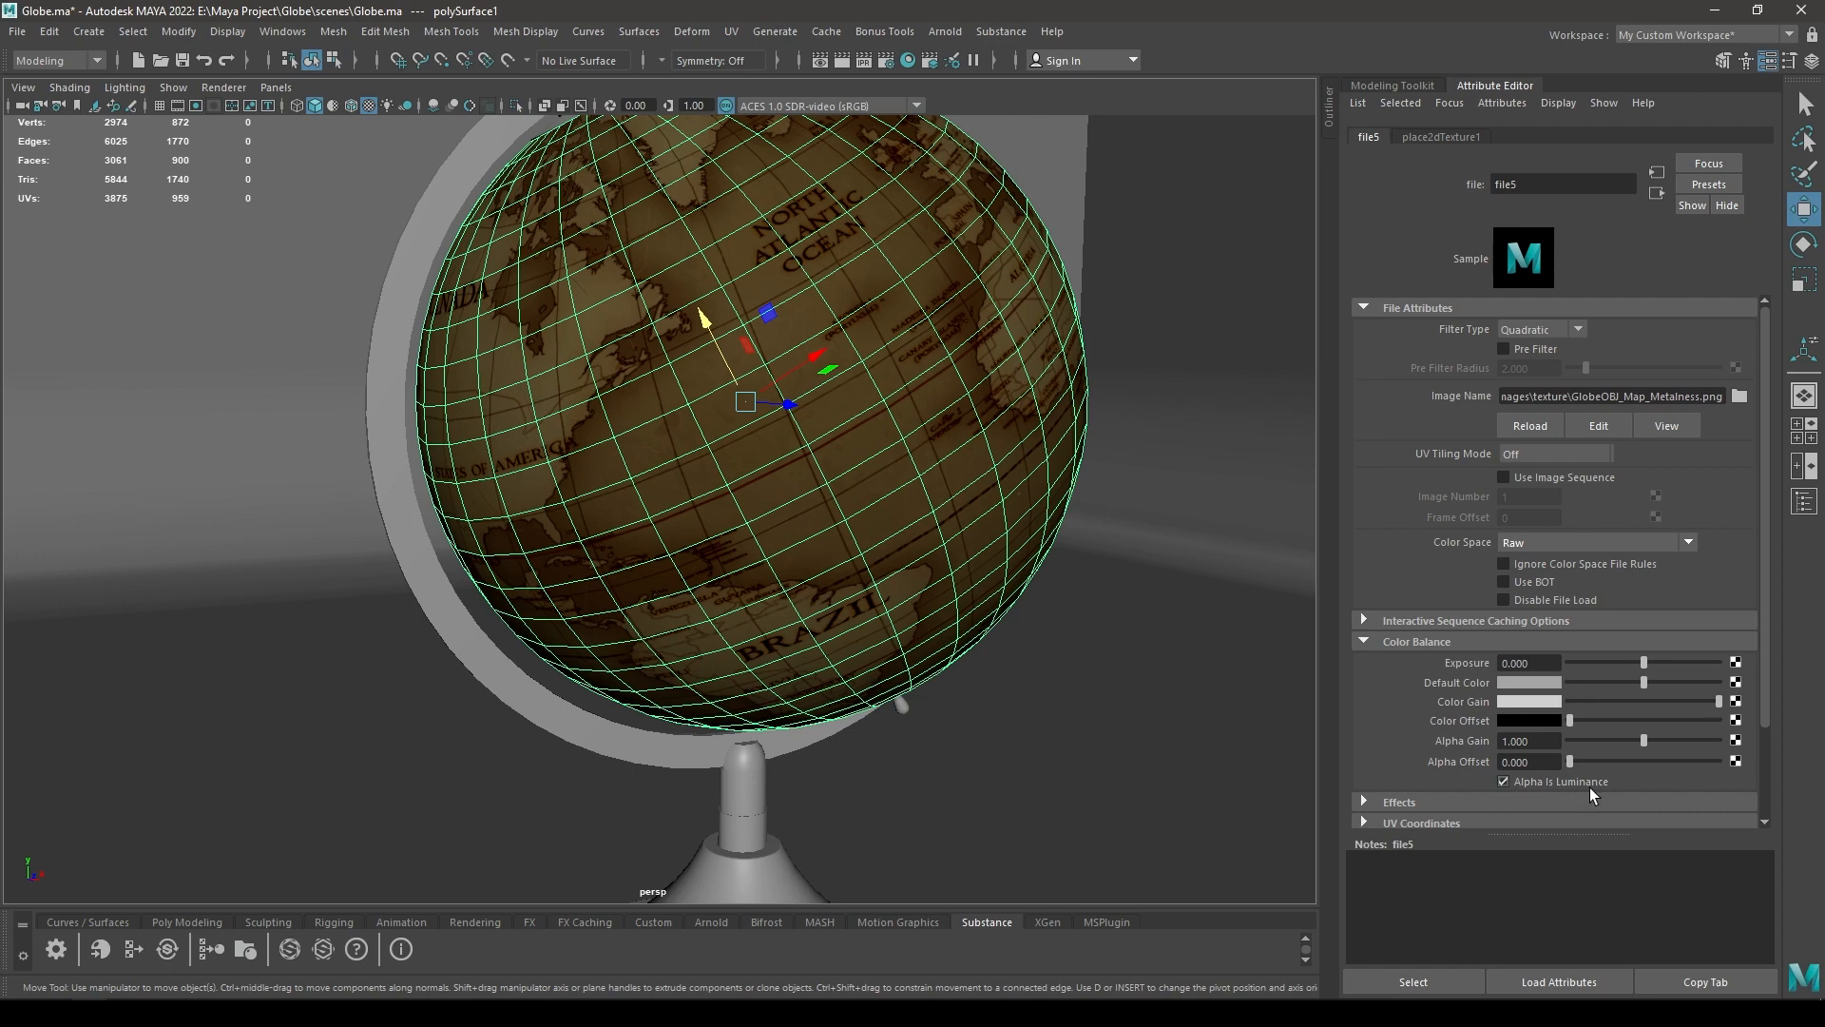
pyautogui.click(1657, 194)
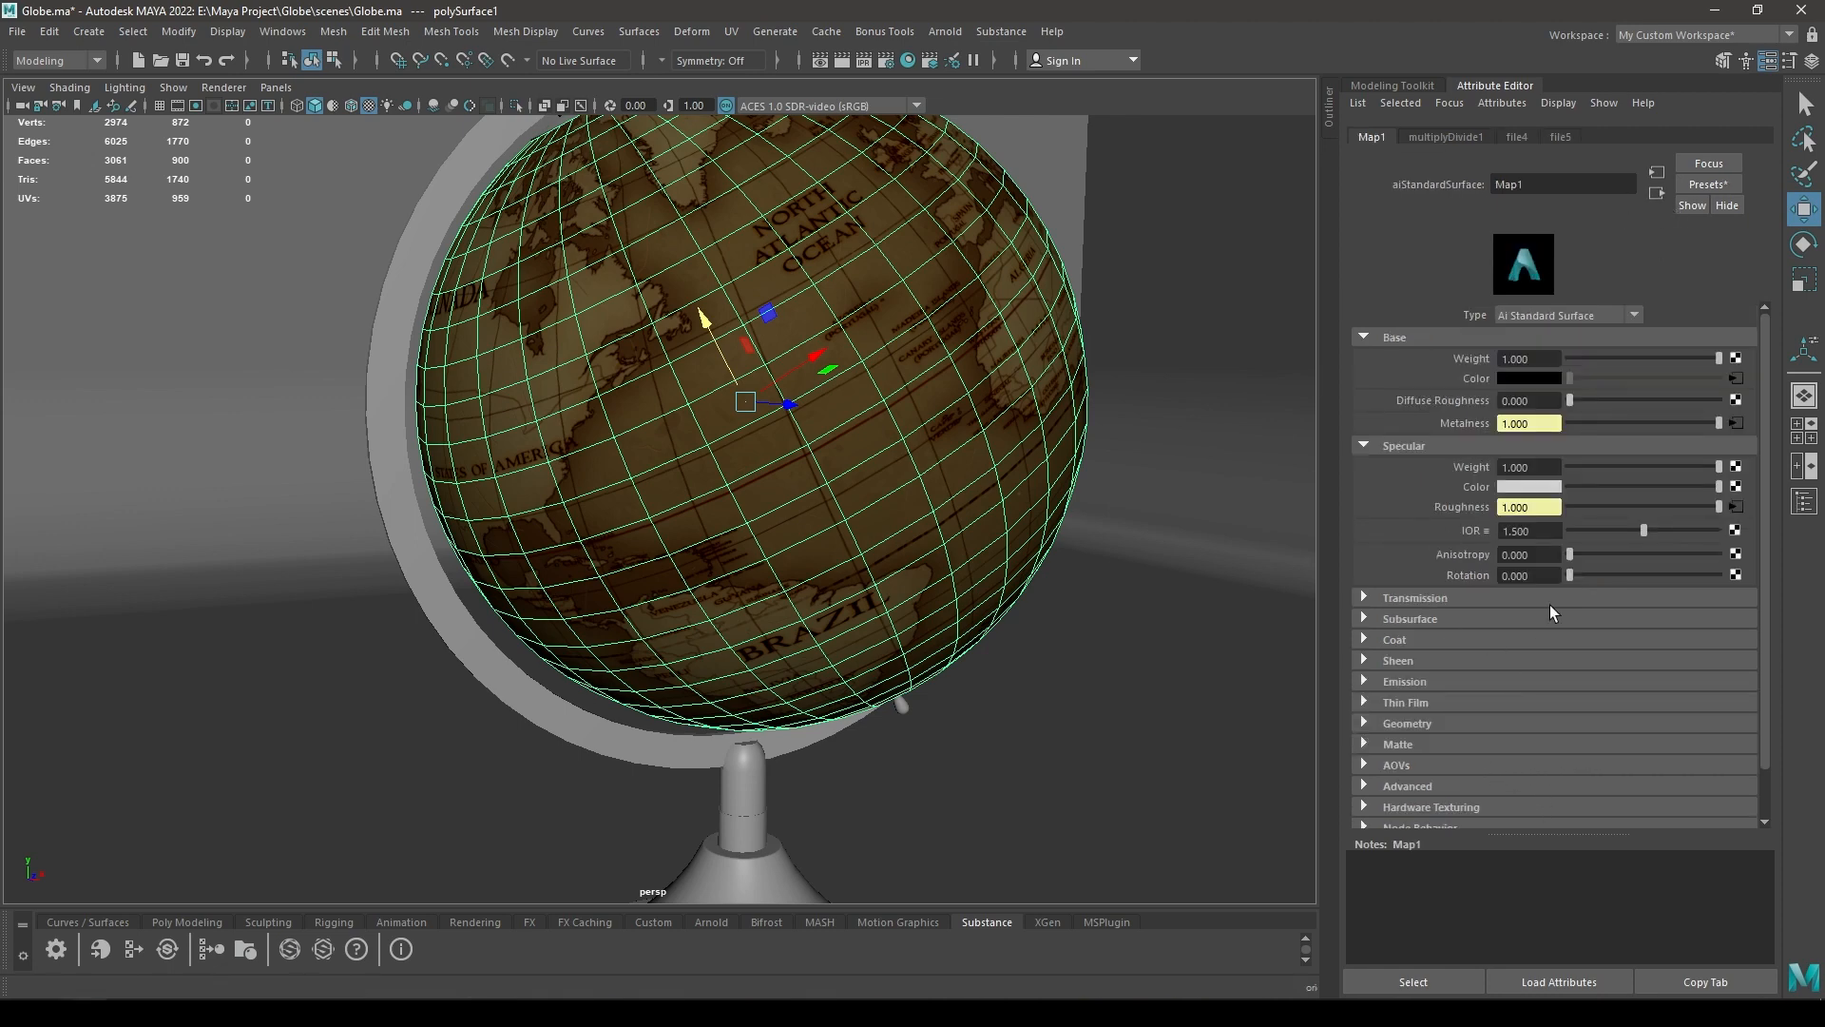
pyautogui.click(1423, 724)
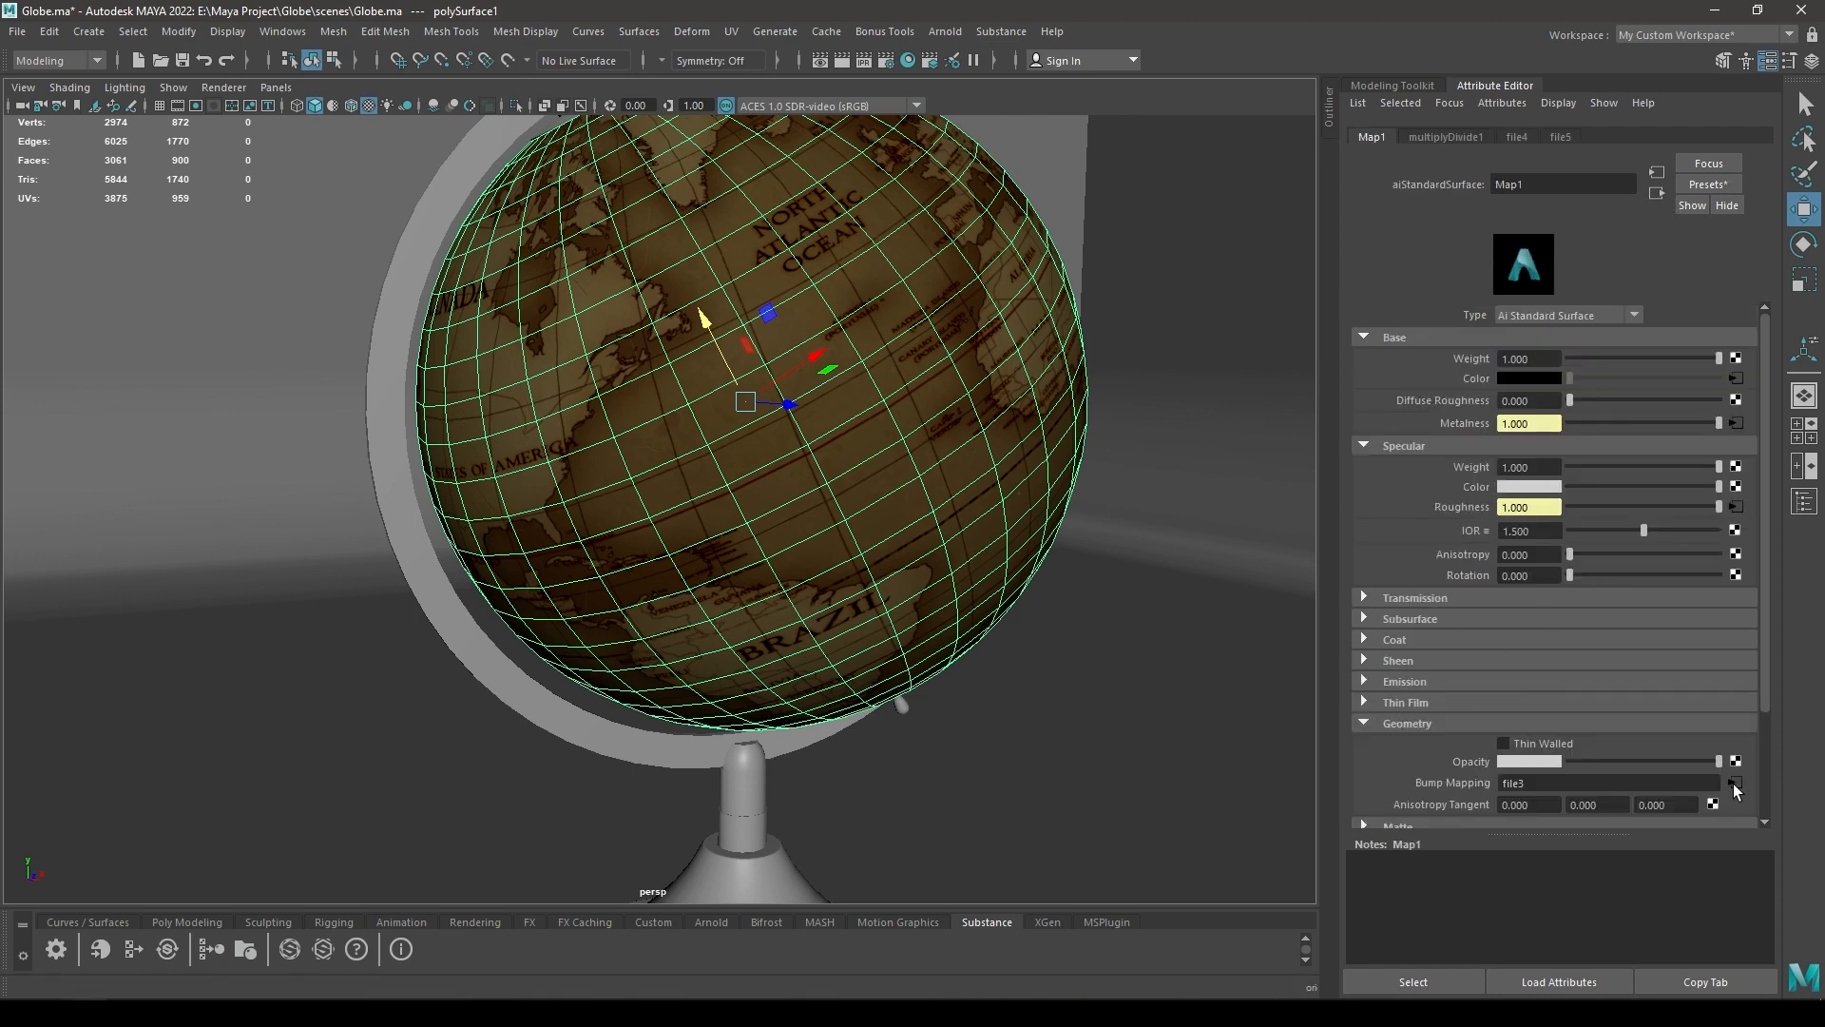
pyautogui.click(1738, 793)
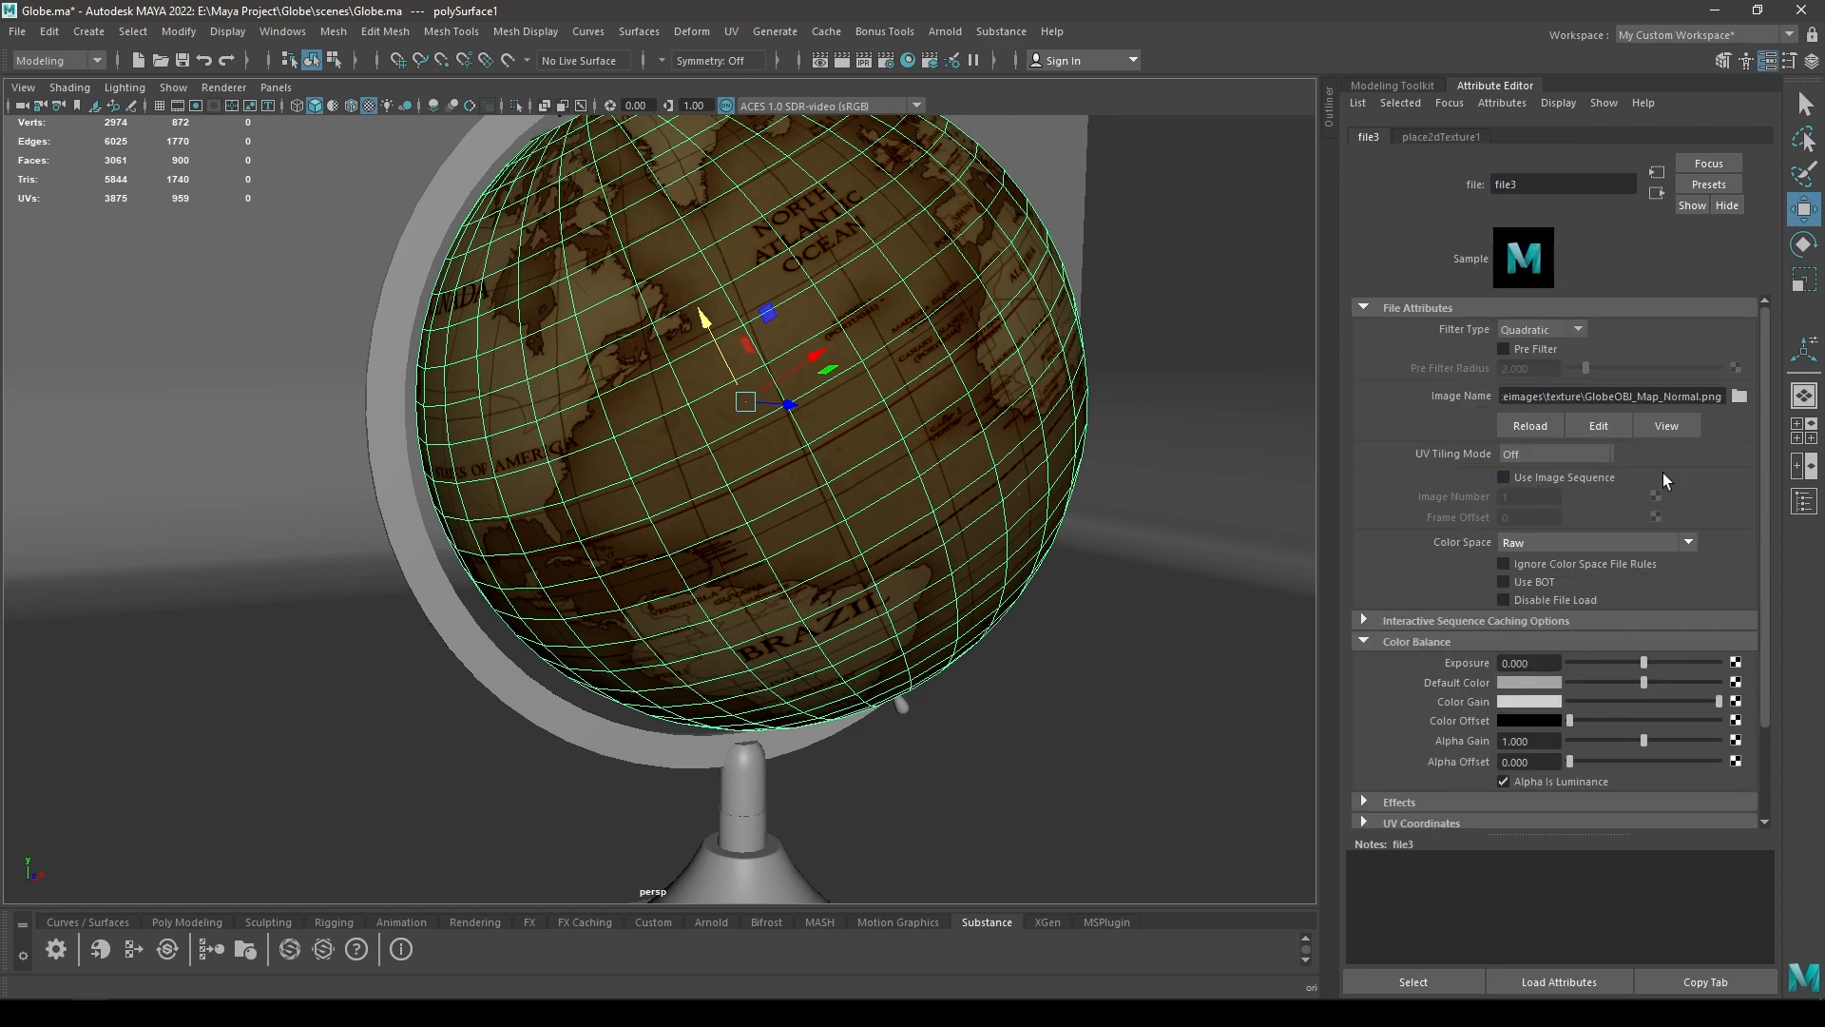
pyautogui.click(1405, 80)
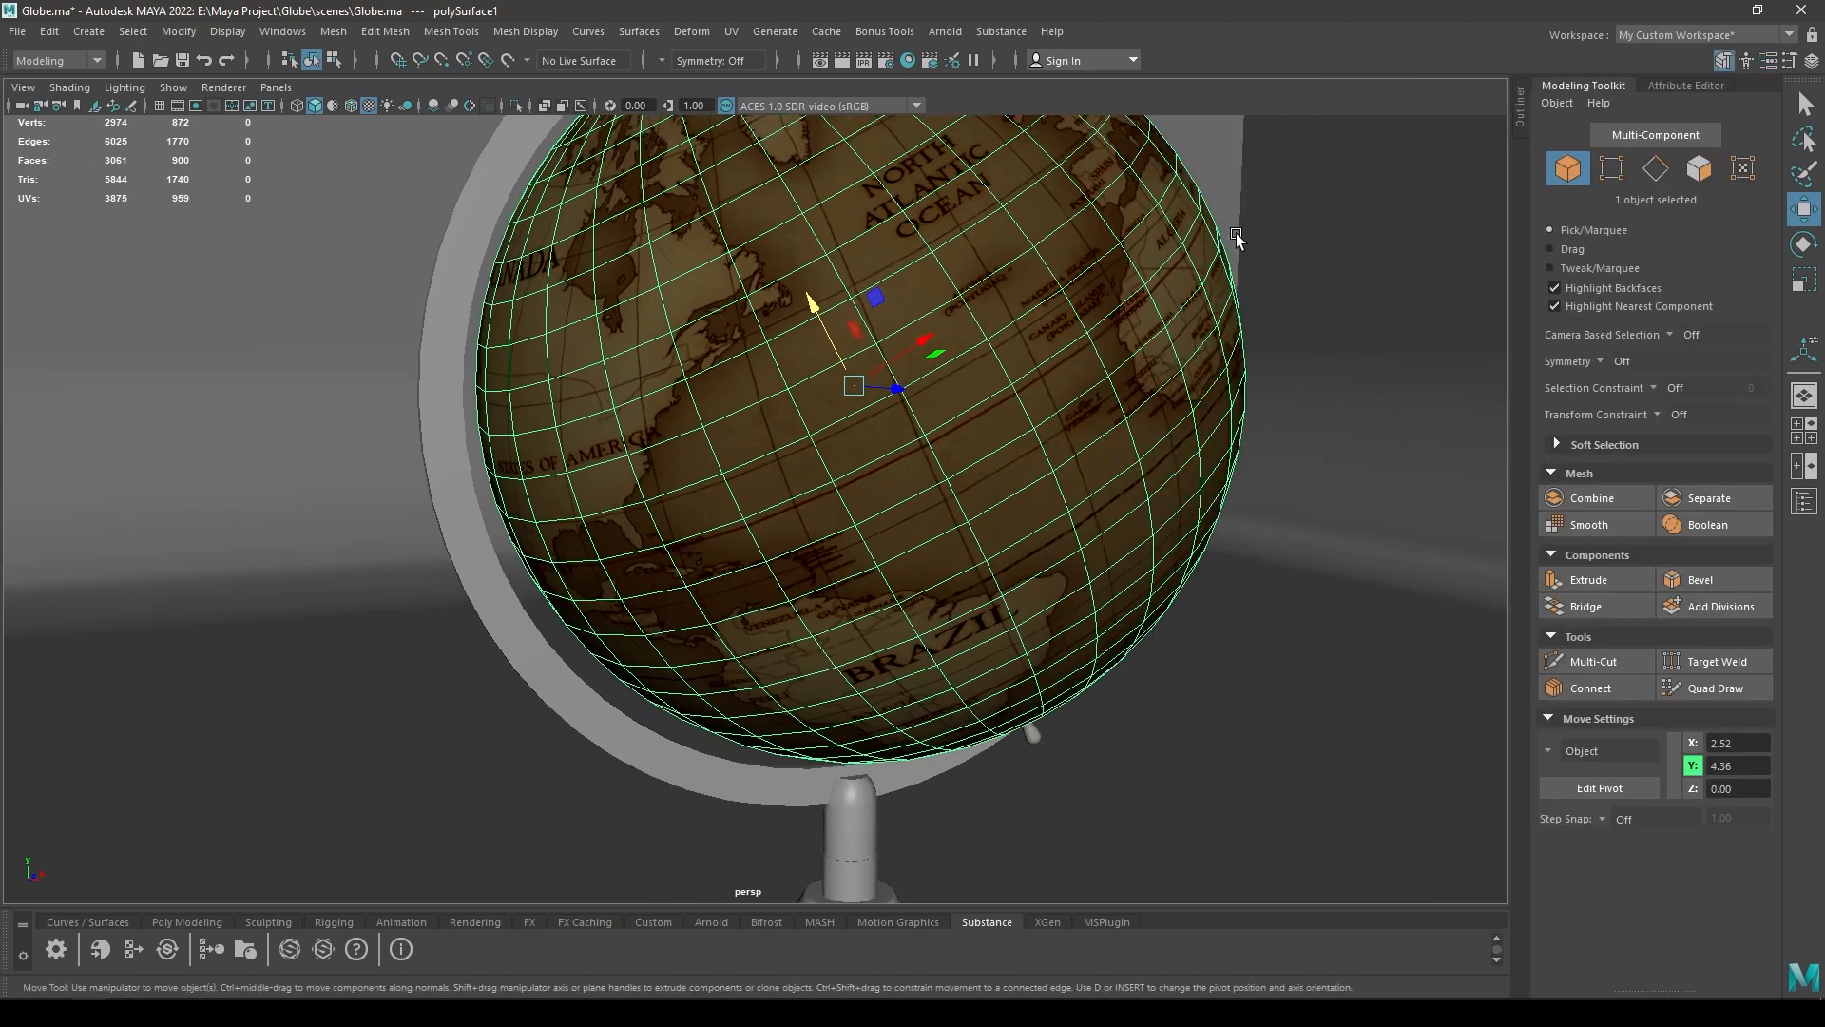
# Select the globe's metal stand and open Substance's Apply Workflow to Image Maps settings for Arnold.
pyautogui.keyDown('alt'); pyautogui.moveTo(1235, 232); pyautogui.dragTo(853, 217); pyautogui.keyUp('alt')
pyautogui.click(842, 812)
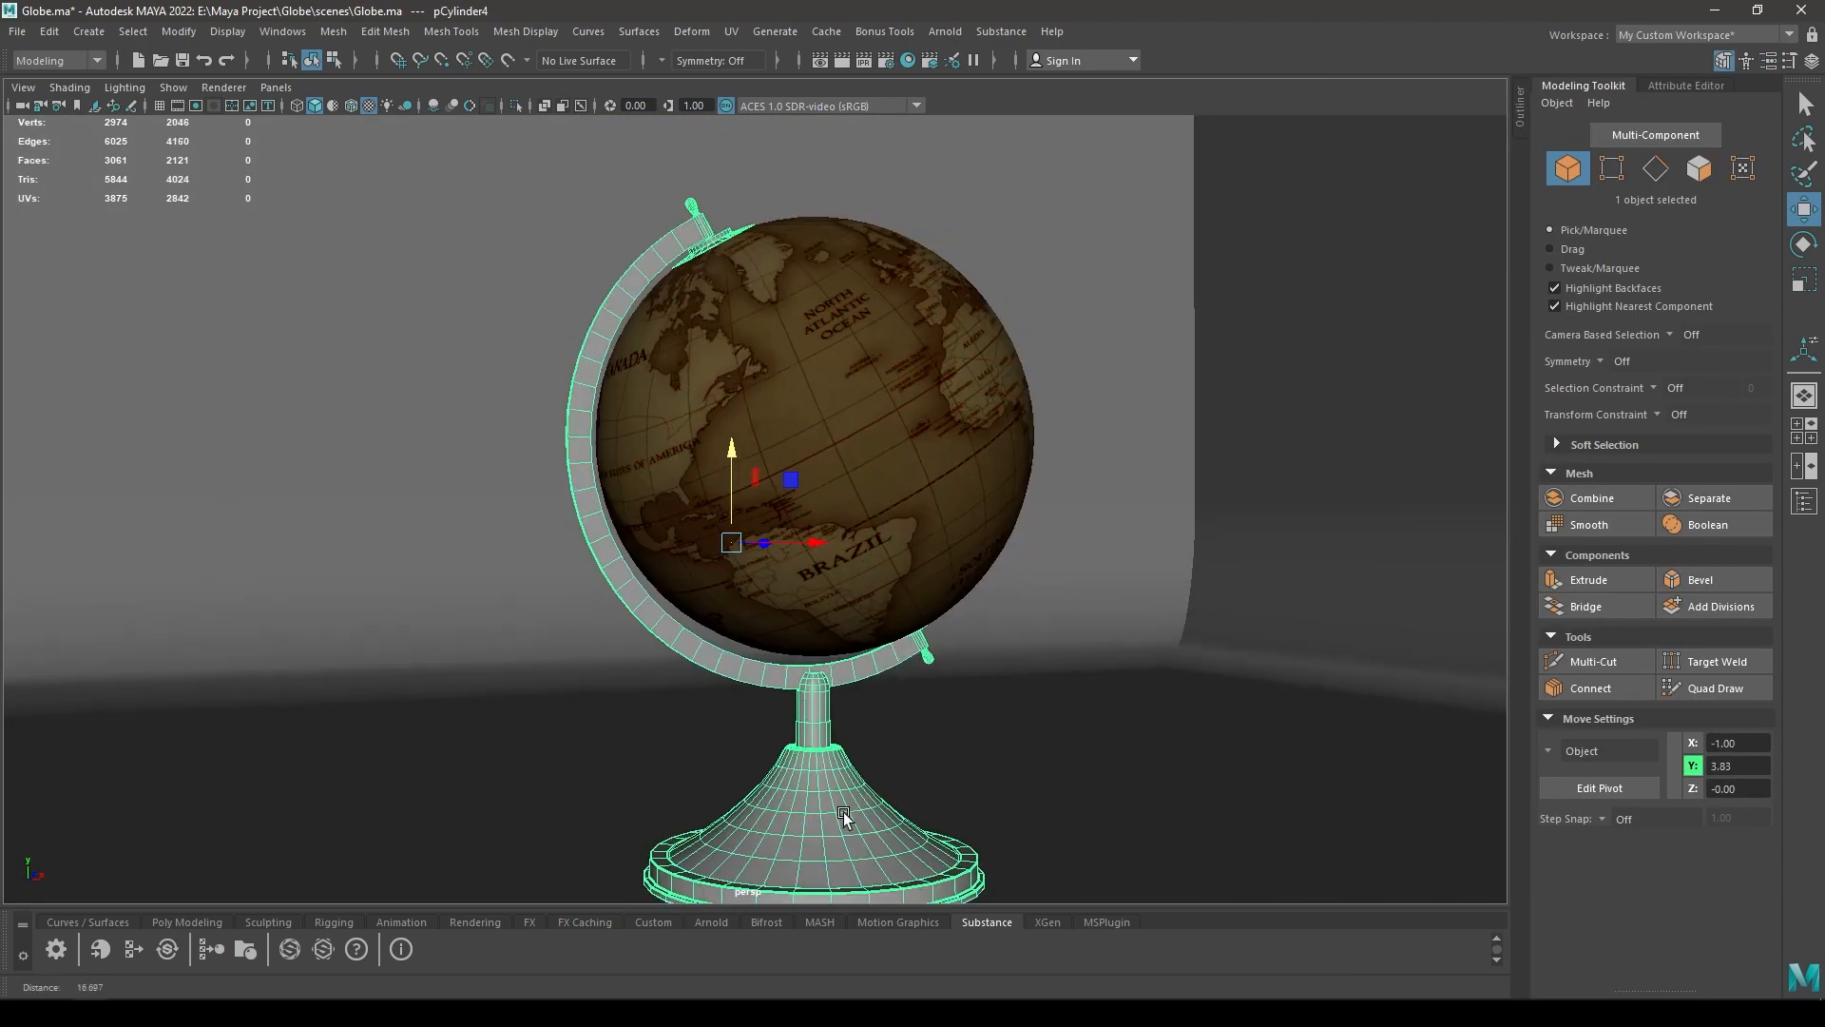
pyautogui.click(211, 949)
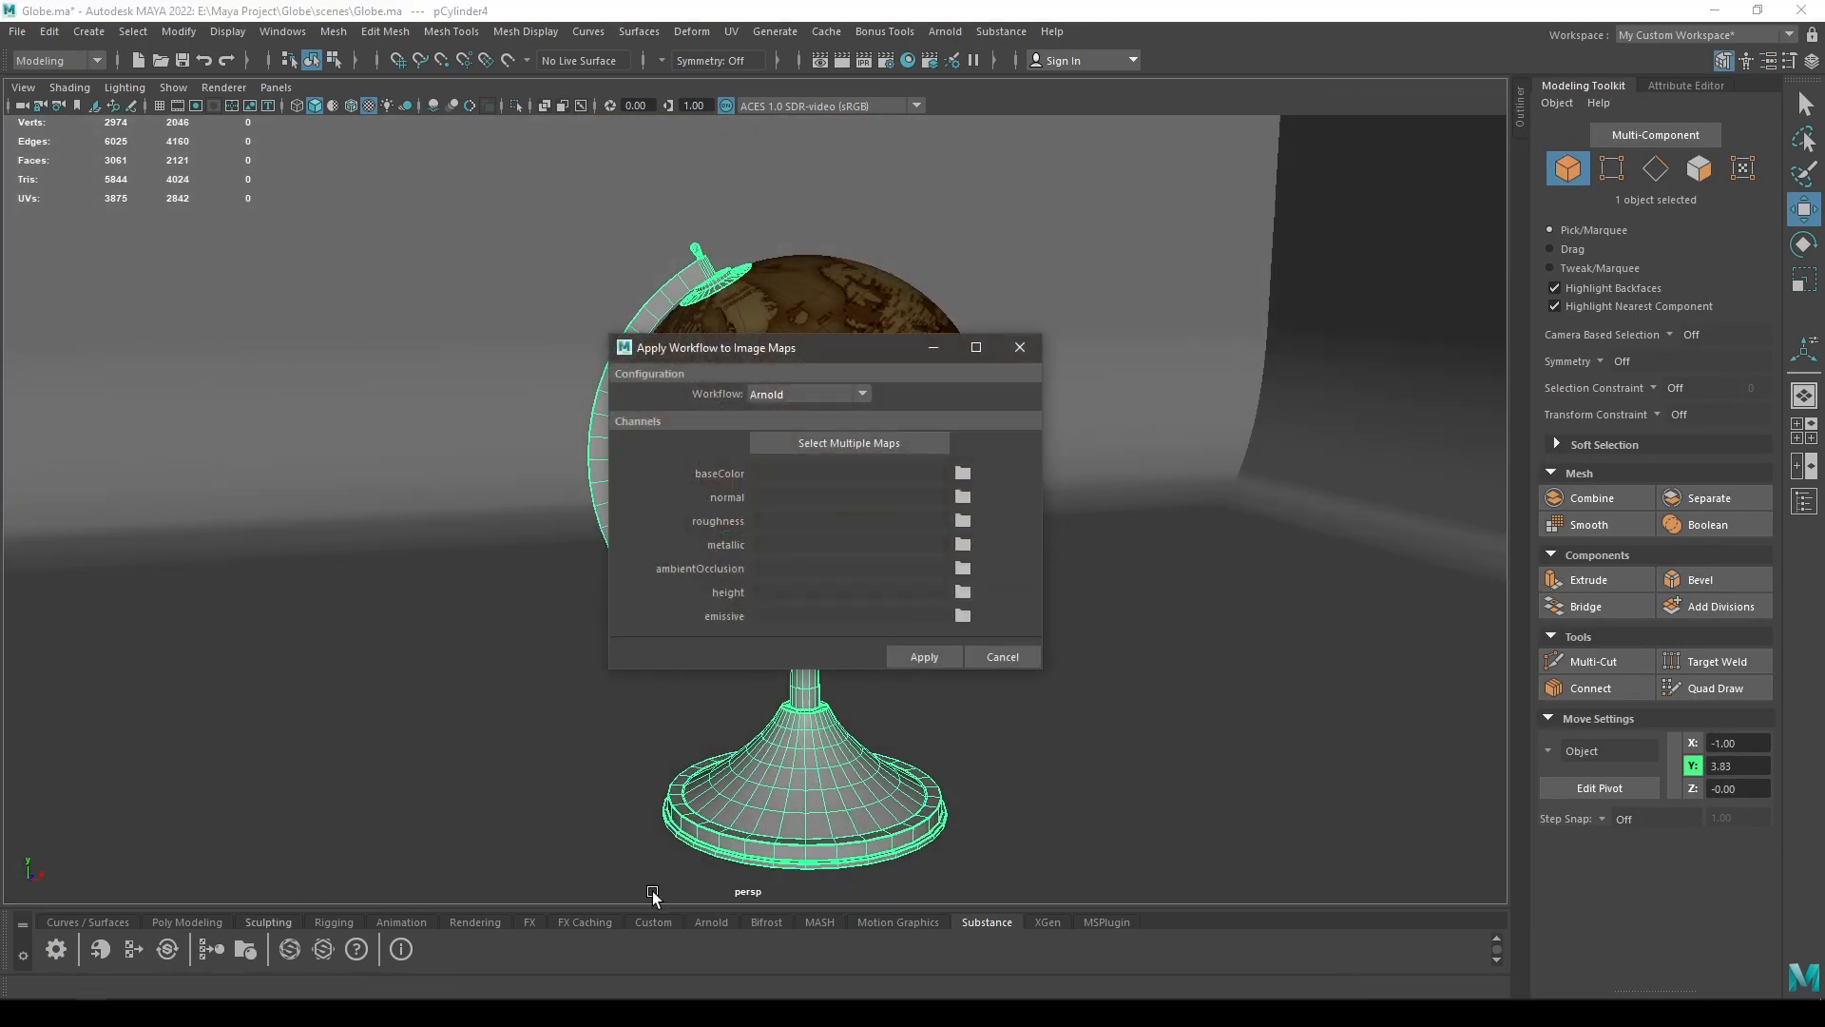
pyautogui.moveTo(806, 351); pyautogui.dragTo(913, 302)
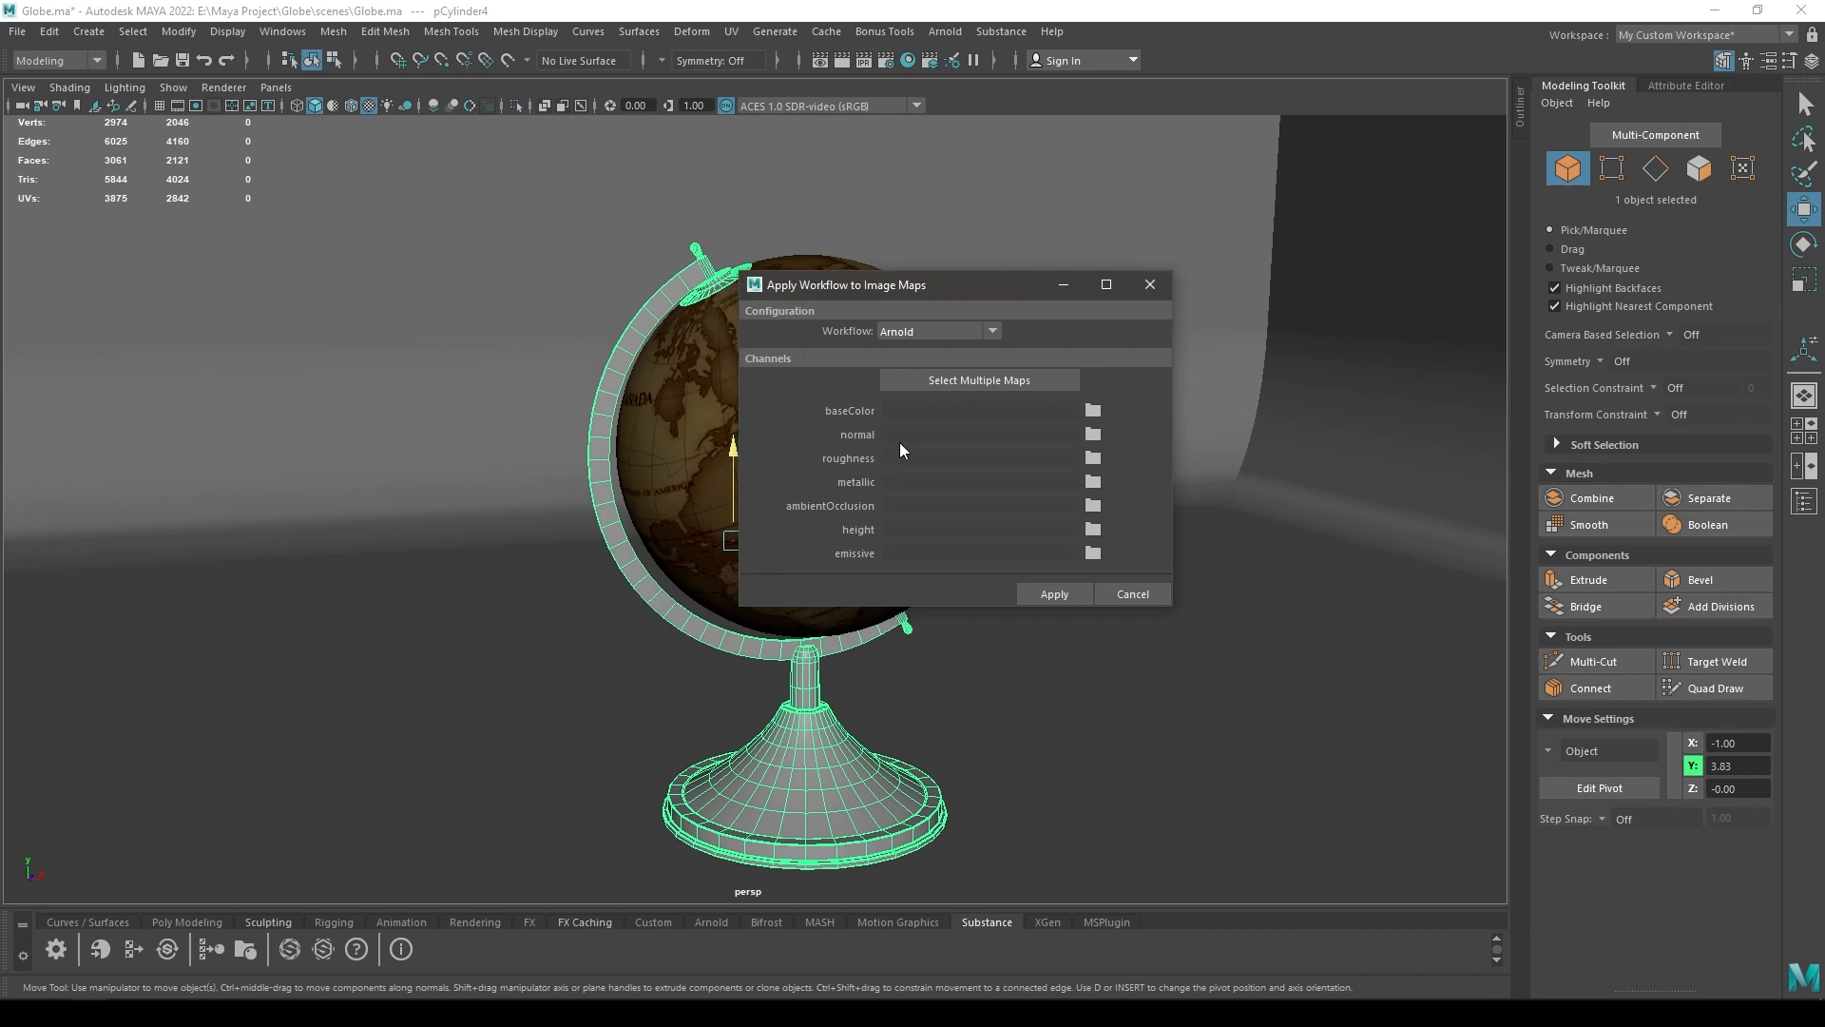
# Load the GlobeOBJ_Metal BaseColor, Height, Metalness, Normal and Roughness PNG files from the sourceimages\texture folder as multiple maps.
pyautogui.click(1002, 386)
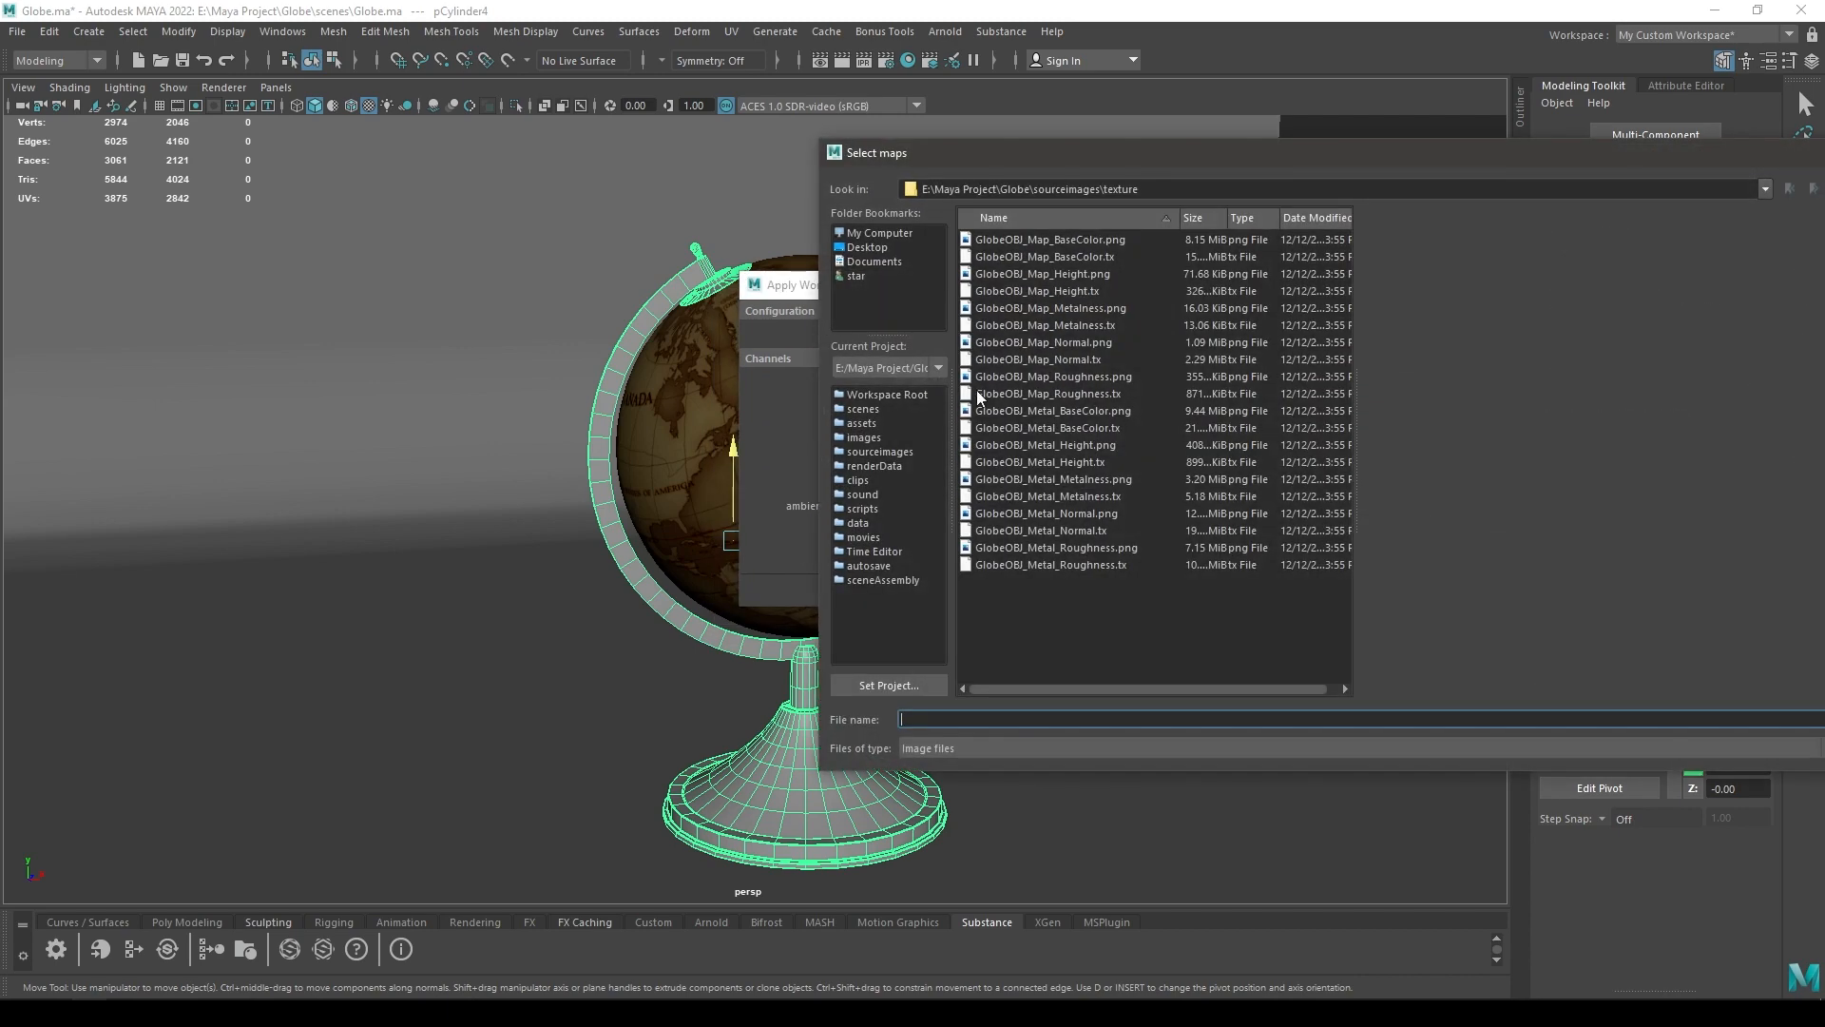
pyautogui.click(1057, 549)
pyautogui.keyDown('ctrl'); pyautogui.click(1043, 515); pyautogui.keyUp('ctrl')
pyautogui.keyDown('ctrl'); pyautogui.click(1016, 479); pyautogui.keyUp('ctrl')
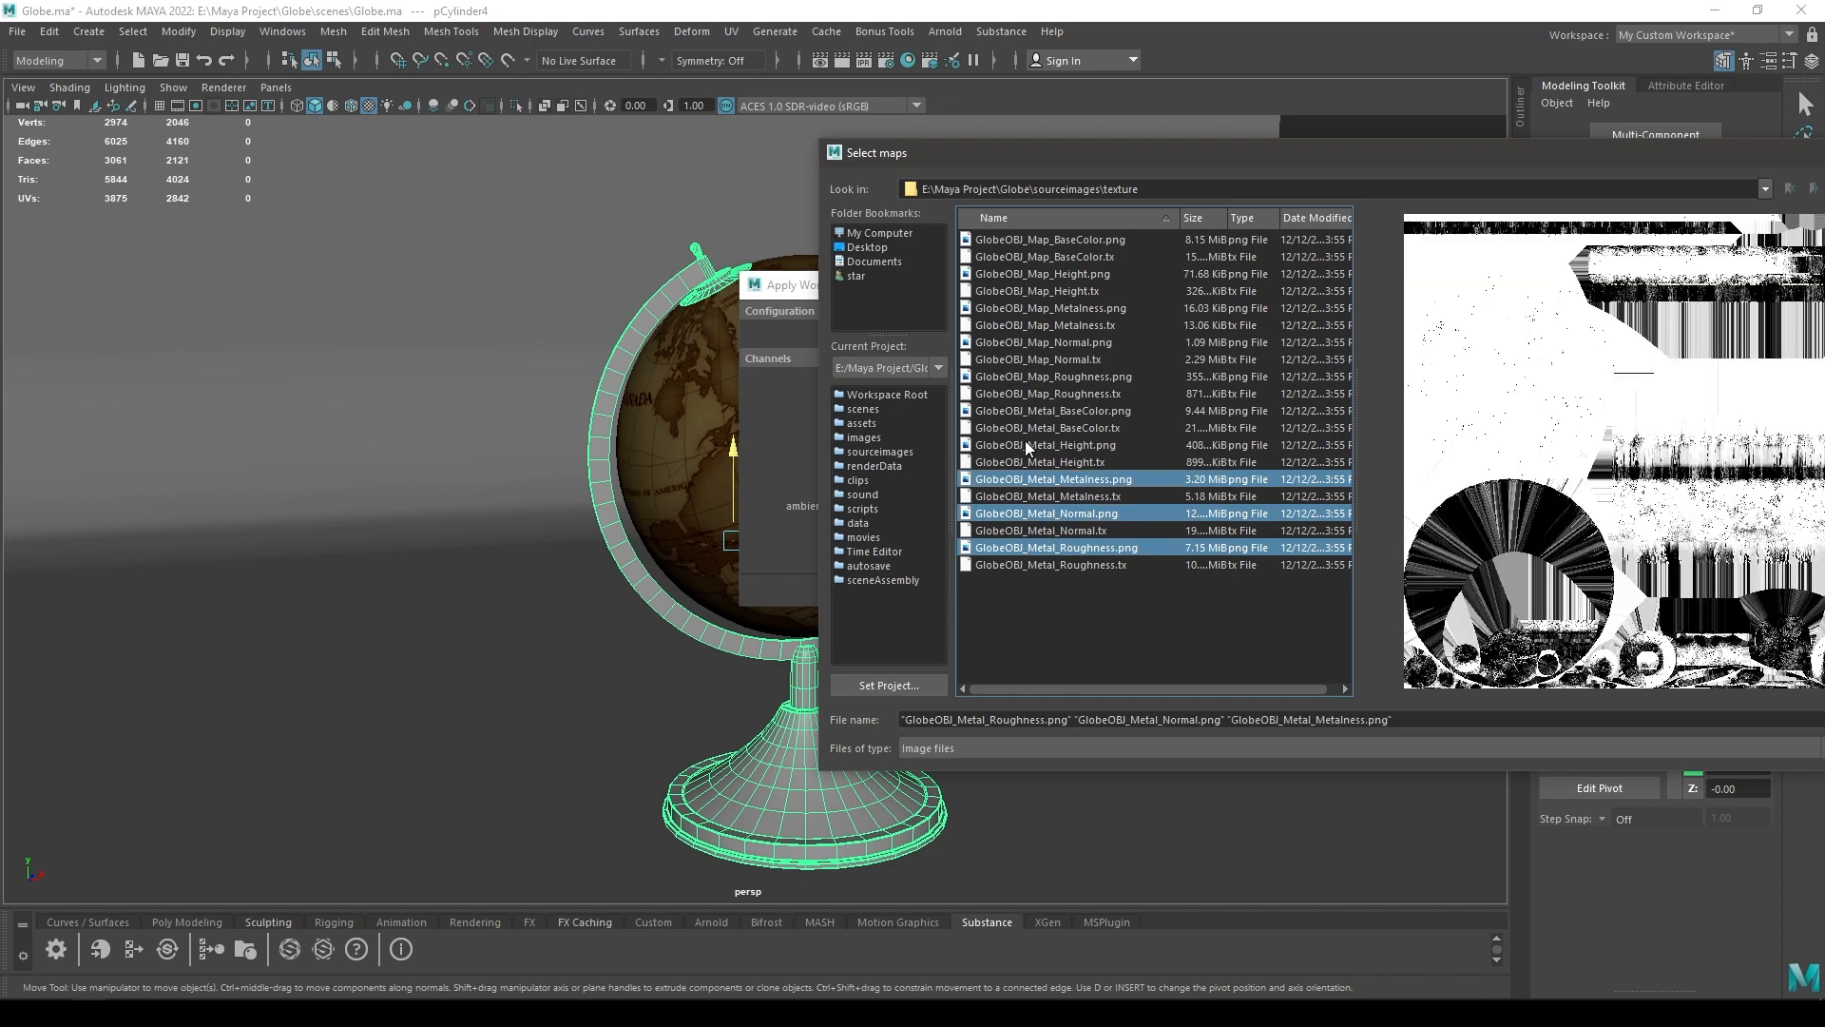
pyautogui.keyDown('ctrl'); pyautogui.click(1021, 445); pyautogui.keyUp('ctrl')
pyautogui.keyDown('ctrl'); pyautogui.click(1045, 410); pyautogui.keyUp('ctrl')
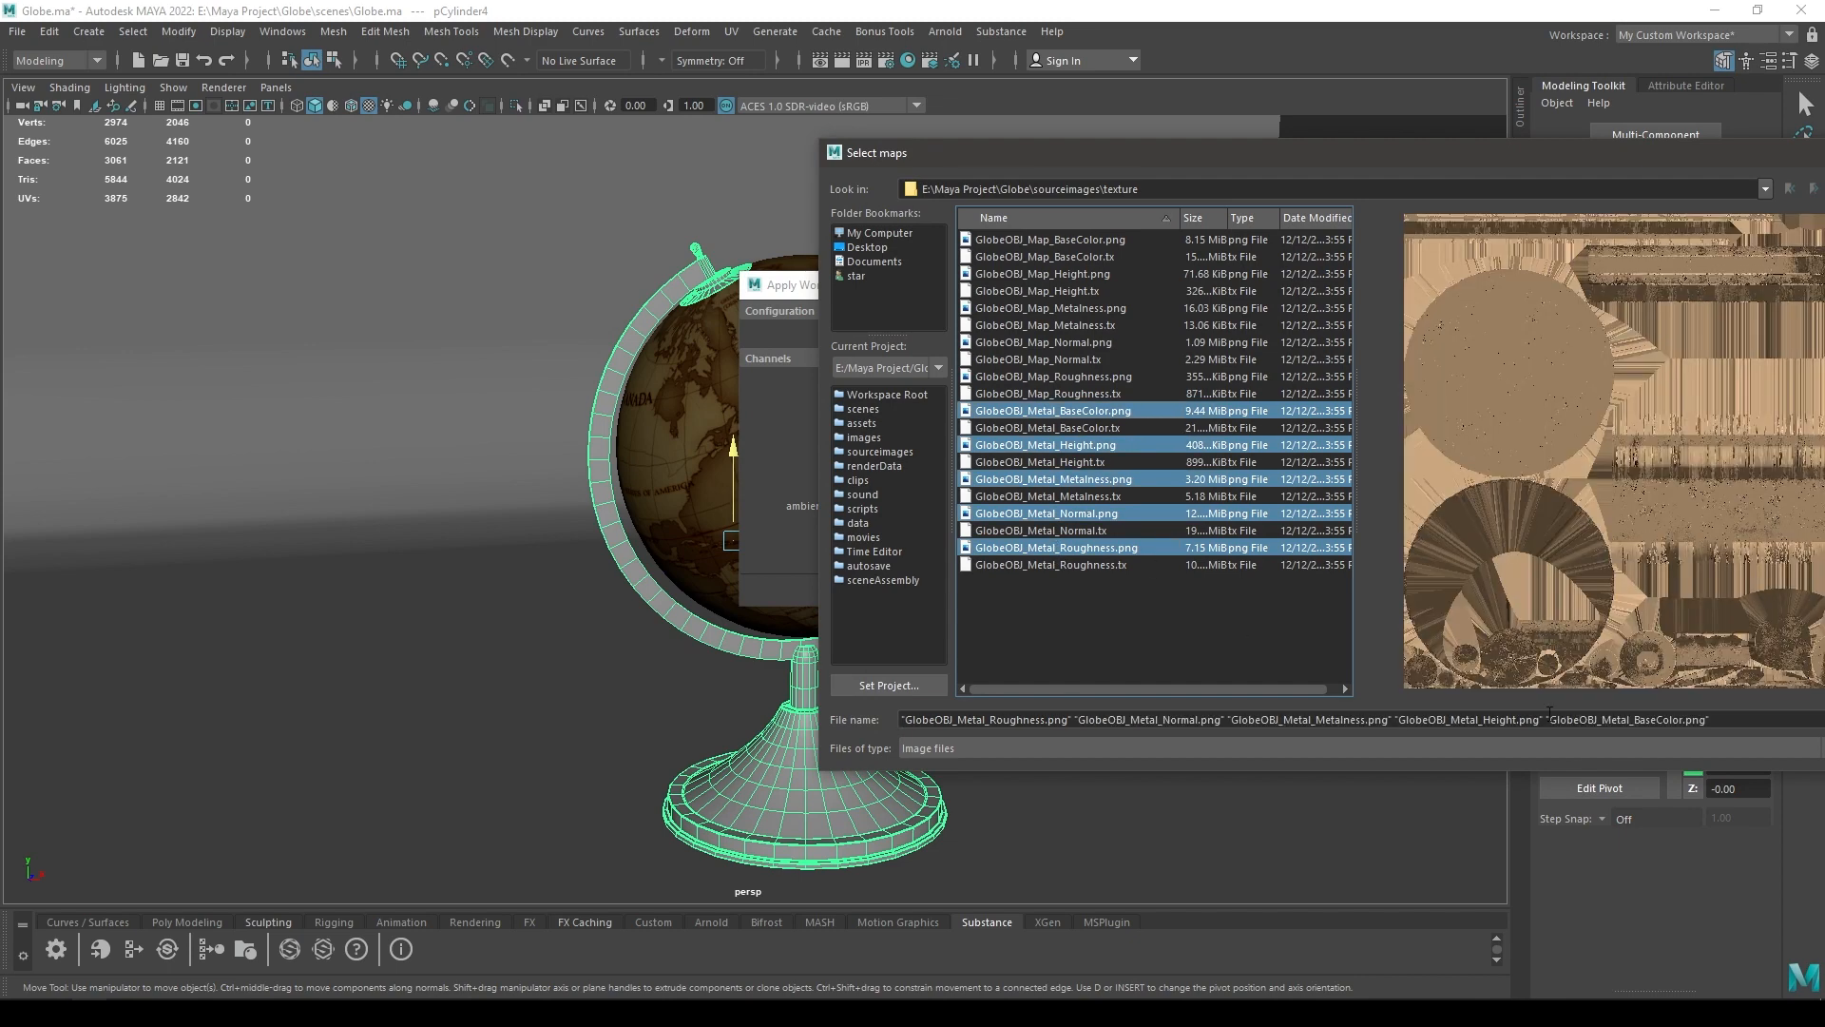
pyautogui.moveTo(1447, 152); pyautogui.dragTo(746, 87)
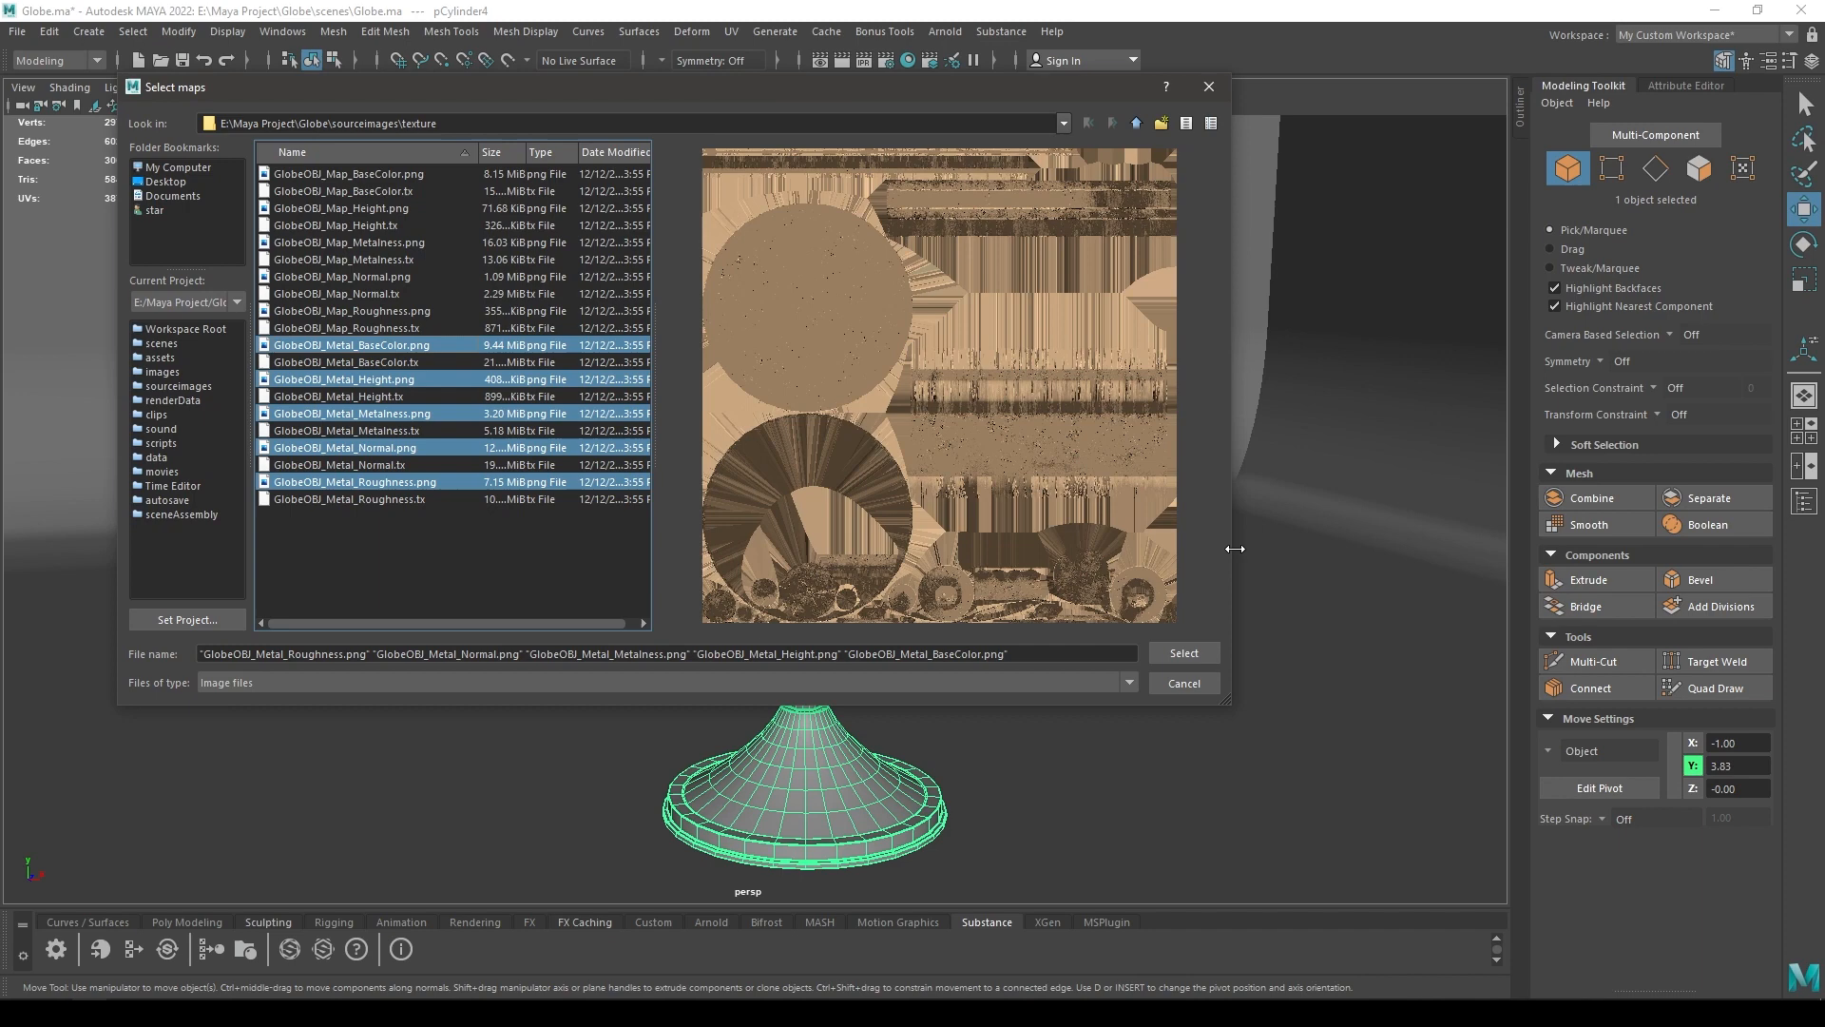
pyautogui.click(1183, 653)
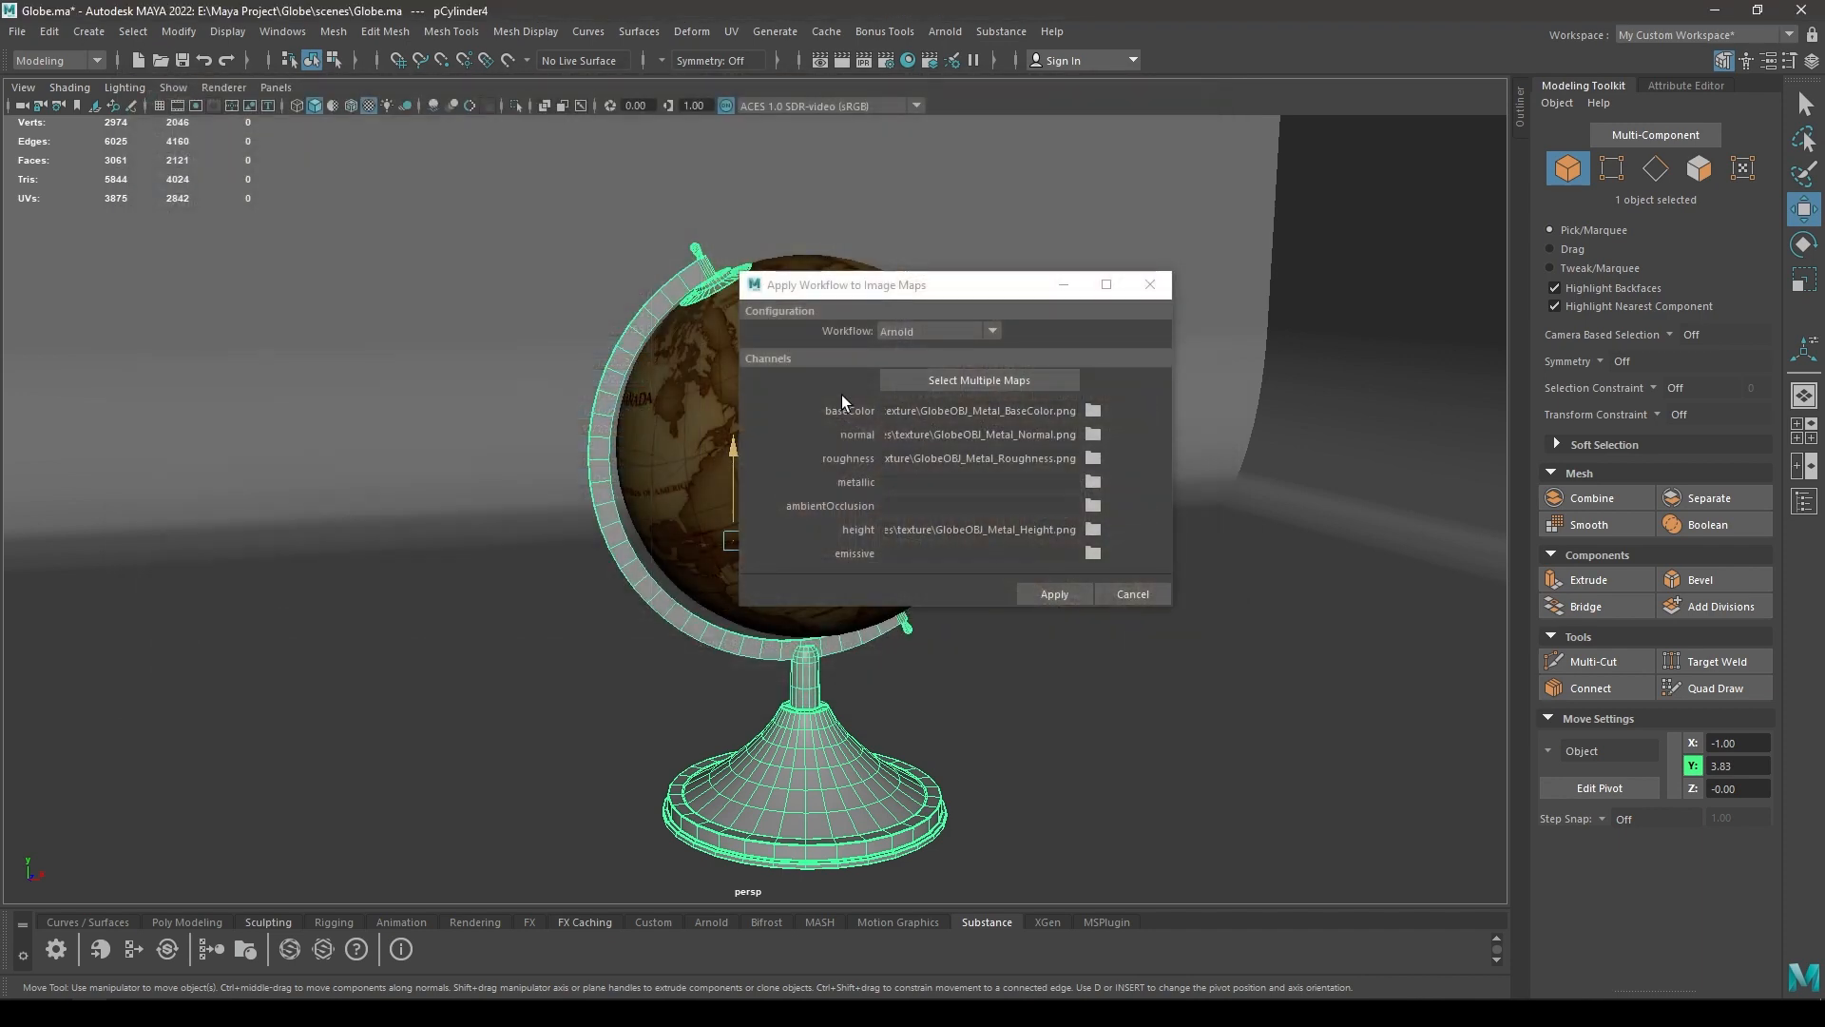
# Set GlobeOBJ_Metal_Metalness.png as the metallic map and apply the Arnold workflow.
pyautogui.click(1092, 482)
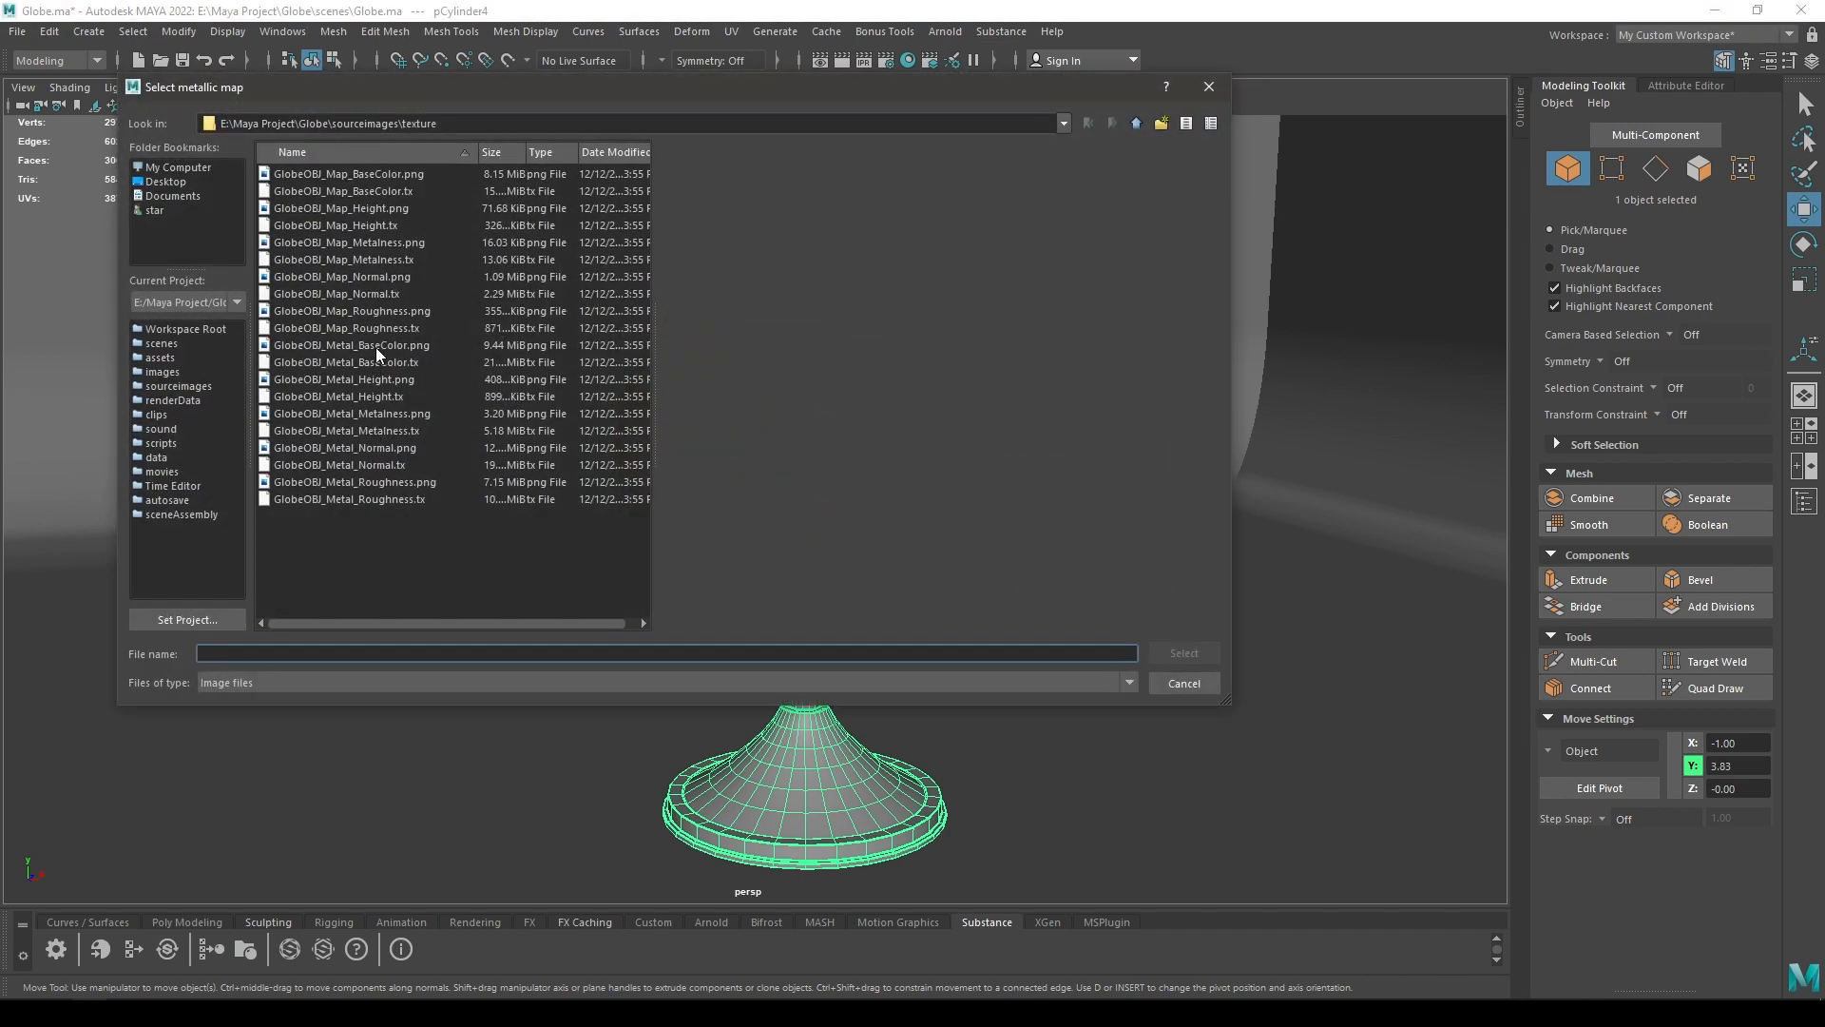
pyautogui.click(383, 415)
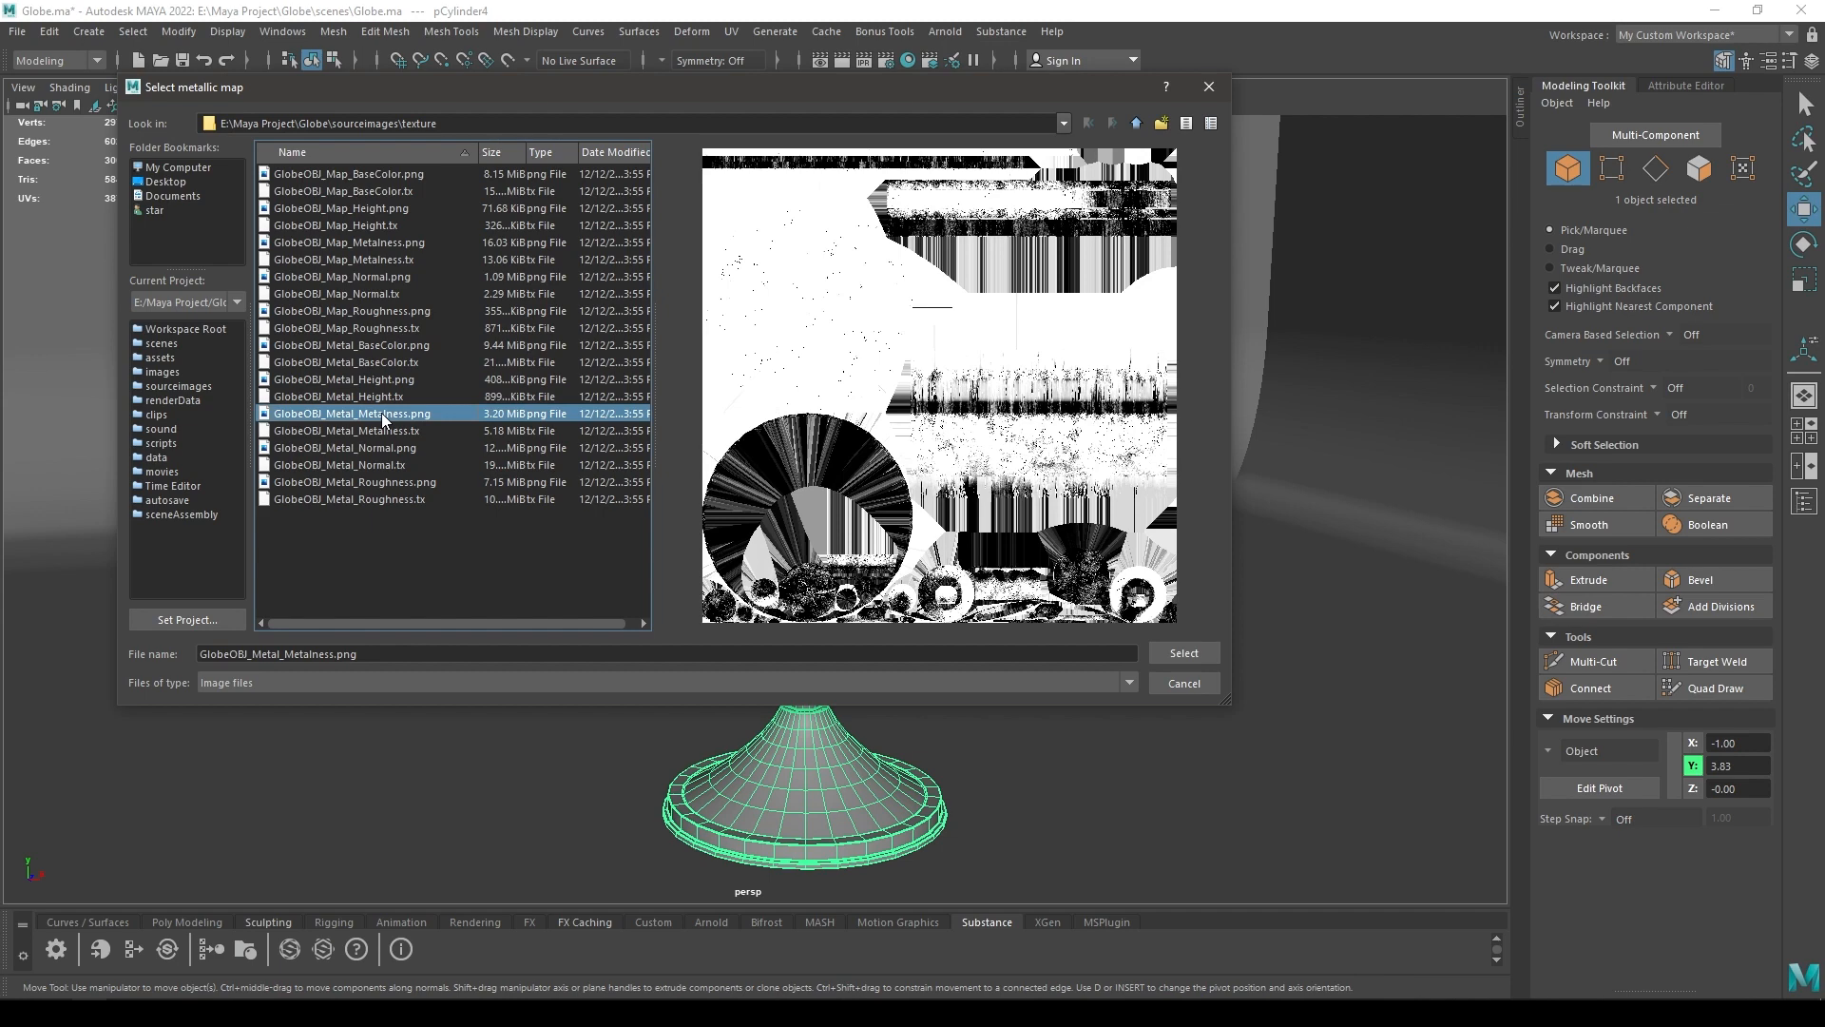
pyautogui.click(1183, 653)
pyautogui.click(1036, 588)
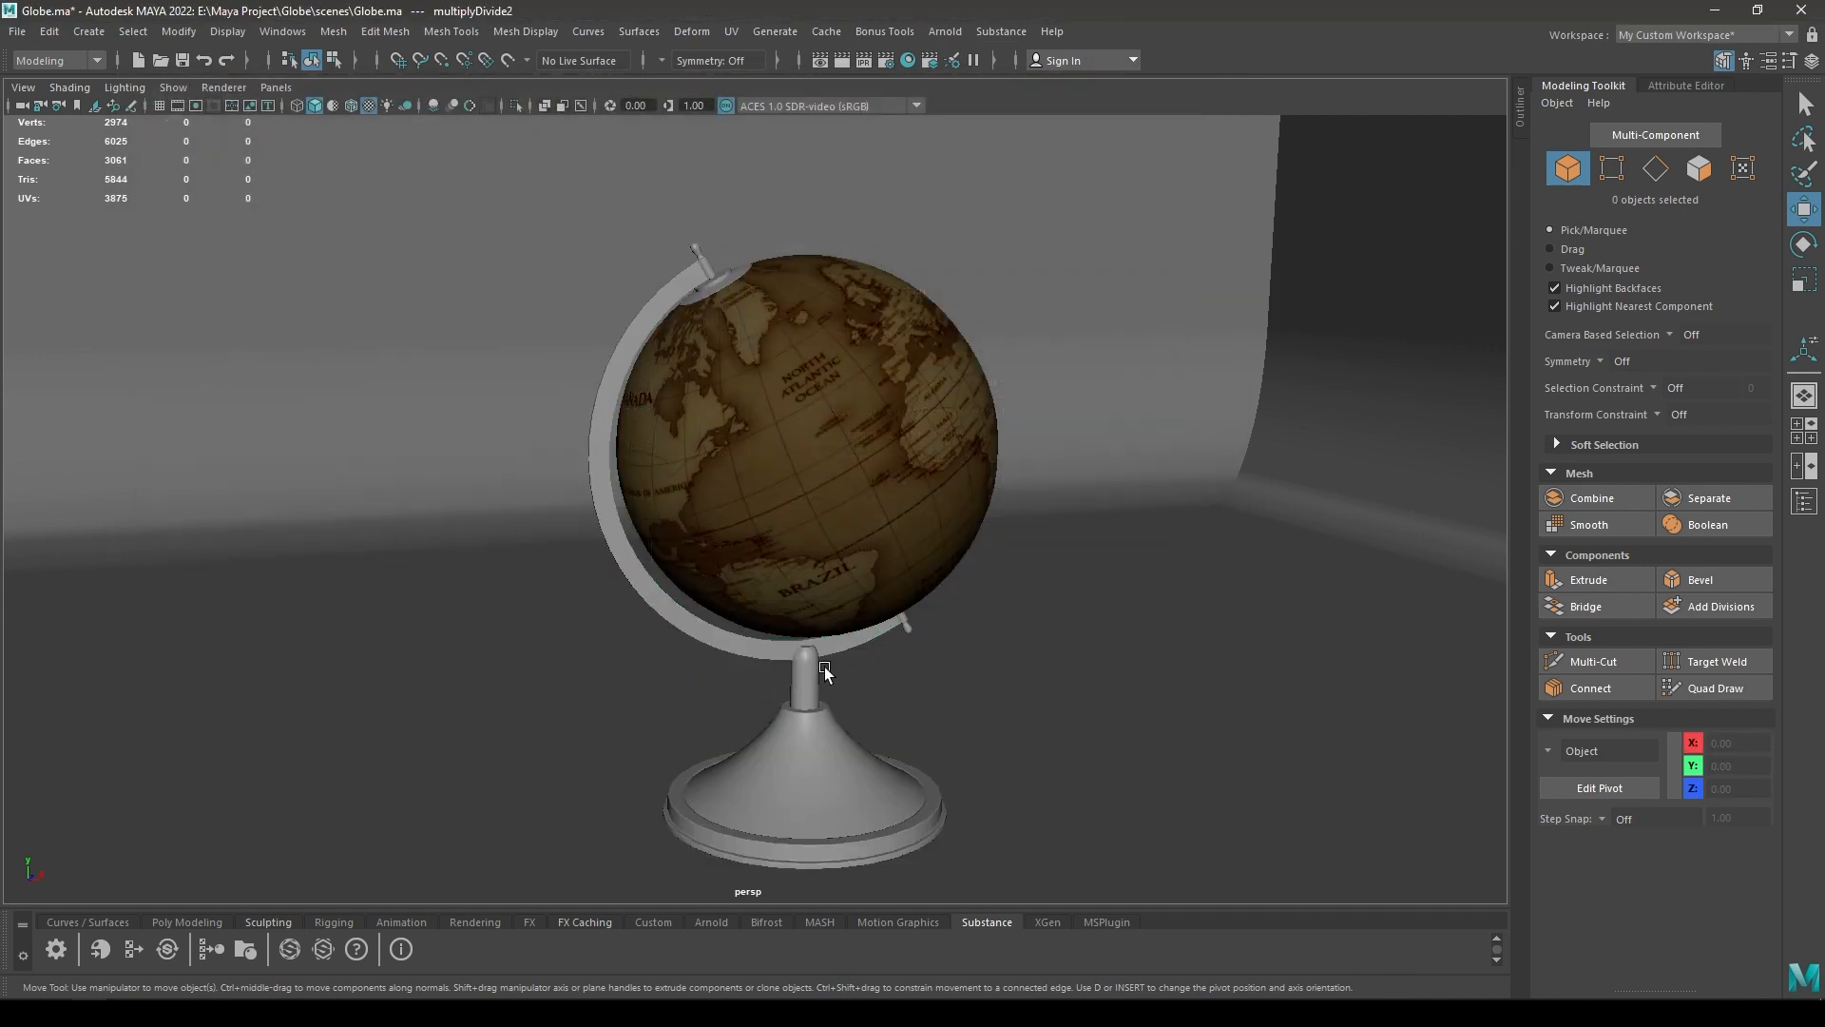
# Assign the existing aiStandardSurface2 material to the globe's stand.
pyautogui.click(813, 745)
pyautogui.rightClick(813, 747)
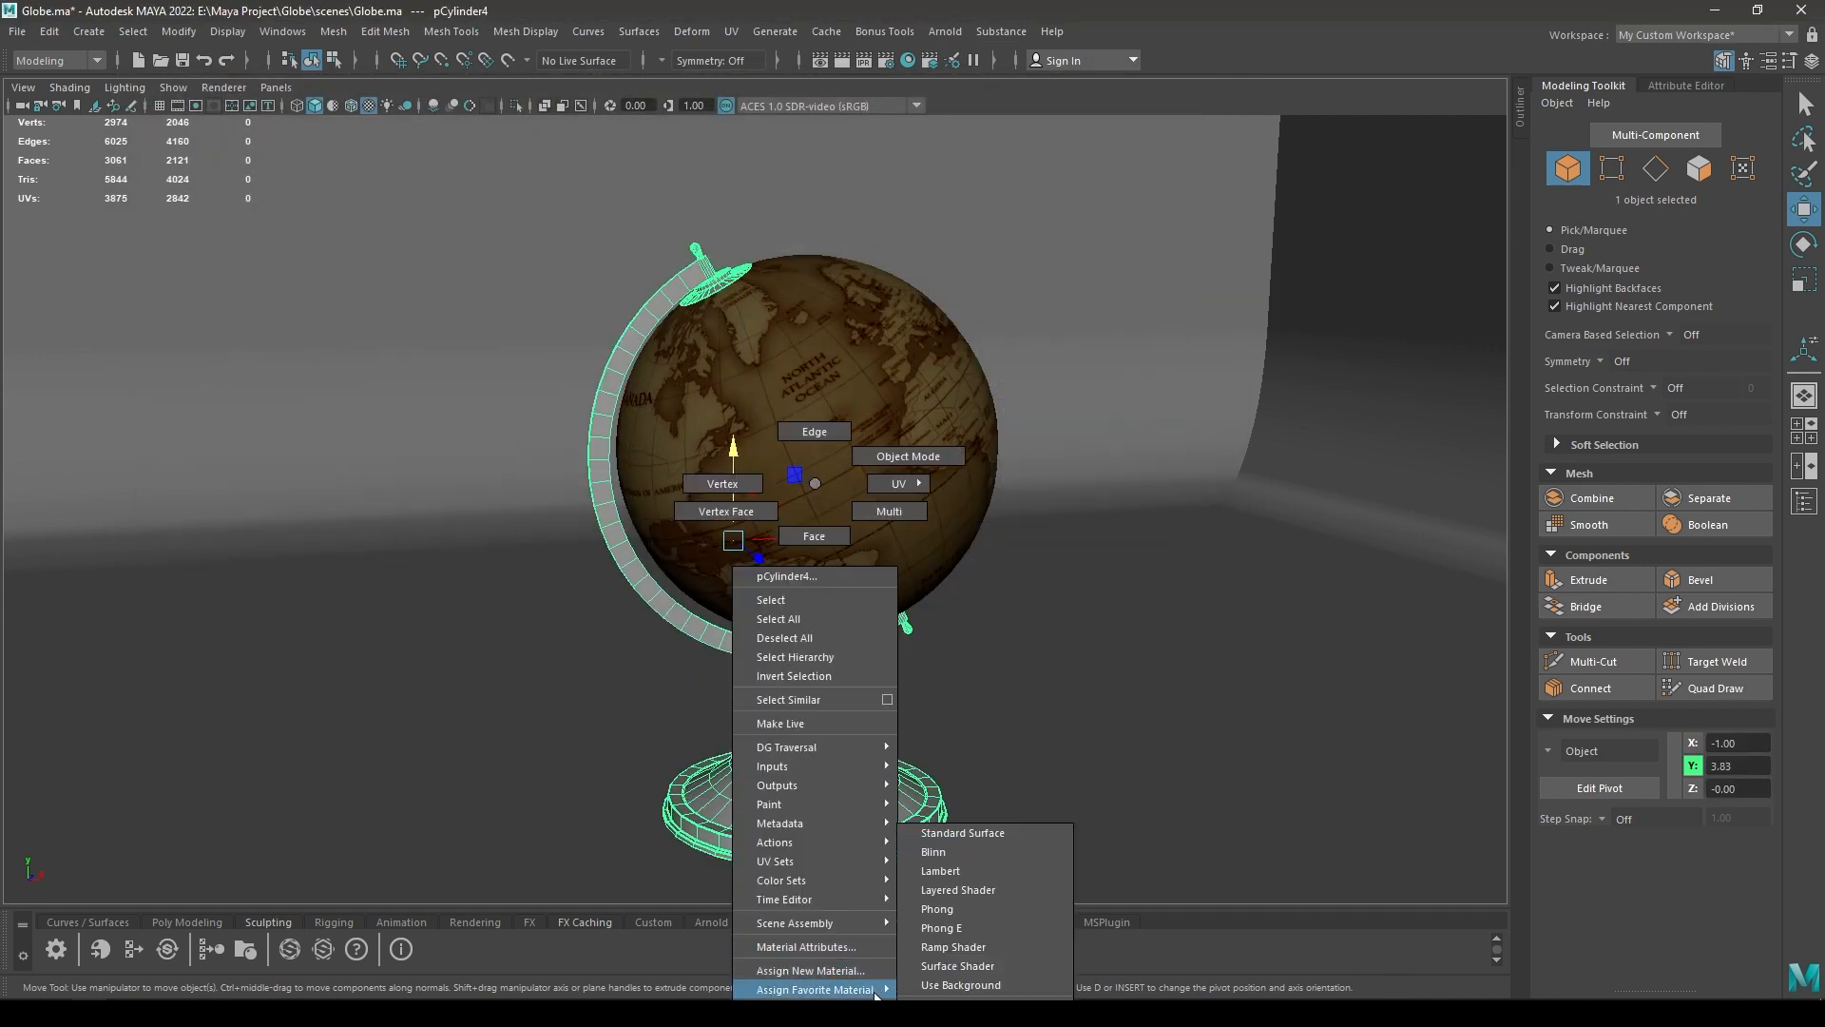
pyautogui.moveTo(815, 989)
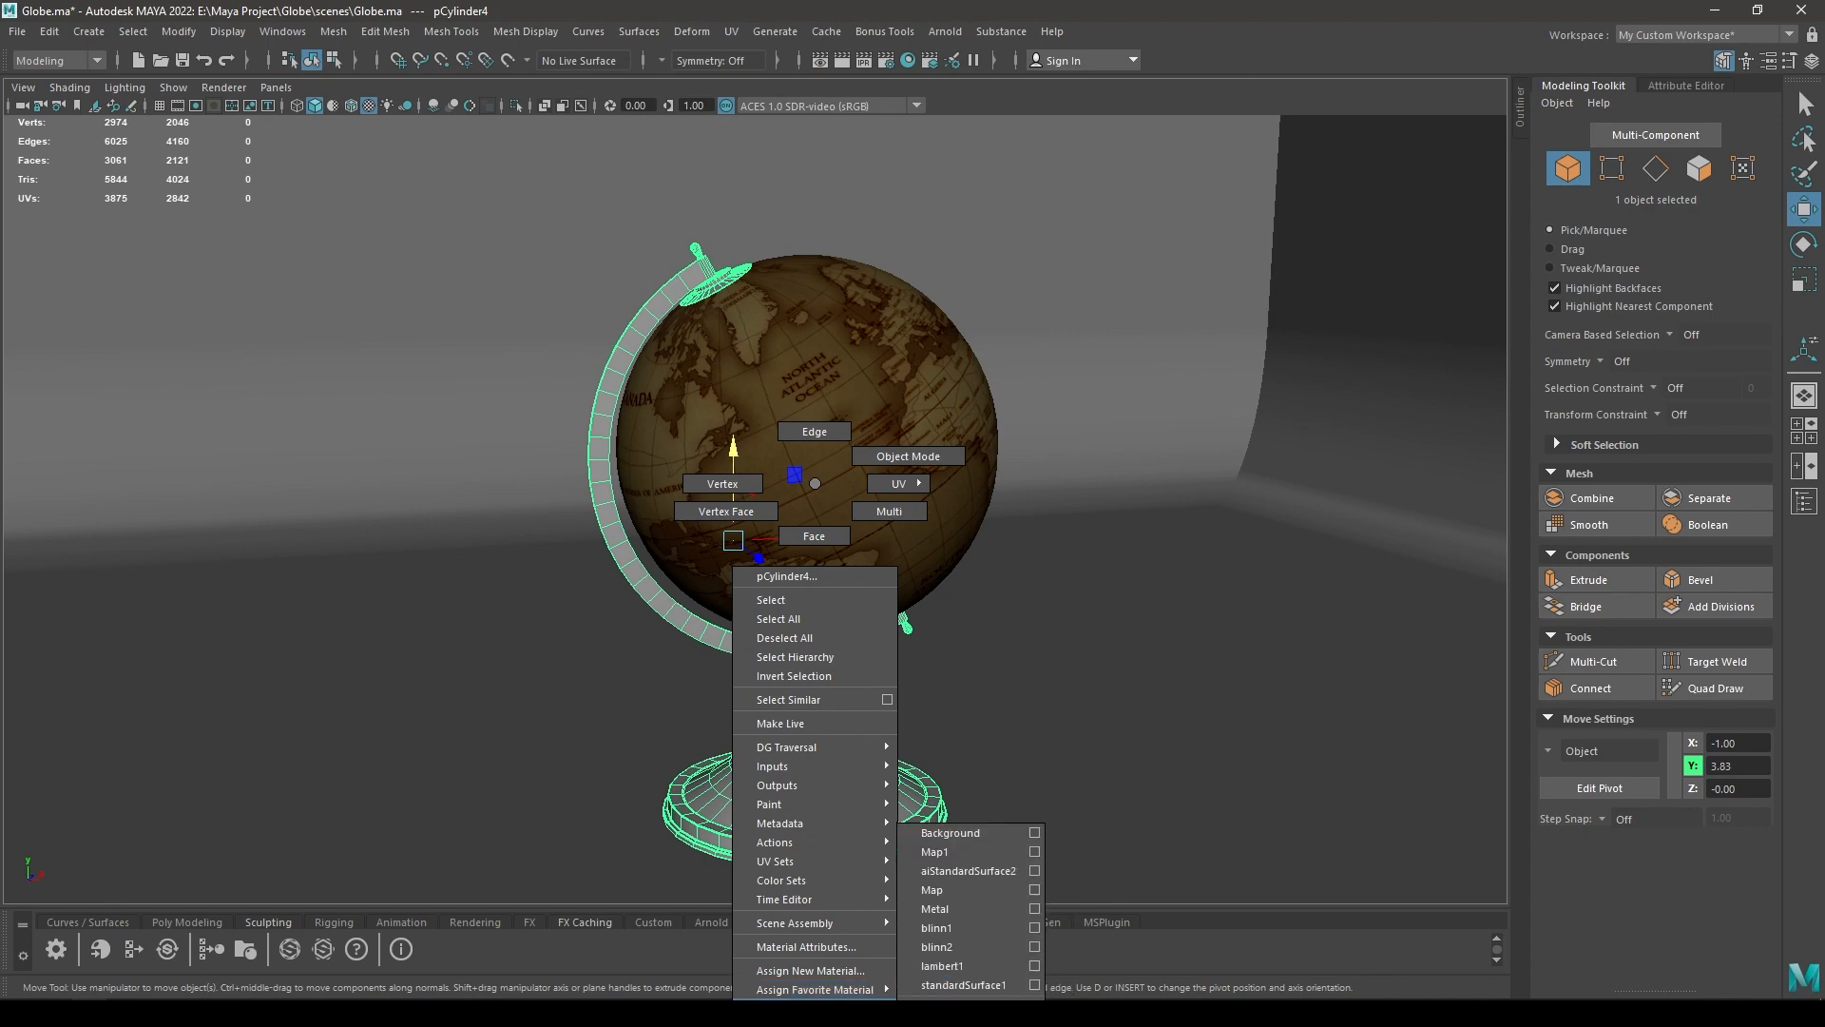
pyautogui.click(962, 871)
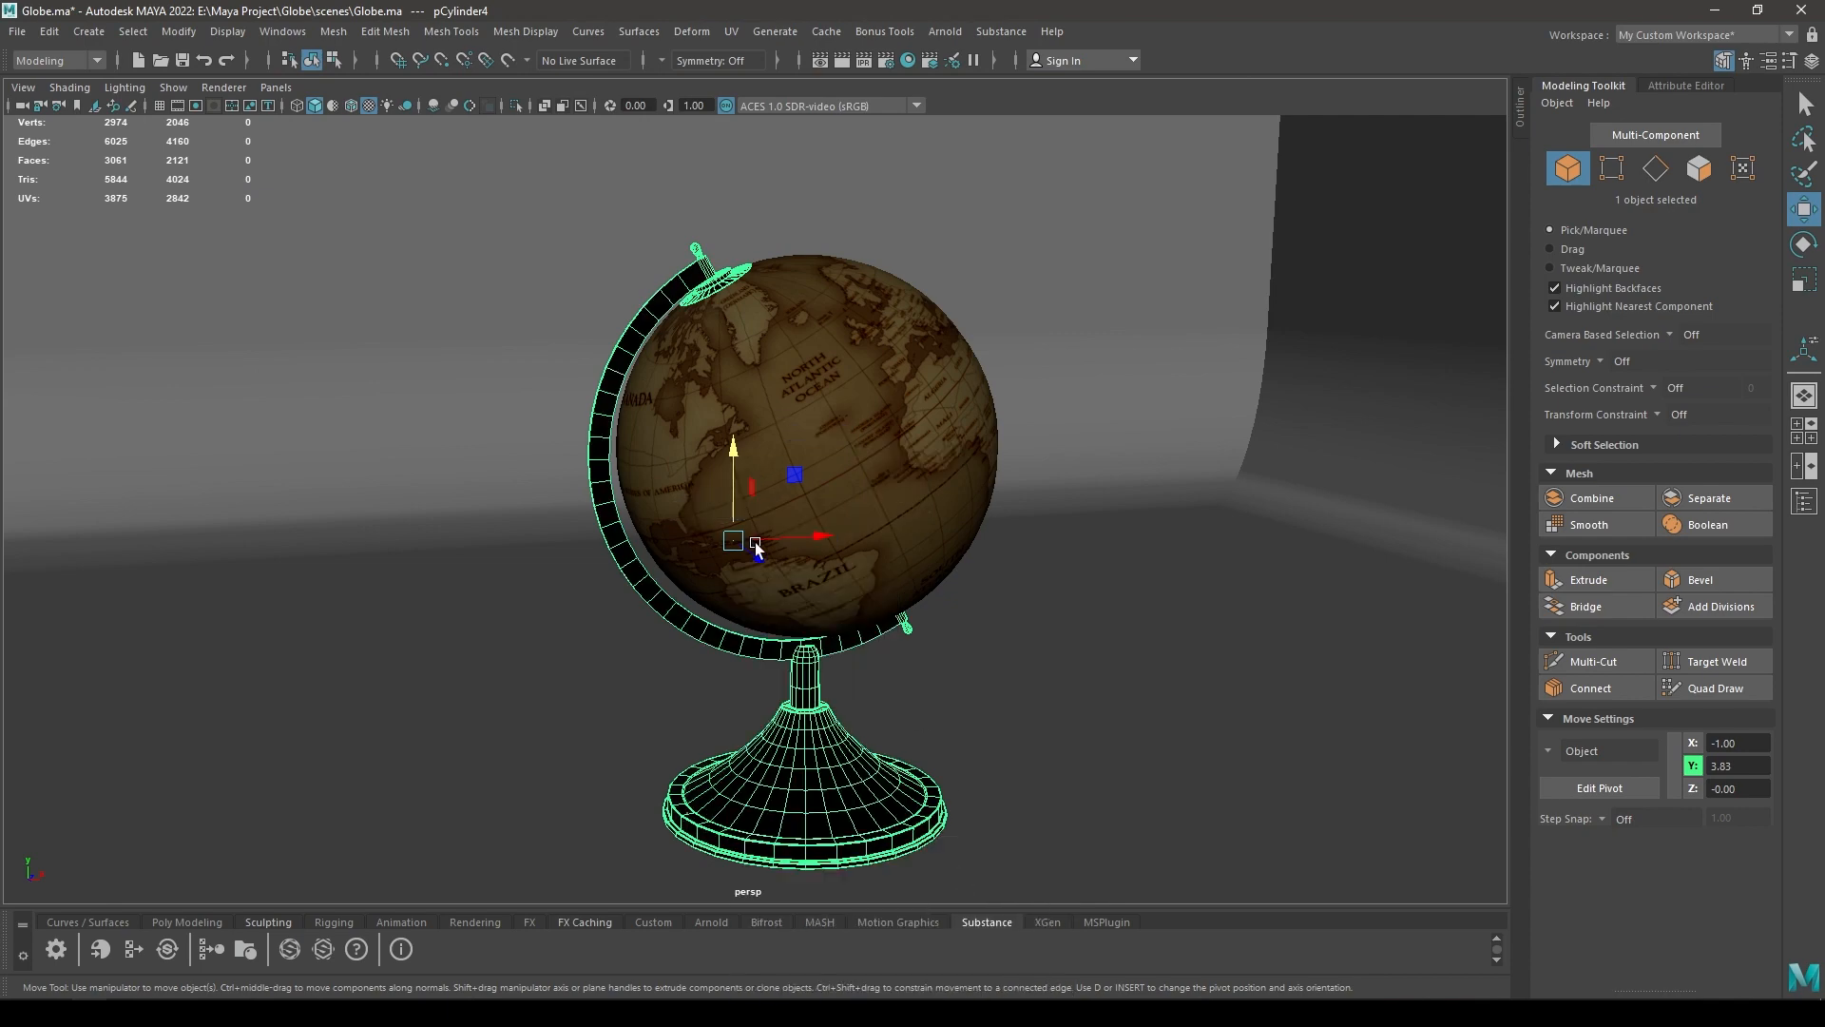
# Rename the stand's material to Metal1.
pyautogui.click(1682, 83)
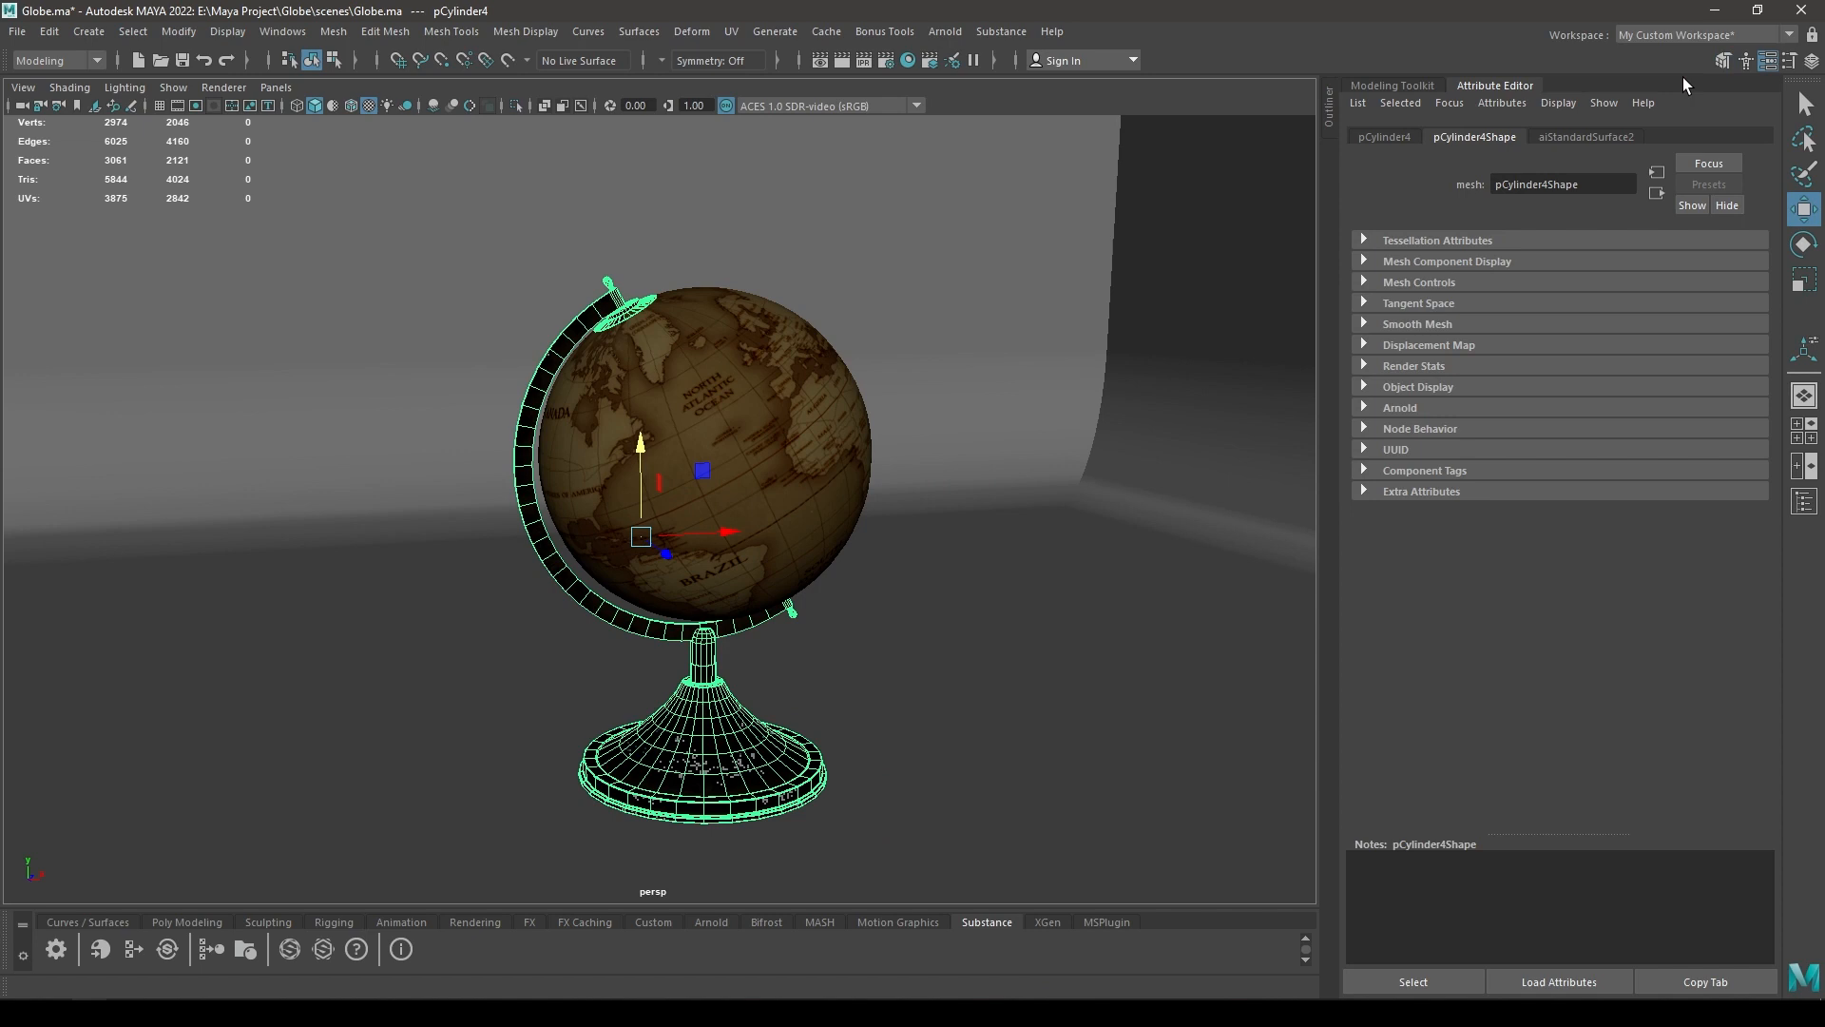
pyautogui.click(1590, 140)
pyautogui.doubleClick(1578, 185)
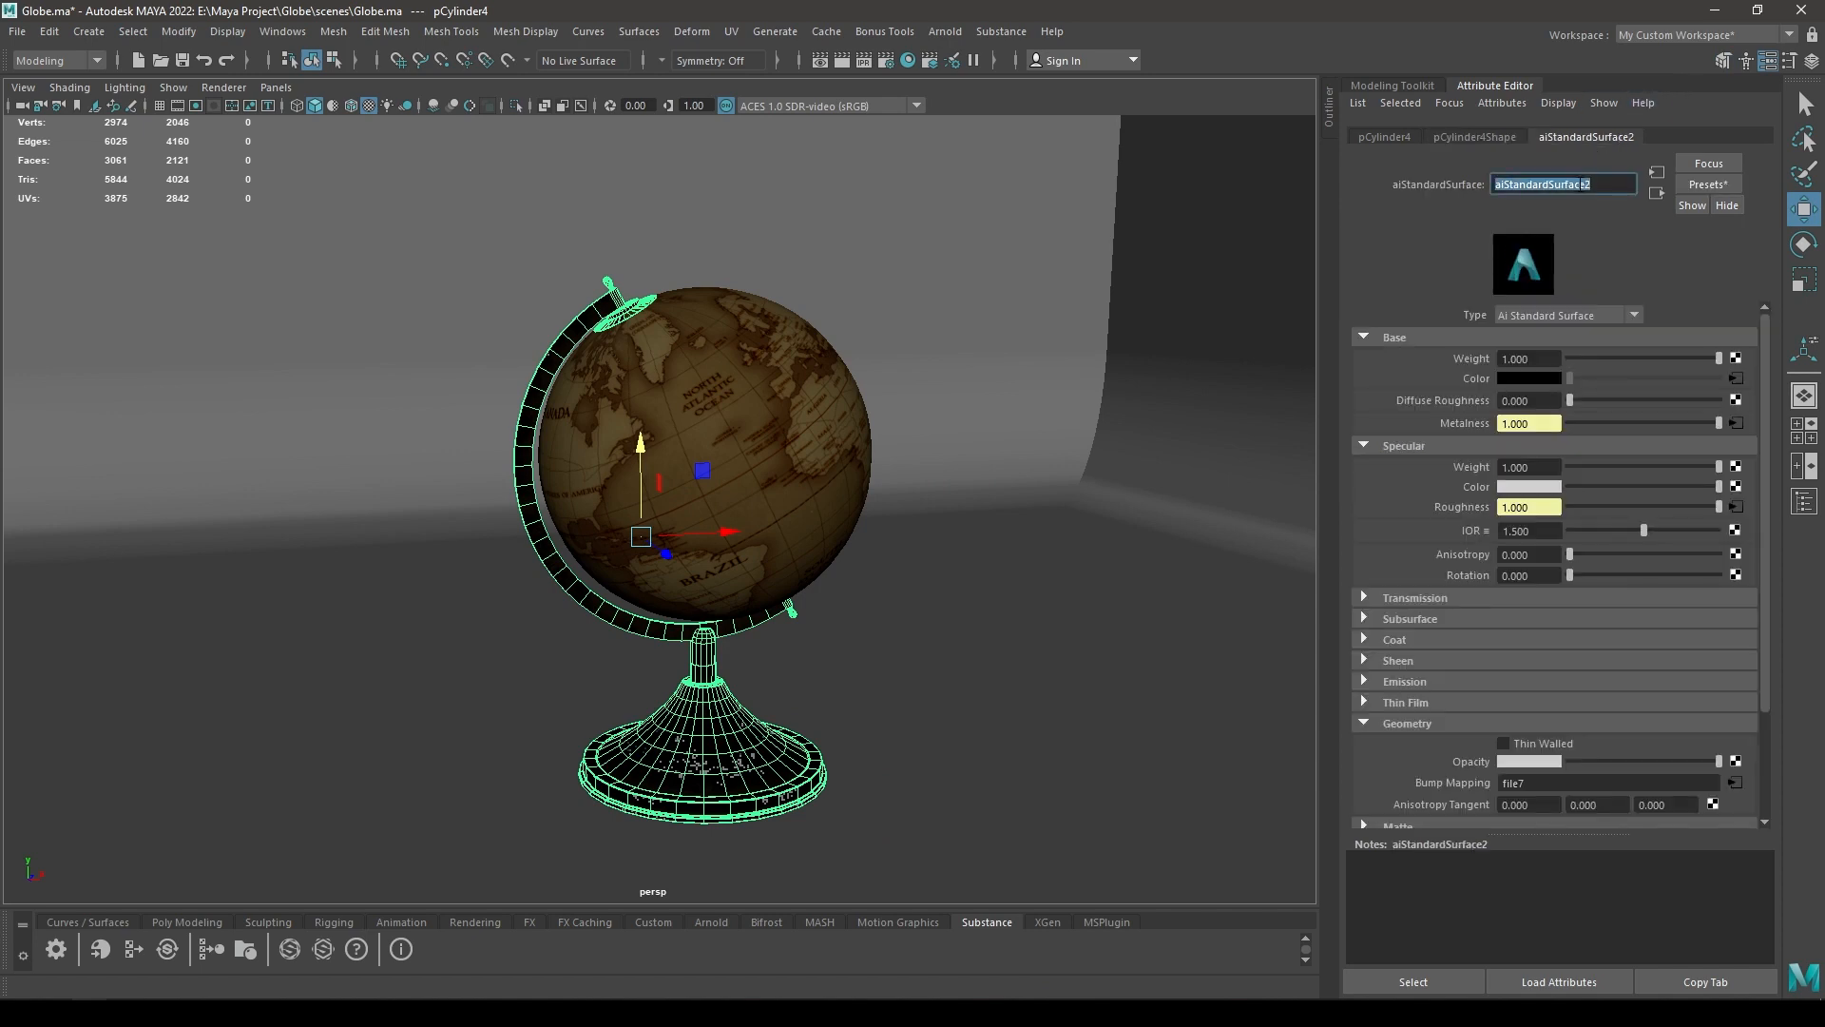
pyautogui.write('Meat')
pyautogui.press('Return')
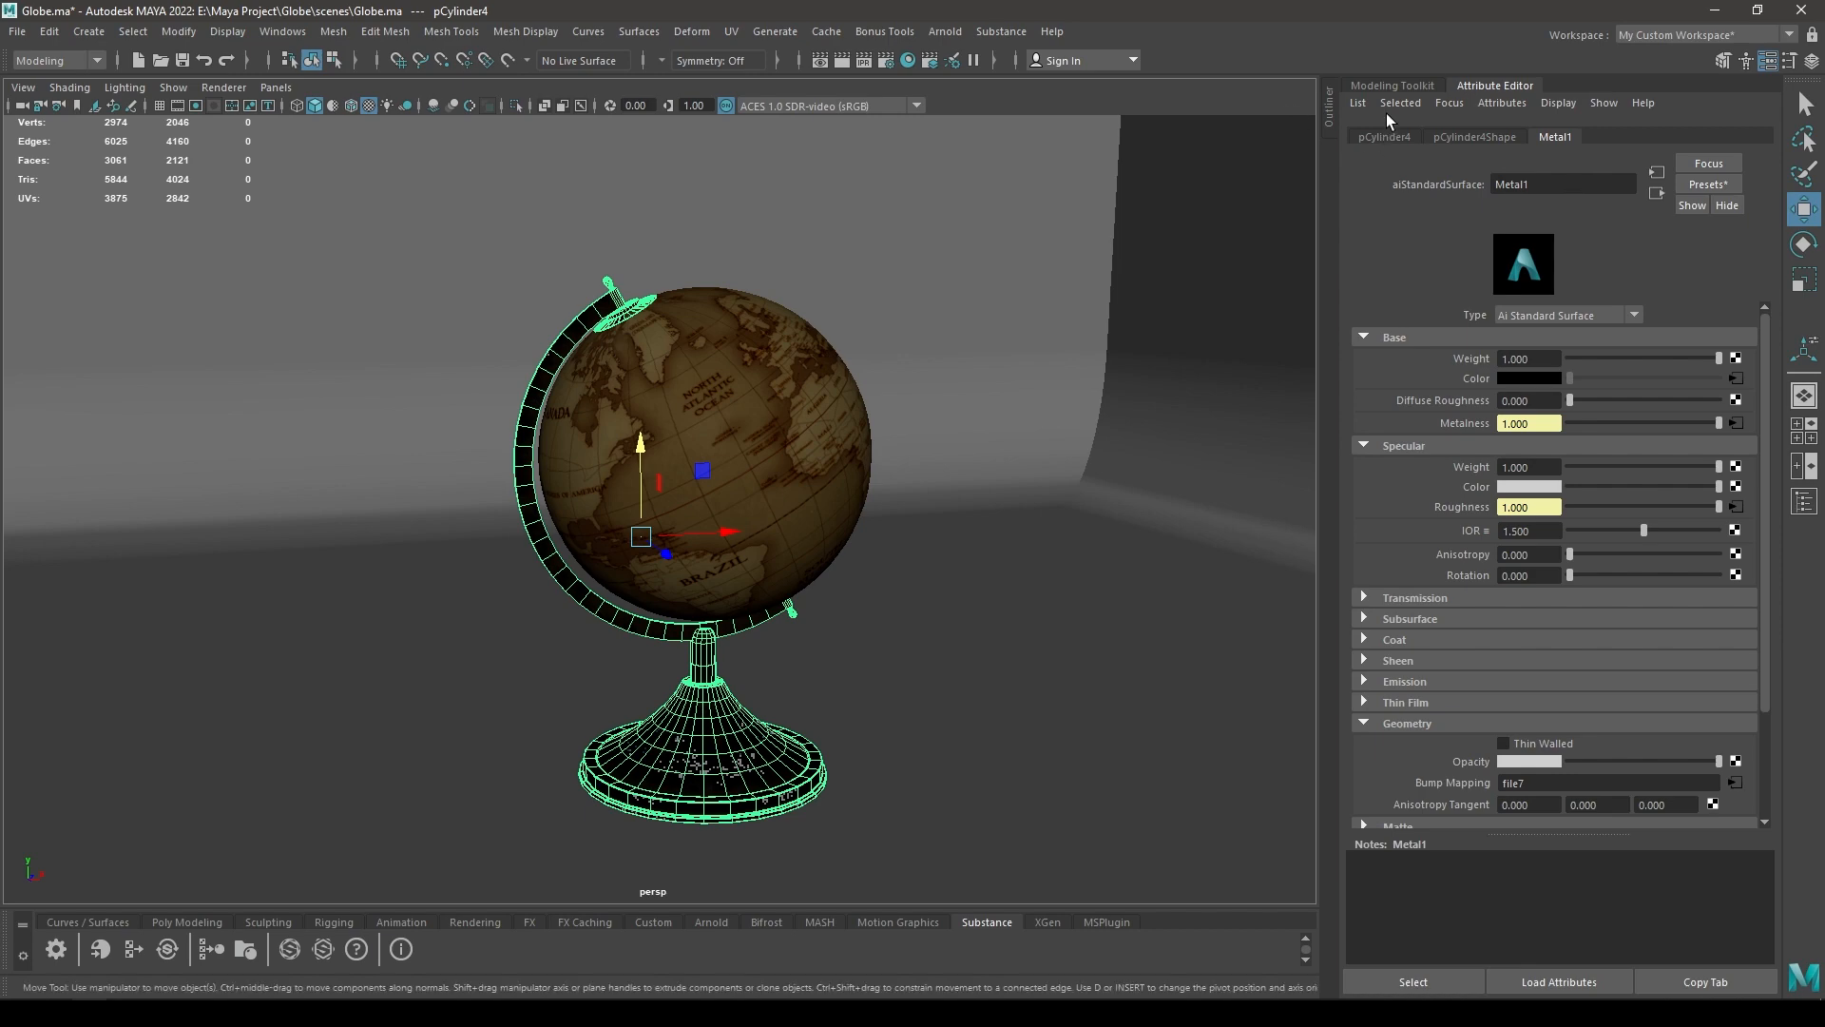
# Examine the textured globe and metal stand from several angles in the viewport.
pyautogui.click(1394, 85)
pyautogui.scroll(2, 712, 452)
pyautogui.press('6')
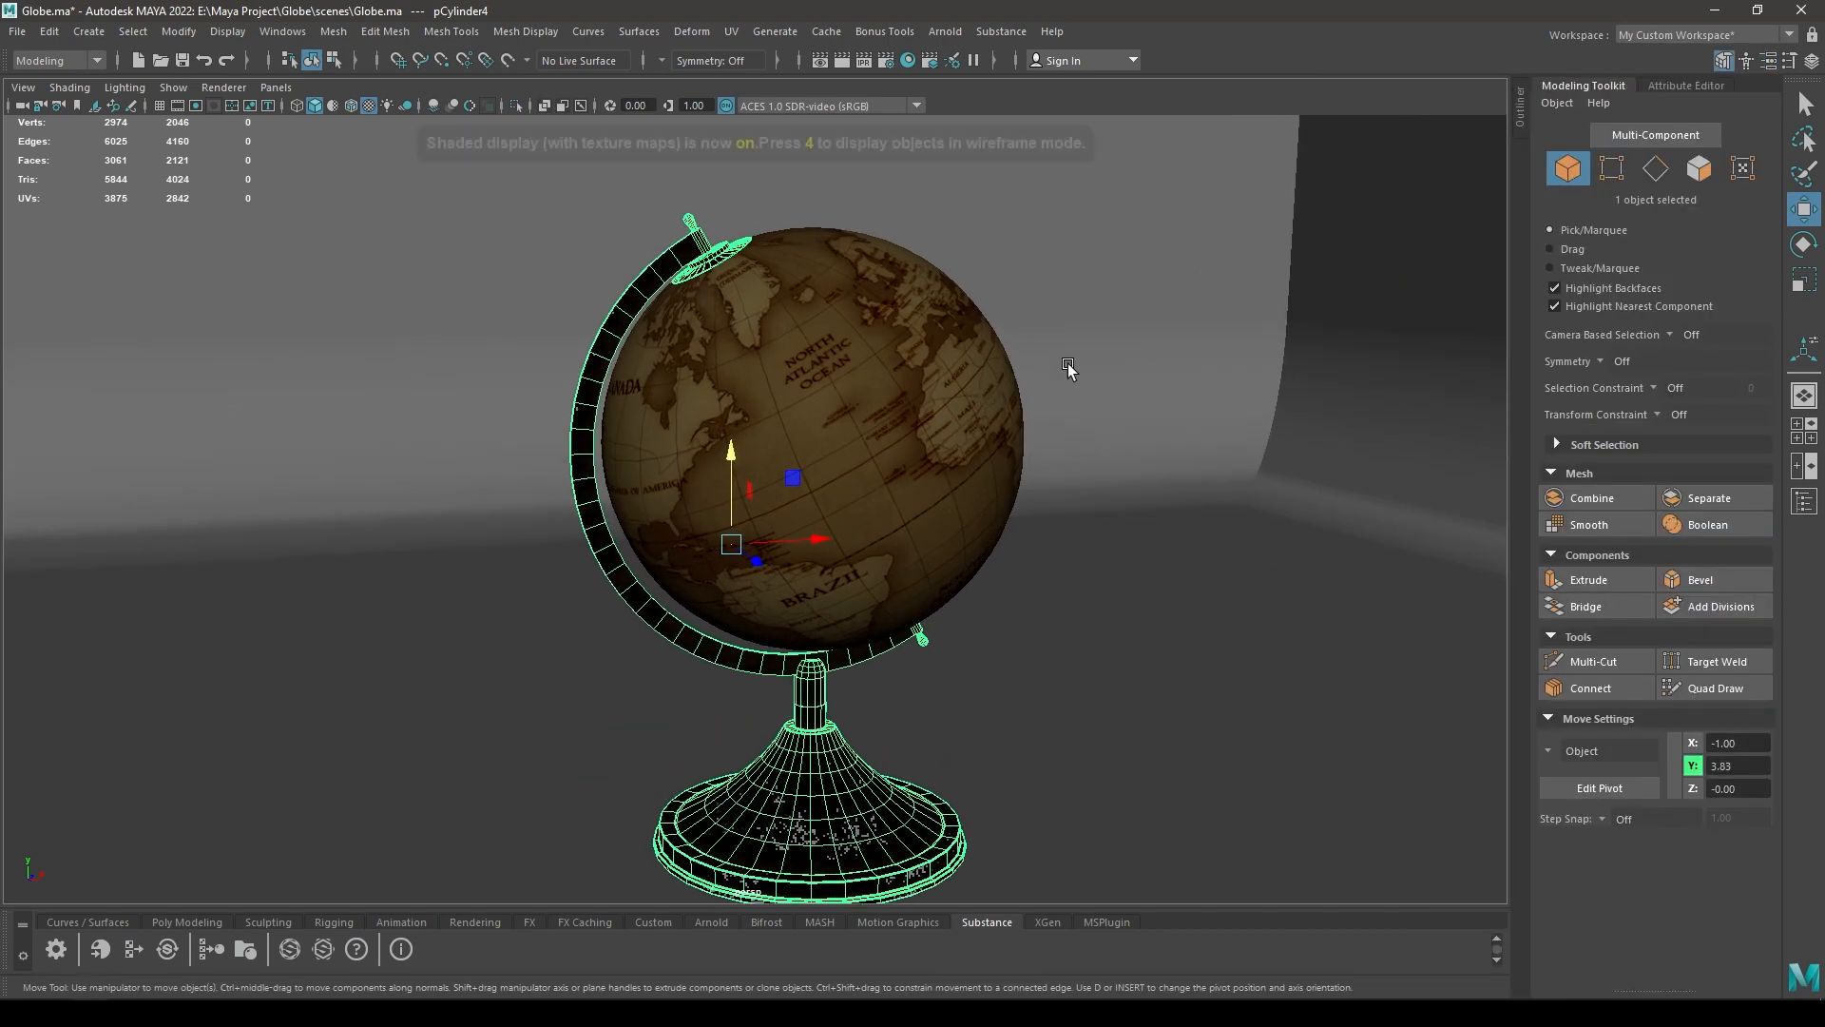
pyautogui.click(1069, 371)
pyautogui.keyDown('alt'); pyautogui.moveTo(920, 650); pyautogui.dragTo(846, 582); pyautogui.keyUp('alt')
pyautogui.scroll(3, 846, 580)
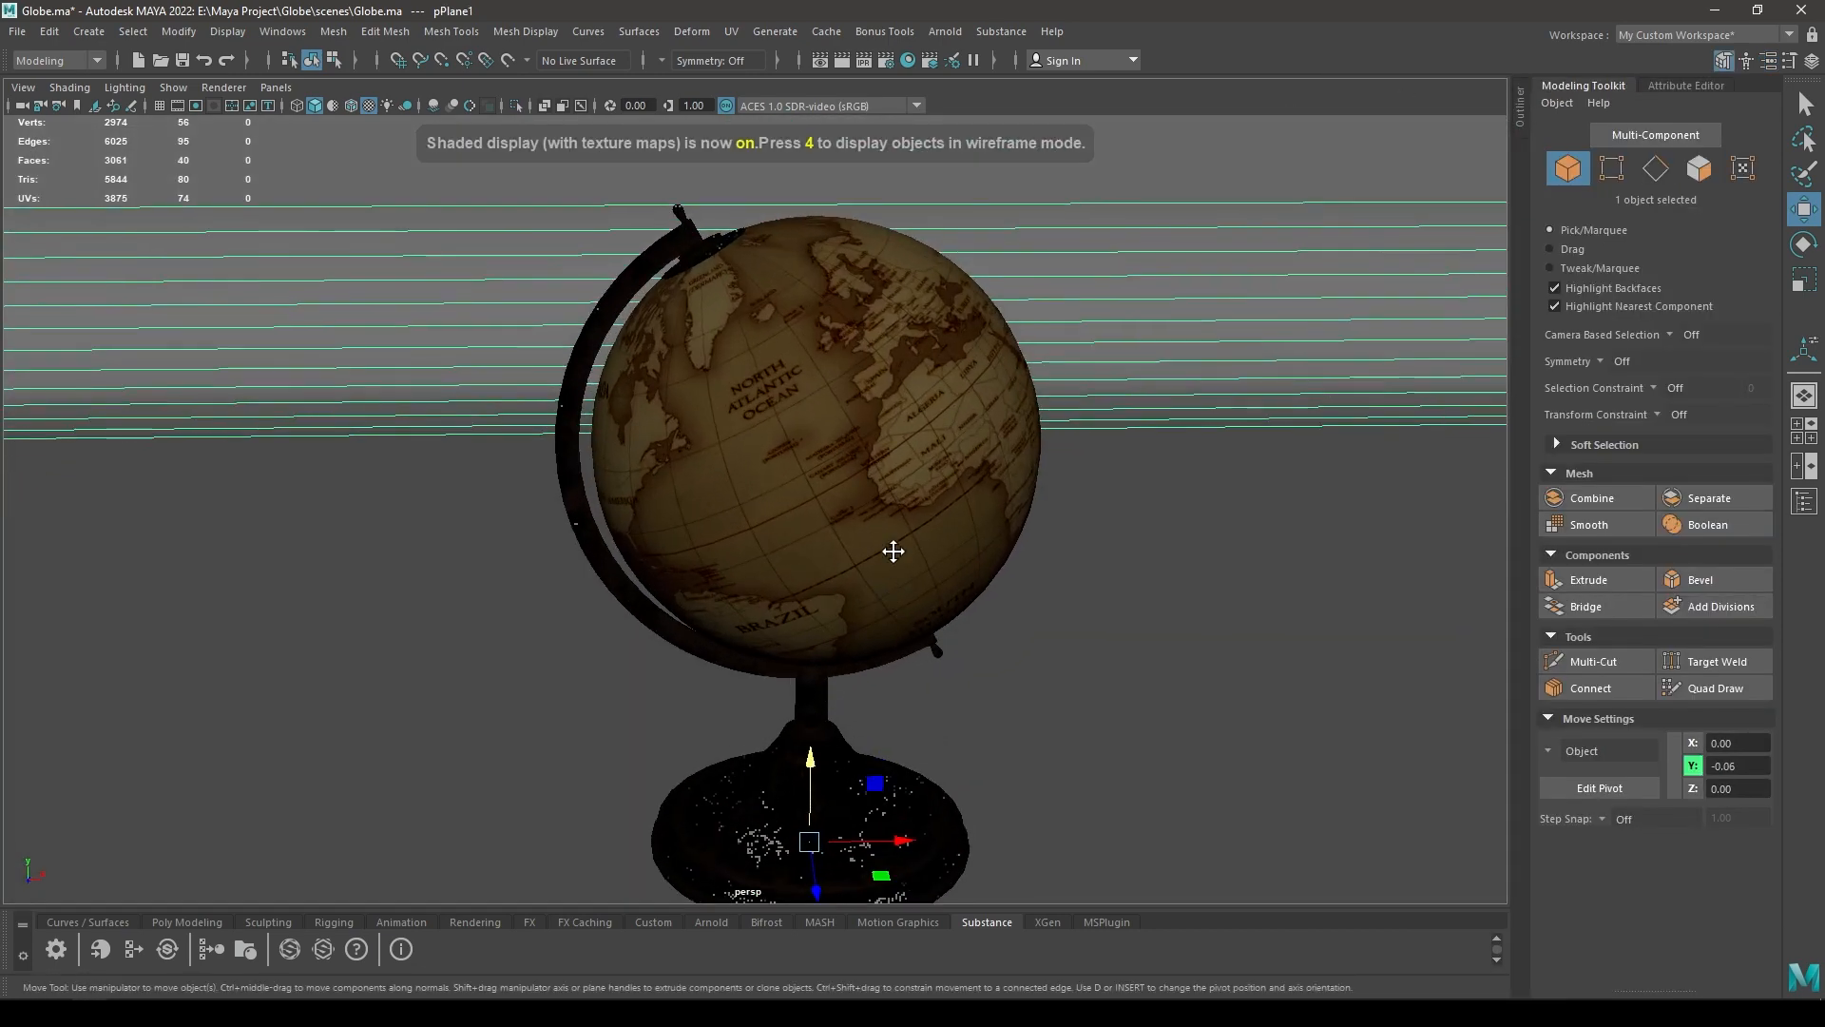
# Inspect the speckled surface of the stand's base up close in the viewport.
pyautogui.keyDown('alt'); pyautogui.moveTo(892, 551); pyautogui.dragTo(841, 408, button='middle'); pyautogui.keyUp('alt')
pyautogui.keyDown('alt'); pyautogui.moveTo(841, 409); pyautogui.dragTo(935, 527); pyautogui.keyUp('alt')
pyautogui.scroll(3, 935, 527)
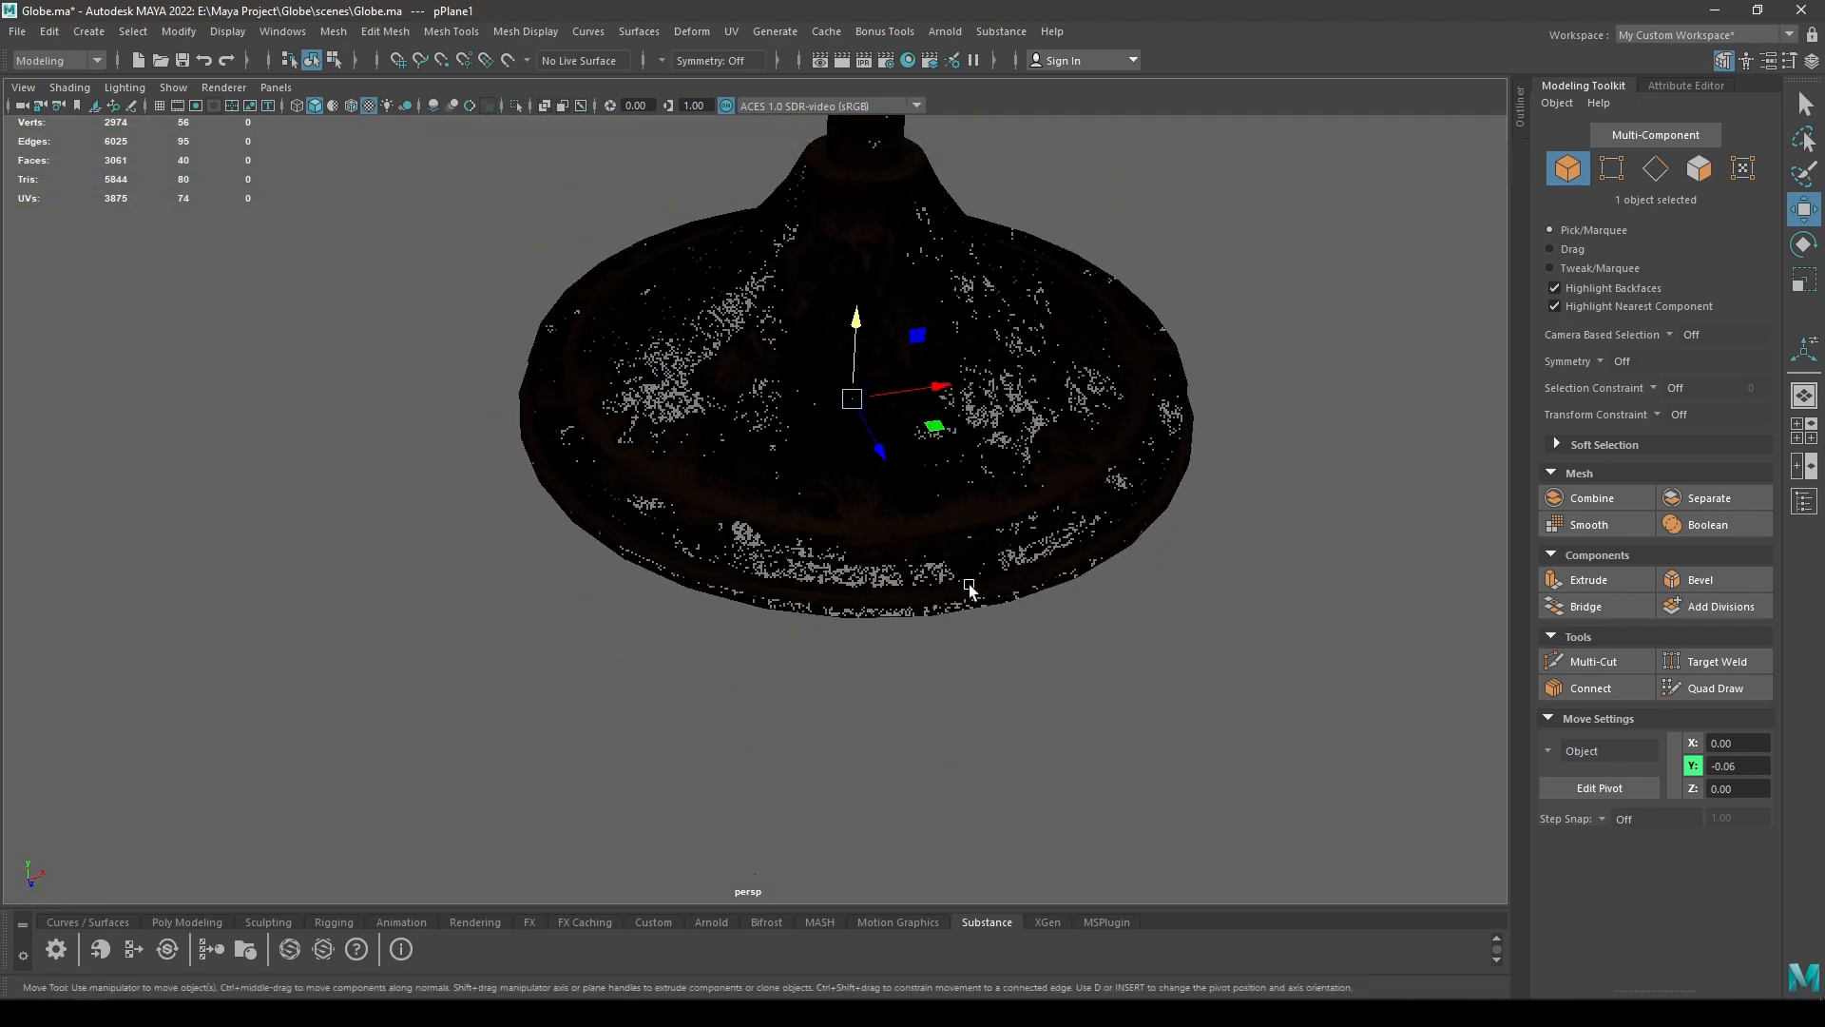
pyautogui.keyDown('alt'); pyautogui.moveTo(970, 588); pyautogui.dragTo(921, 606); pyautogui.keyUp('alt')
pyautogui.scroll(-2, 921, 606)
pyautogui.keyDown('alt'); pyautogui.moveTo(880, 524); pyautogui.dragTo(841, 732, button='middle'); pyautogui.keyUp('alt')
pyautogui.scroll(-3, 841, 730)
pyautogui.keyDown('alt'); pyautogui.moveTo(810, 363); pyautogui.dragTo(823, 375); pyautogui.keyUp('alt')
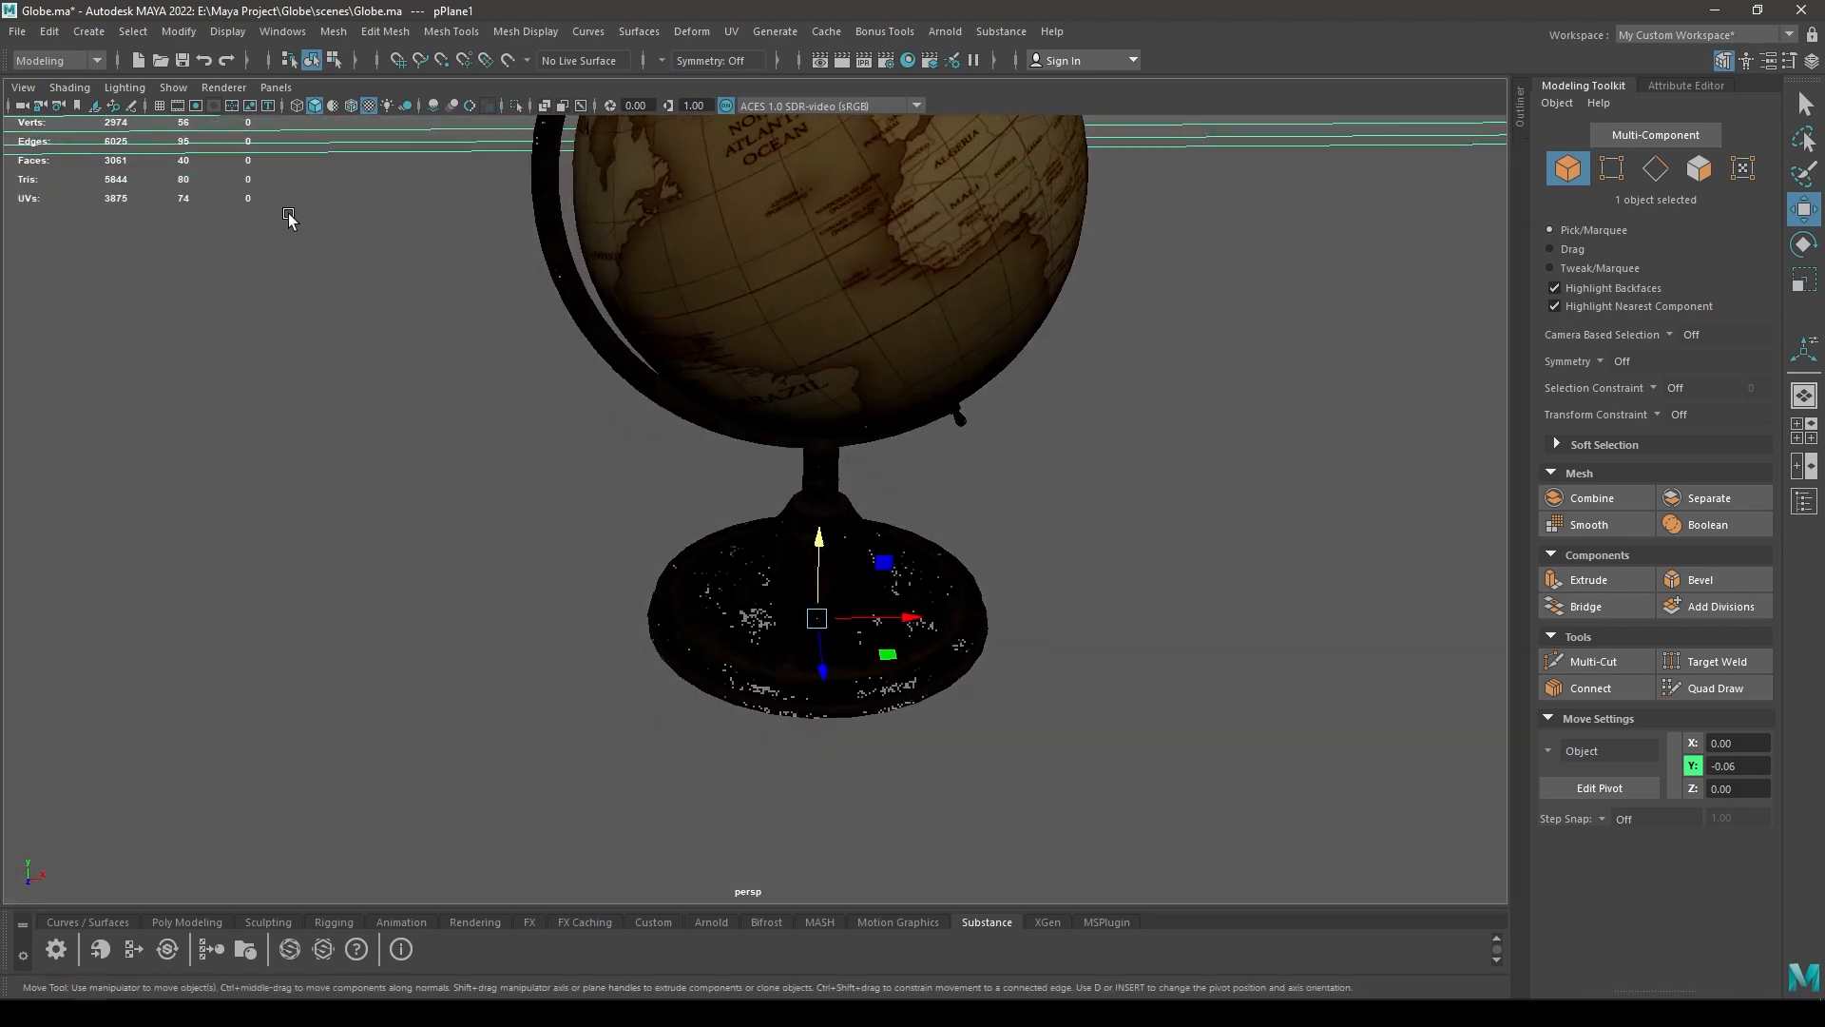
# Disable the Floating Point Render Target in the Viewport 2.0 renderer settings and close the settings.
pyautogui.click(236, 88)
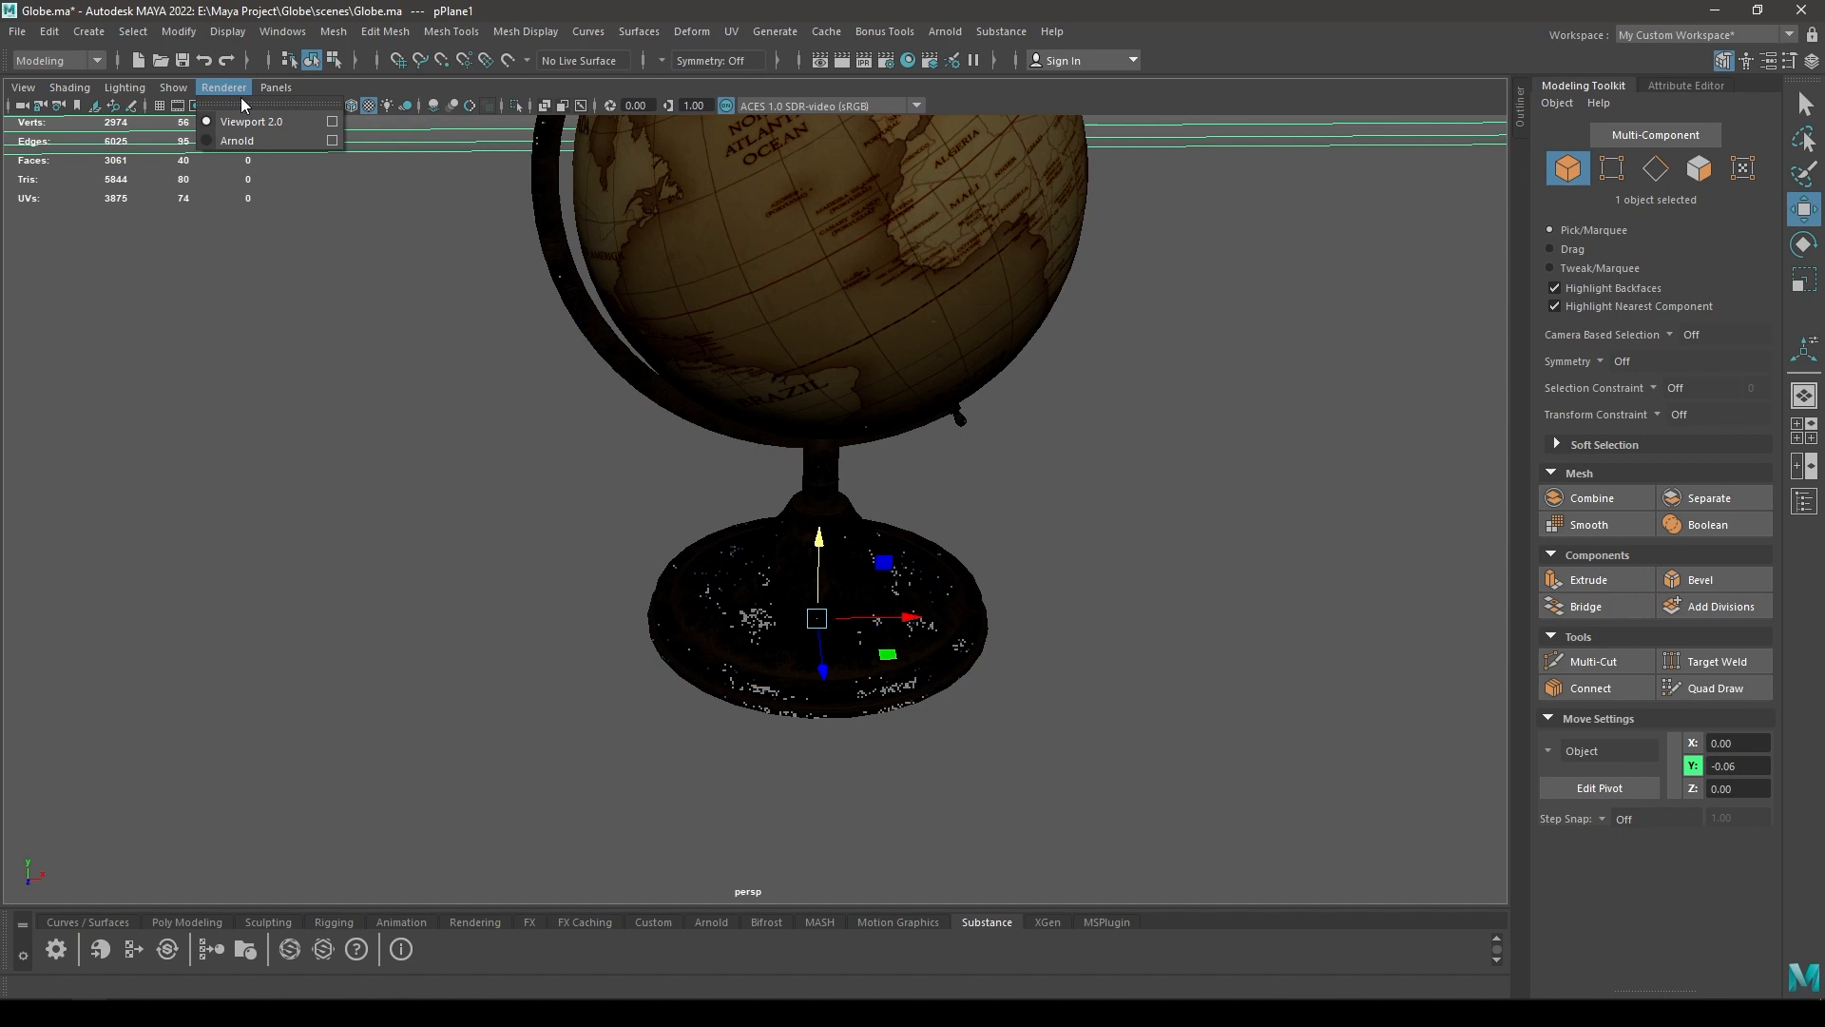
pyautogui.click(333, 123)
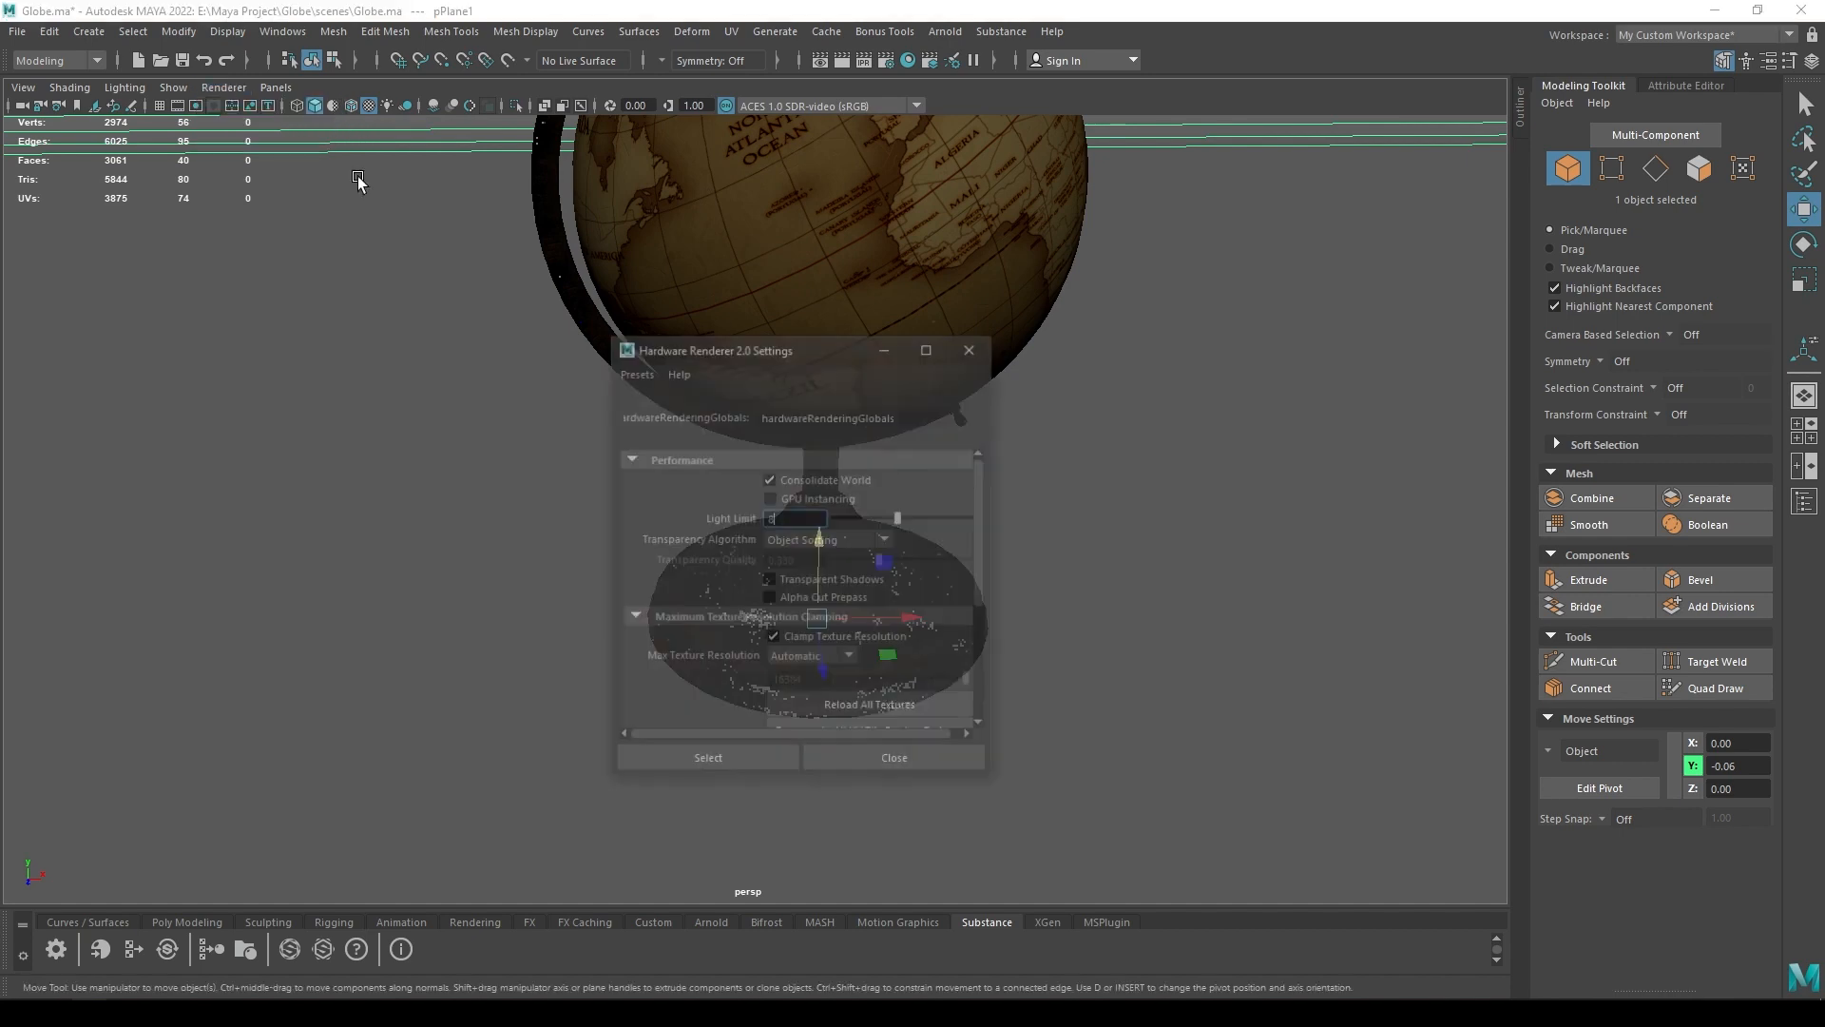
pyautogui.scroll(-3, 733, 660)
pyautogui.scroll(1, 698, 586)
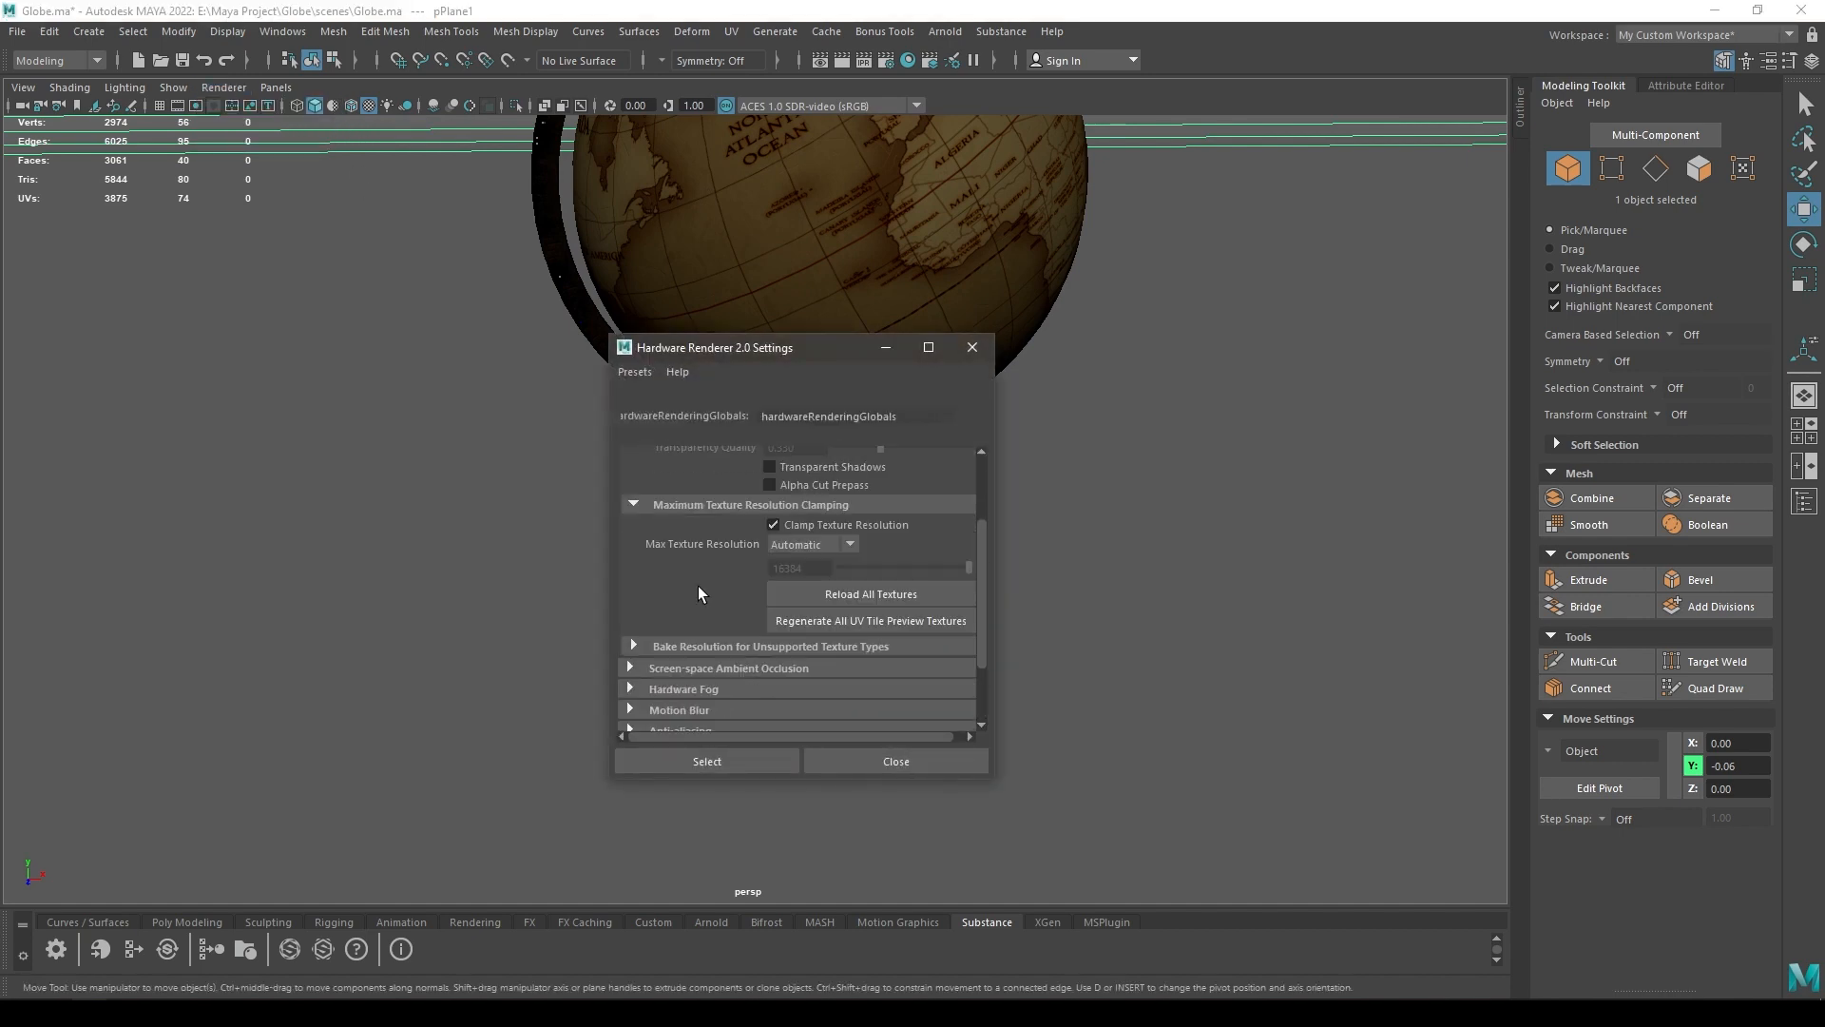
pyautogui.scroll(-2, 674, 666)
pyautogui.click(692, 658)
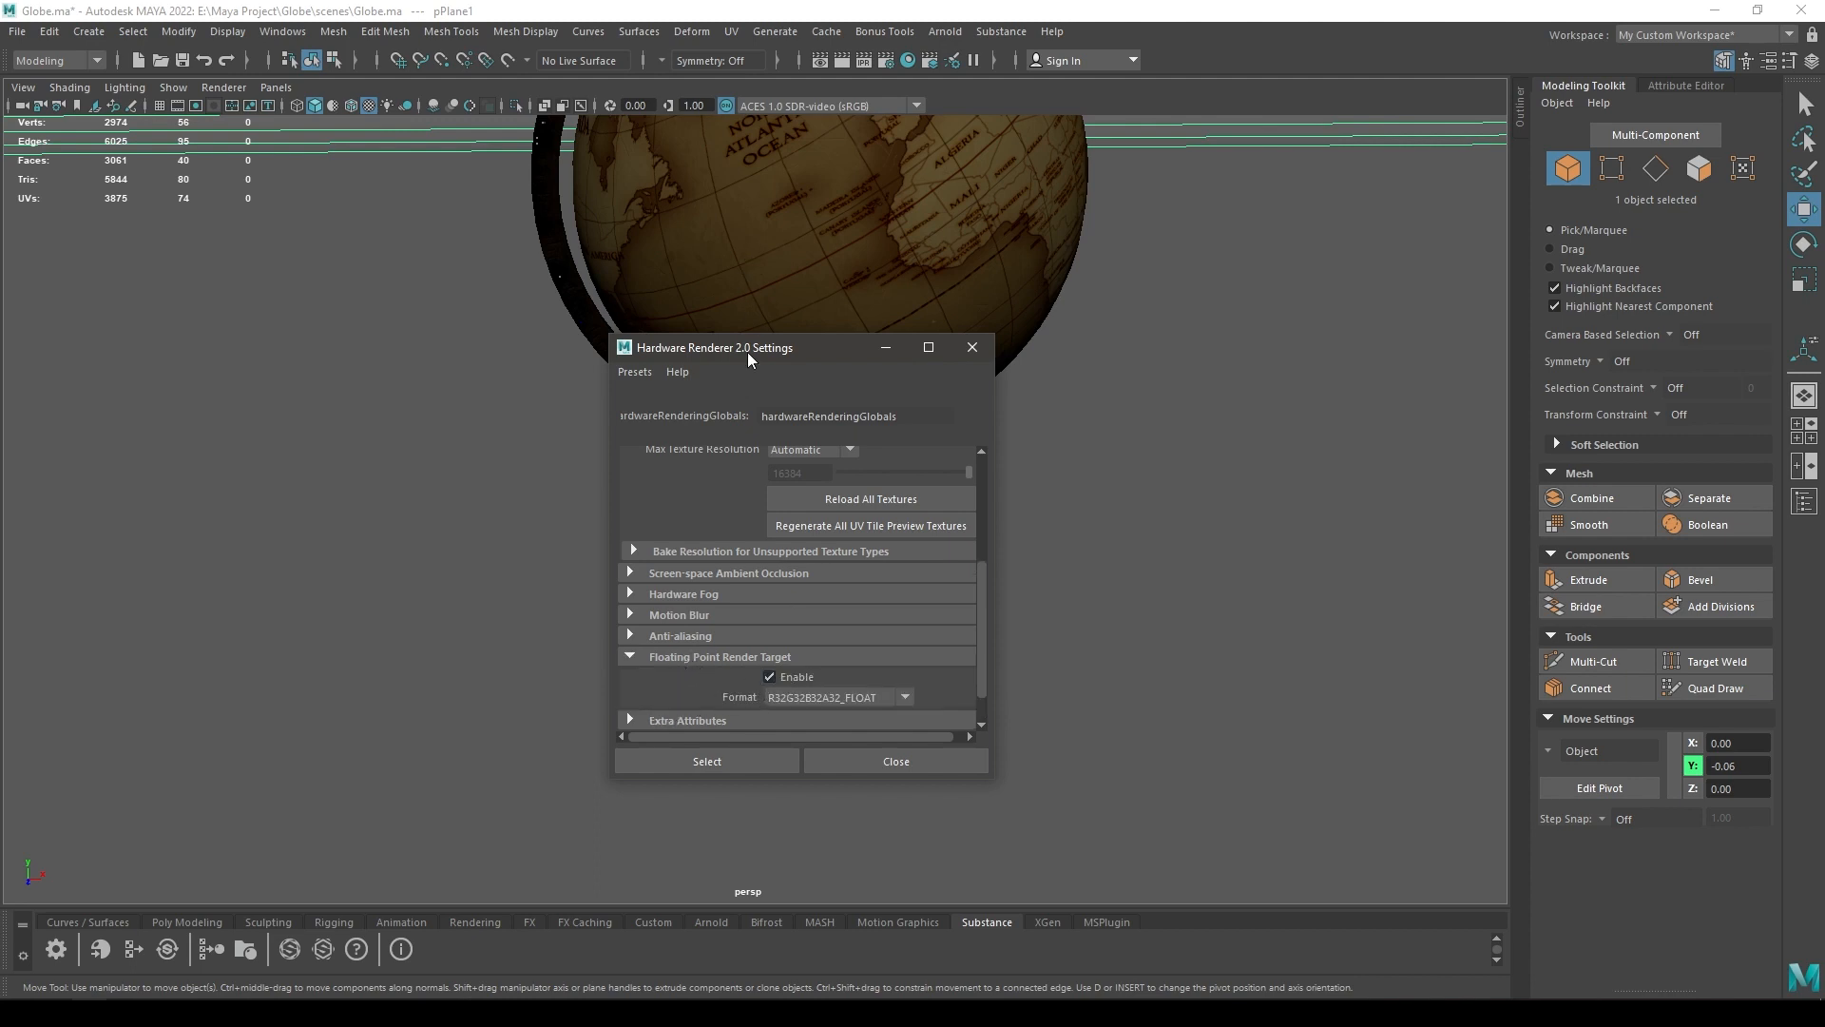
pyautogui.moveTo(747, 352); pyautogui.dragTo(1127, 254)
pyautogui.click(1148, 580)
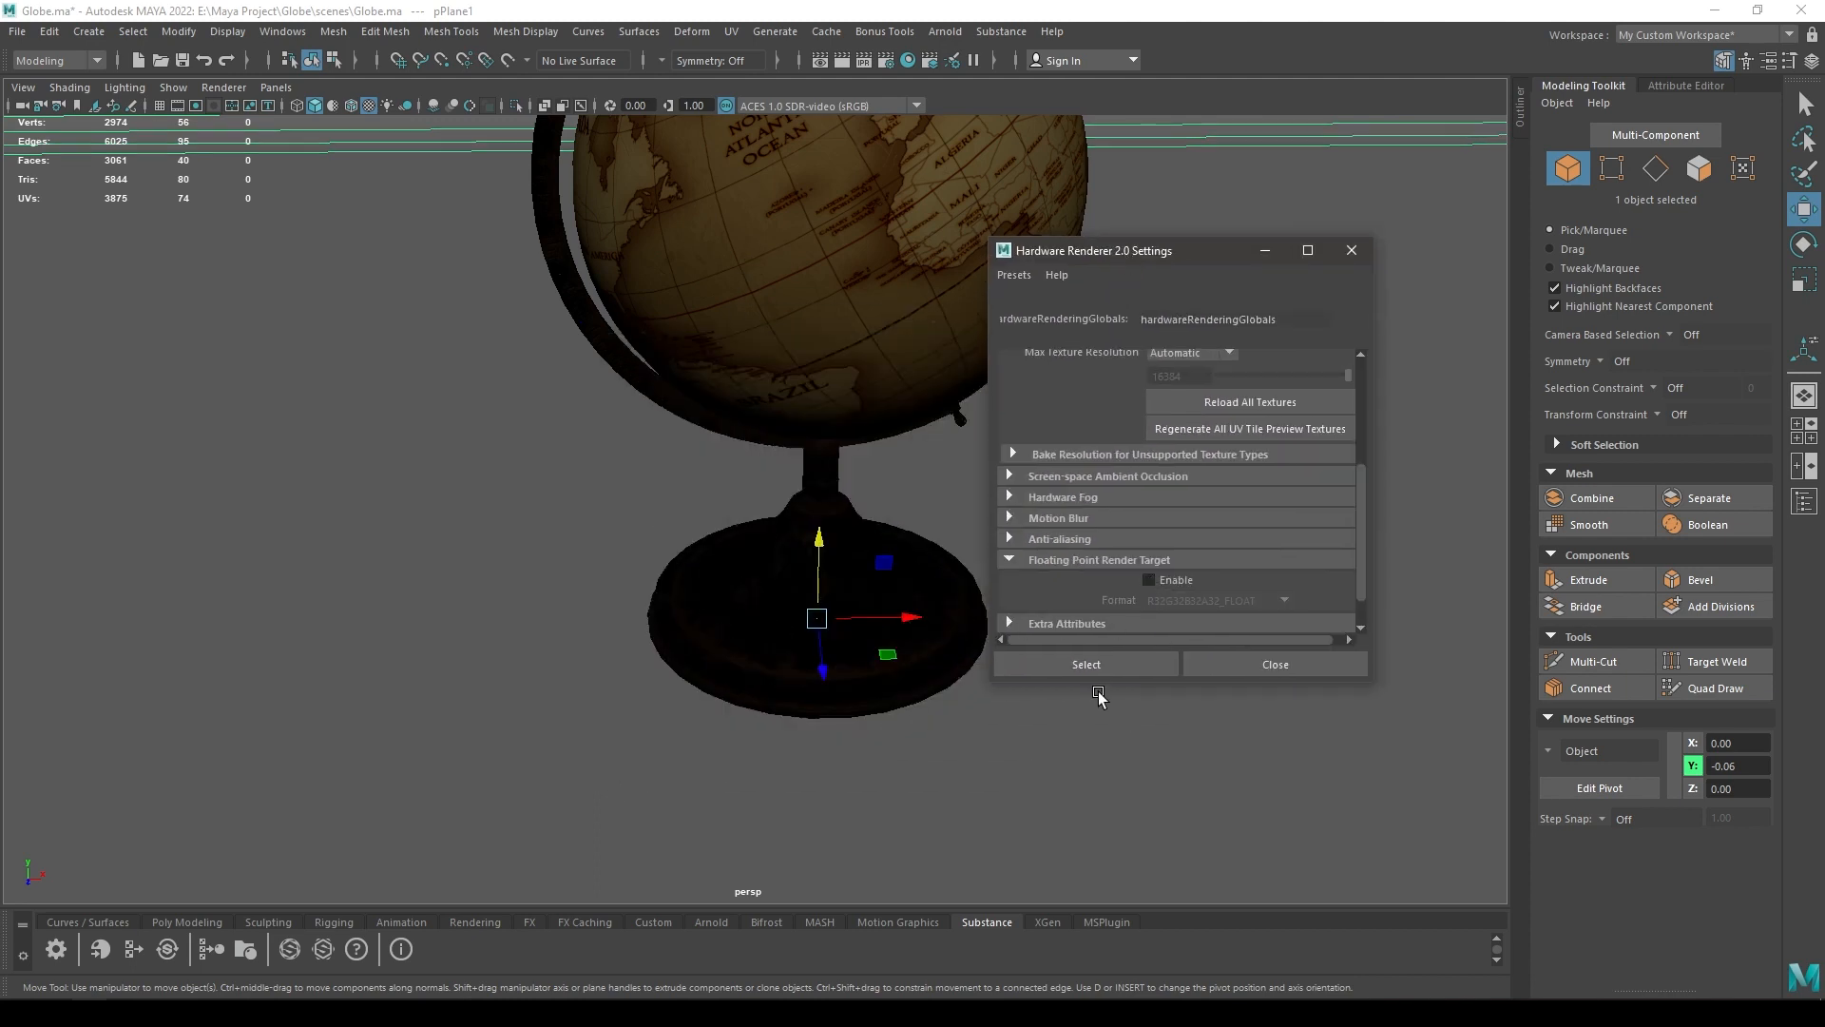
pyautogui.click(1099, 664)
pyautogui.click(1195, 667)
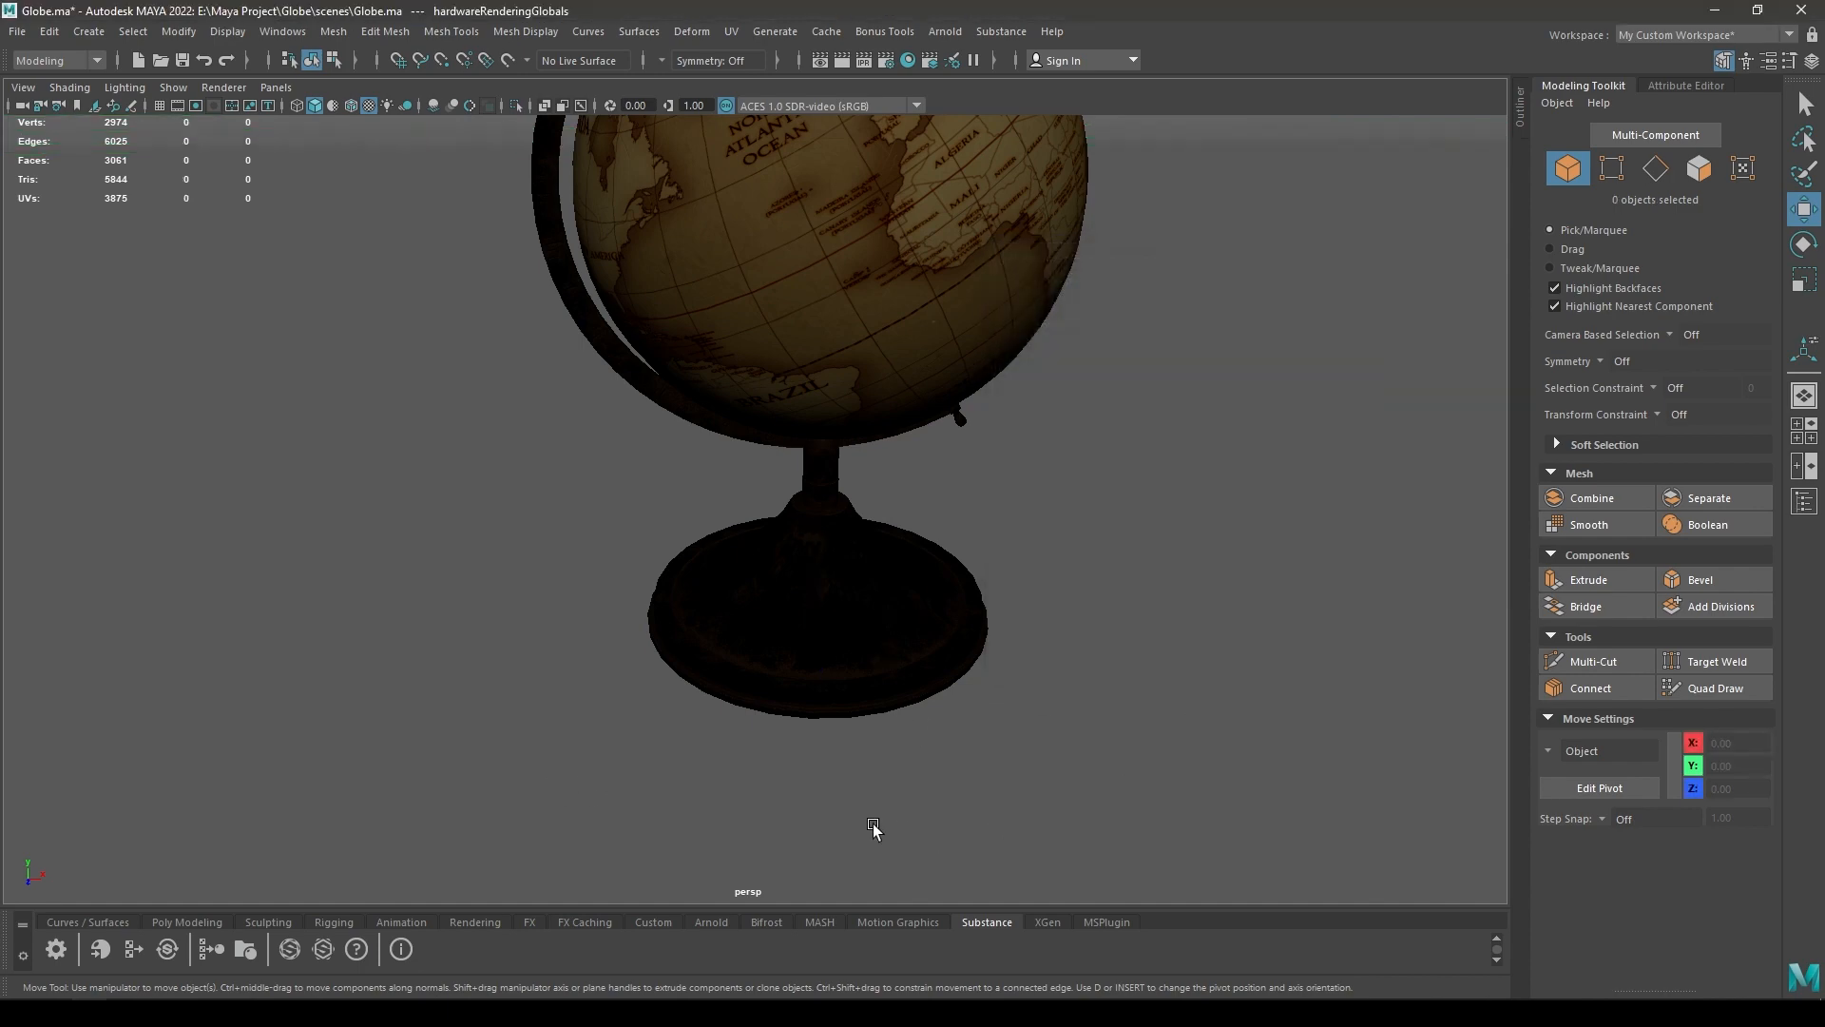
# Raise the backdrop to Y -0.03 in the front view so its floor meets the underside of the globe's base.
pyautogui.keyDown('alt'); pyautogui.moveTo(874, 829); pyautogui.dragTo(754, 528, button='right'); pyautogui.keyUp('alt')
pyautogui.keyDown('alt'); pyautogui.moveTo(755, 528); pyautogui.dragTo(743, 613); pyautogui.keyUp('alt')
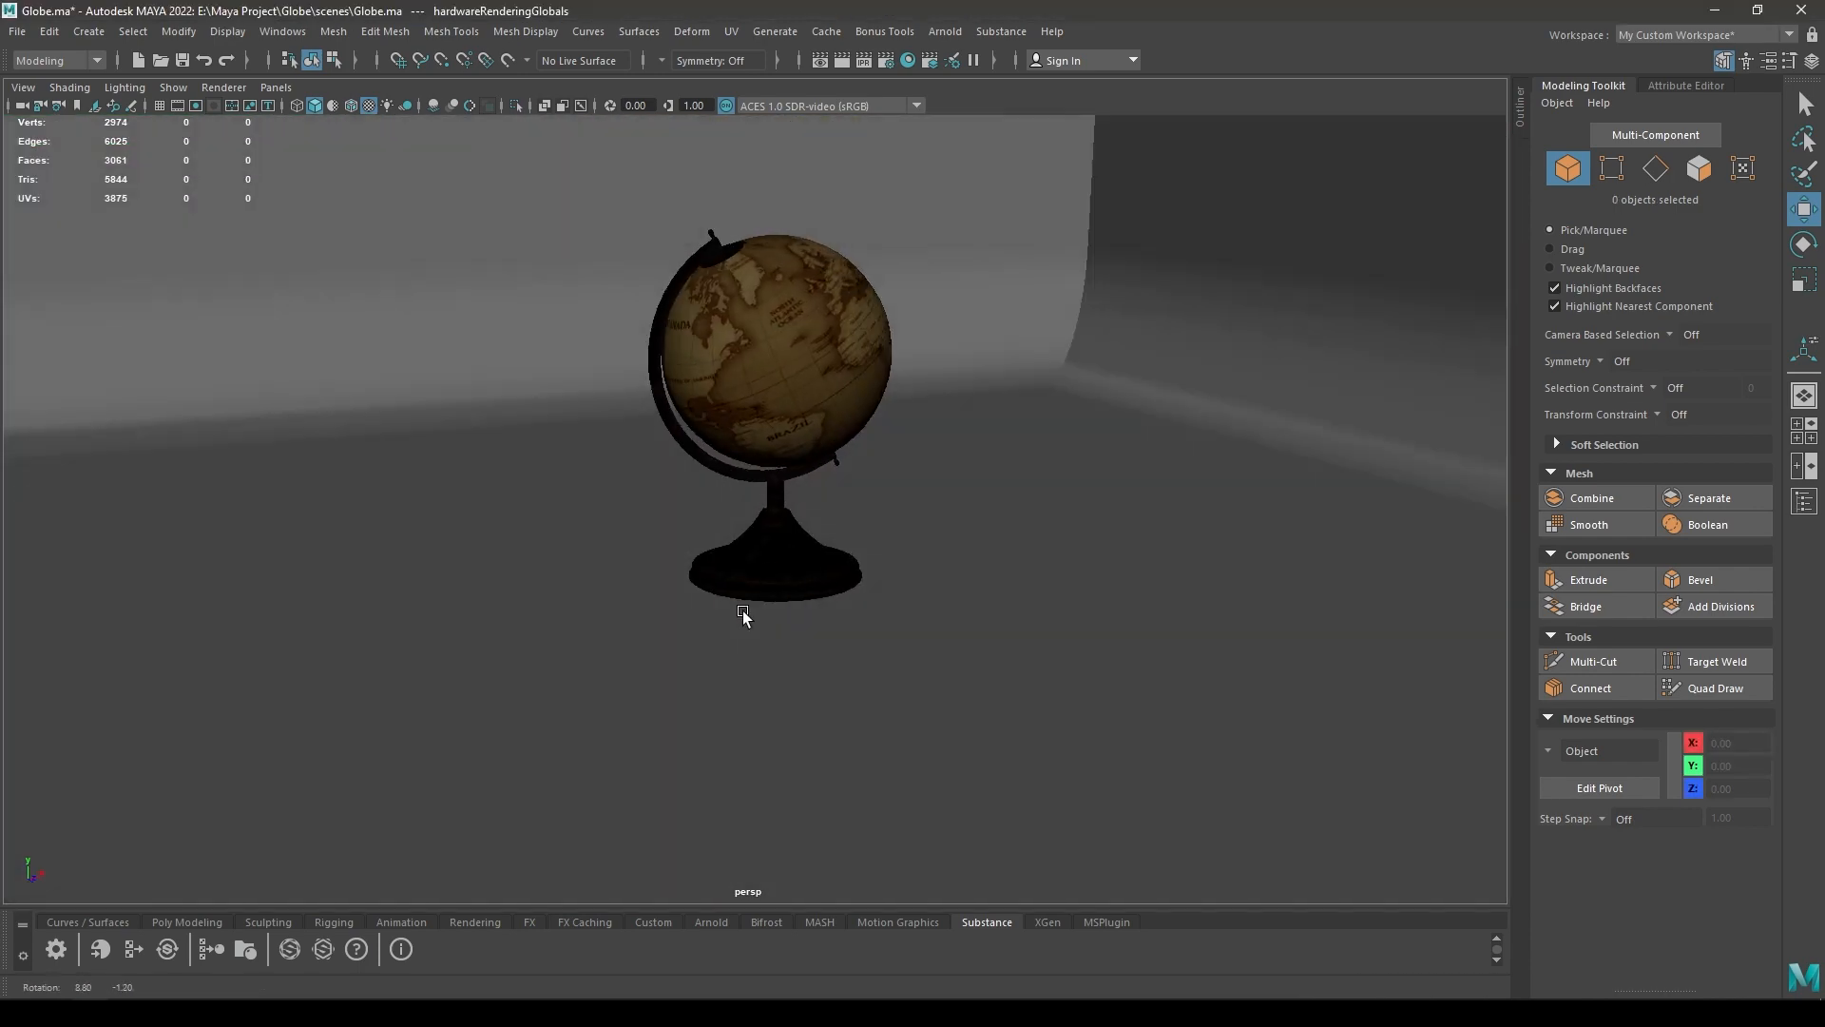
pyautogui.press('space')
pyautogui.moveTo(763, 547); pyautogui.dragTo(789, 633)
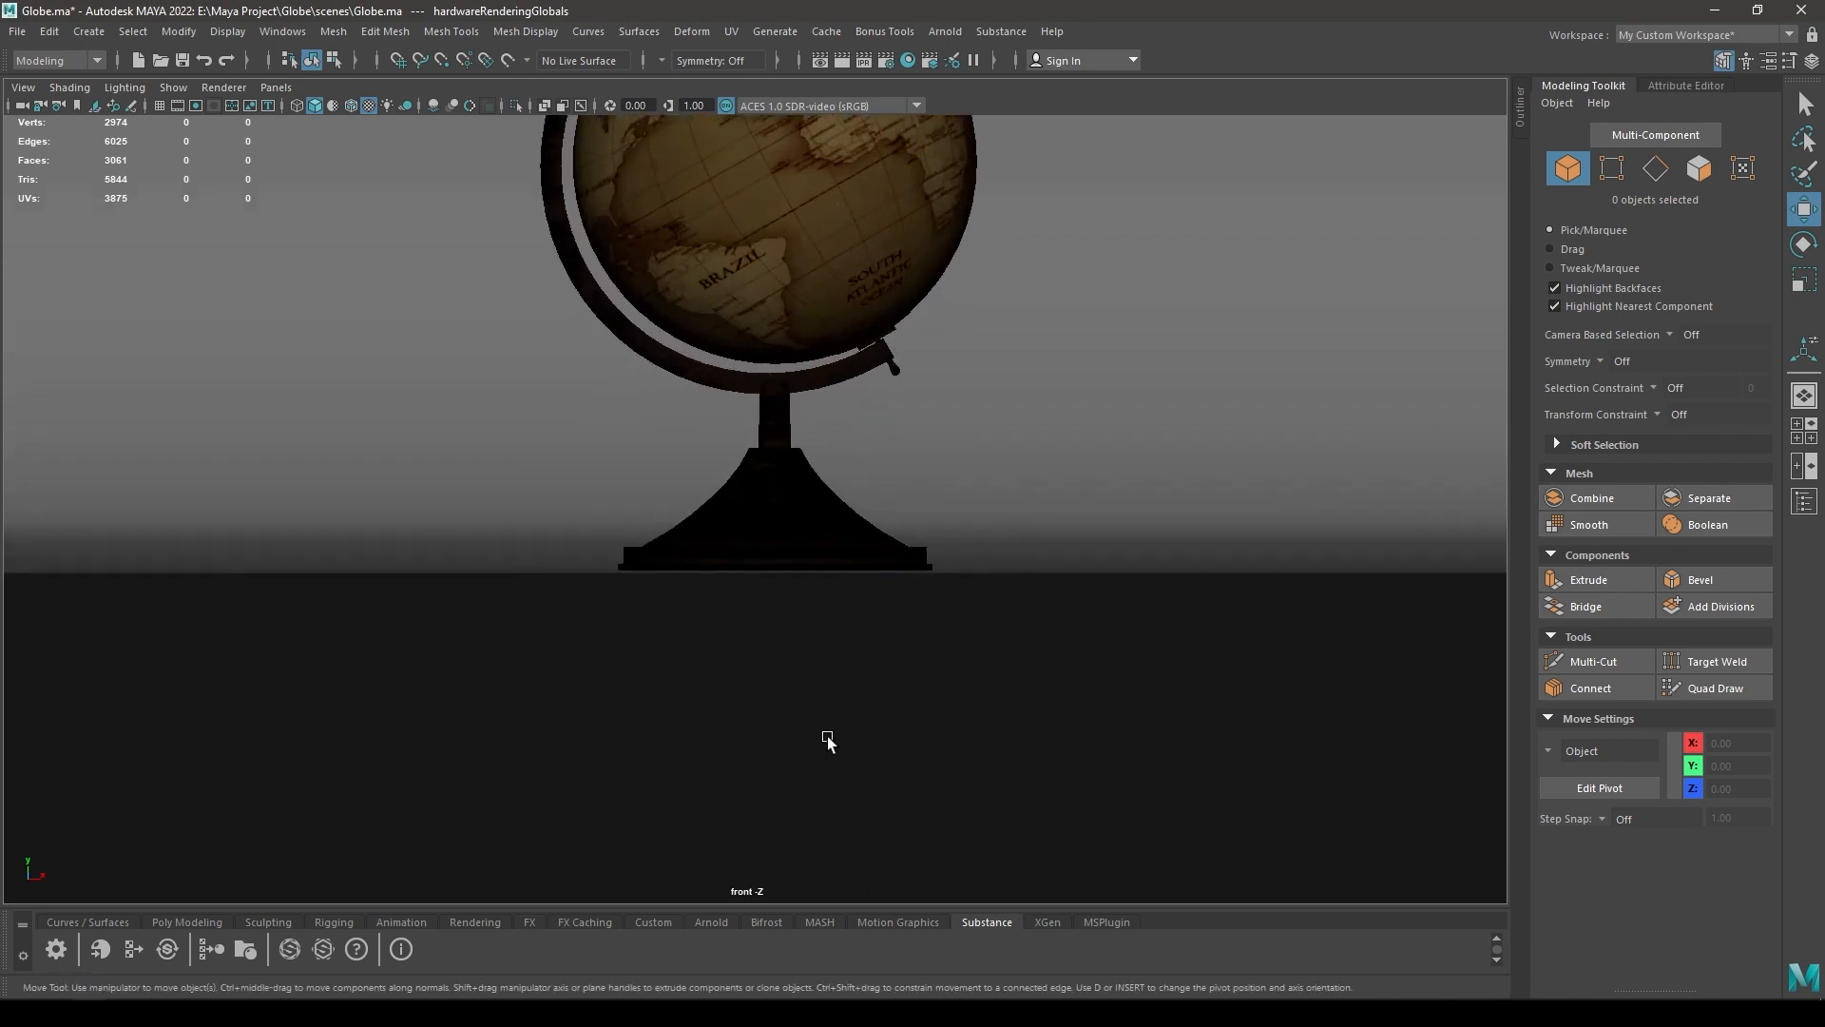
pyautogui.scroll(8, 827, 741)
pyautogui.click(1296, 697)
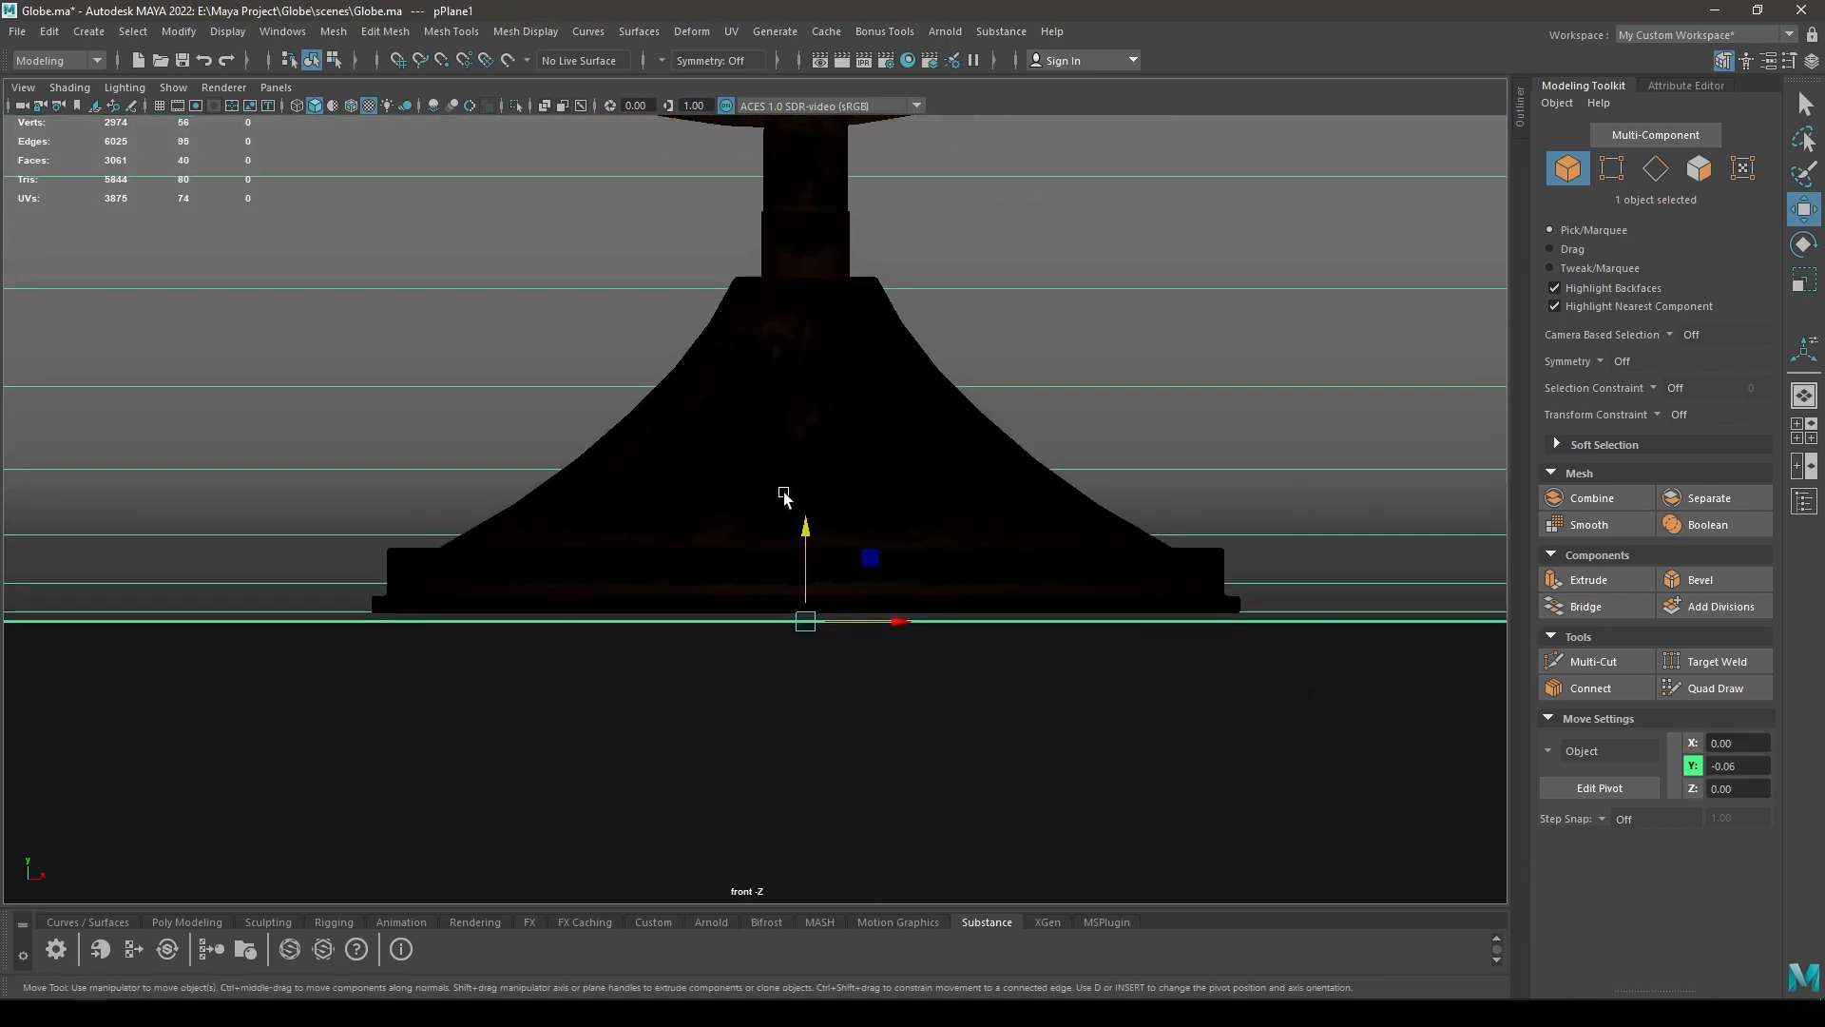
pyautogui.keyDown('alt'); pyautogui.moveTo(784, 496); pyautogui.dragTo(961, 497, button='right'); pyautogui.keyUp('alt')
pyautogui.moveTo(960, 495); pyautogui.dragTo(943, 432)
pyautogui.press('space')
pyautogui.keyDown('alt'); pyautogui.moveTo(922, 481); pyautogui.dragTo(926, 534); pyautogui.keyUp('alt')
pyautogui.moveTo(927, 534)
pyautogui.keyDown('alt'); pyautogui.mouseDown(button='right')
pyautogui.moveTo(766, 436)
pyautogui.moveTo(849, 457)
pyautogui.moveTo(950, 548)
pyautogui.mouseUp(button='right'); pyautogui.keyUp('alt')
pyautogui.keyDown('alt'); pyautogui.moveTo(949, 548); pyautogui.dragTo(1043, 551); pyautogui.keyUp('alt')
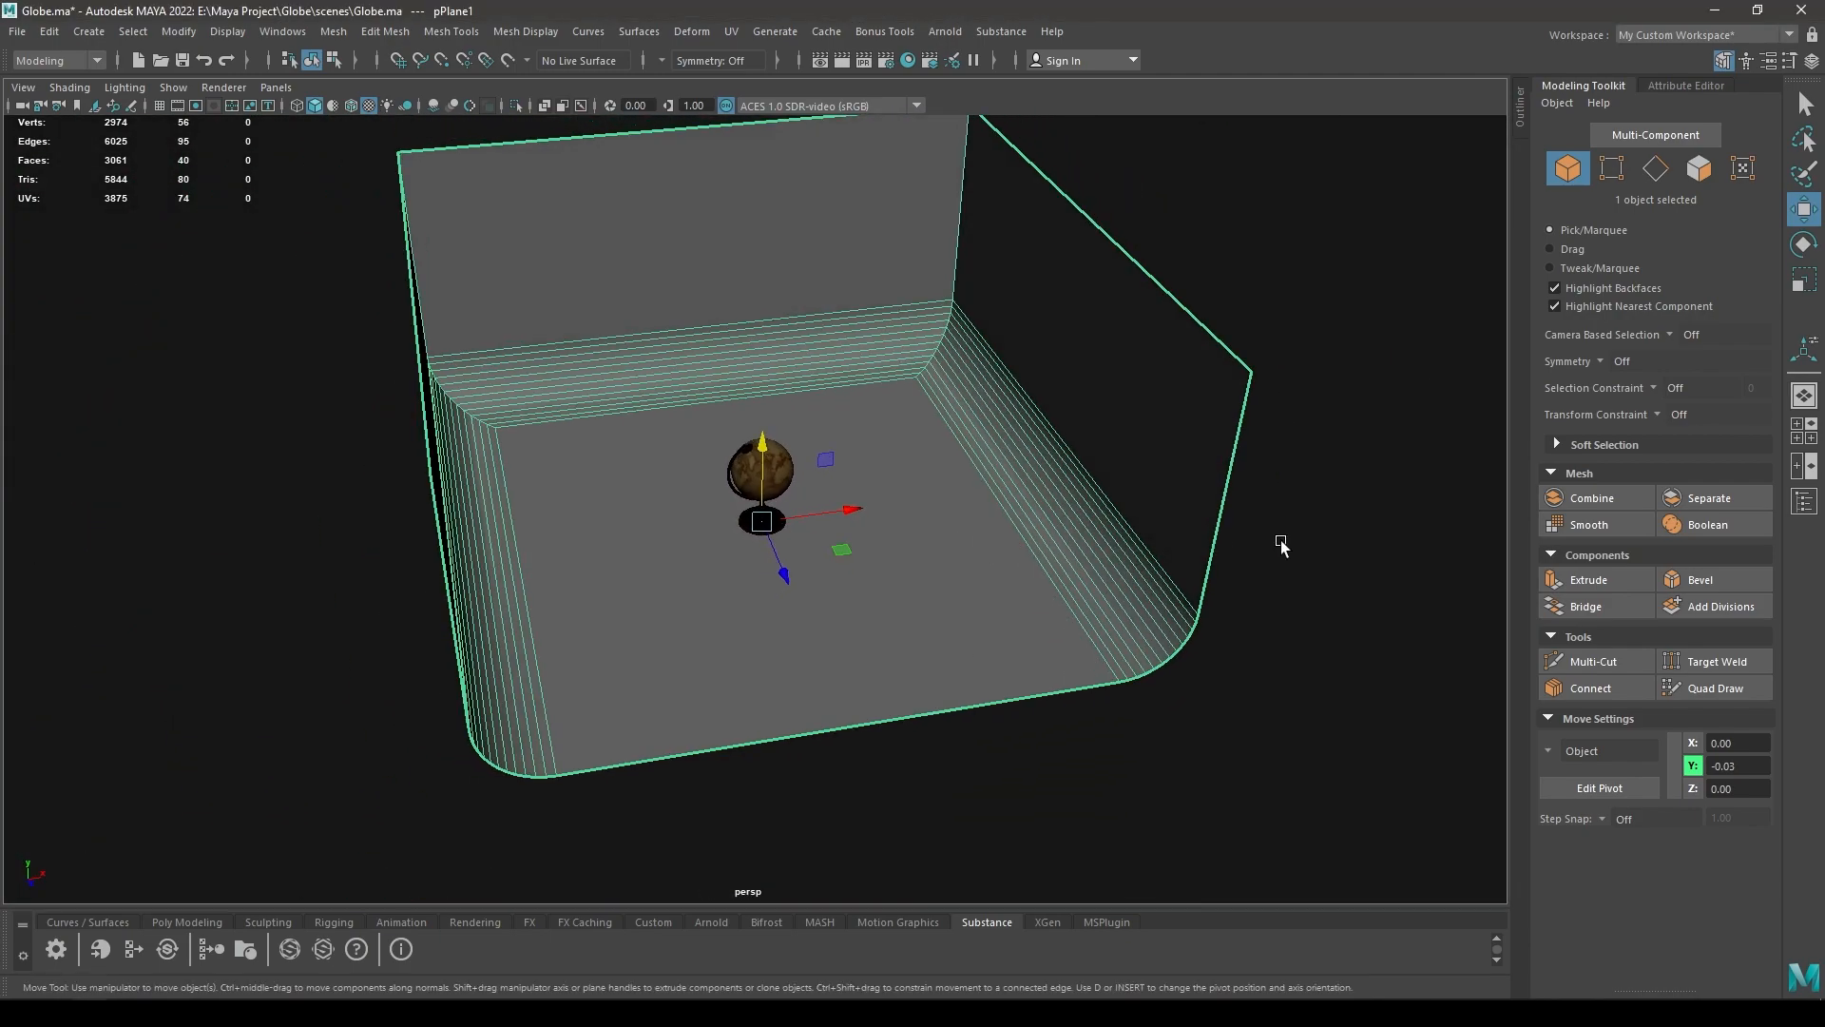
pyautogui.click(1281, 544)
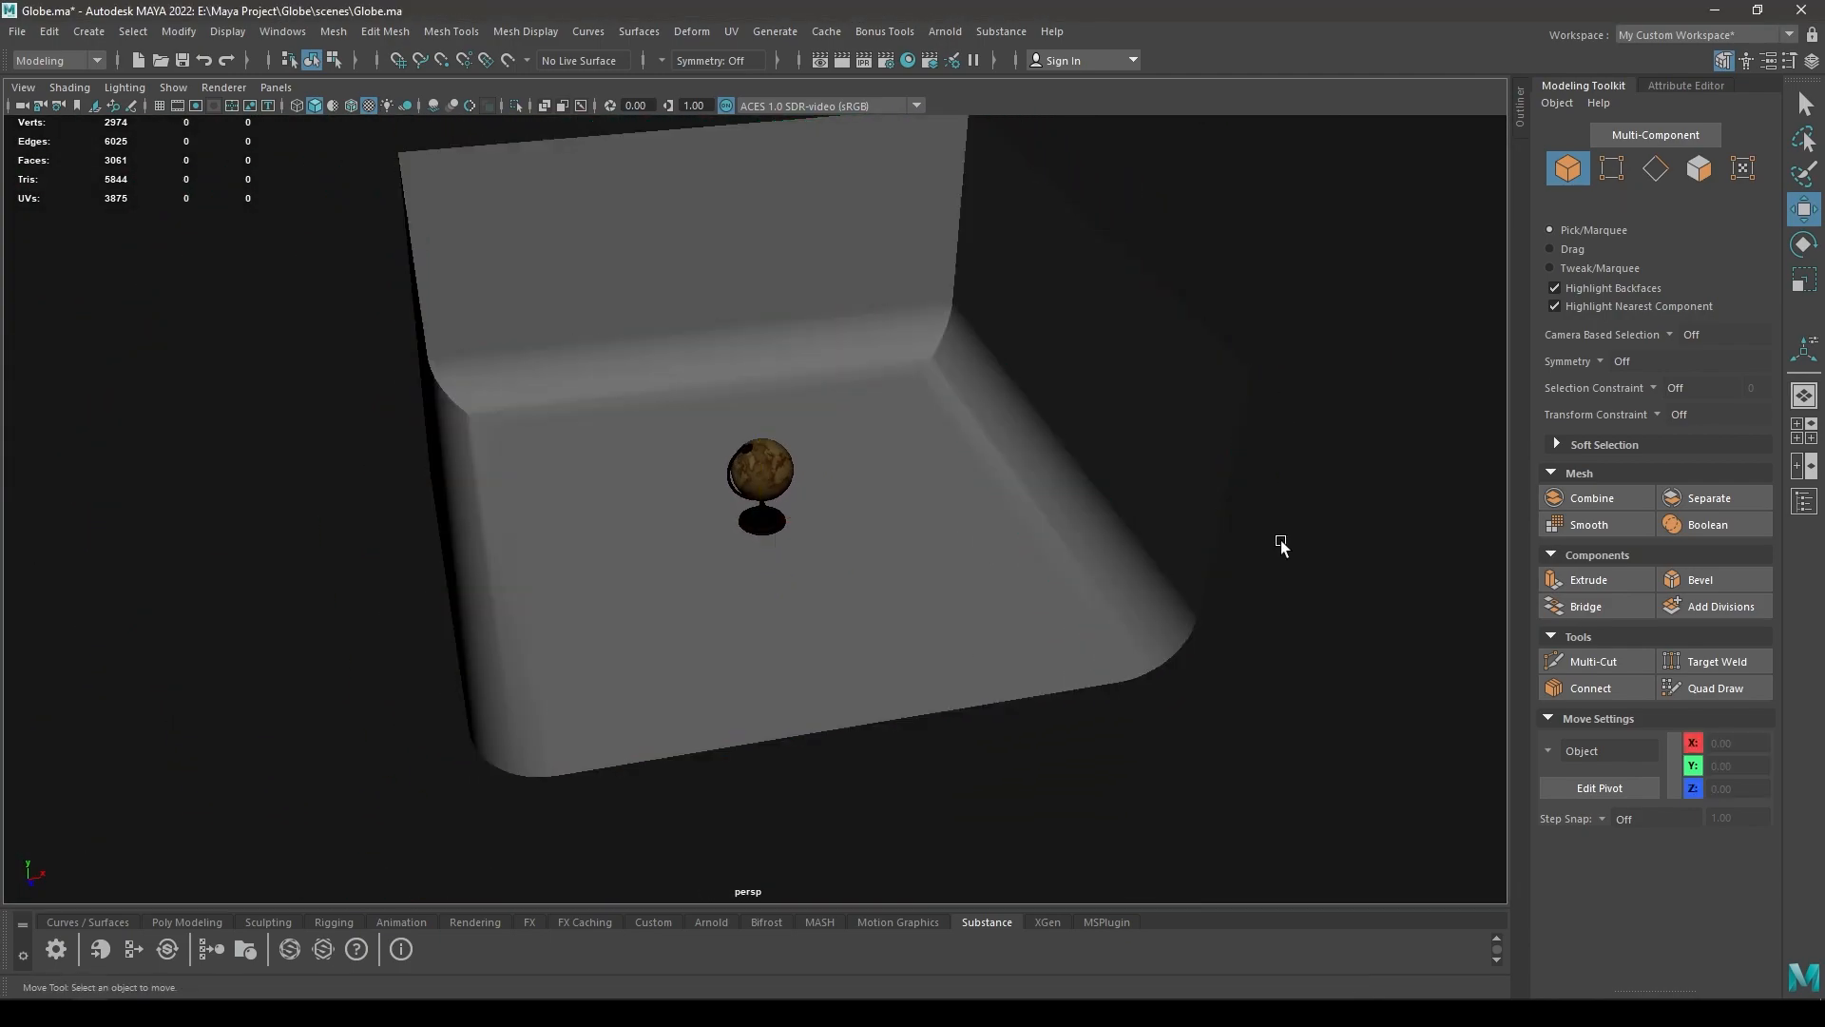
# Create an Arnold skydome light and connect a file texture to its color.
pyautogui.click(945, 31)
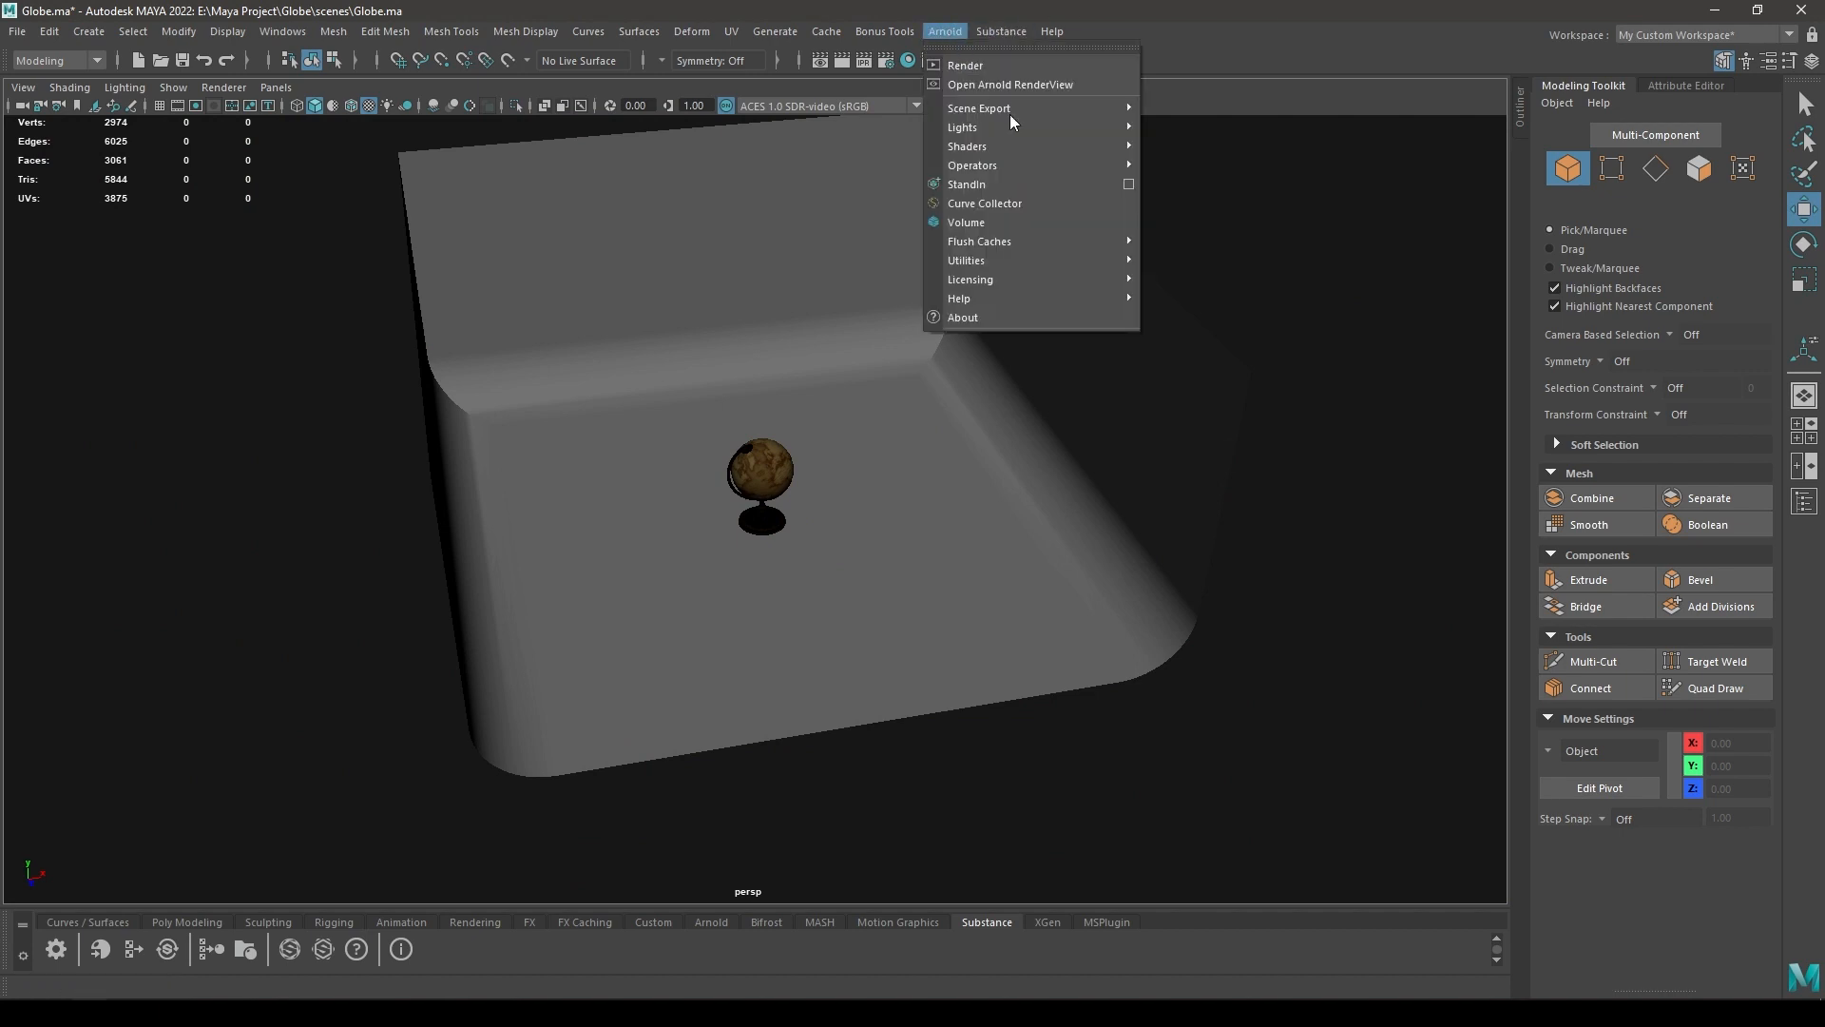
pyautogui.moveTo(1023, 143)
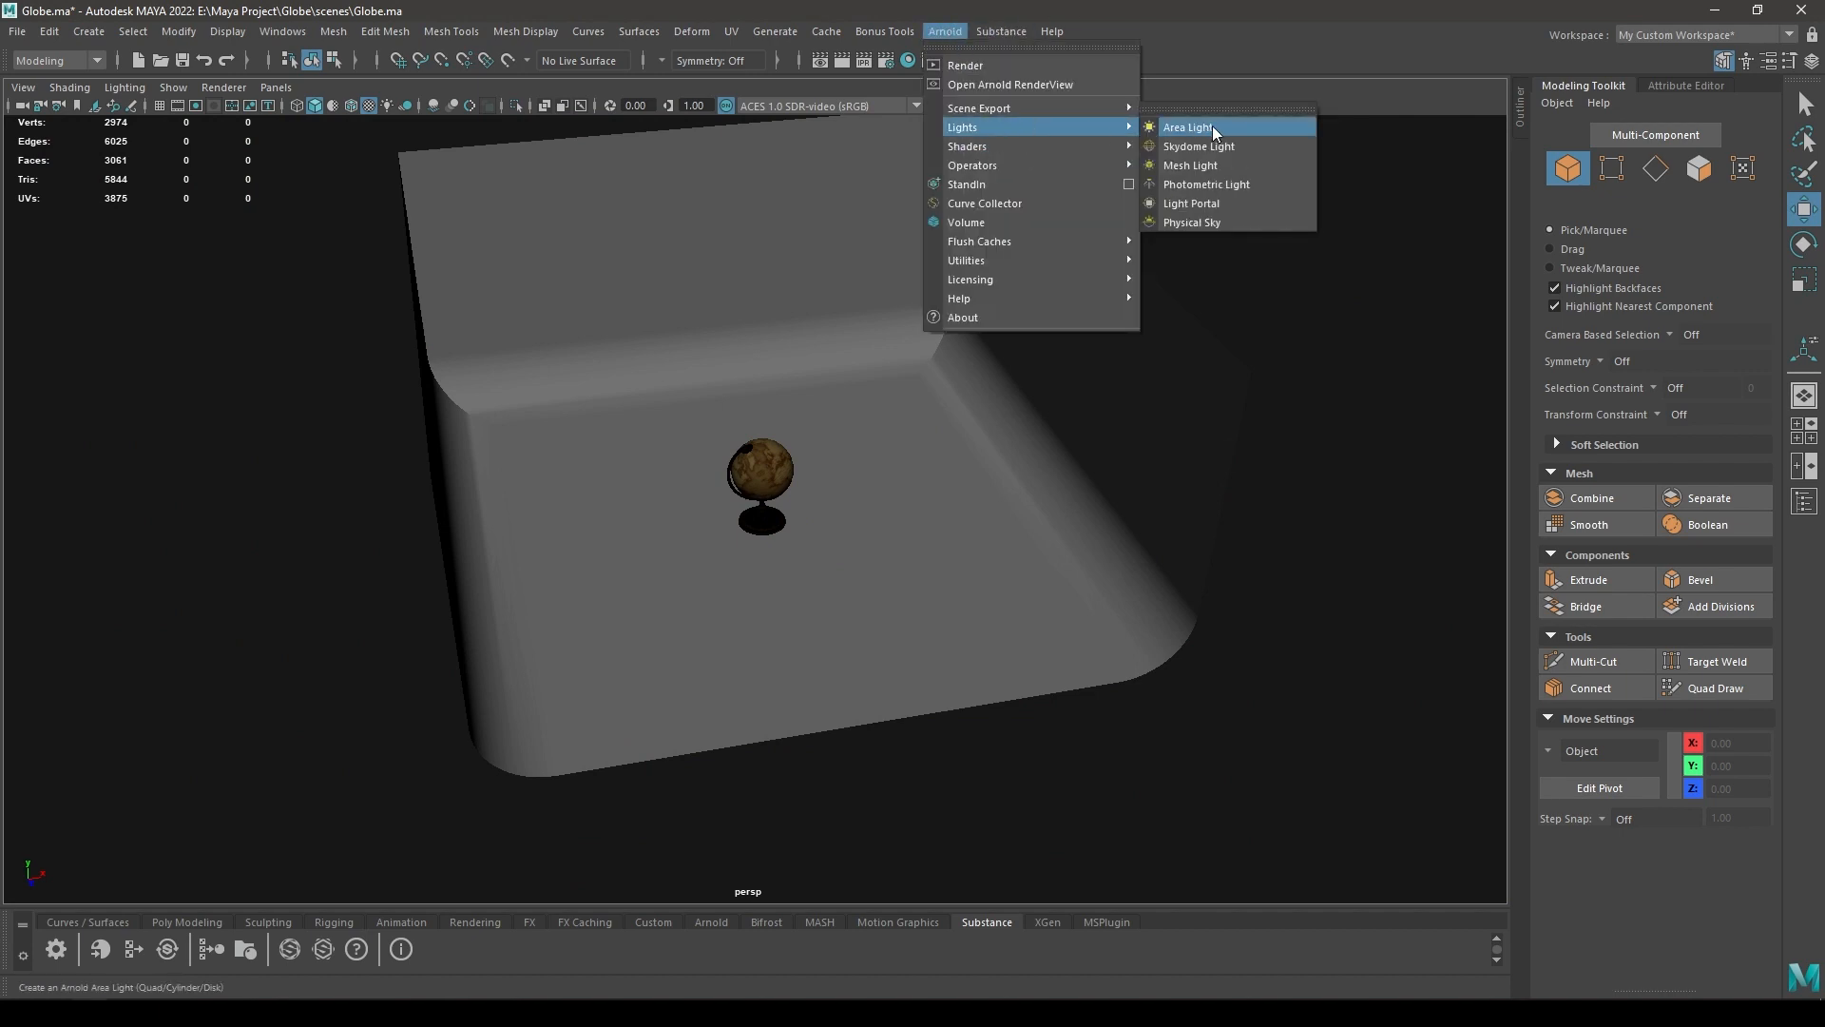
pyautogui.click(1221, 145)
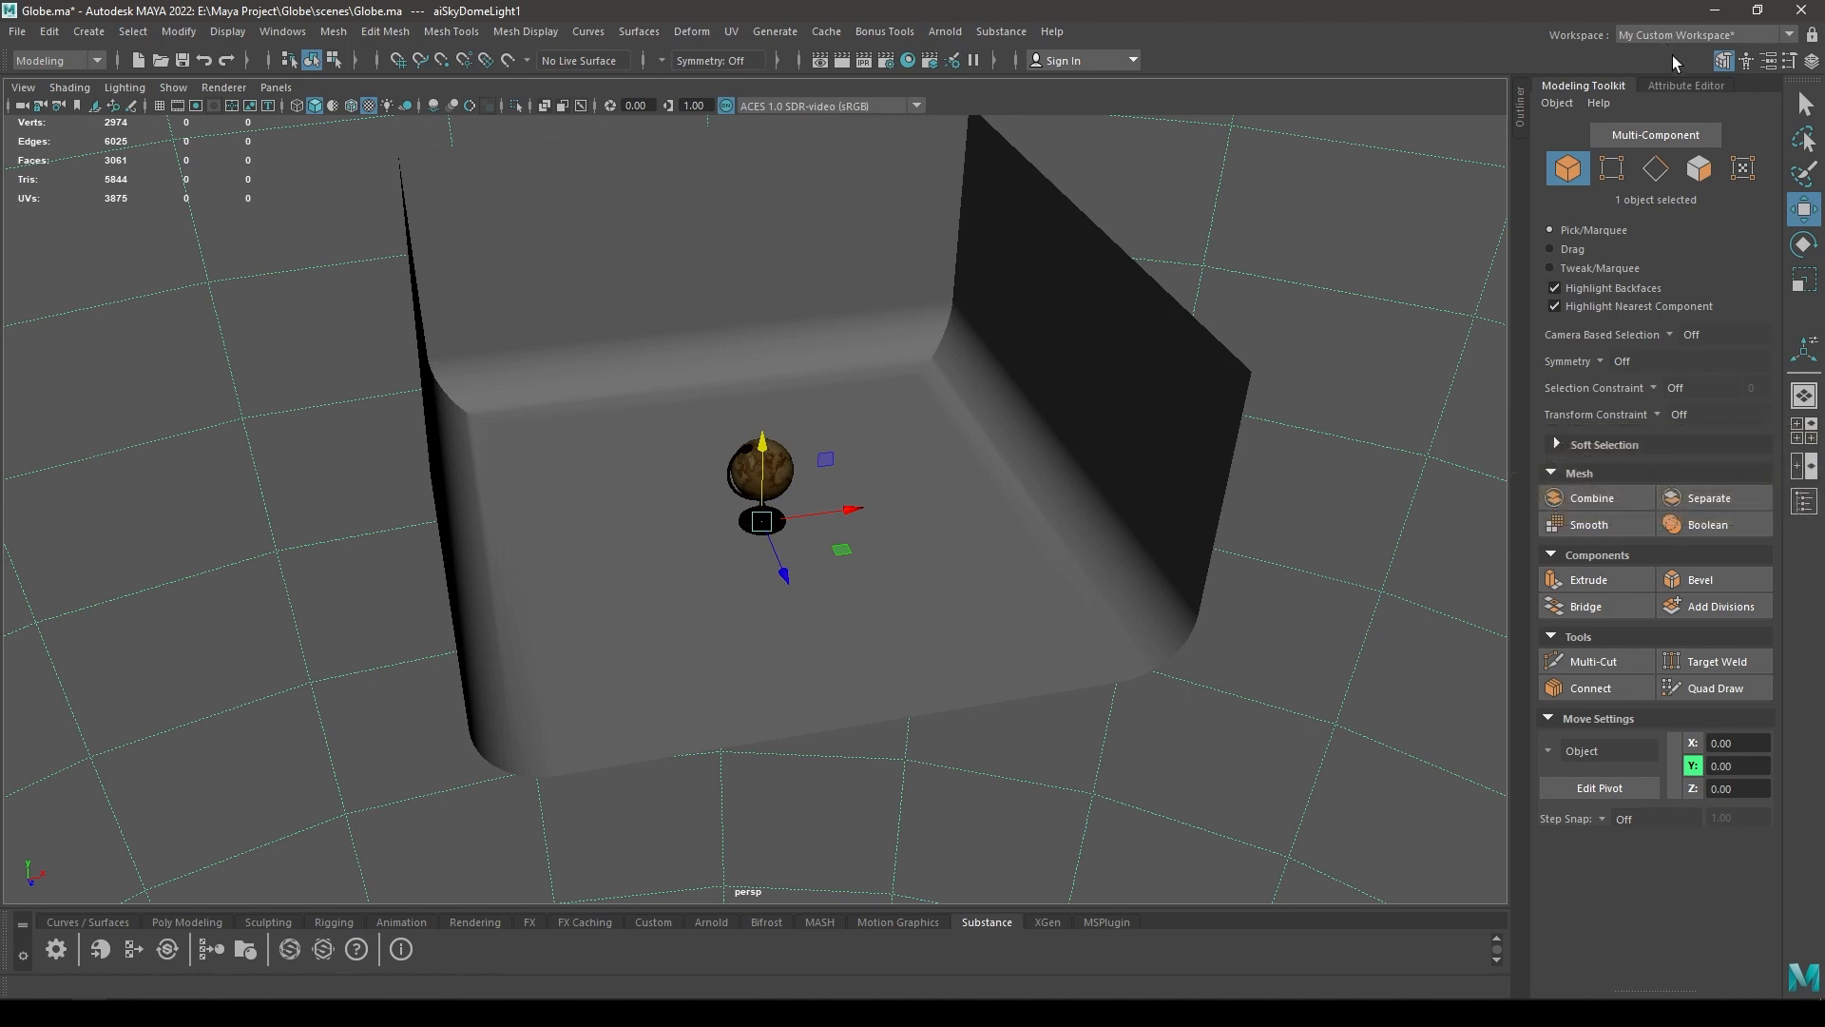
pyautogui.click(1683, 85)
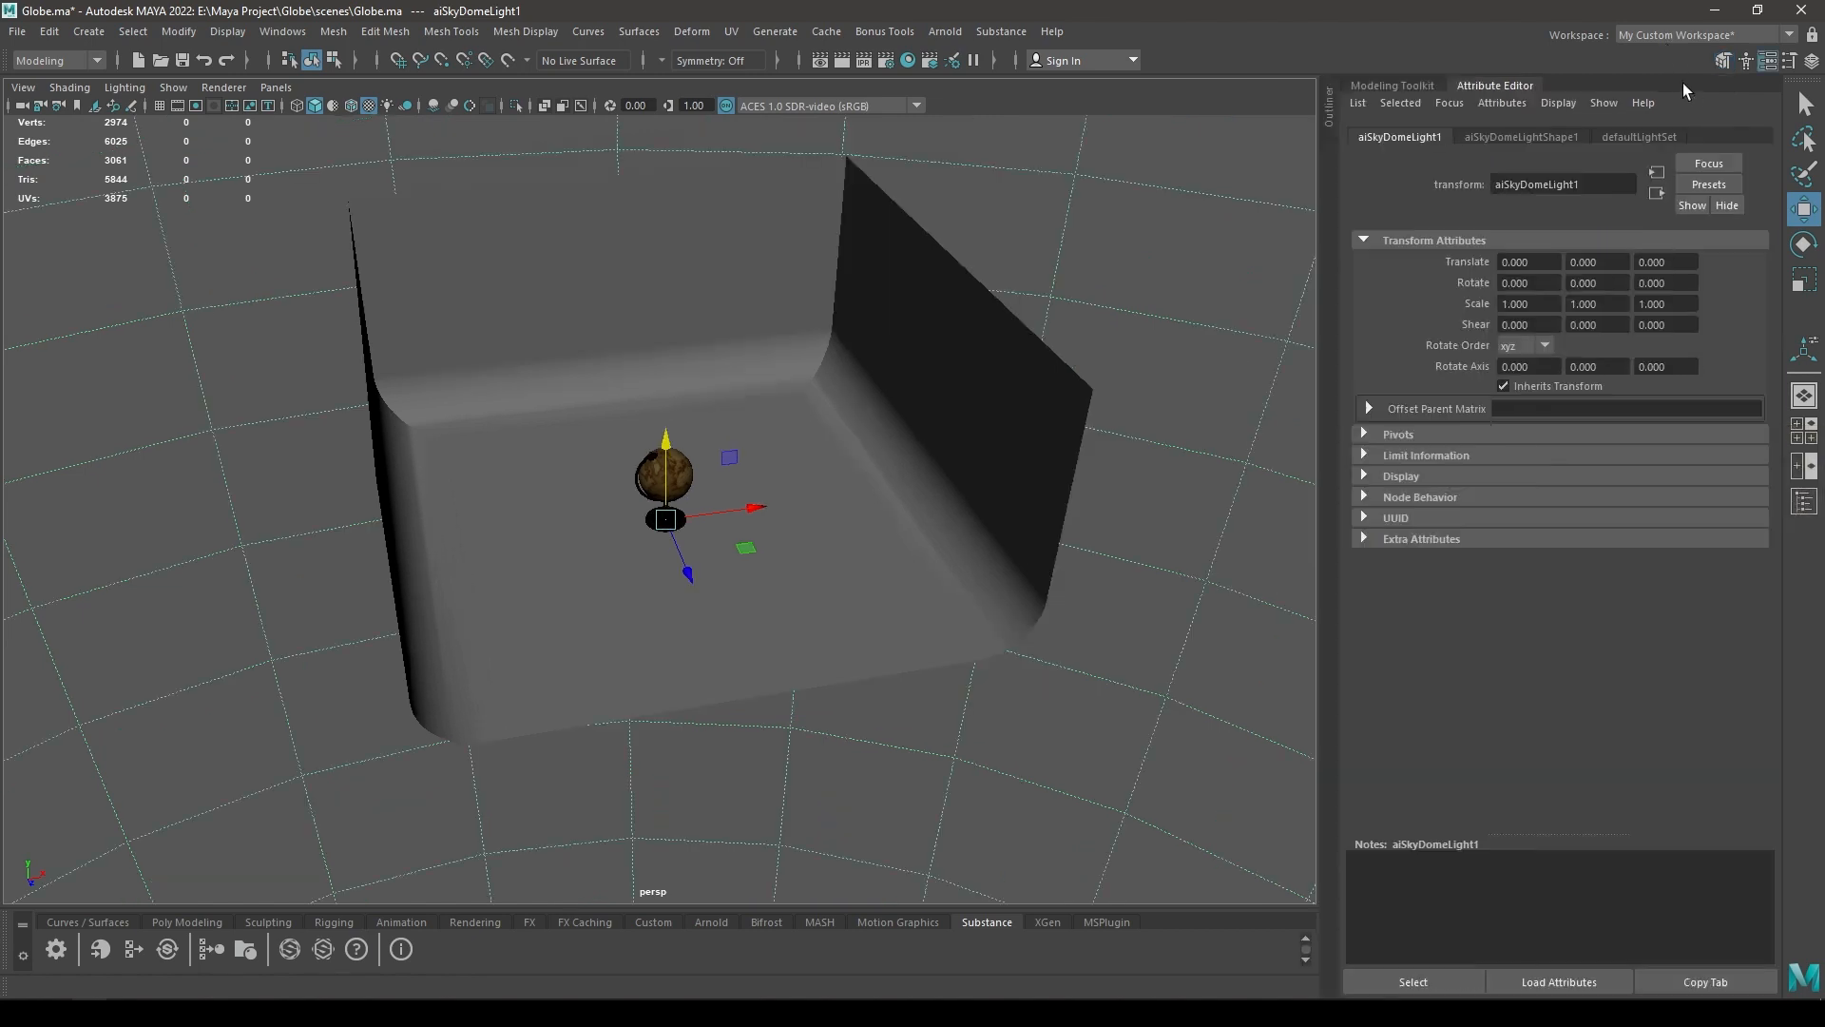
pyautogui.click(1537, 141)
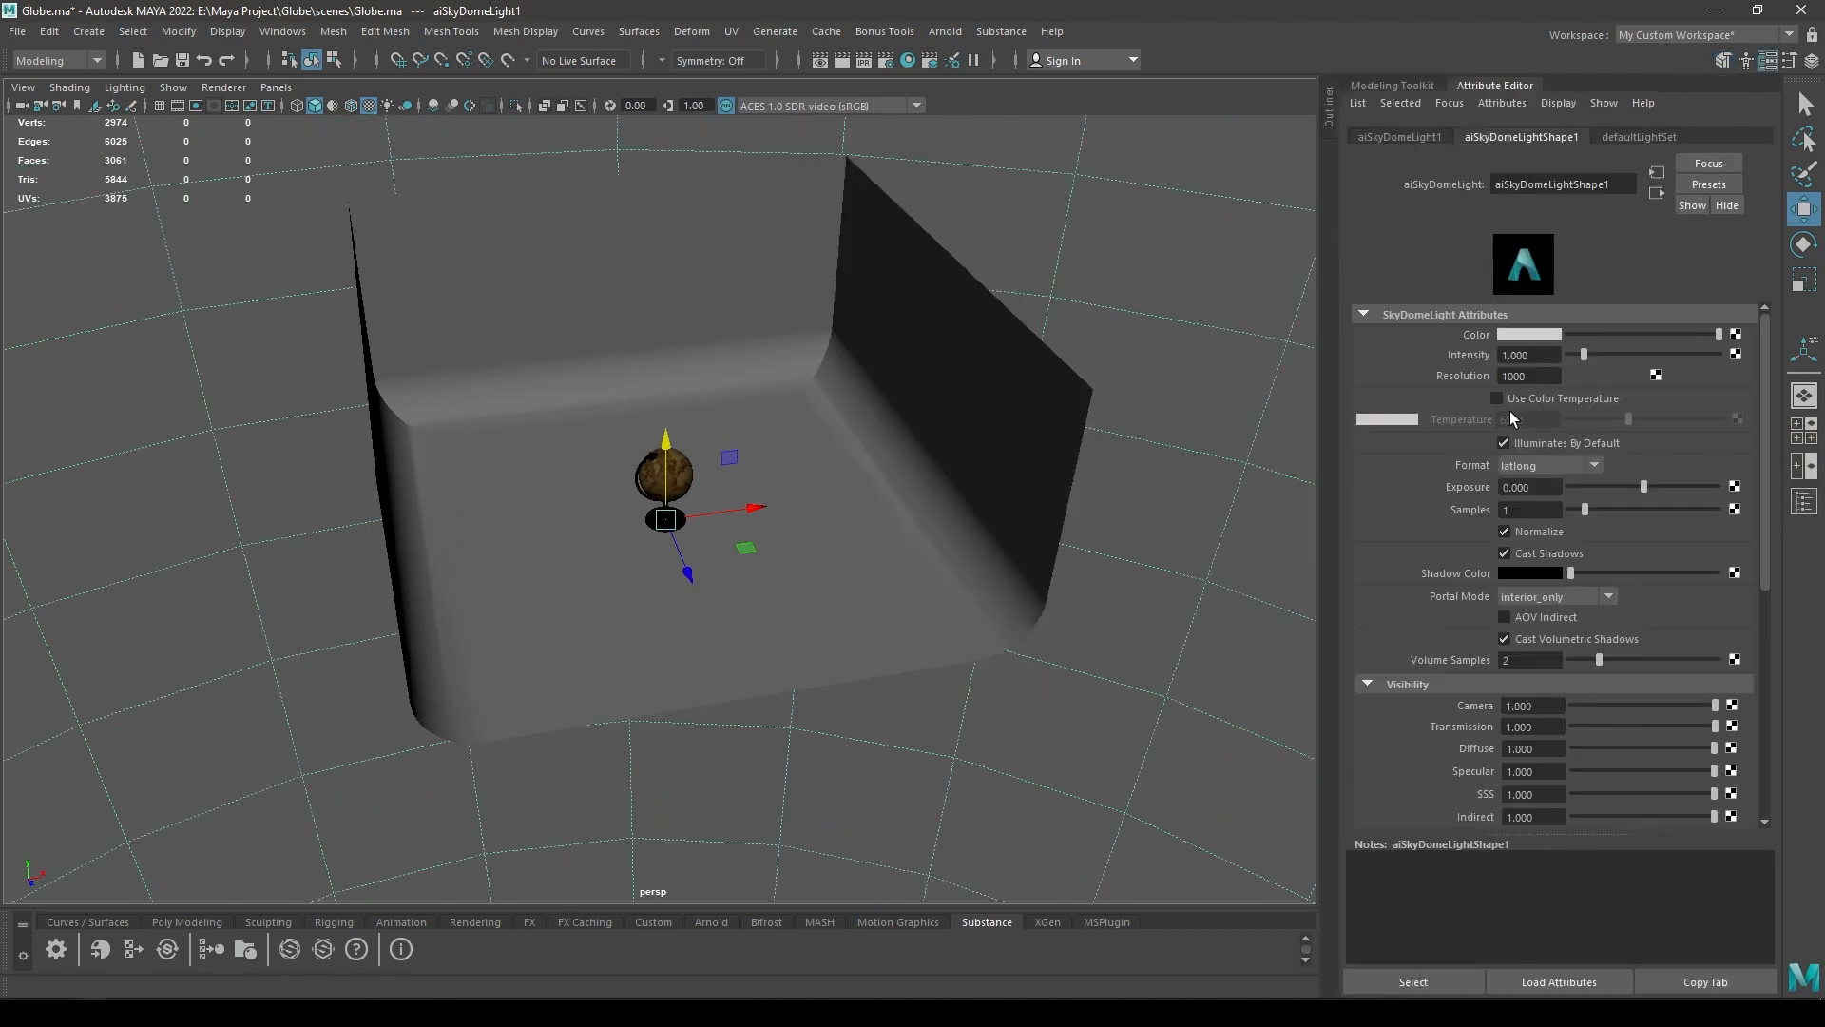
pyautogui.click(1736, 335)
pyautogui.click(777, 529)
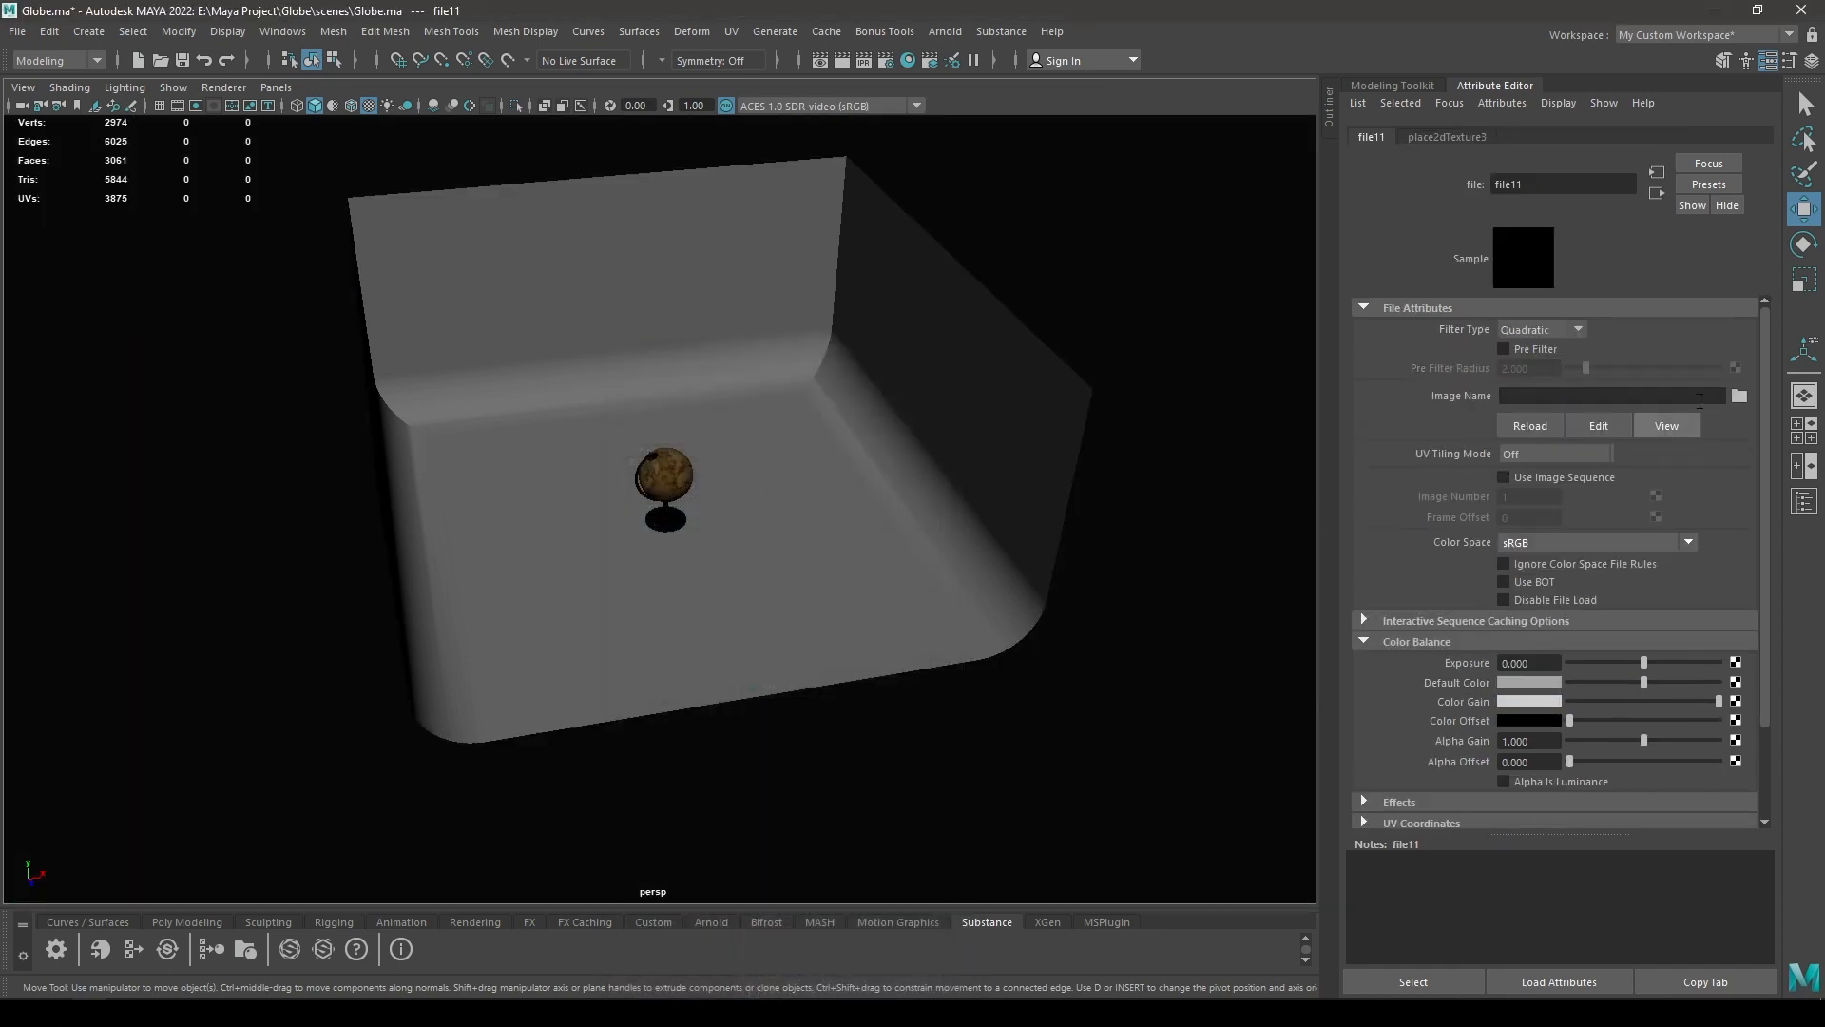
# Load photo_studio_loft_hall_4k.exr from the sourceimages folder as the skydome light's image.
pyautogui.click(1739, 395)
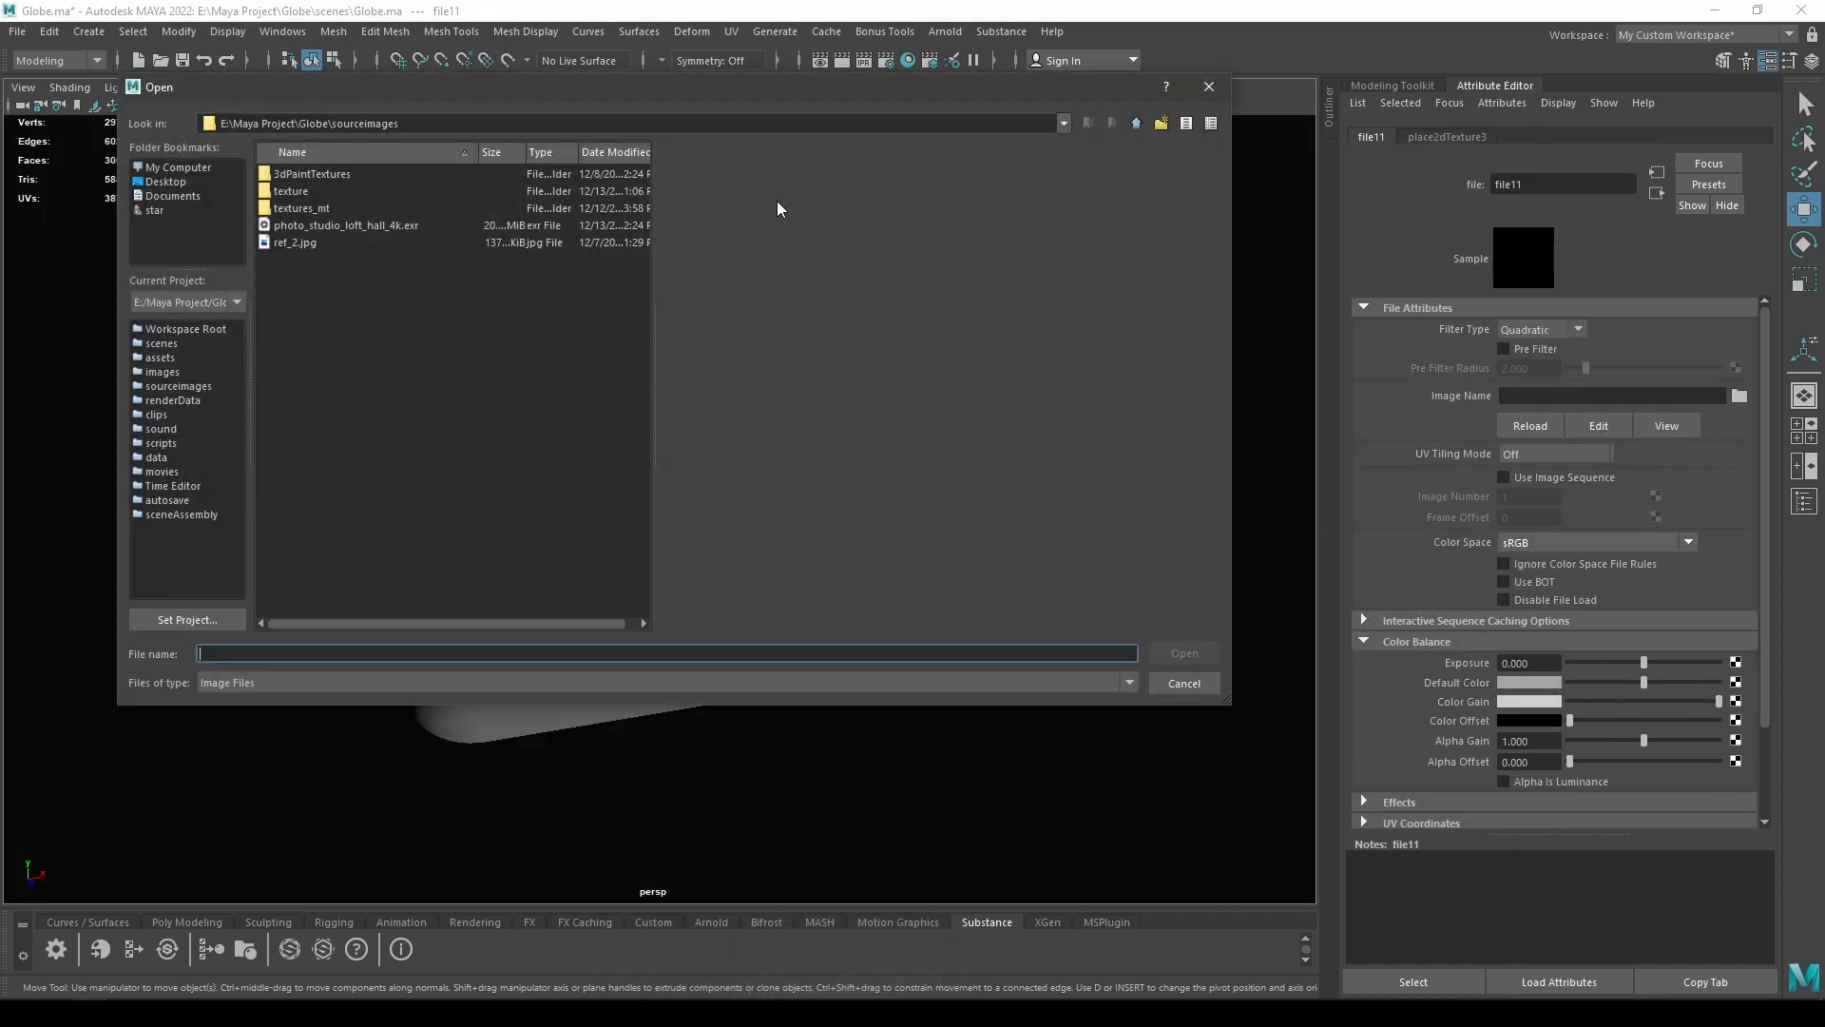
pyautogui.click(339, 225)
pyautogui.moveTo(410, 94); pyautogui.dragTo(750, 136)
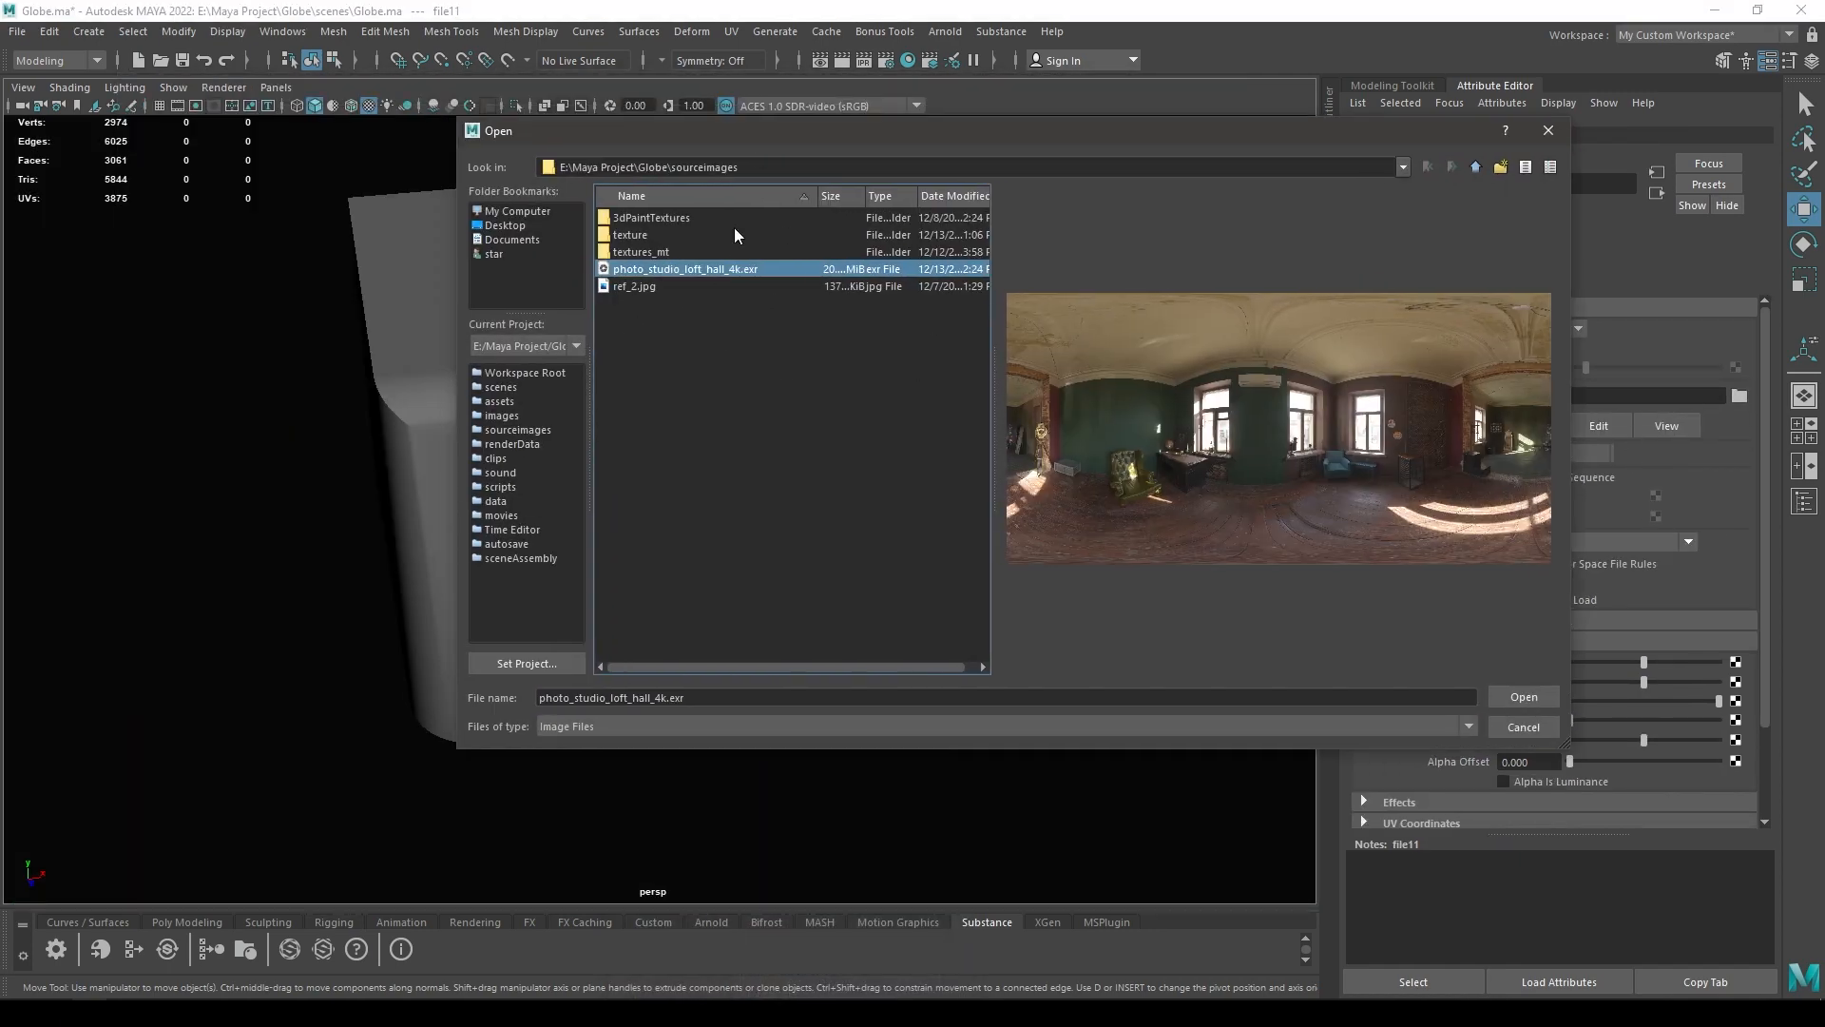
pyautogui.click(1500, 697)
pyautogui.scroll(-1, 1521, 590)
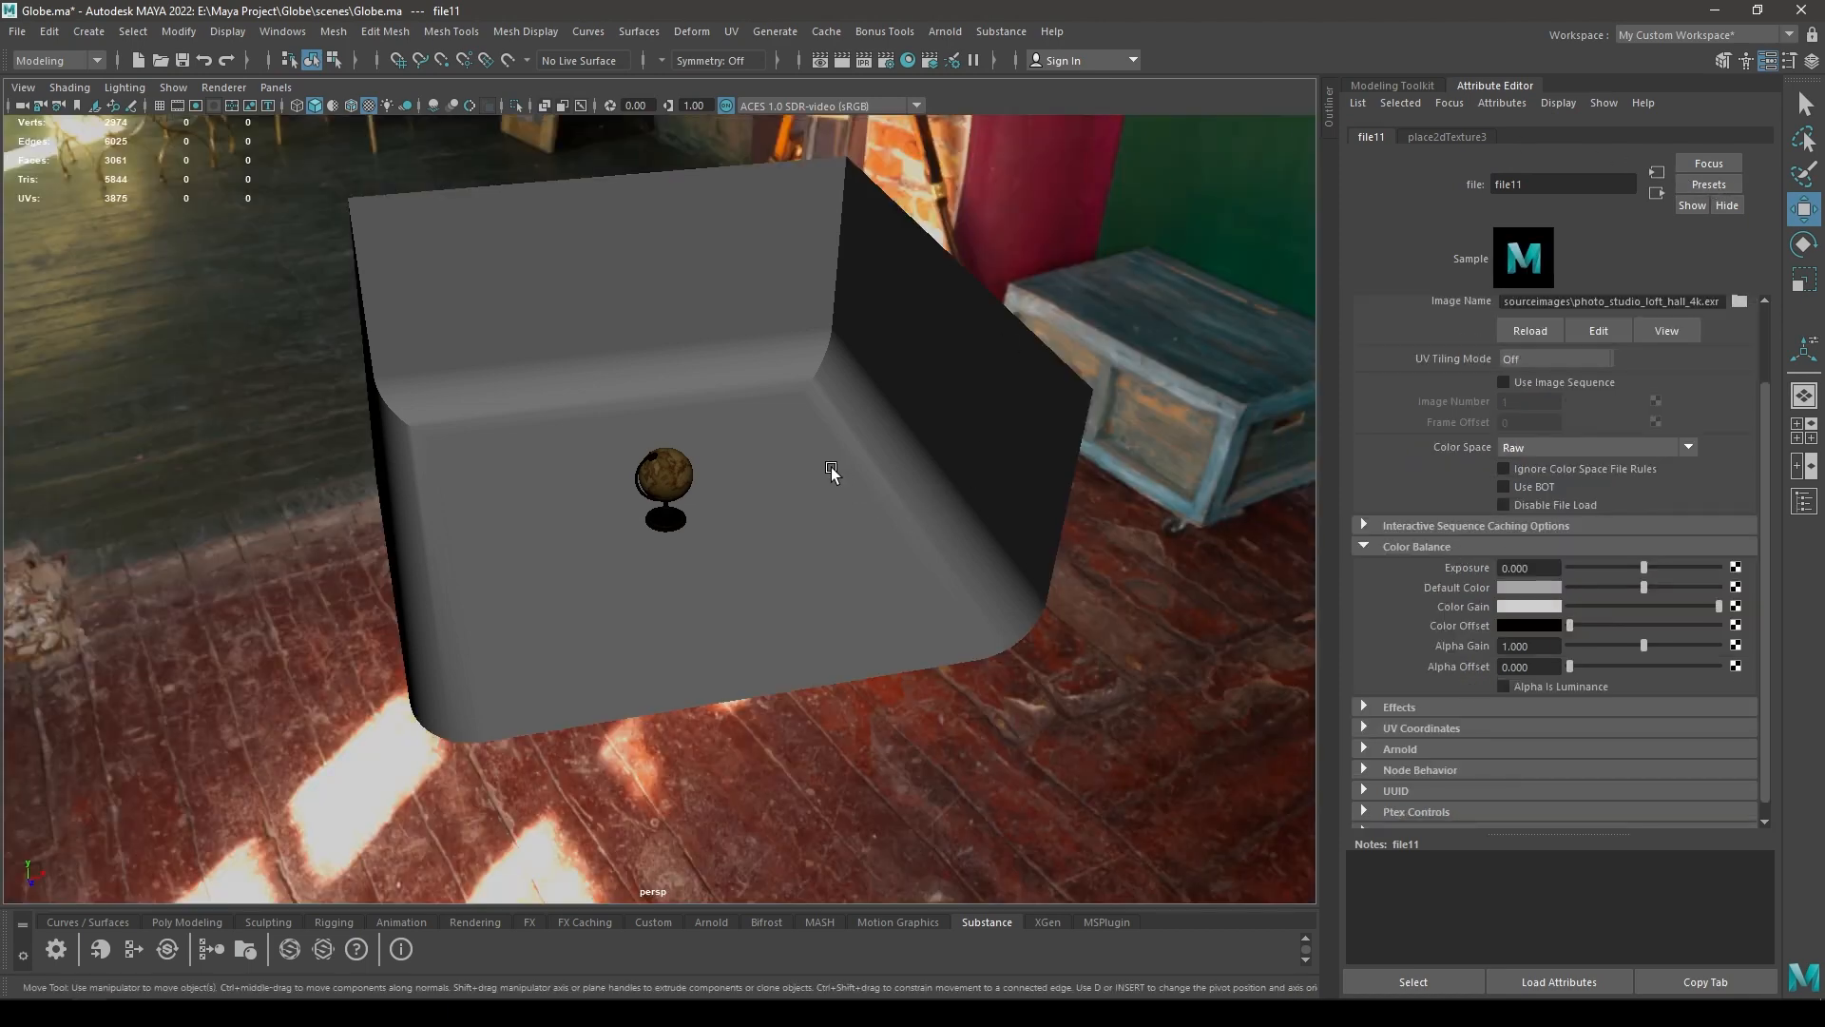
# Create a new camera and look through it in the viewport.
pyautogui.keyDown('alt'); pyautogui.moveTo(830, 476); pyautogui.dragTo(818, 560); pyautogui.keyUp('alt')
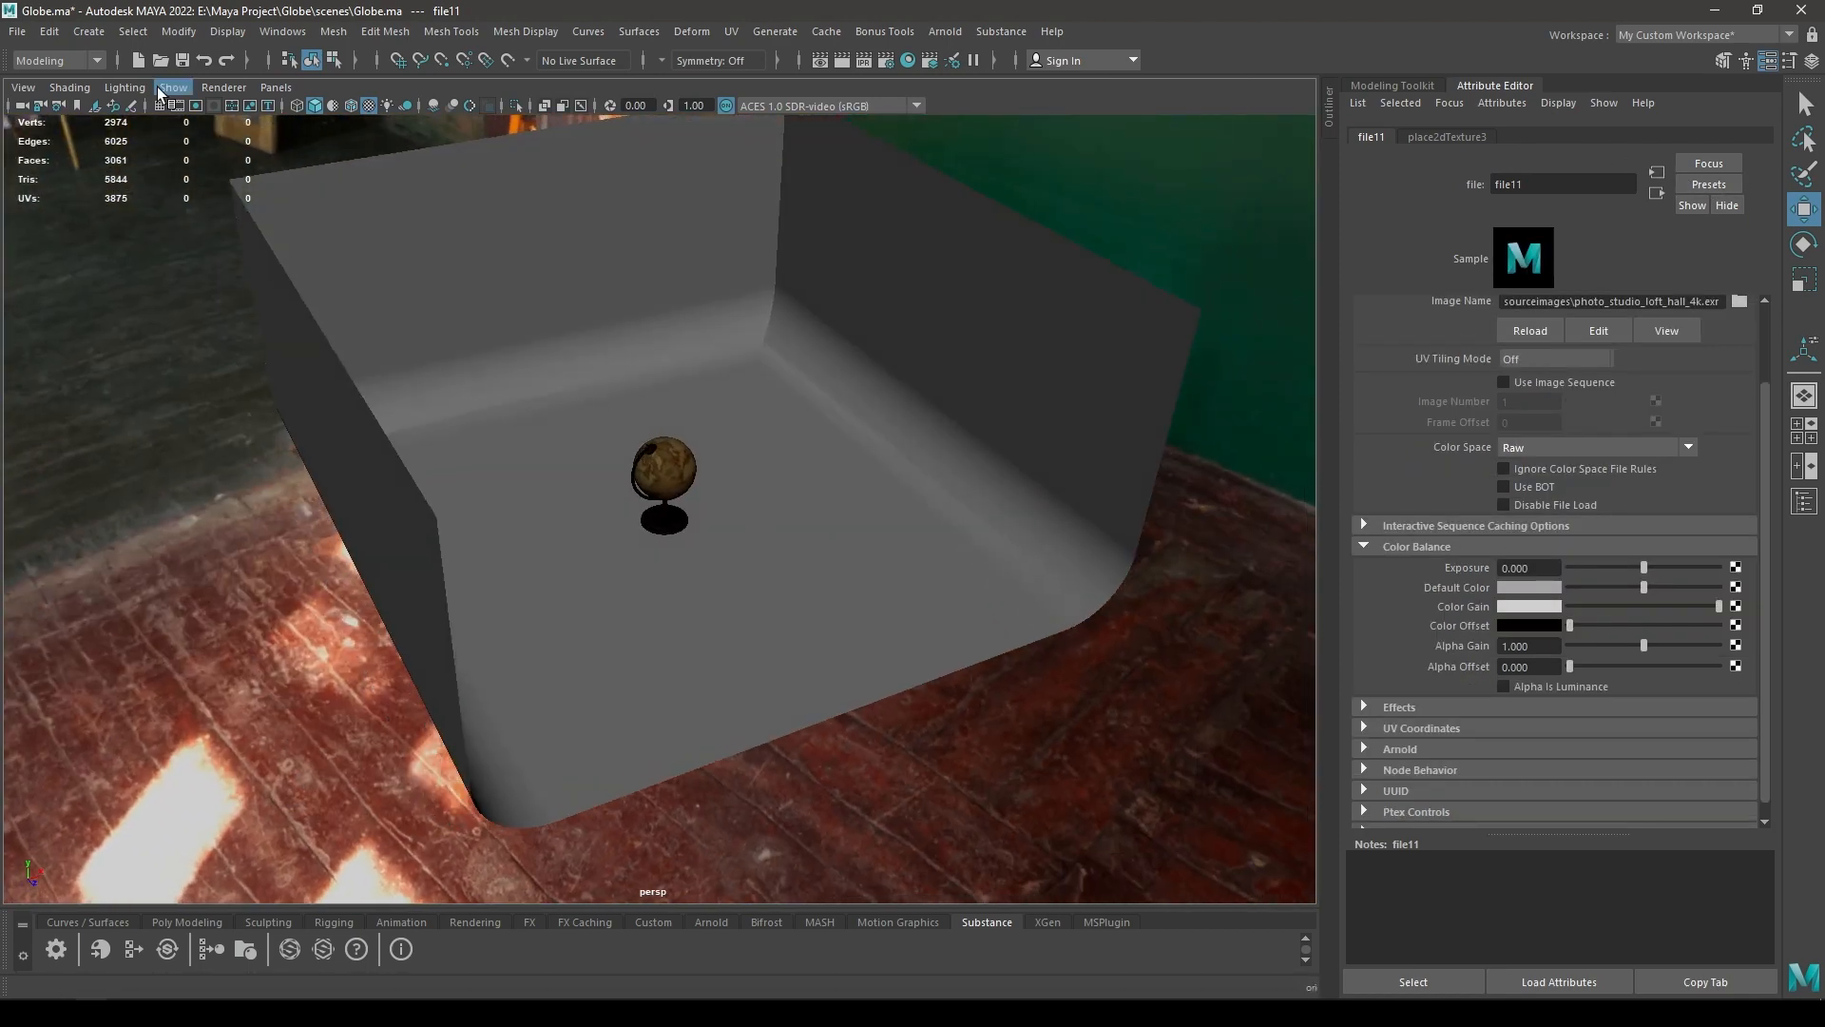
pyautogui.click(88, 31)
pyautogui.moveTo(173, 156)
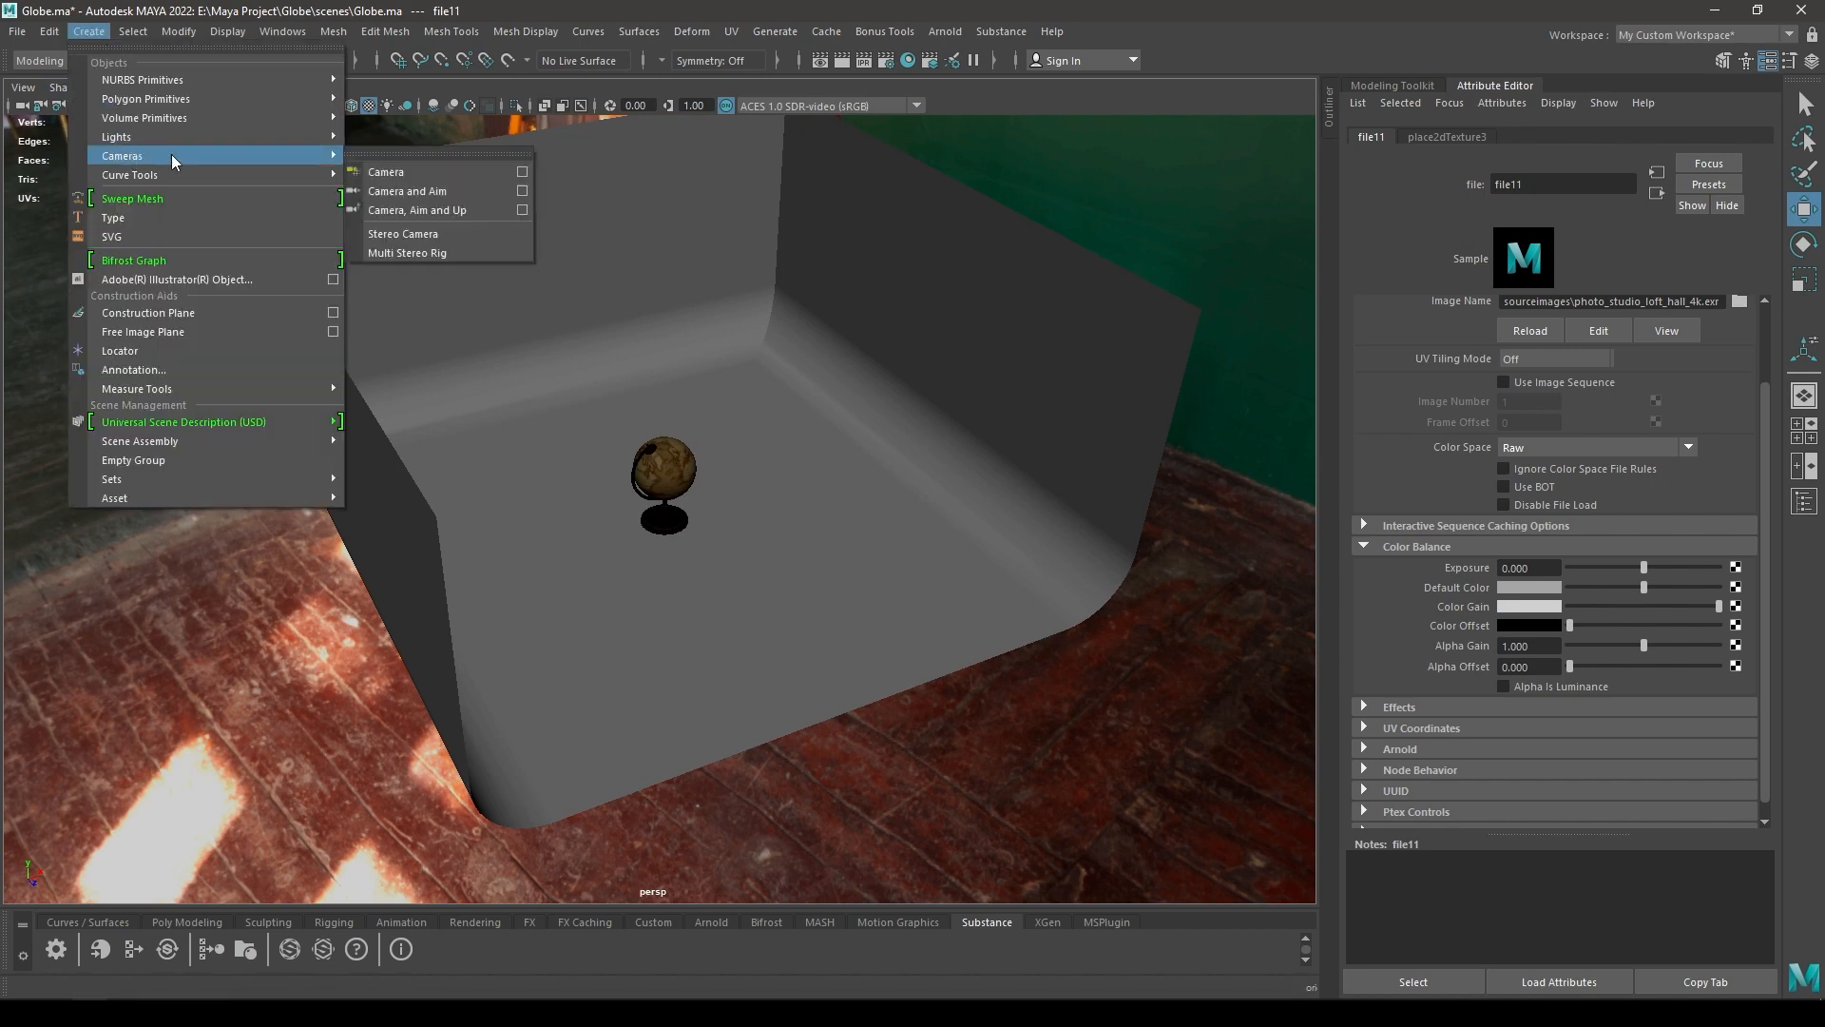
pyautogui.click(436, 181)
pyautogui.keyDown('alt'); pyautogui.moveTo(618, 475); pyautogui.dragTo(708, 529); pyautogui.keyUp('alt')
pyautogui.click(276, 87)
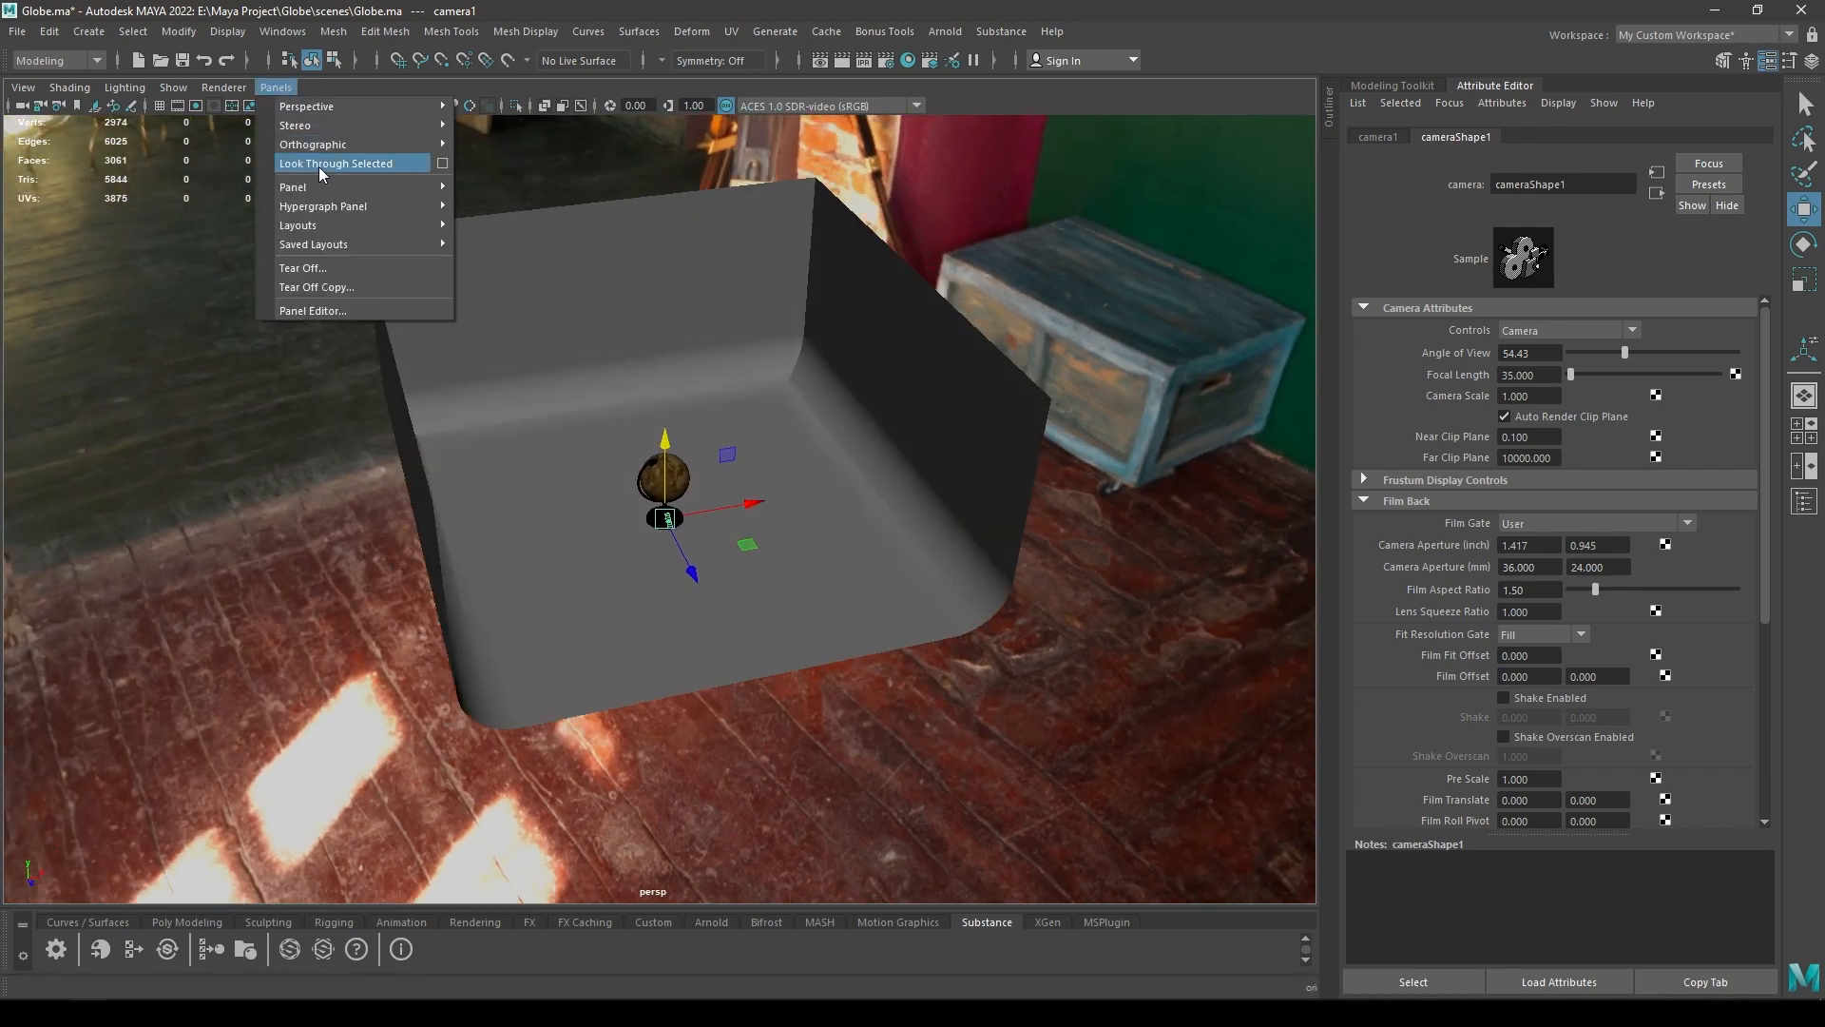
pyautogui.click(330, 164)
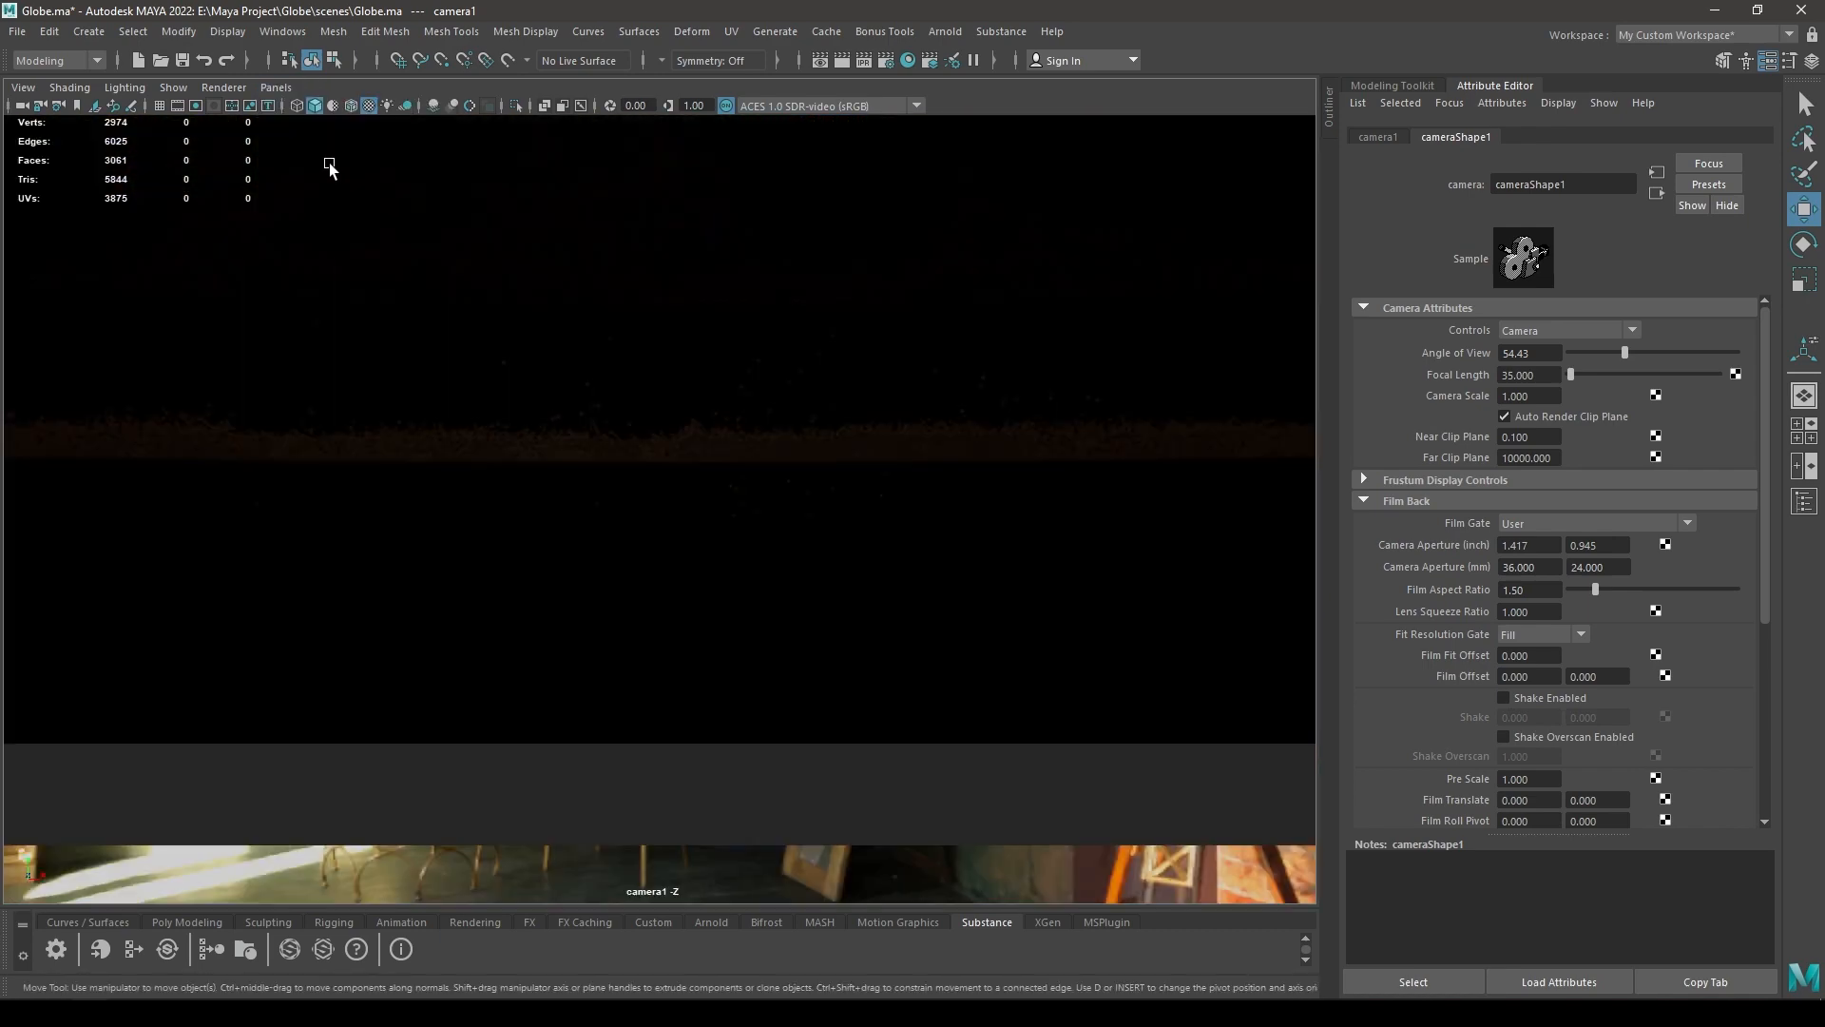
# Frame the globe through the new camera from slightly above, filling most of the view's height against the backdrop.
pyautogui.keyDown('alt'); pyautogui.moveTo(881, 698); pyautogui.dragTo(538, 282, button='right'); pyautogui.keyUp('alt')
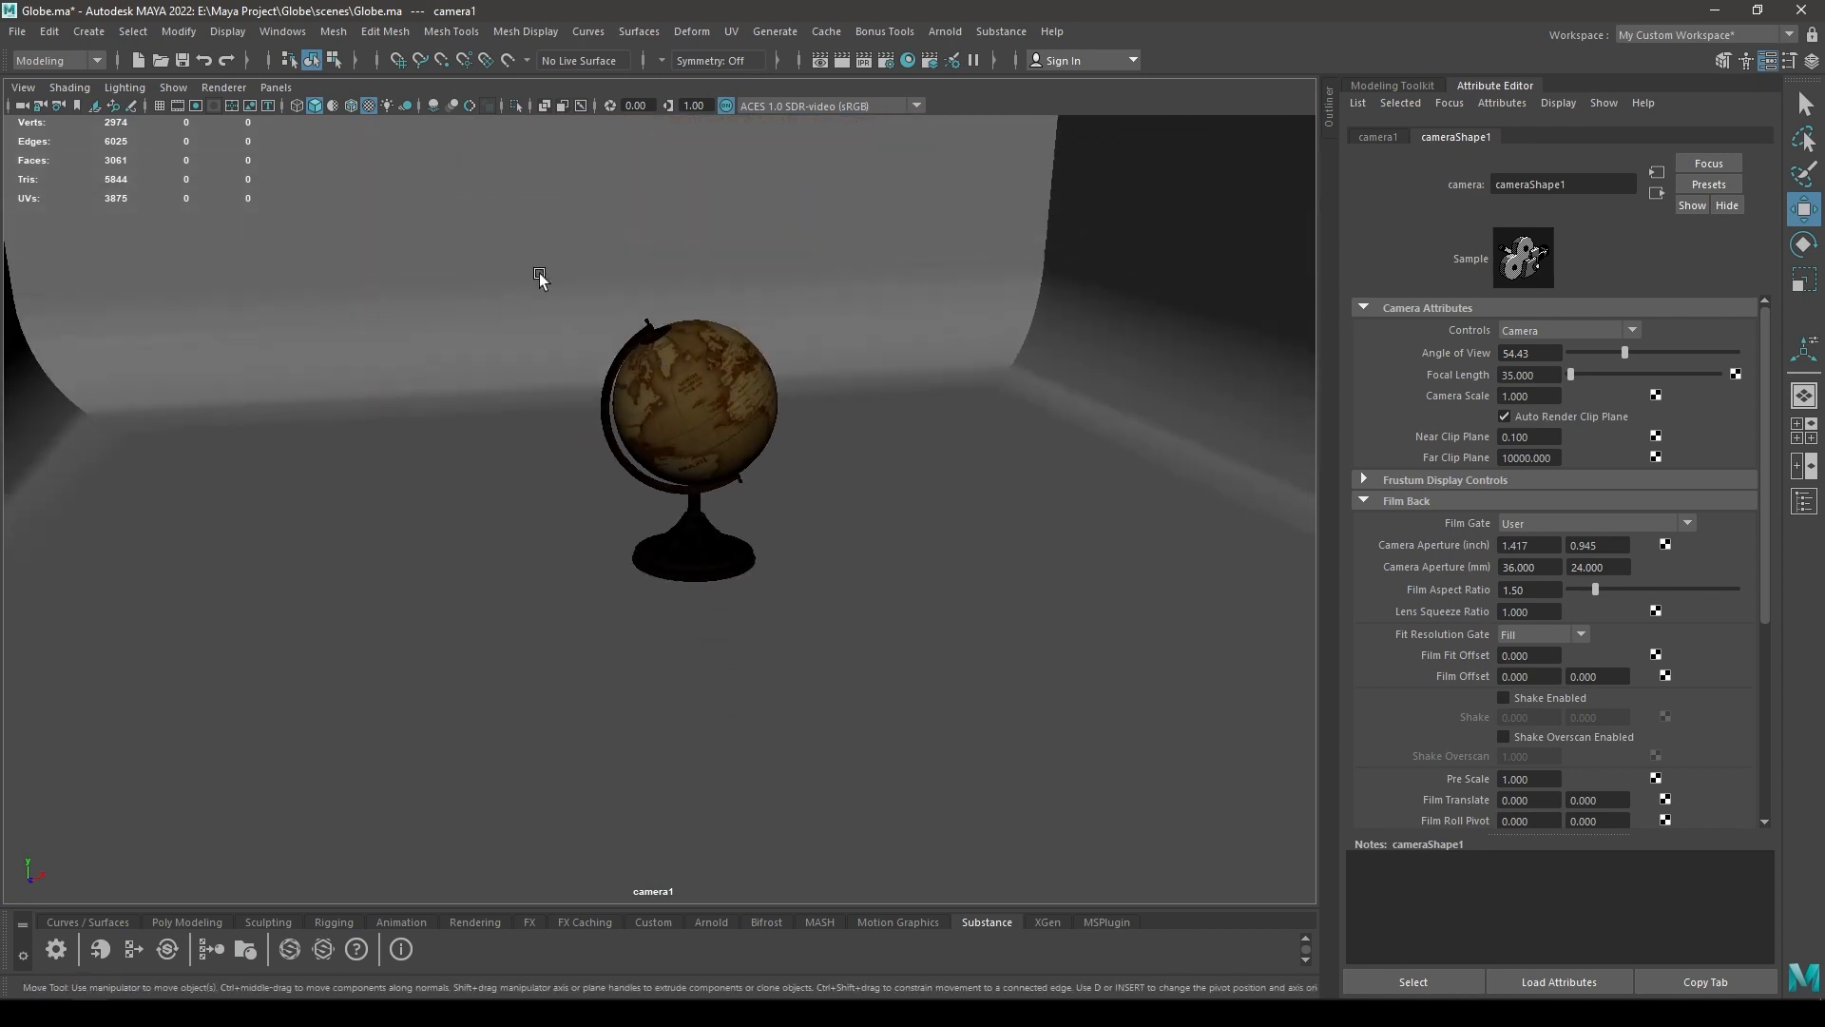
pyautogui.keyDown('alt'); pyautogui.moveTo(538, 282); pyautogui.dragTo(655, 532); pyautogui.keyUp('alt')
pyautogui.keyDown('alt'); pyautogui.moveTo(656, 532); pyautogui.dragTo(727, 637, button='right'); pyautogui.keyUp('alt')
pyautogui.keyDown('alt'); pyautogui.moveTo(727, 637); pyautogui.dragTo(704, 526); pyautogui.keyUp('alt')
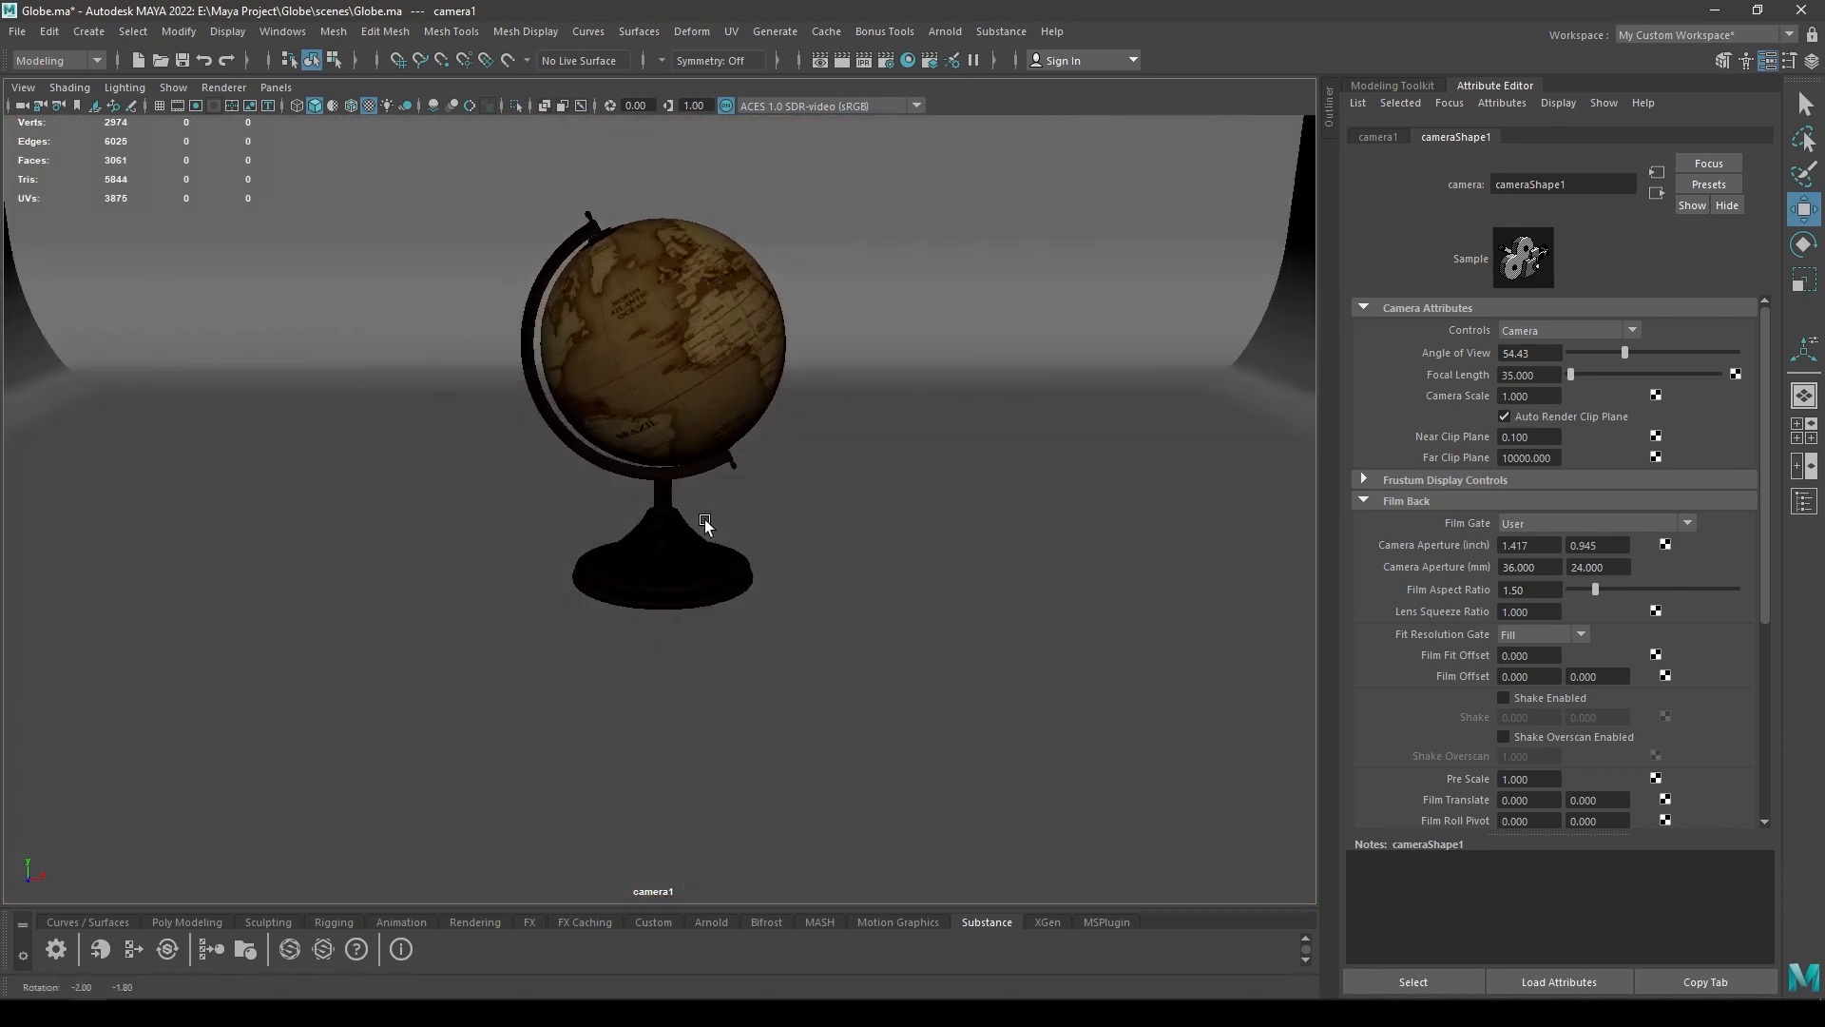
pyautogui.keyDown('alt'); pyautogui.moveTo(704, 526); pyautogui.dragTo(745, 526, button='right'); pyautogui.keyUp('alt')
pyautogui.keyDown('alt'); pyautogui.moveTo(745, 526); pyautogui.dragTo(778, 644, button='middle'); pyautogui.keyUp('alt')
pyautogui.keyDown('alt'); pyautogui.moveTo(779, 644); pyautogui.dragTo(790, 631); pyautogui.keyUp('alt')
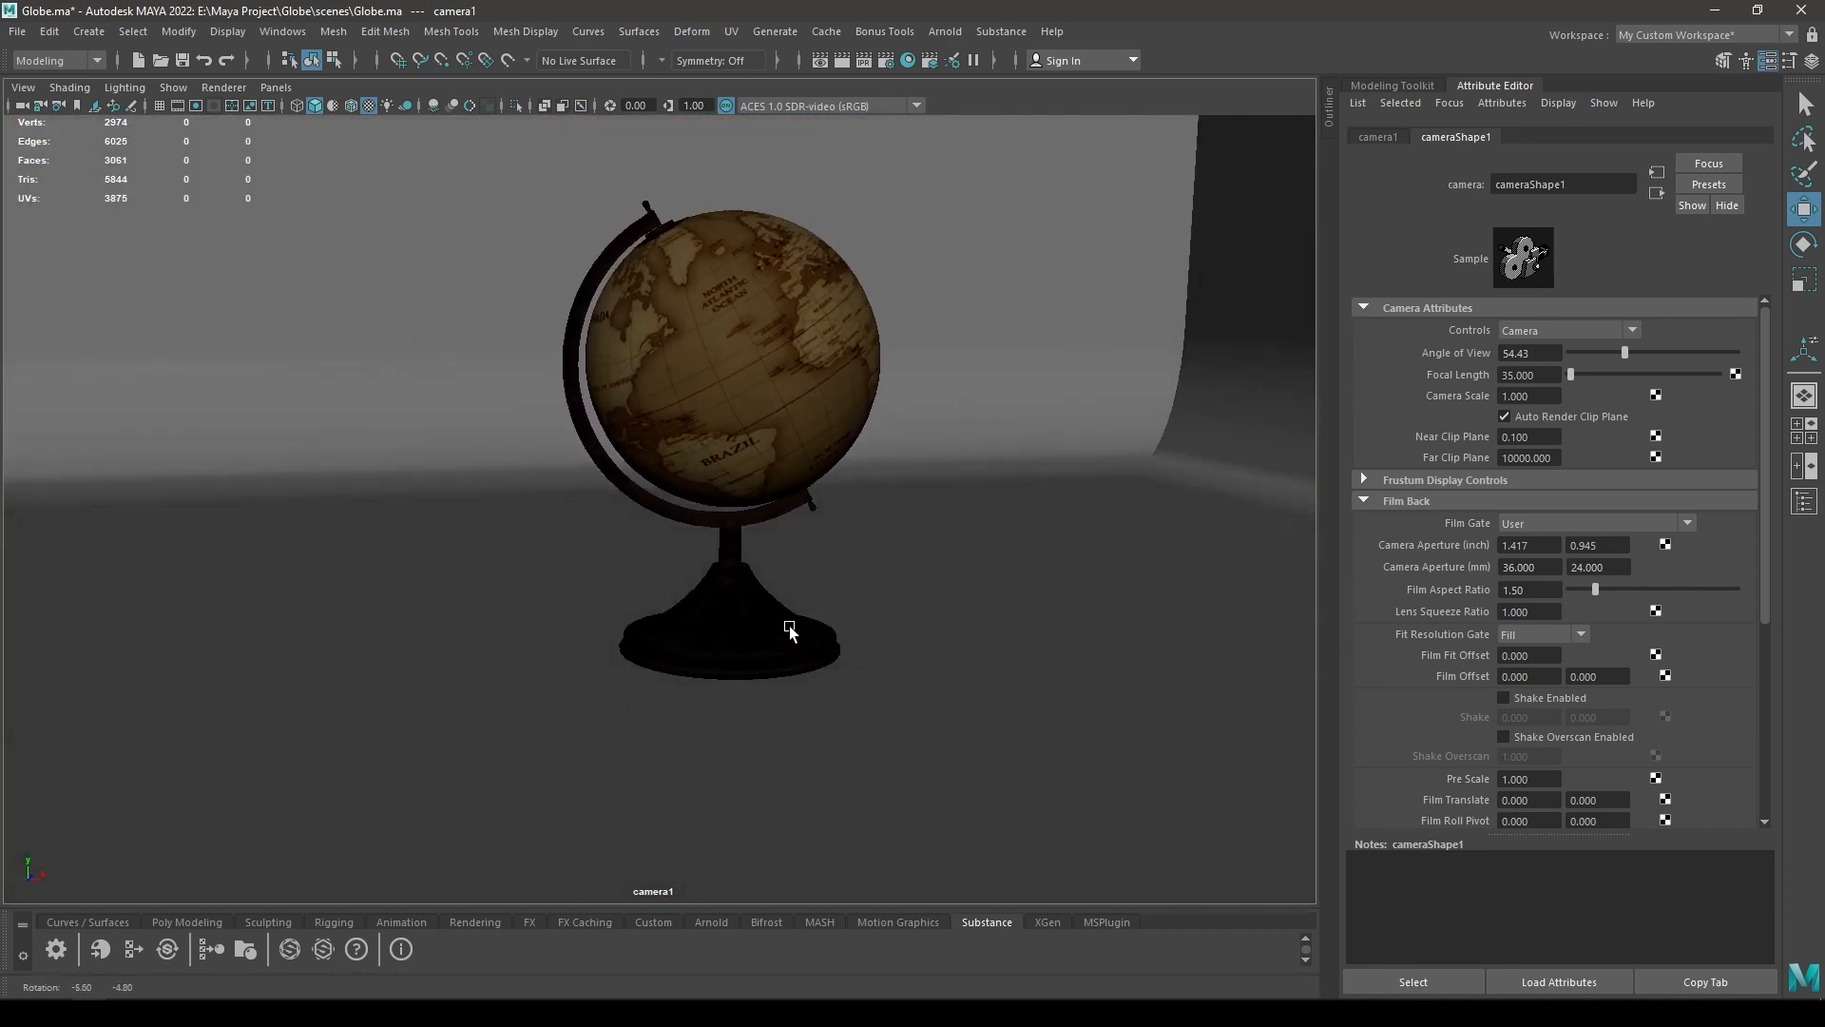
pyautogui.keyDown('alt'); pyautogui.moveTo(790, 631); pyautogui.dragTo(807, 688, button='right'); pyautogui.keyUp('alt')
pyautogui.keyDown('alt'); pyautogui.moveTo(807, 688); pyautogui.dragTo(795, 697, button='middle'); pyautogui.keyUp('alt')
pyautogui.moveTo(795, 697)
pyautogui.keyDown('alt'); pyautogui.mouseDown()
pyautogui.moveTo(778, 717)
pyautogui.moveTo(795, 701)
pyautogui.mouseUp(); pyautogui.keyUp('alt')
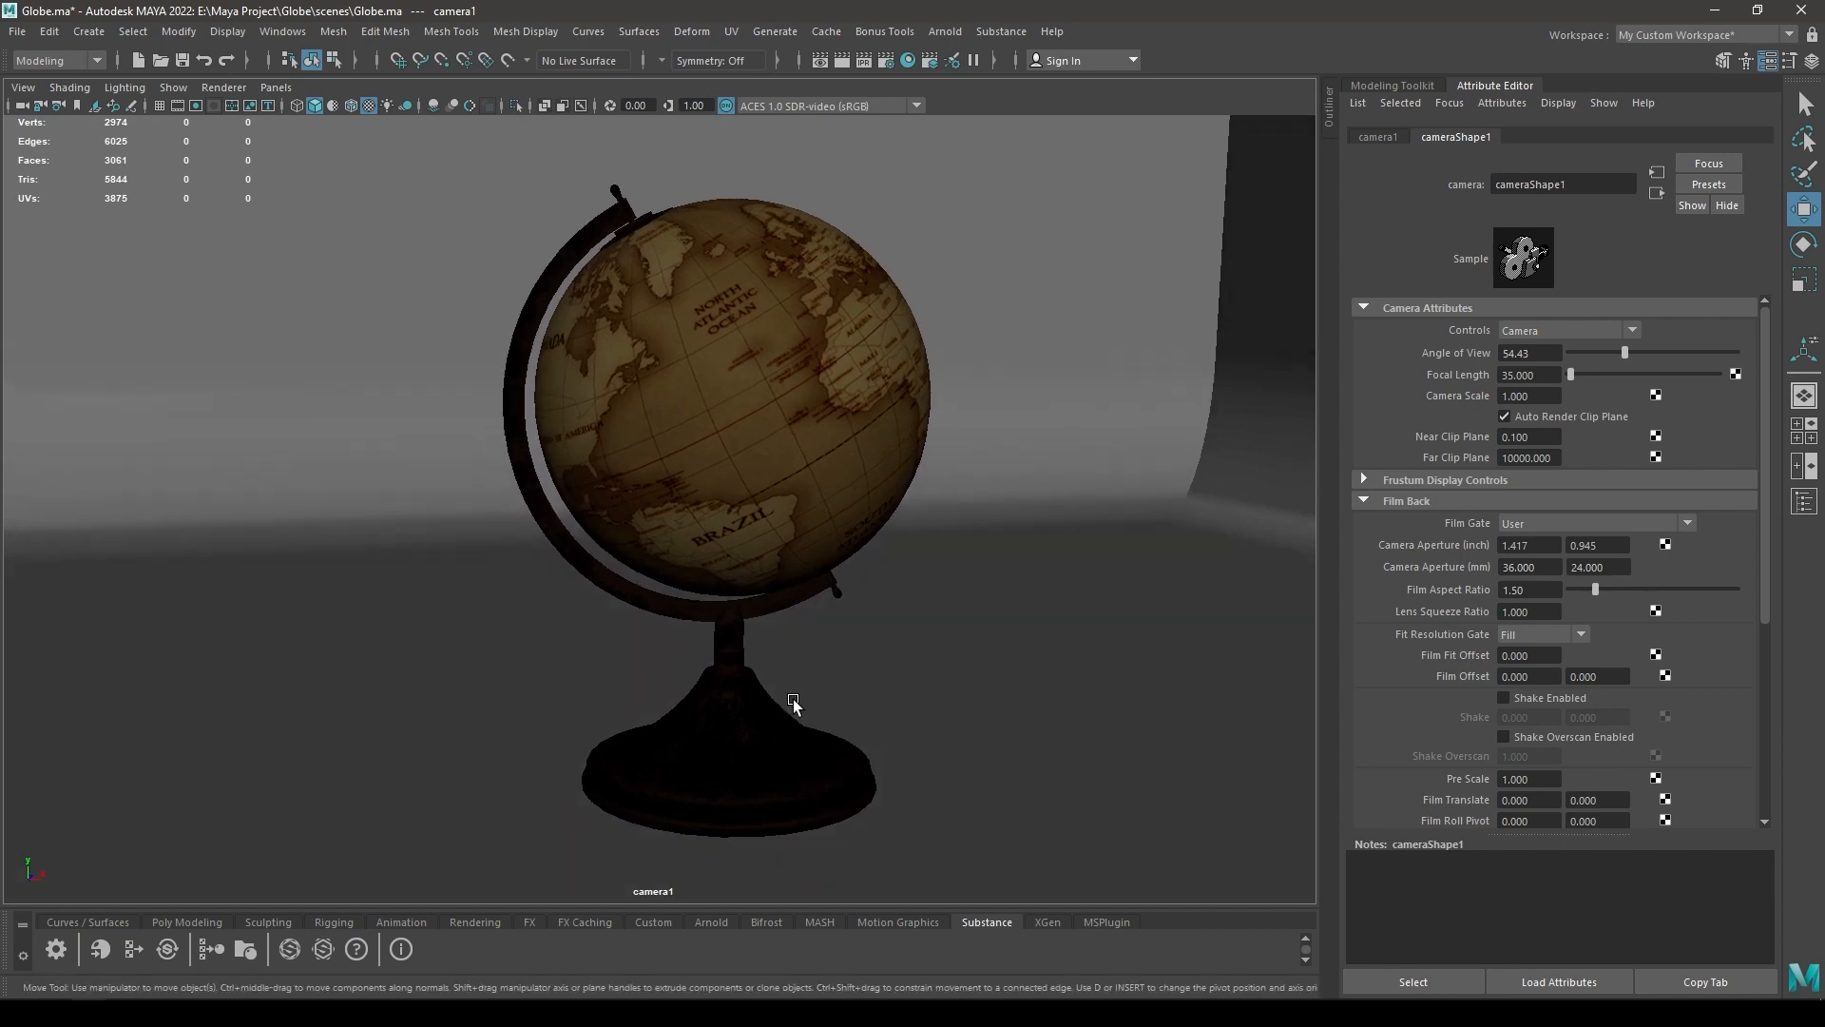
pyautogui.keyDown('alt'); pyautogui.moveTo(794, 701); pyautogui.dragTo(780, 707, button='middle'); pyautogui.keyUp('alt')
pyautogui.moveTo(780, 707)
pyautogui.keyDown('alt'); pyautogui.mouseDown(button='right')
pyautogui.moveTo(784, 728)
pyautogui.moveTo(751, 698)
pyautogui.mouseUp(button='right'); pyautogui.keyUp('alt')
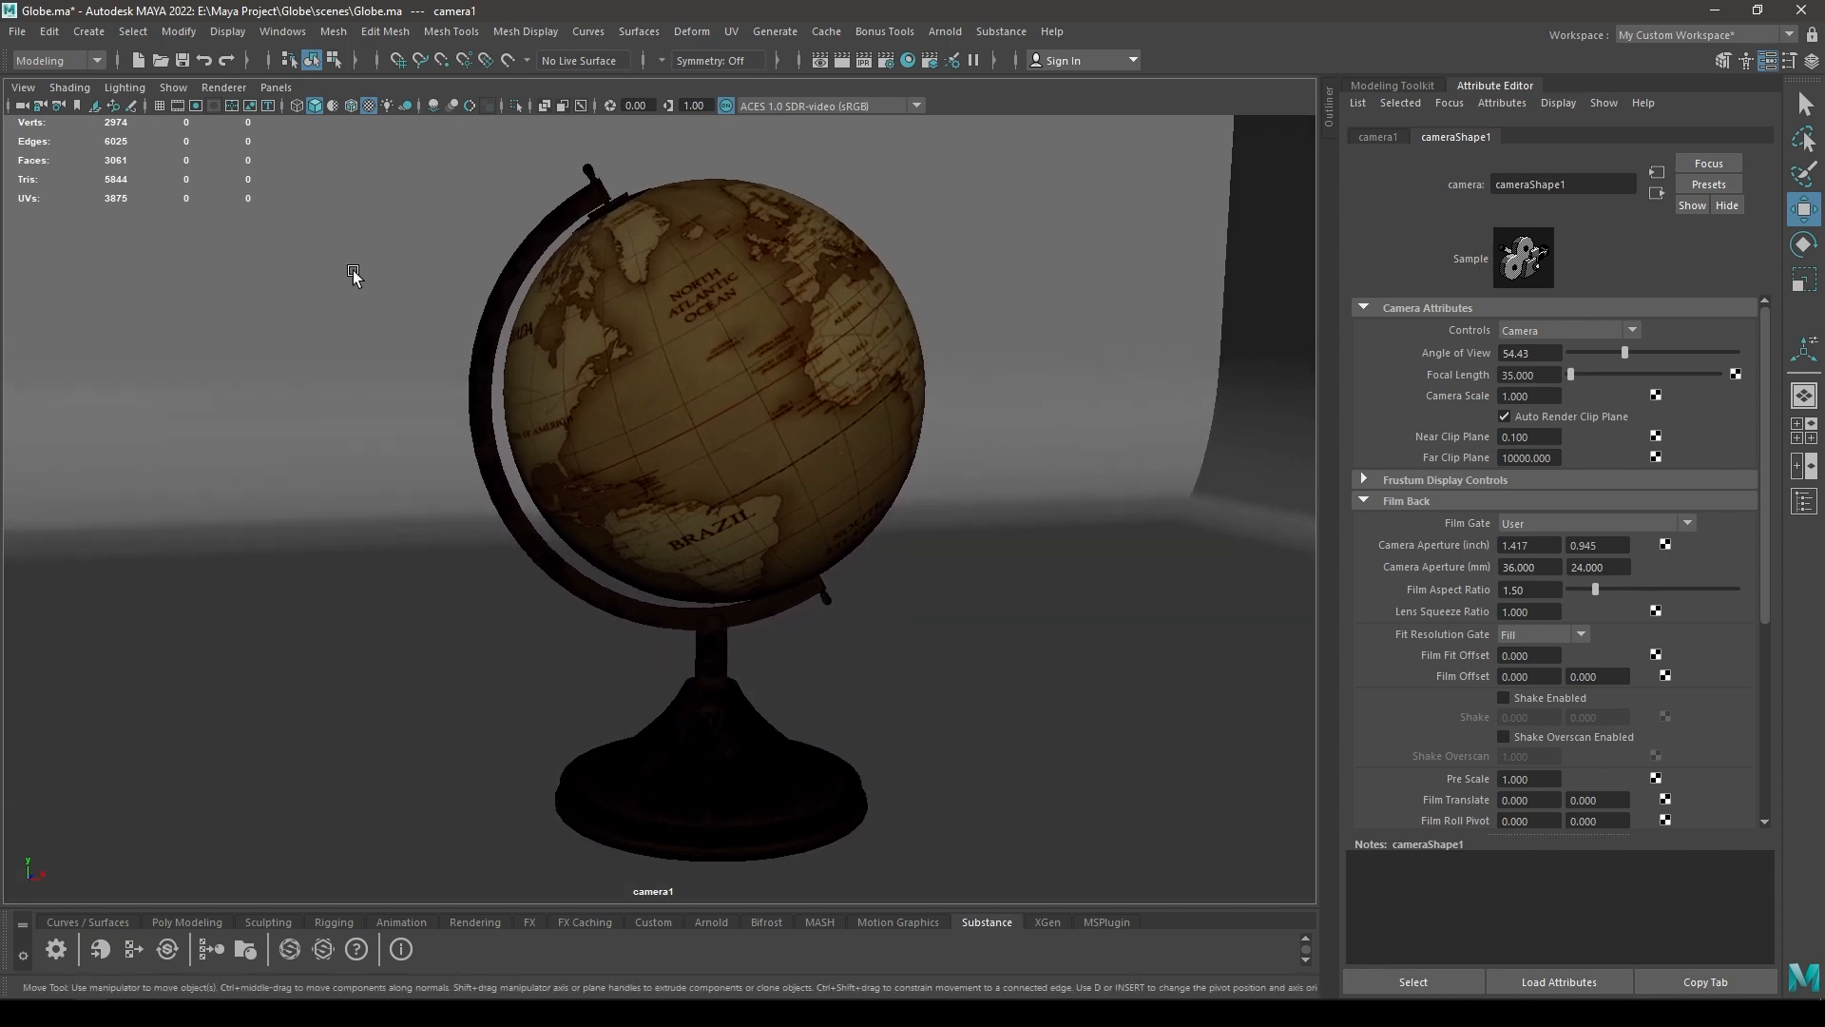
# Fit the whole globe and stand inside the camera's resolution gate and lock the camera.
pyautogui.click(195, 106)
pyautogui.keyDown('alt'); pyautogui.moveTo(669, 425); pyautogui.dragTo(641, 416, button='middle'); pyautogui.keyUp('alt')
pyautogui.keyDown('alt'); pyautogui.moveTo(641, 416); pyautogui.dragTo(612, 407, button='right'); pyautogui.keyUp('alt')
pyautogui.keyDown('alt'); pyautogui.moveTo(613, 407); pyautogui.dragTo(652, 422); pyautogui.keyUp('alt')
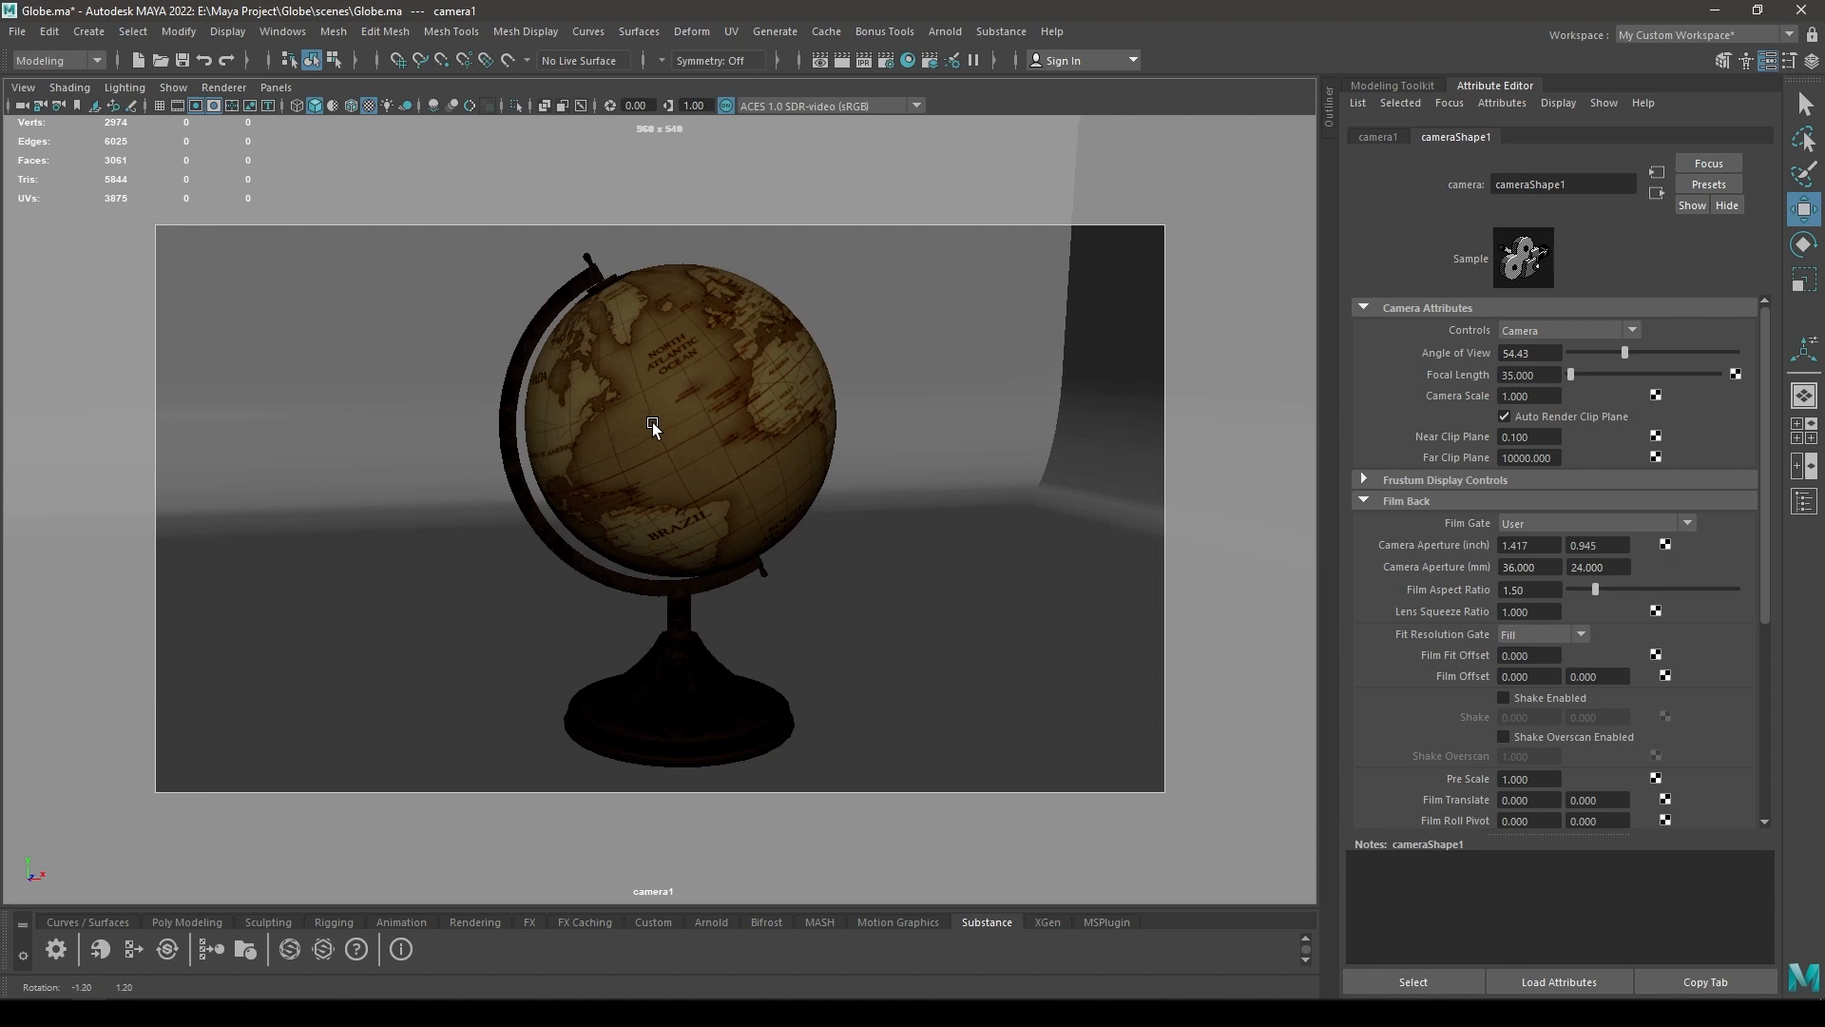
pyautogui.click(42, 107)
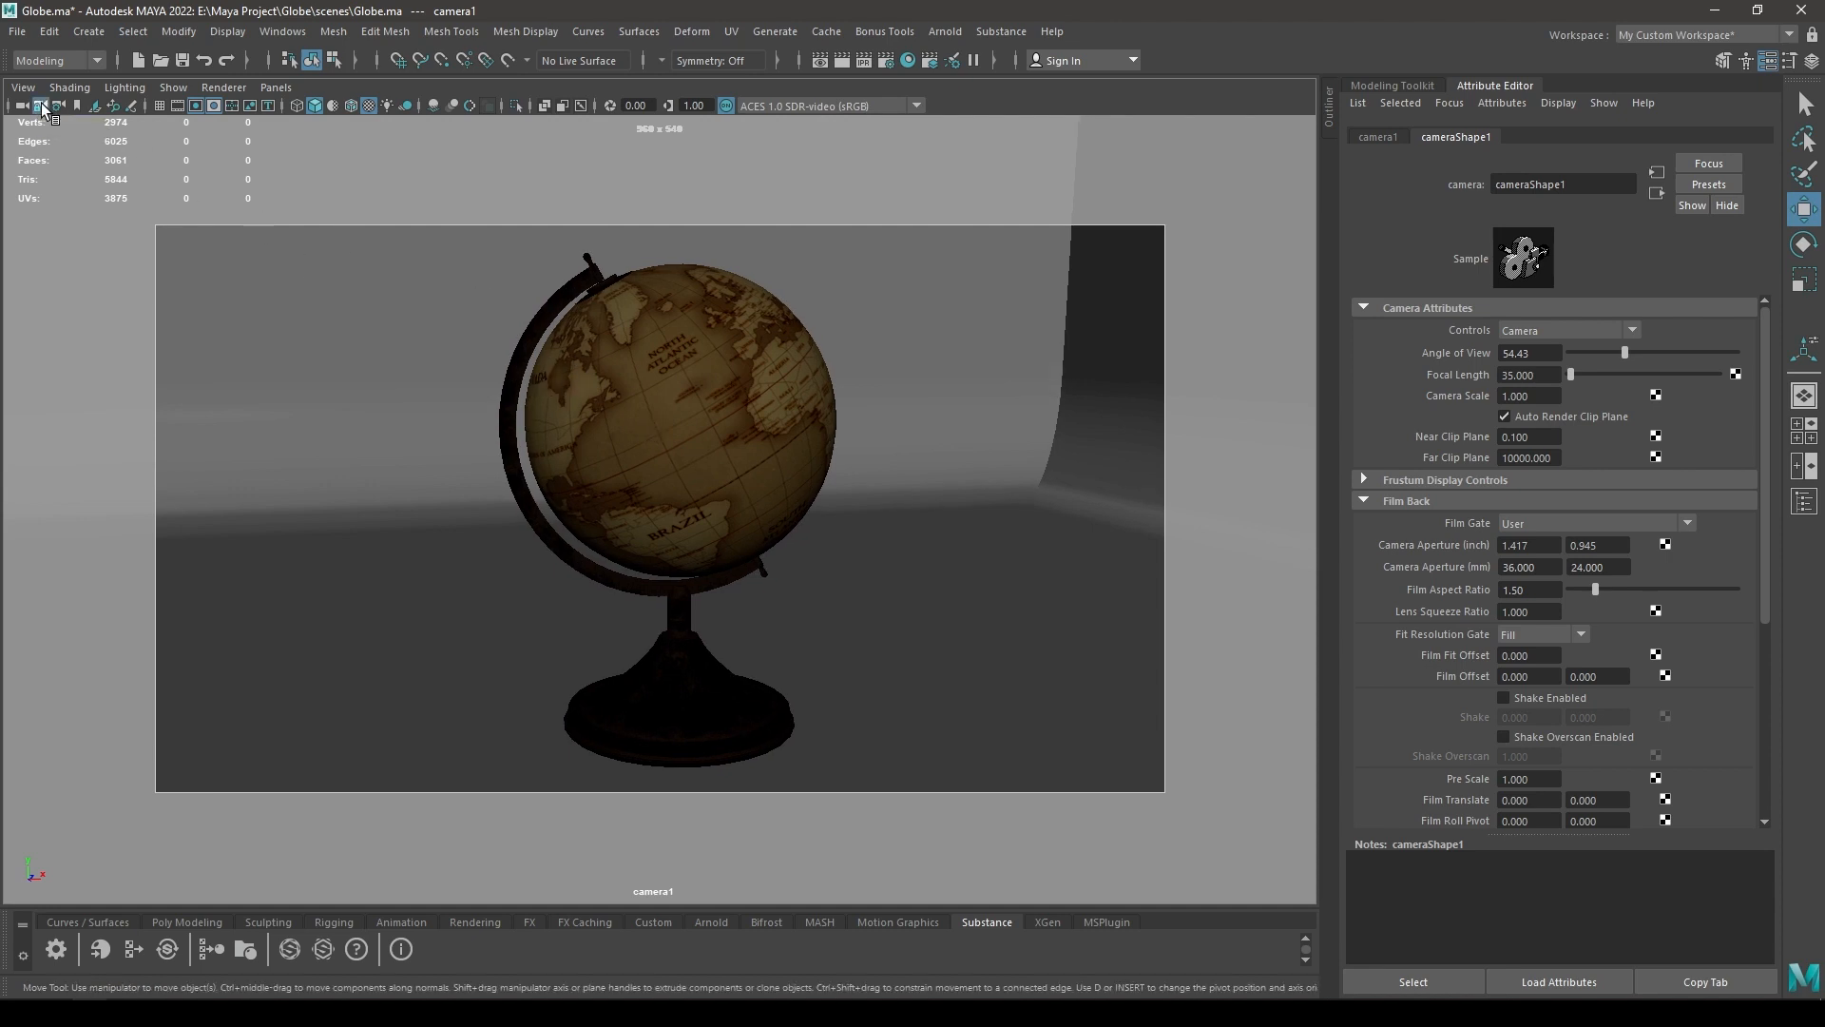
# Move the backdrop along X and widen it on the same axis so its side walls clear the camera frame.
pyautogui.click(1019, 606)
pyautogui.moveTo(770, 711); pyautogui.dragTo(1161, 672)
pyautogui.press('r')
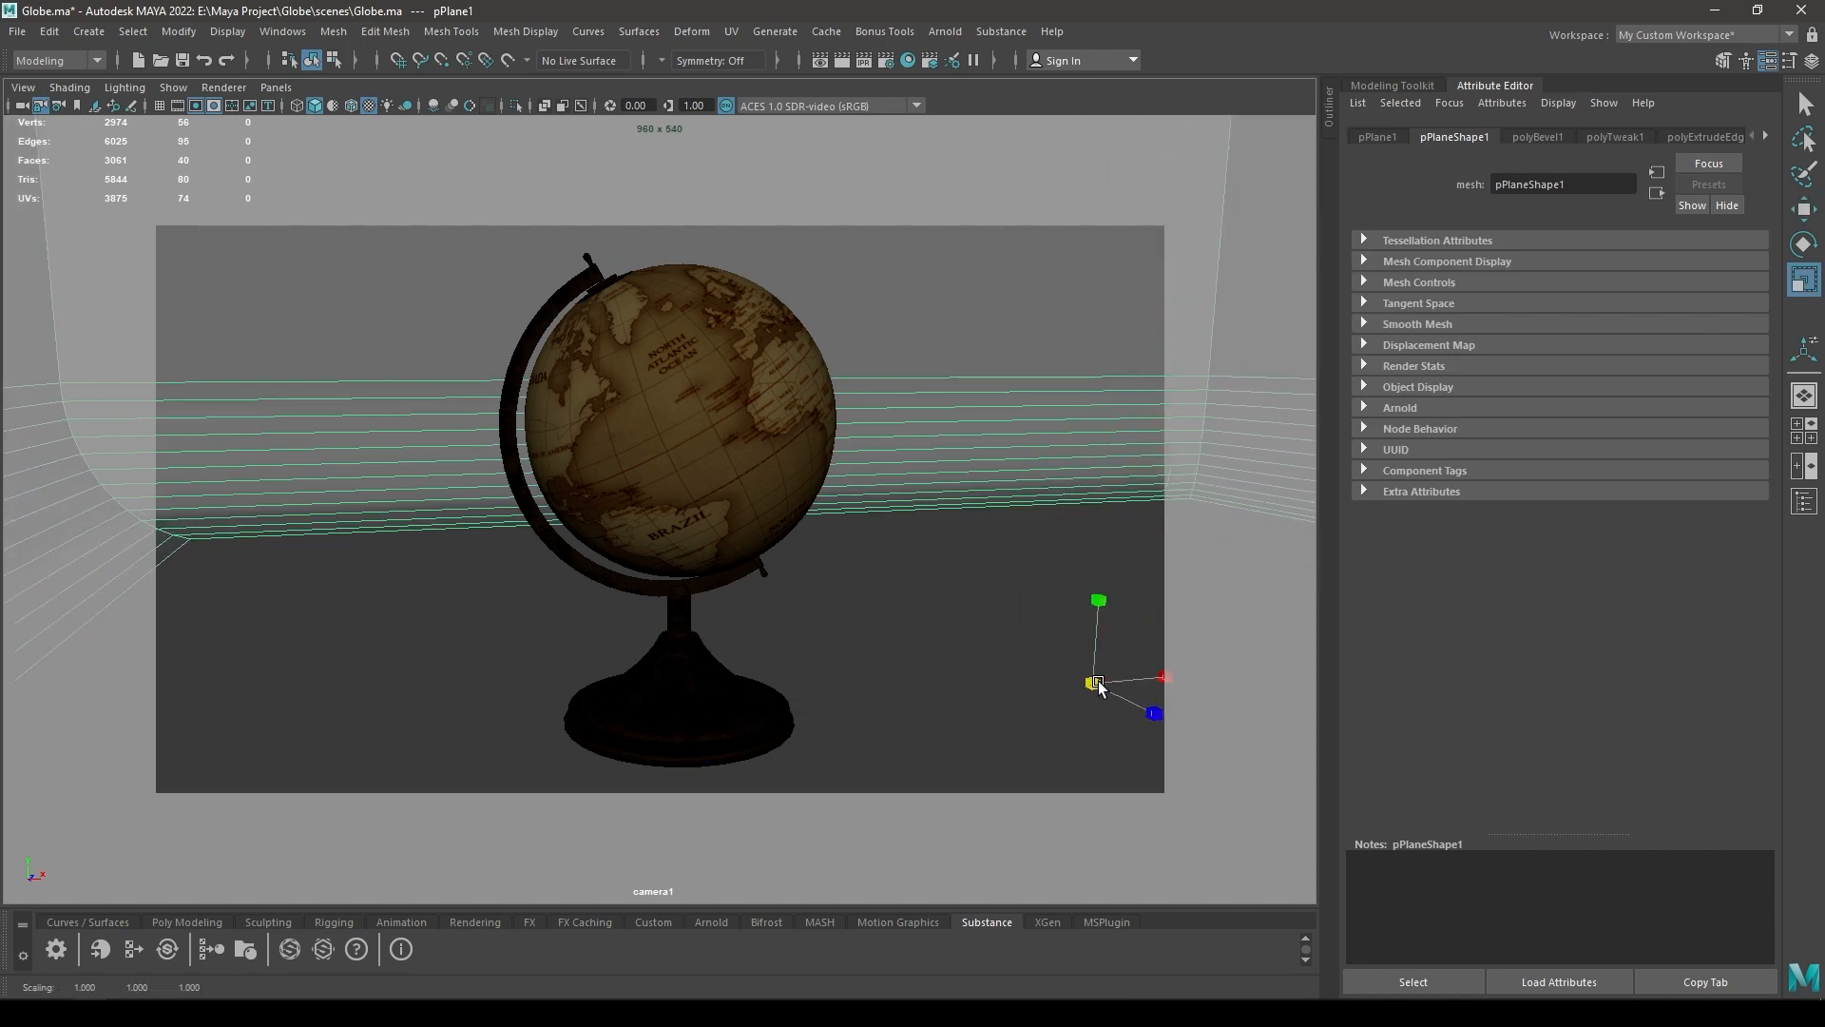
pyautogui.moveTo(1163, 678); pyautogui.dragTo(1174, 674)
pyautogui.press('w')
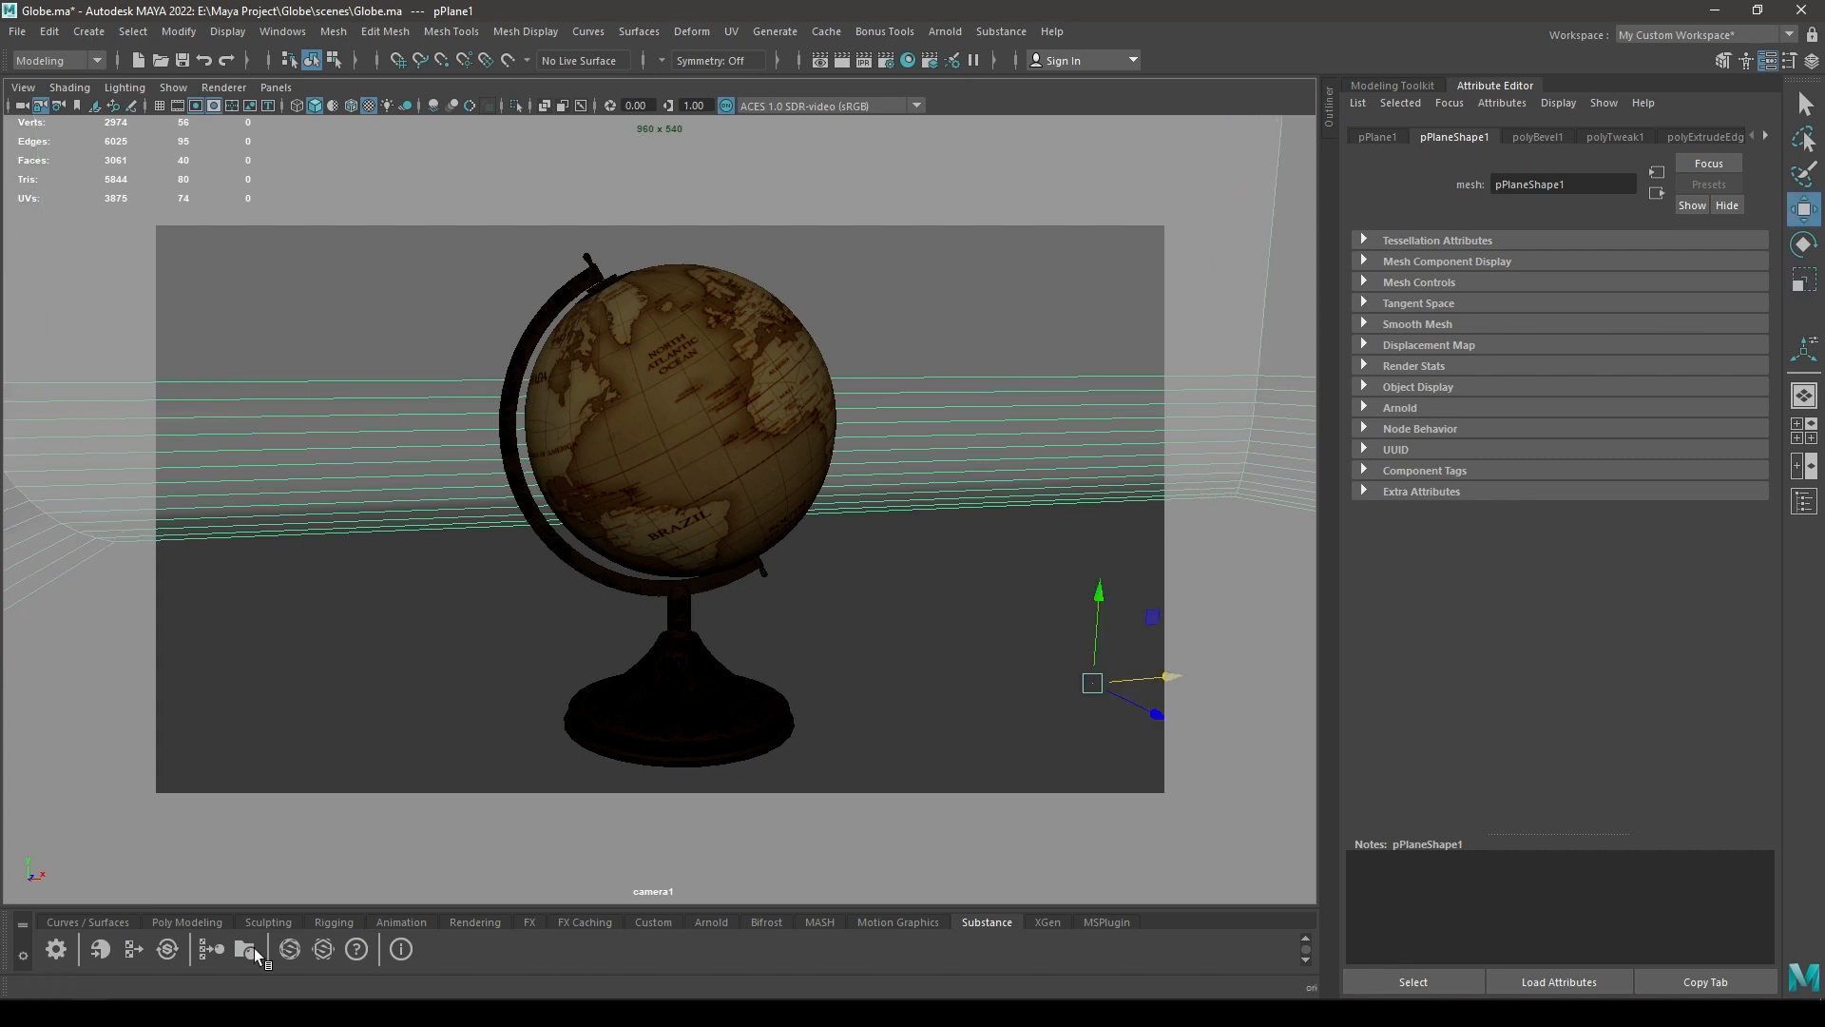
# Set the Arnold render device to GPU and manually select the NVIDIA GeForce GTX 1050 Ti for local rendering.
pyautogui.click(885, 60)
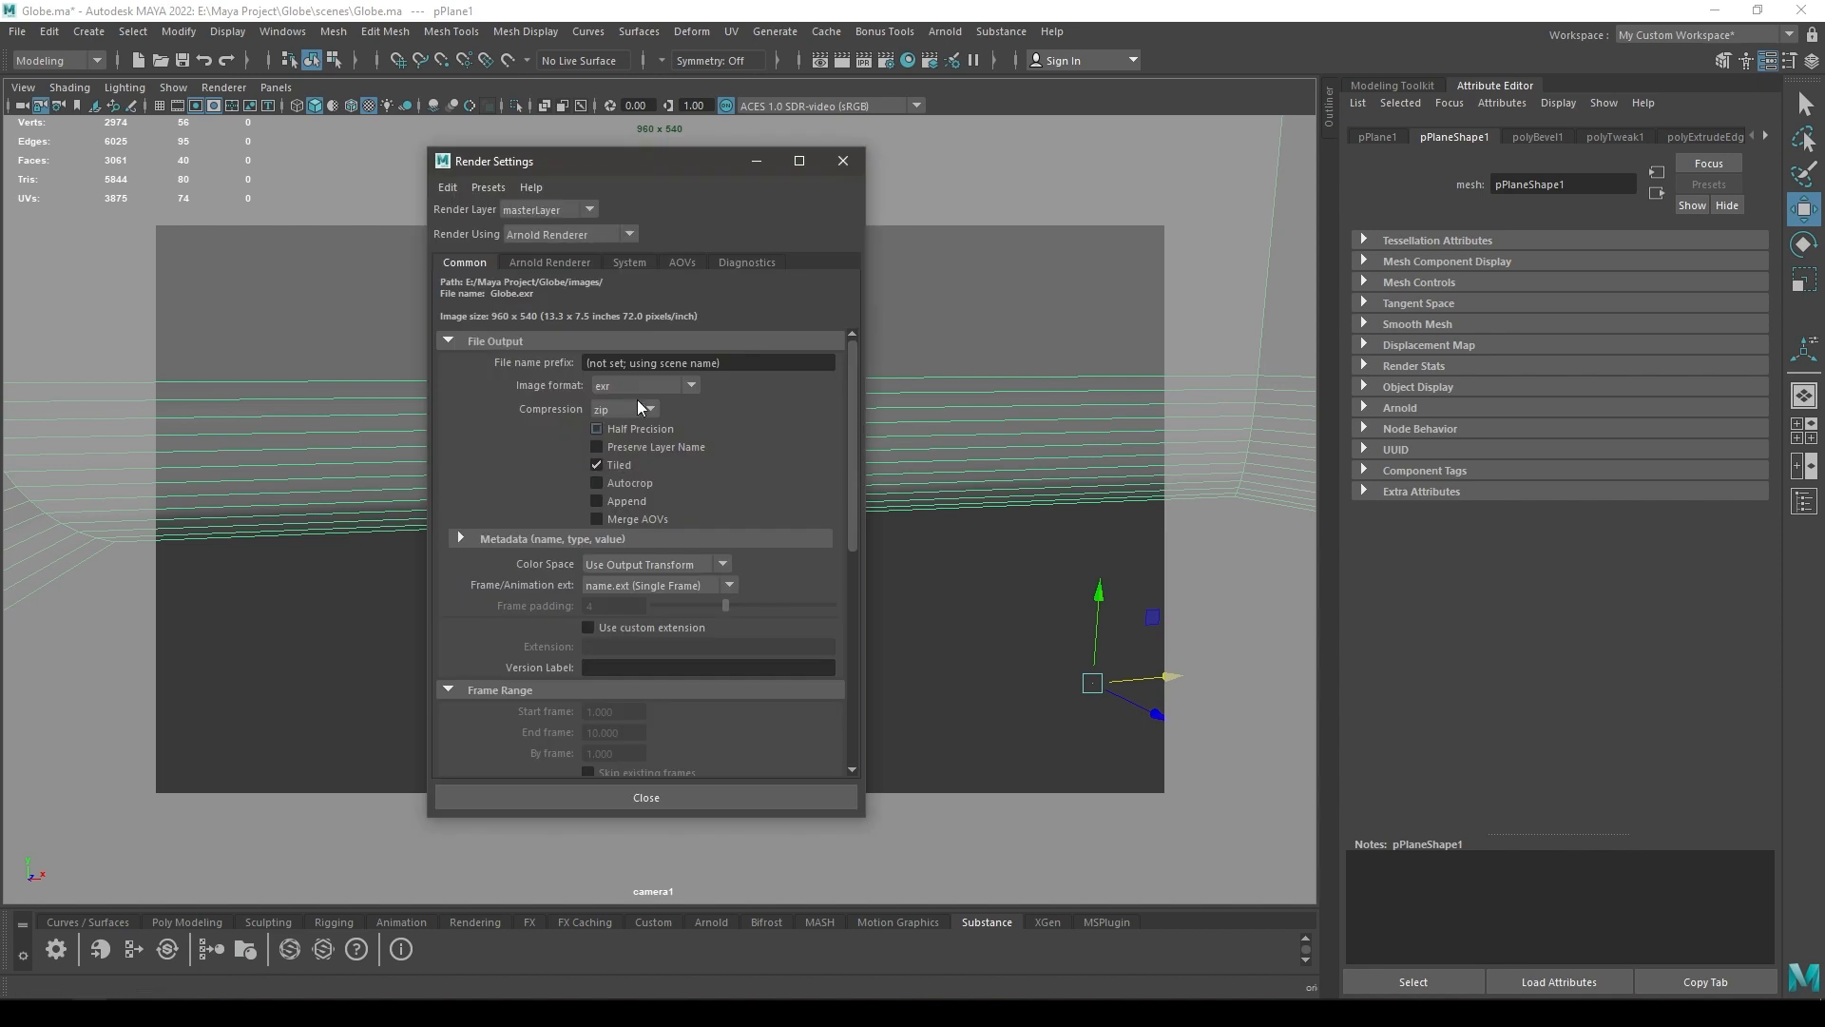
pyautogui.click(630, 264)
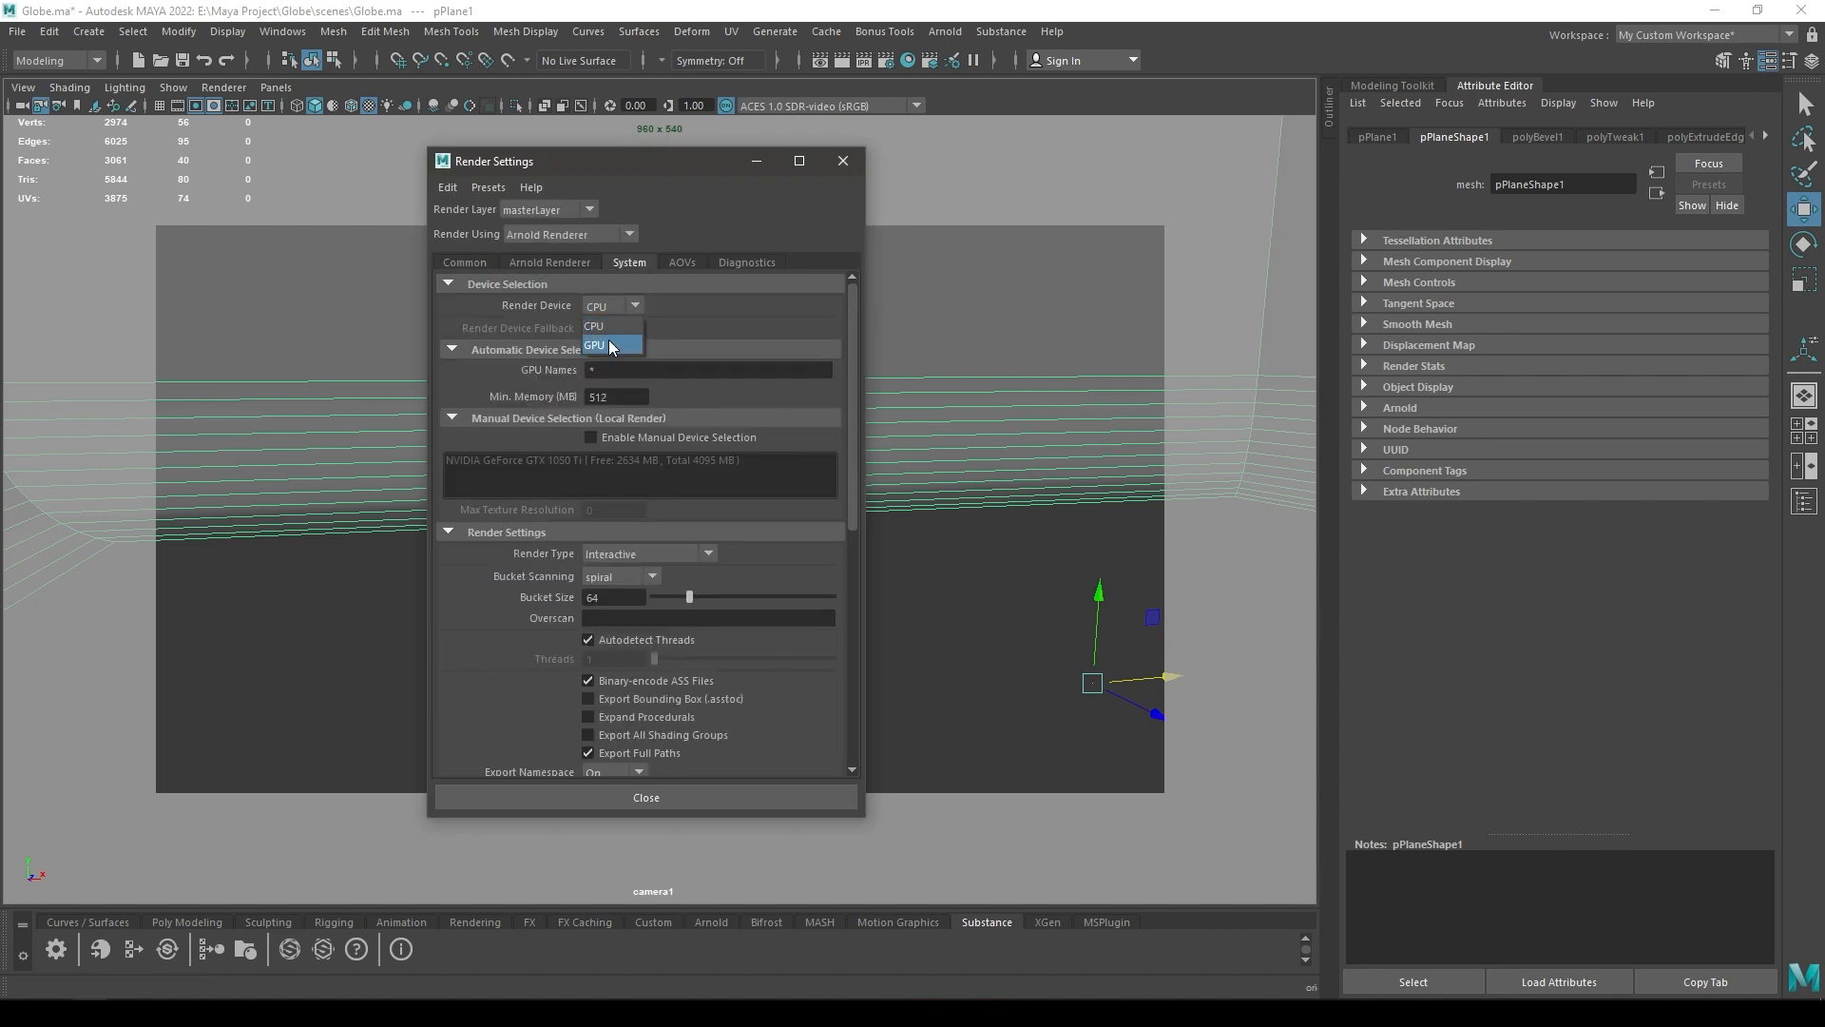
pyautogui.click(608, 342)
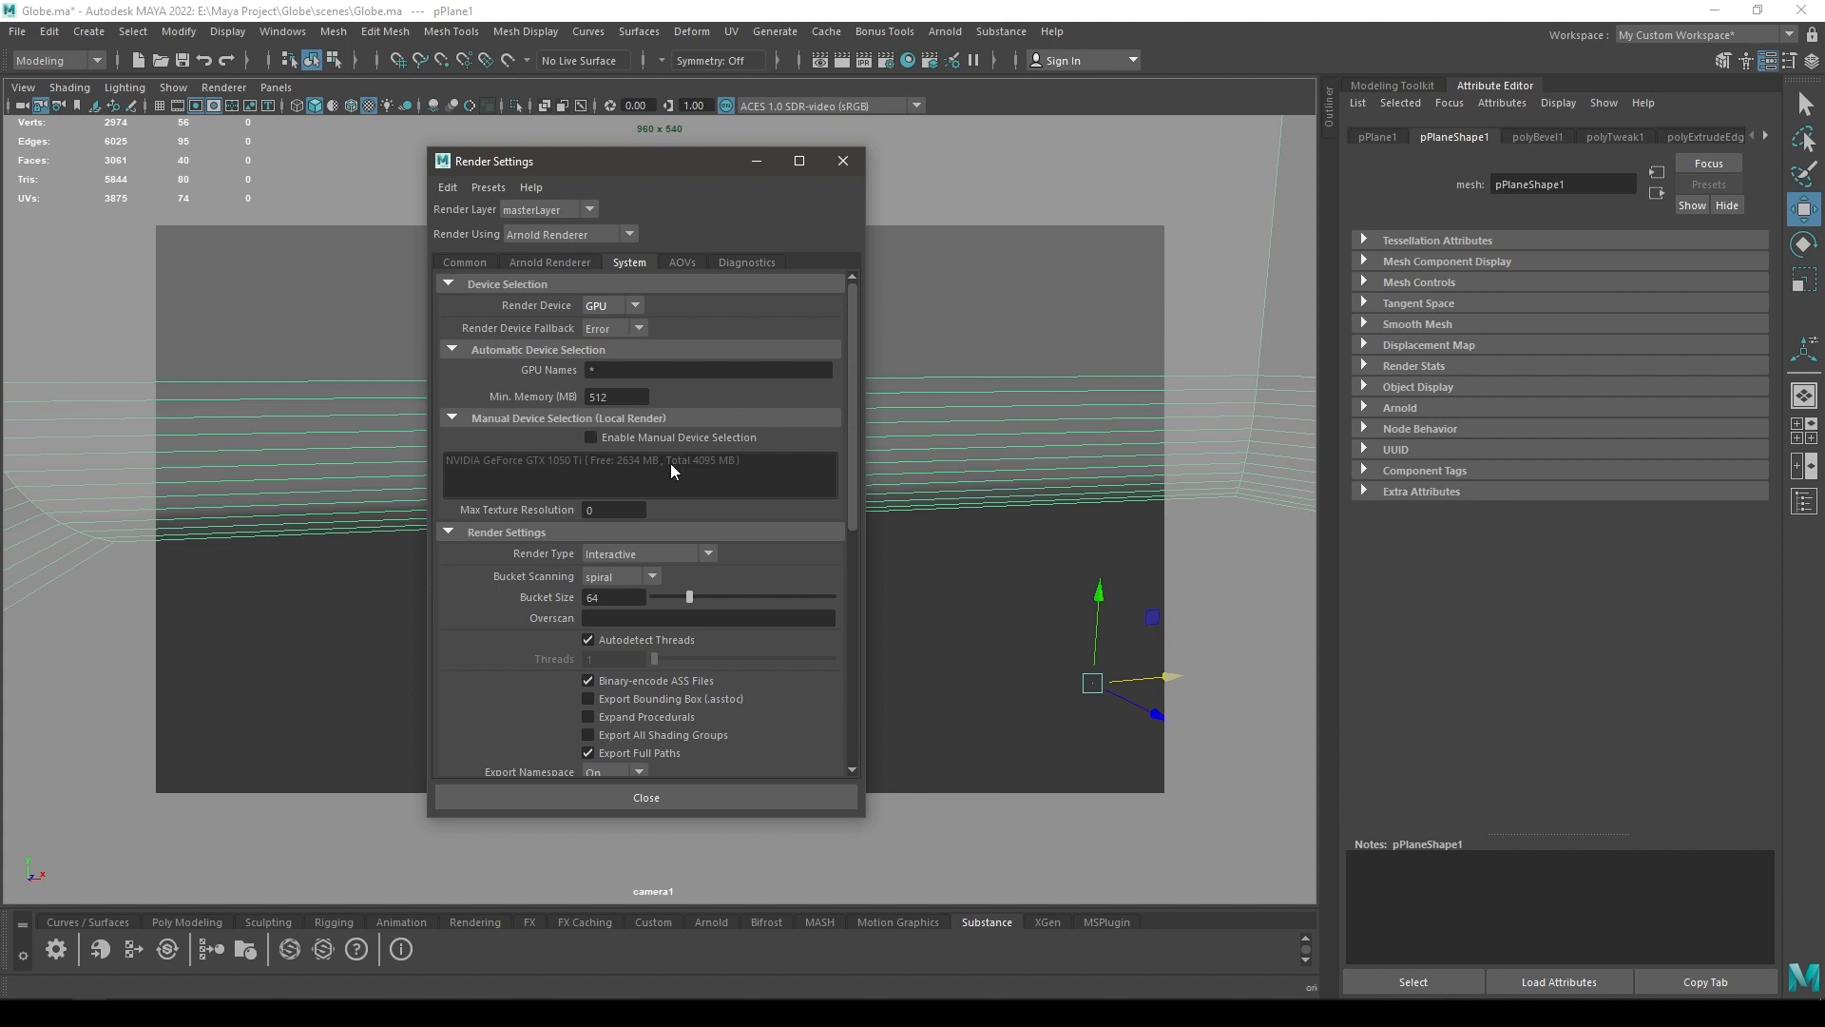
pyautogui.click(675, 437)
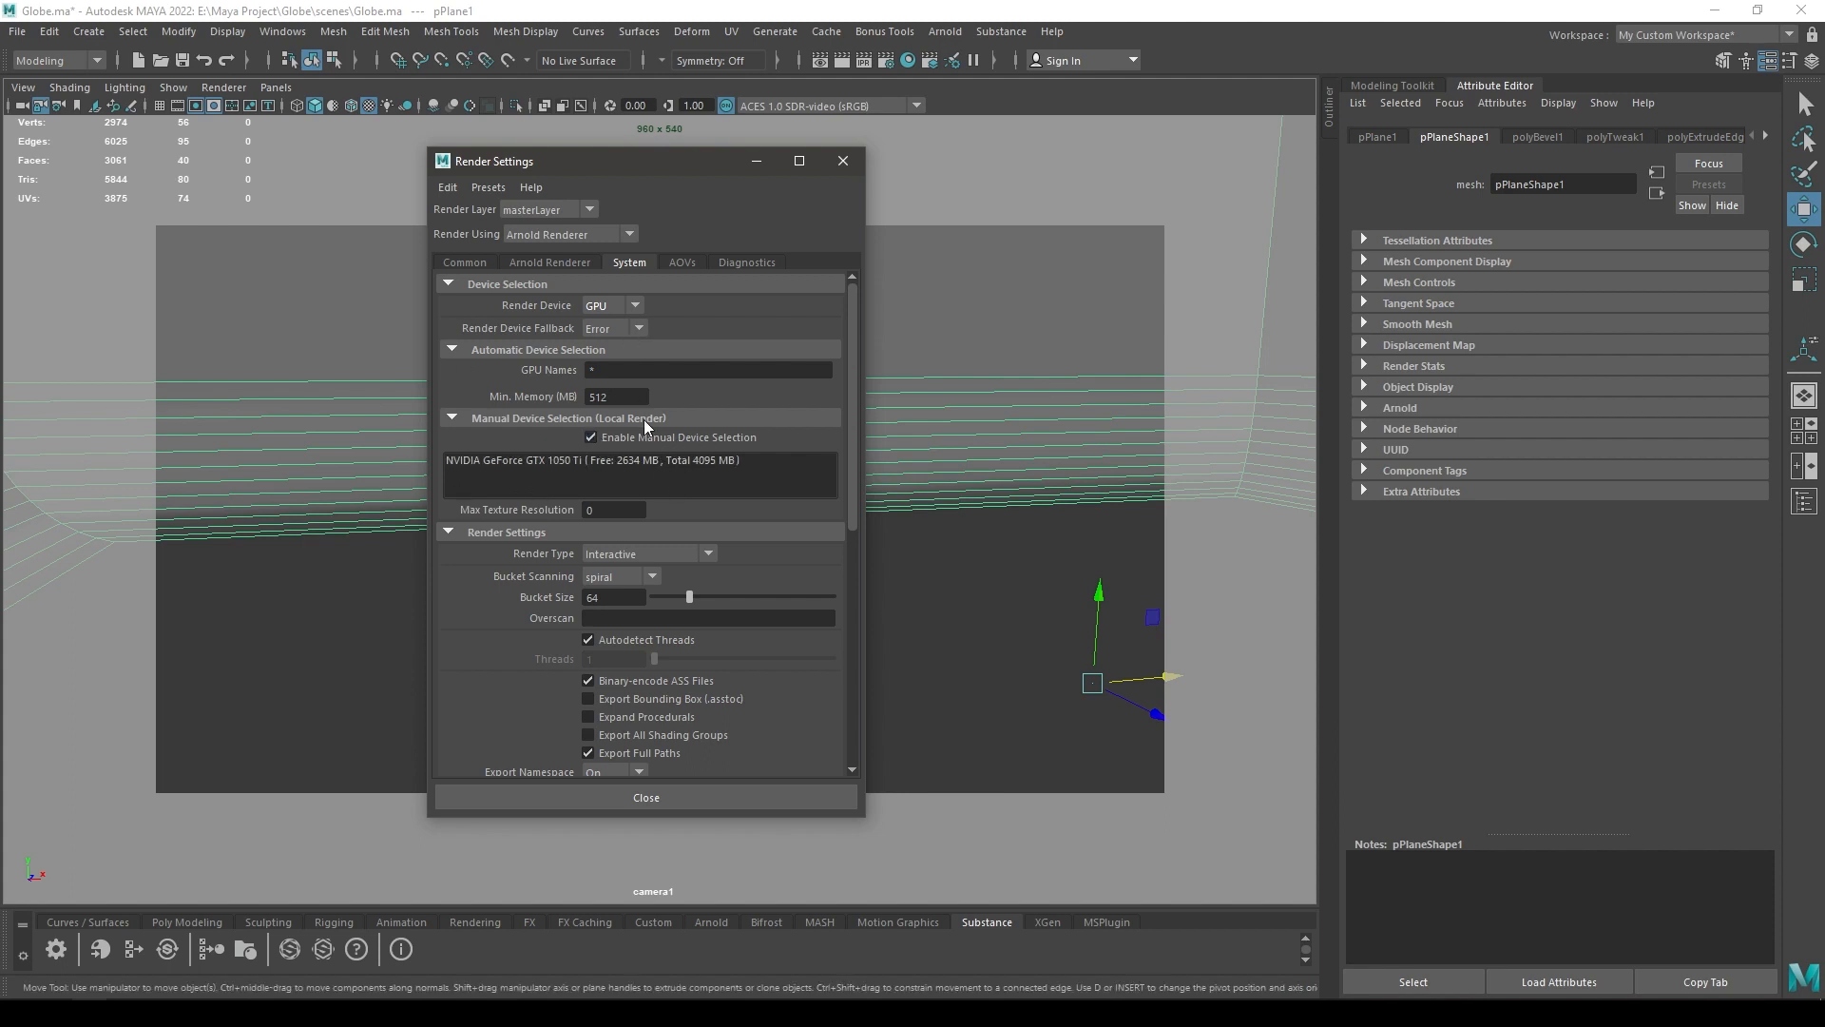
pyautogui.click(667, 470)
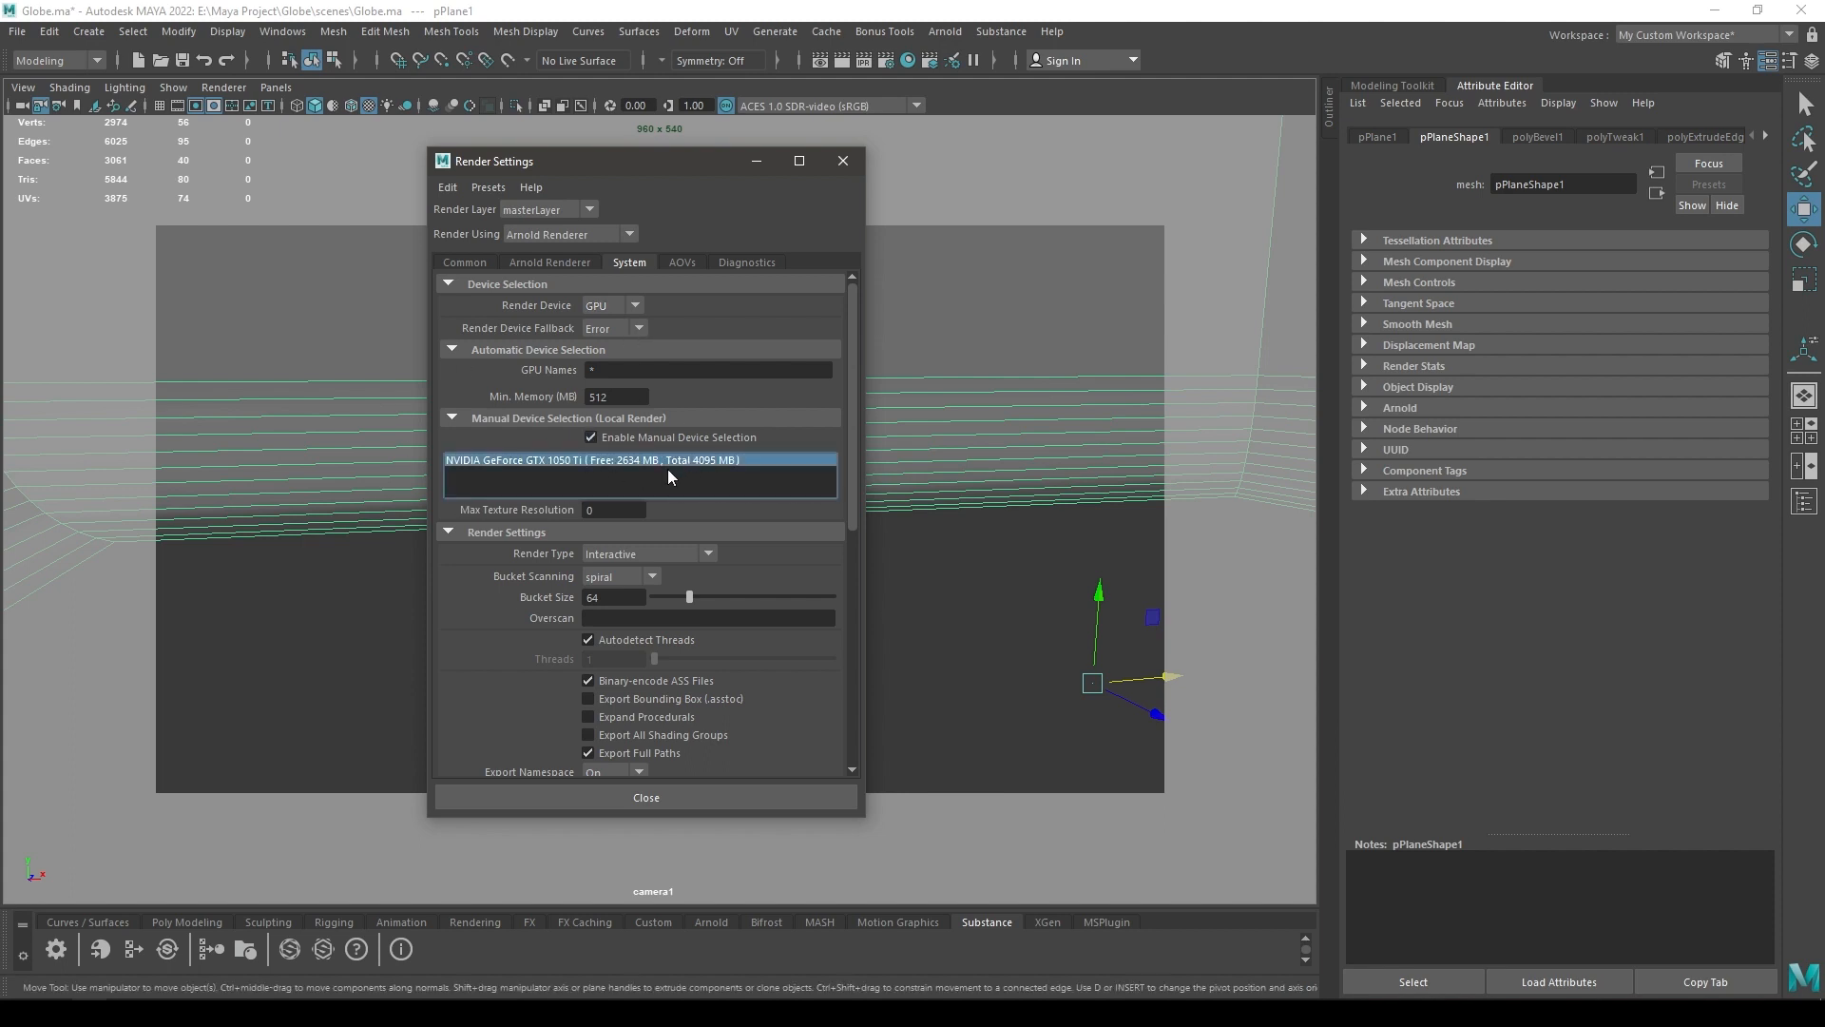
# Set the render's image size to the 1k_Square preset.
pyautogui.click(466, 262)
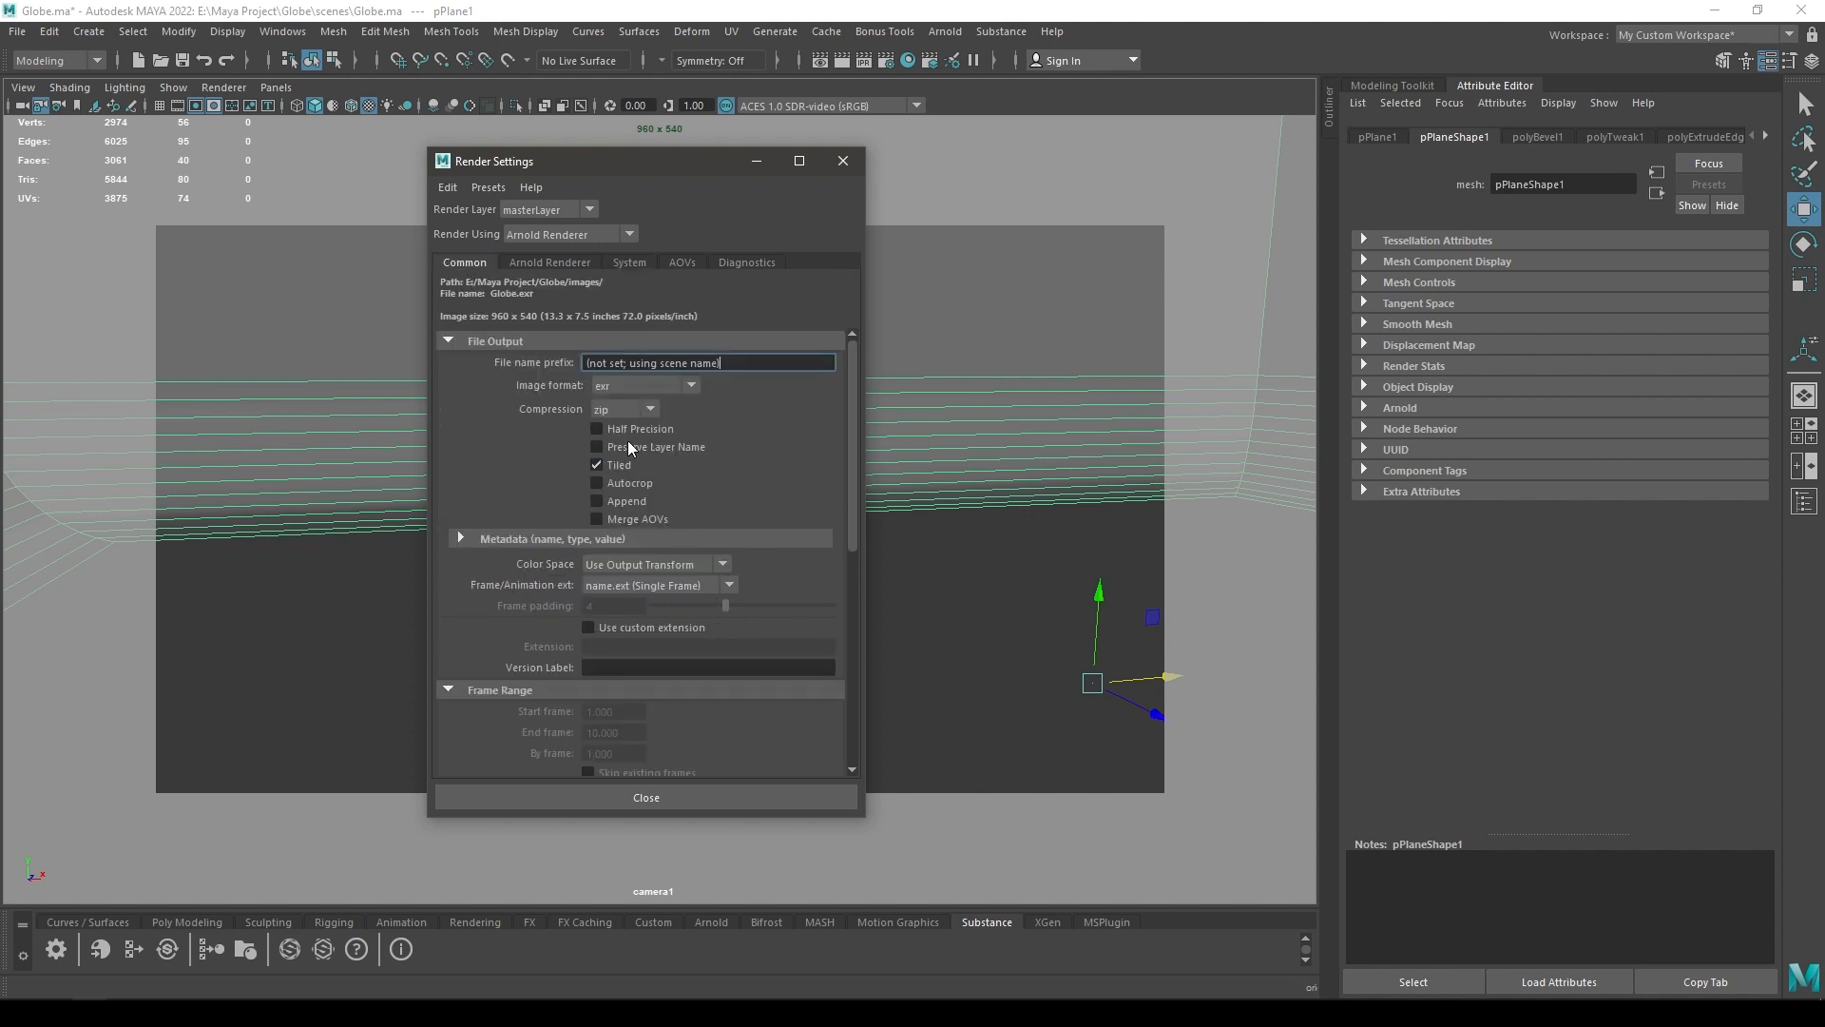
pyautogui.scroll(-6, 751, 437)
pyautogui.scroll(-2, 745, 506)
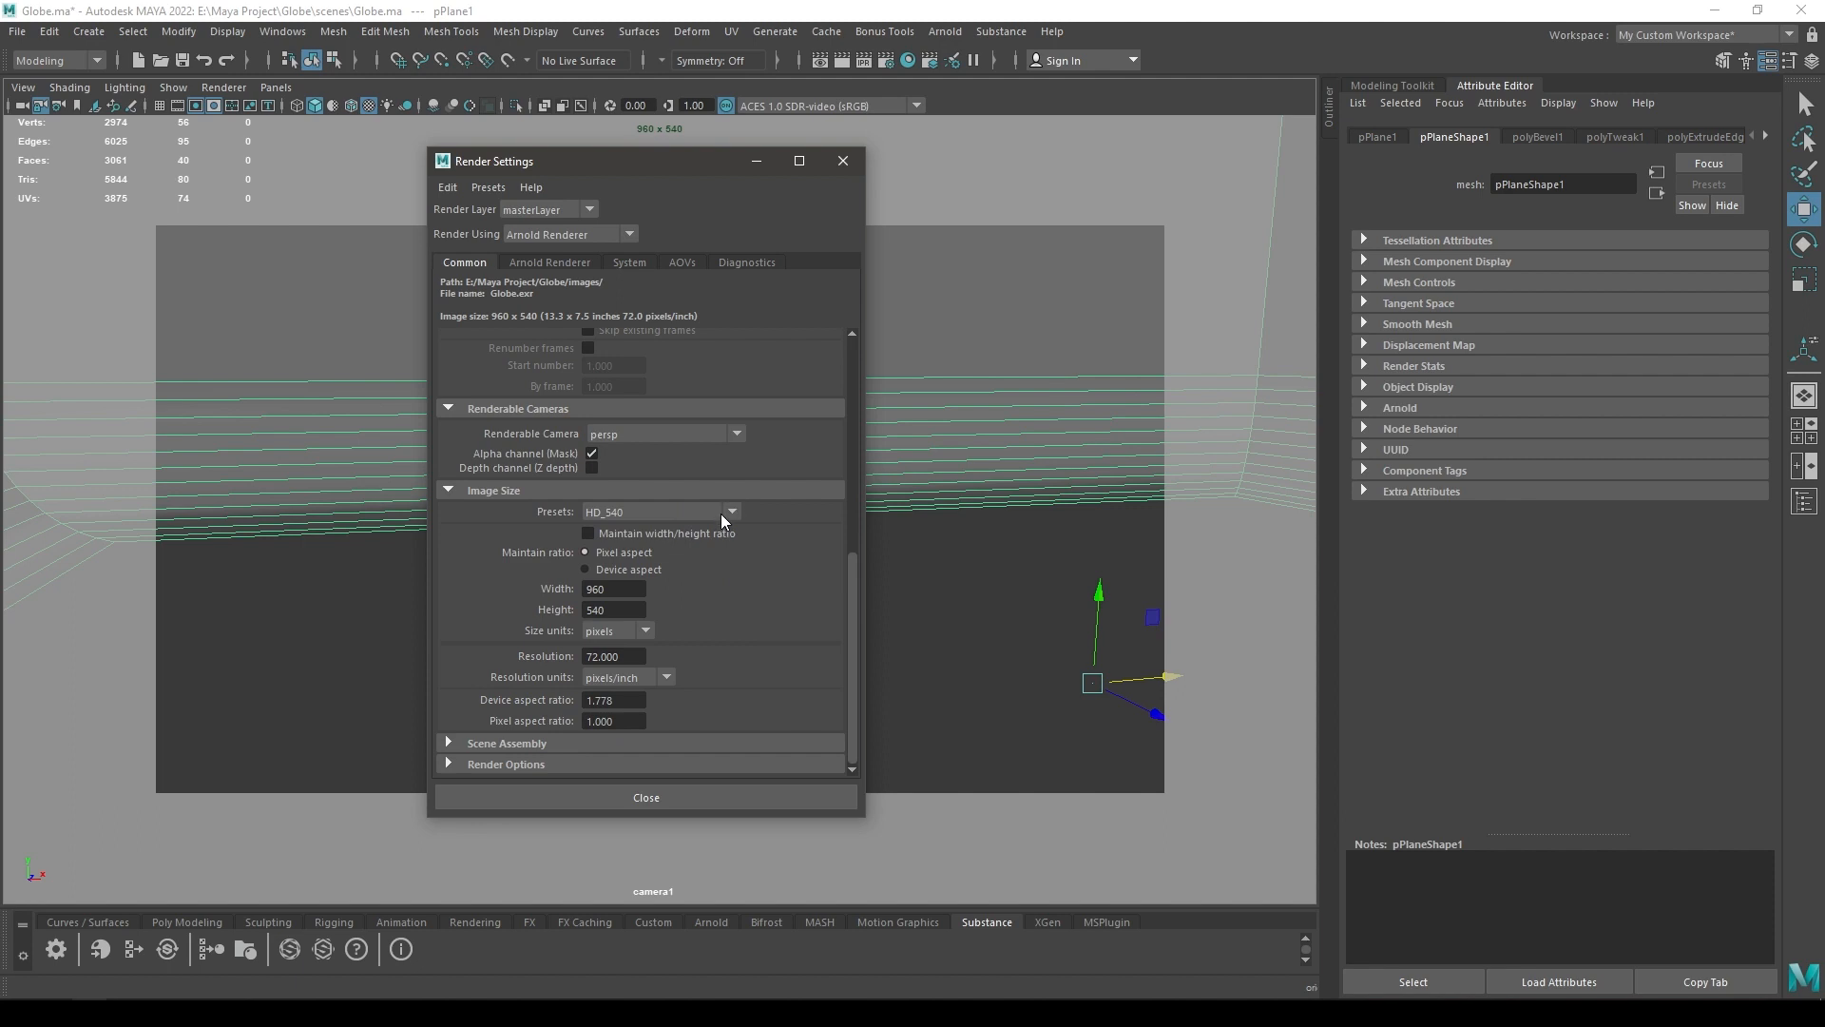
pyautogui.click(721, 513)
pyautogui.click(647, 544)
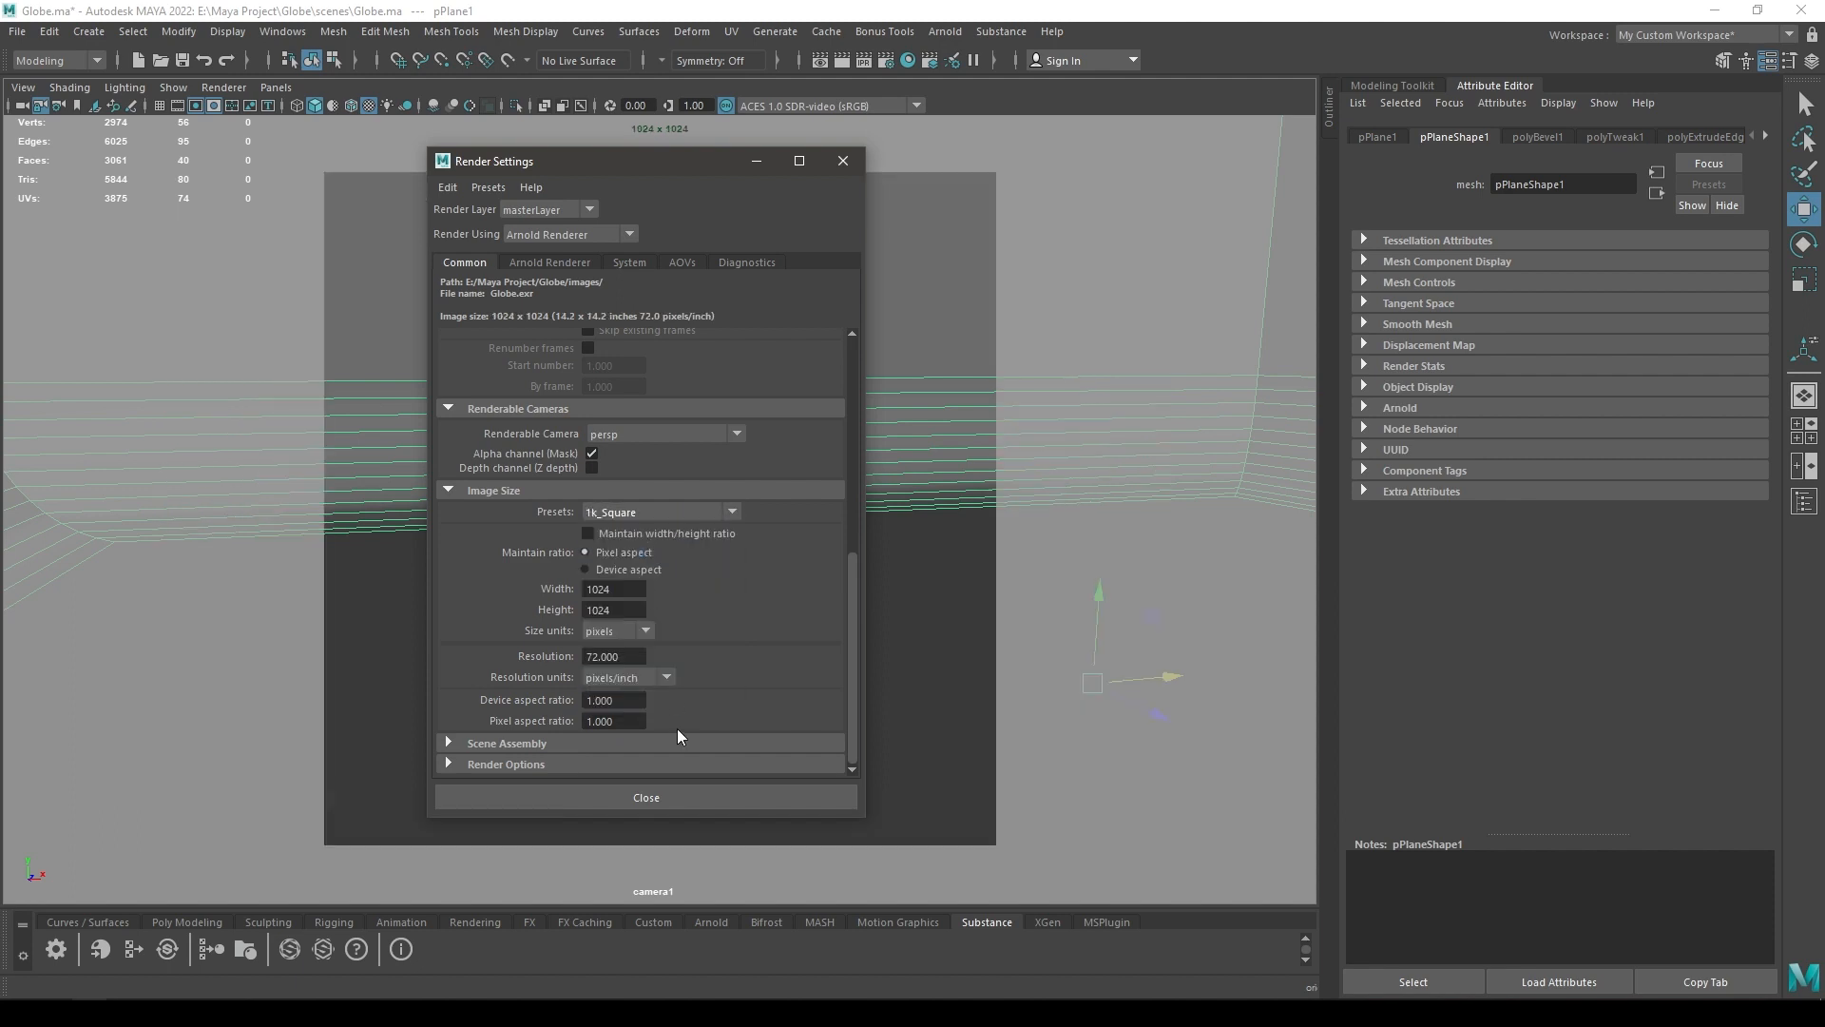
pyautogui.click(670, 798)
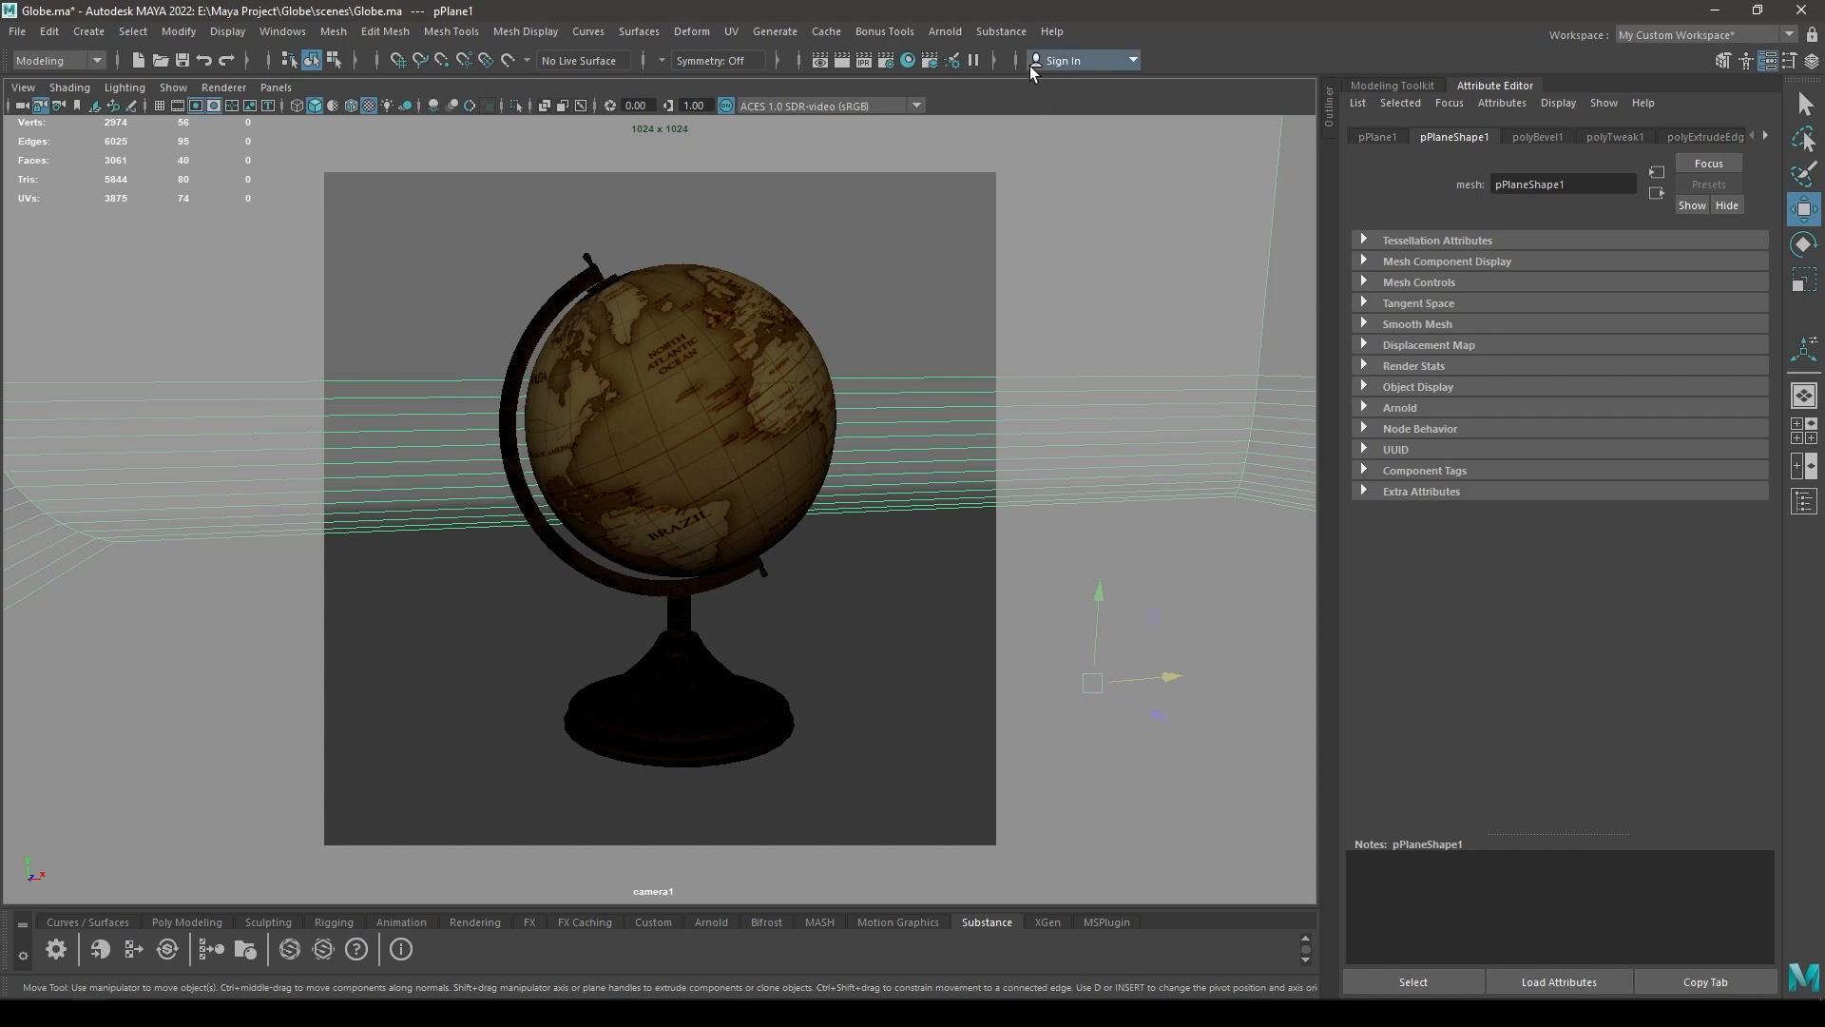
# Render the scene in the Arnold RenderView and enlarge its window so the globe image fills the display.
pyautogui.click(961, 32)
pyautogui.click(1046, 67)
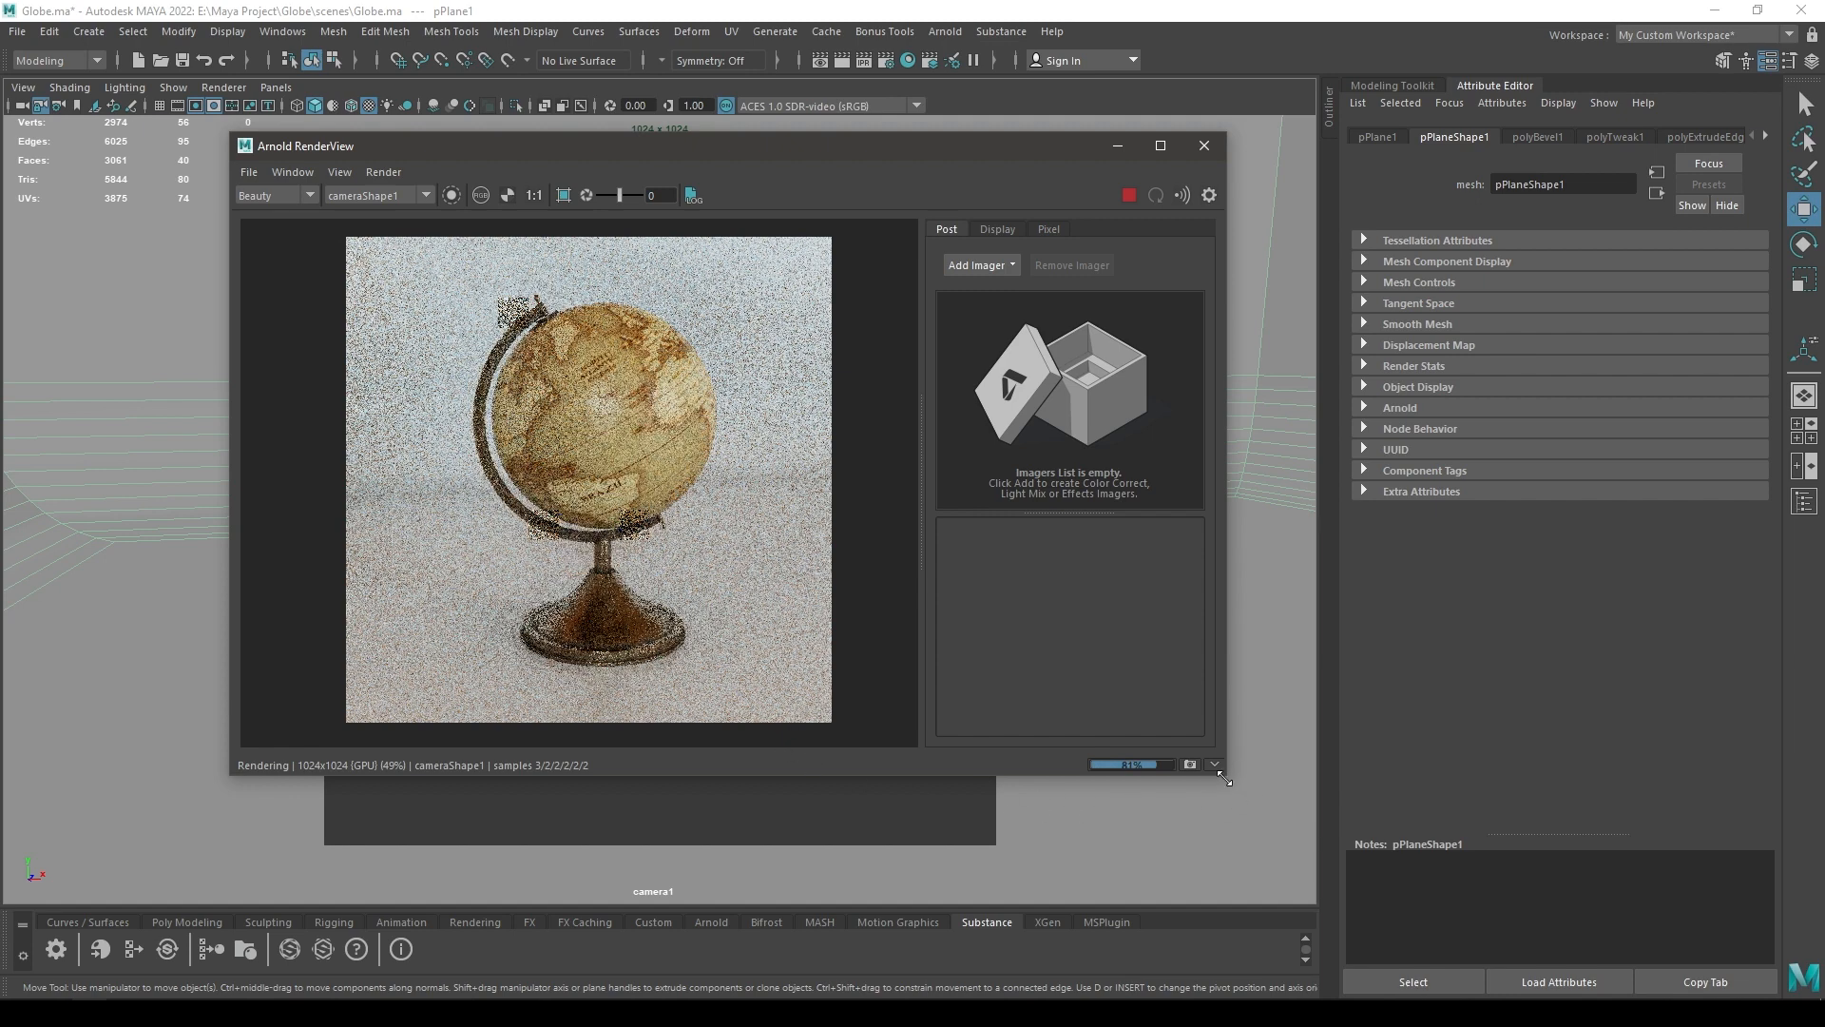
pyautogui.moveTo(1220, 786); pyautogui.dragTo(1309, 907)
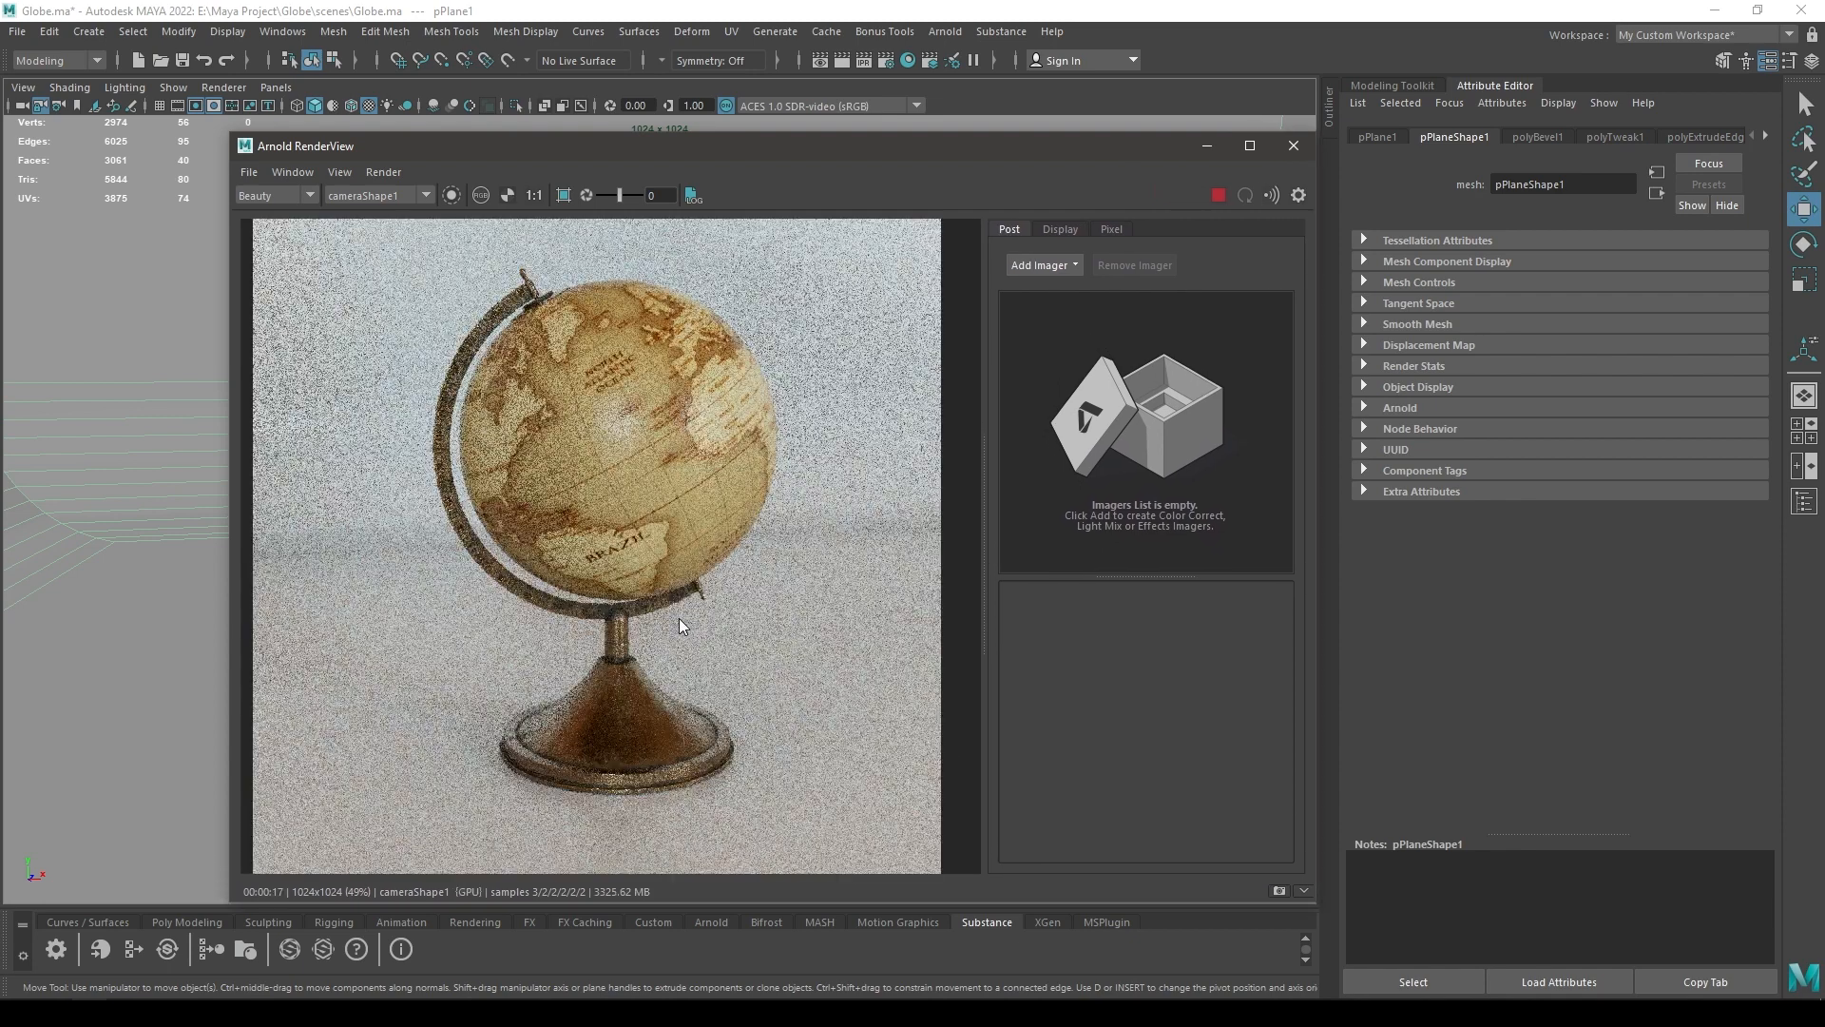
pyautogui.press('f')
pyautogui.moveTo(688, 573); pyautogui.dragTo(688, 584, button='middle')
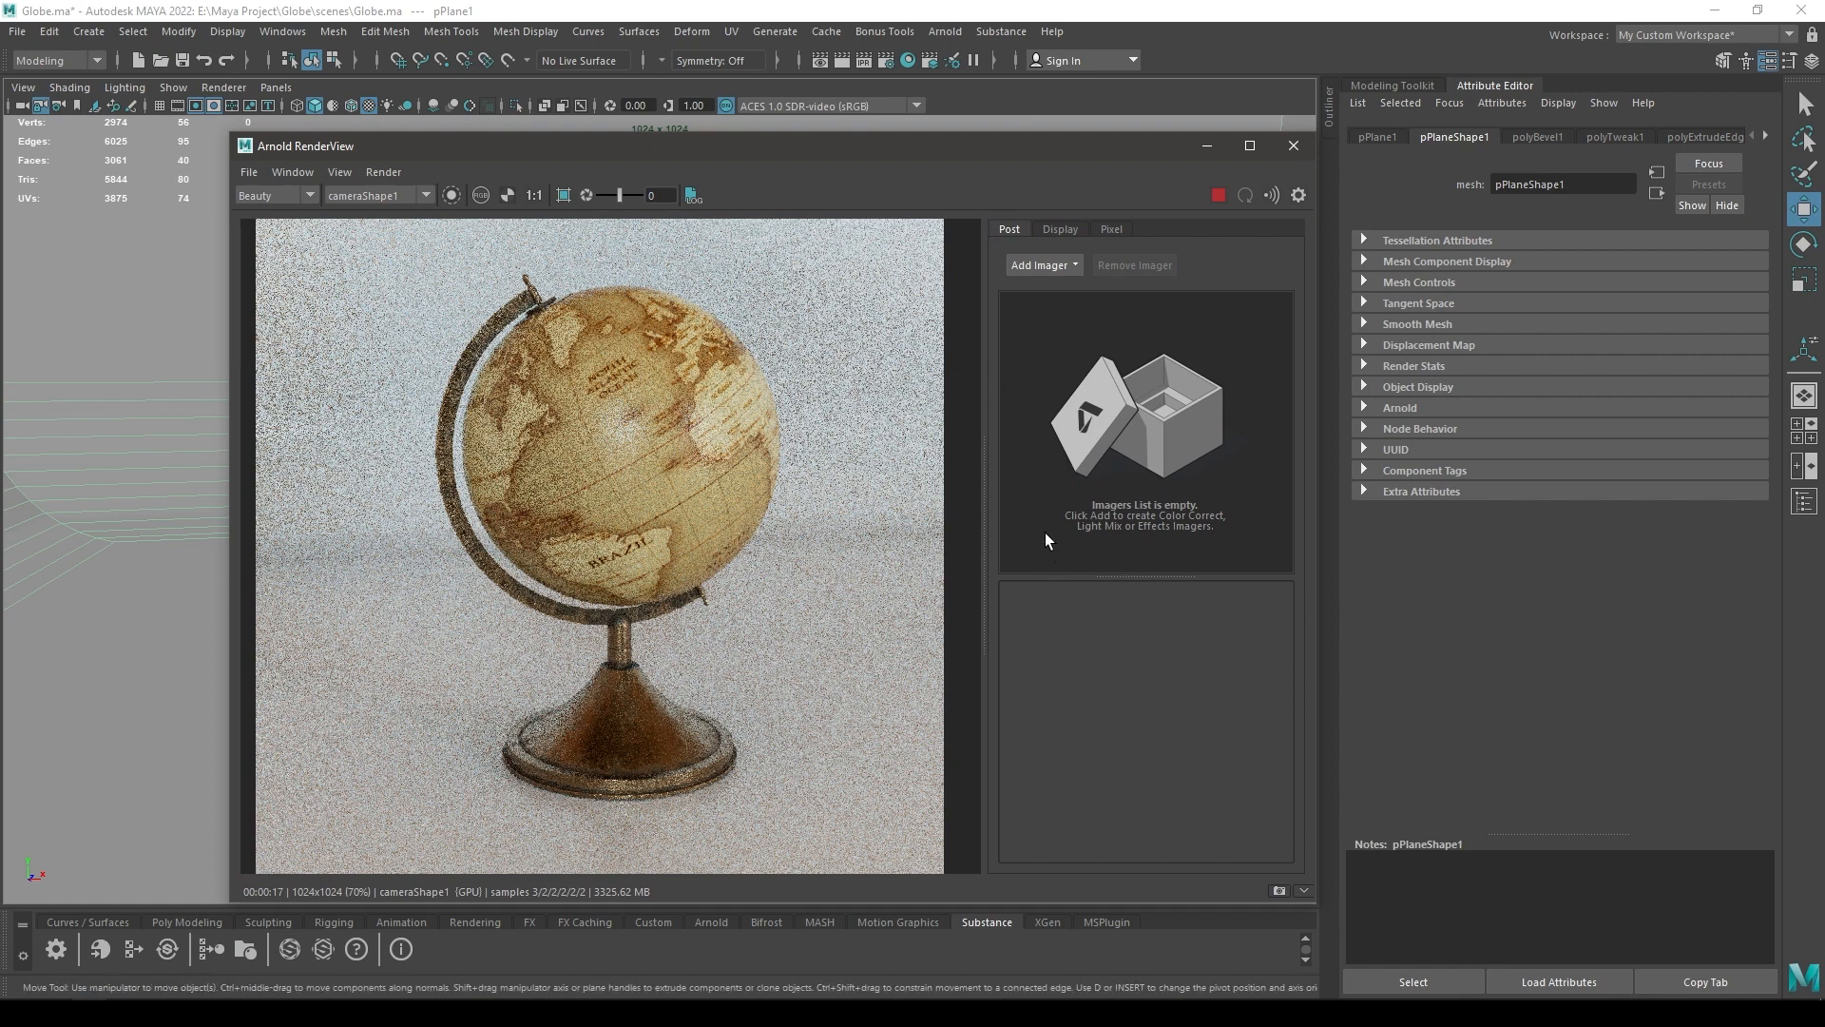
# Set the Camera (AA) samples to 6 and enable adaptive sampling in the Arnold render settings.
pyautogui.click(885, 60)
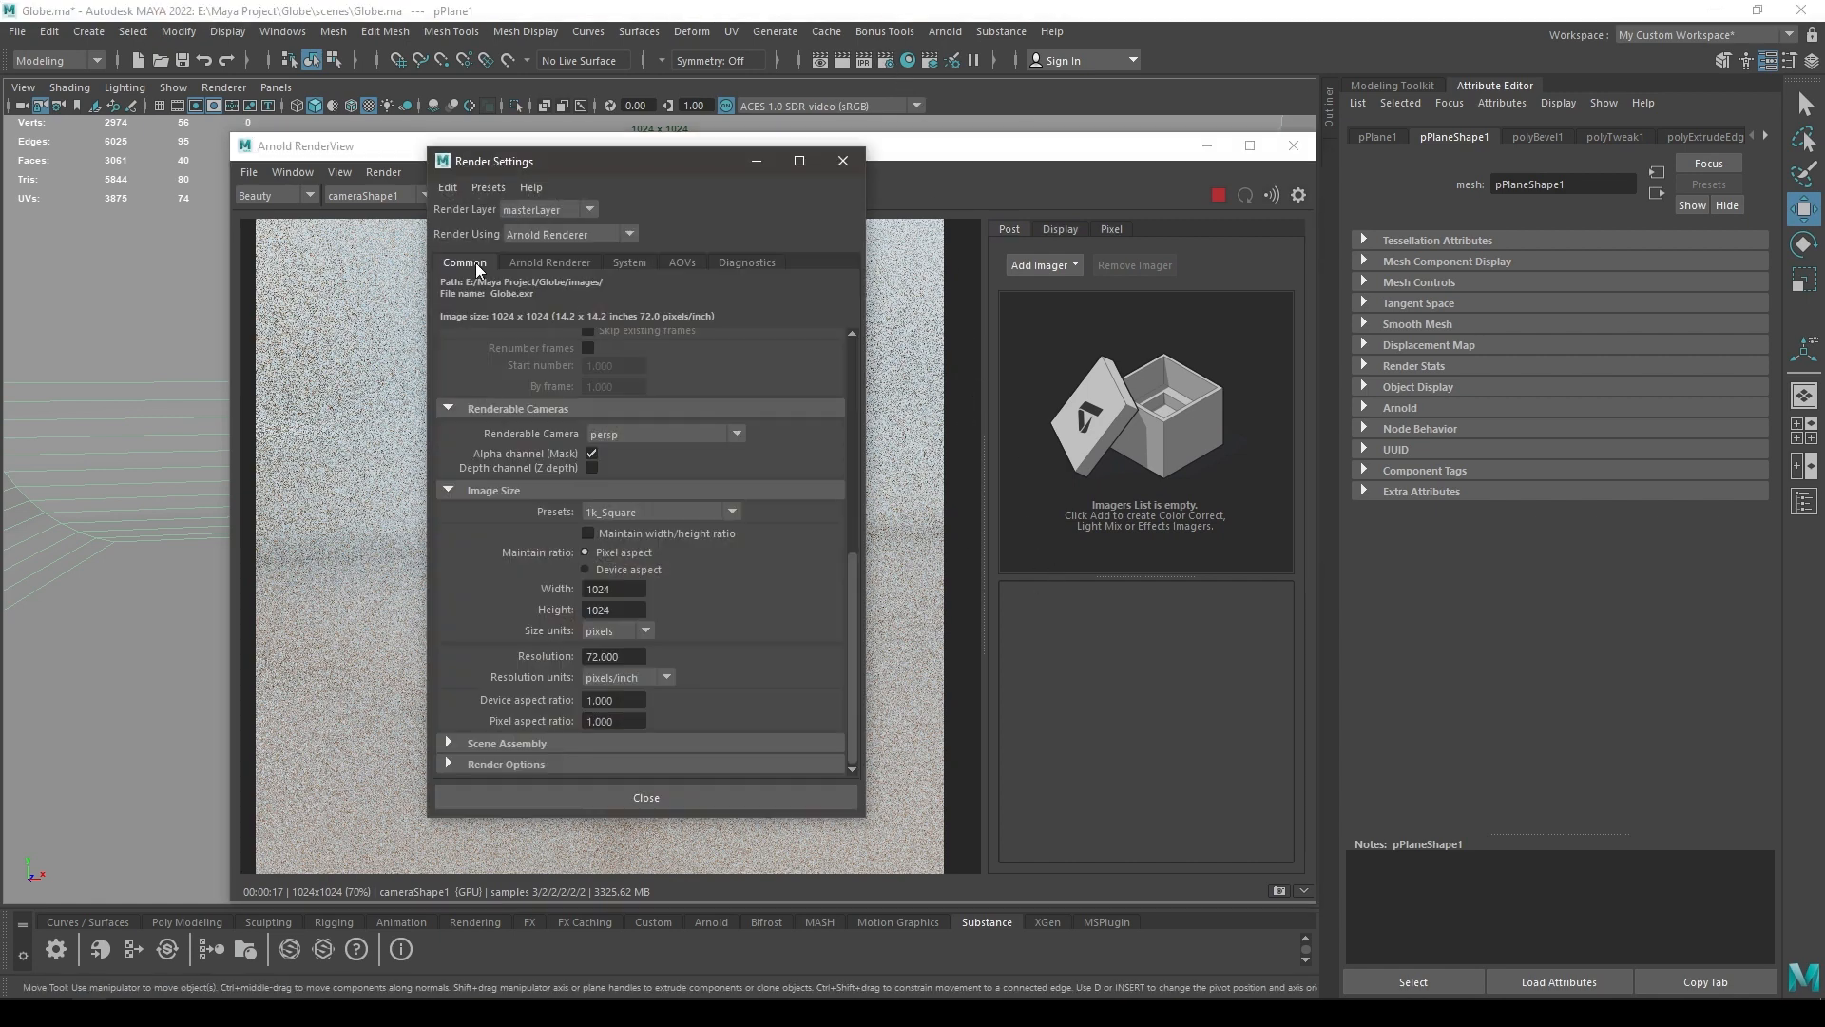
pyautogui.click(563, 262)
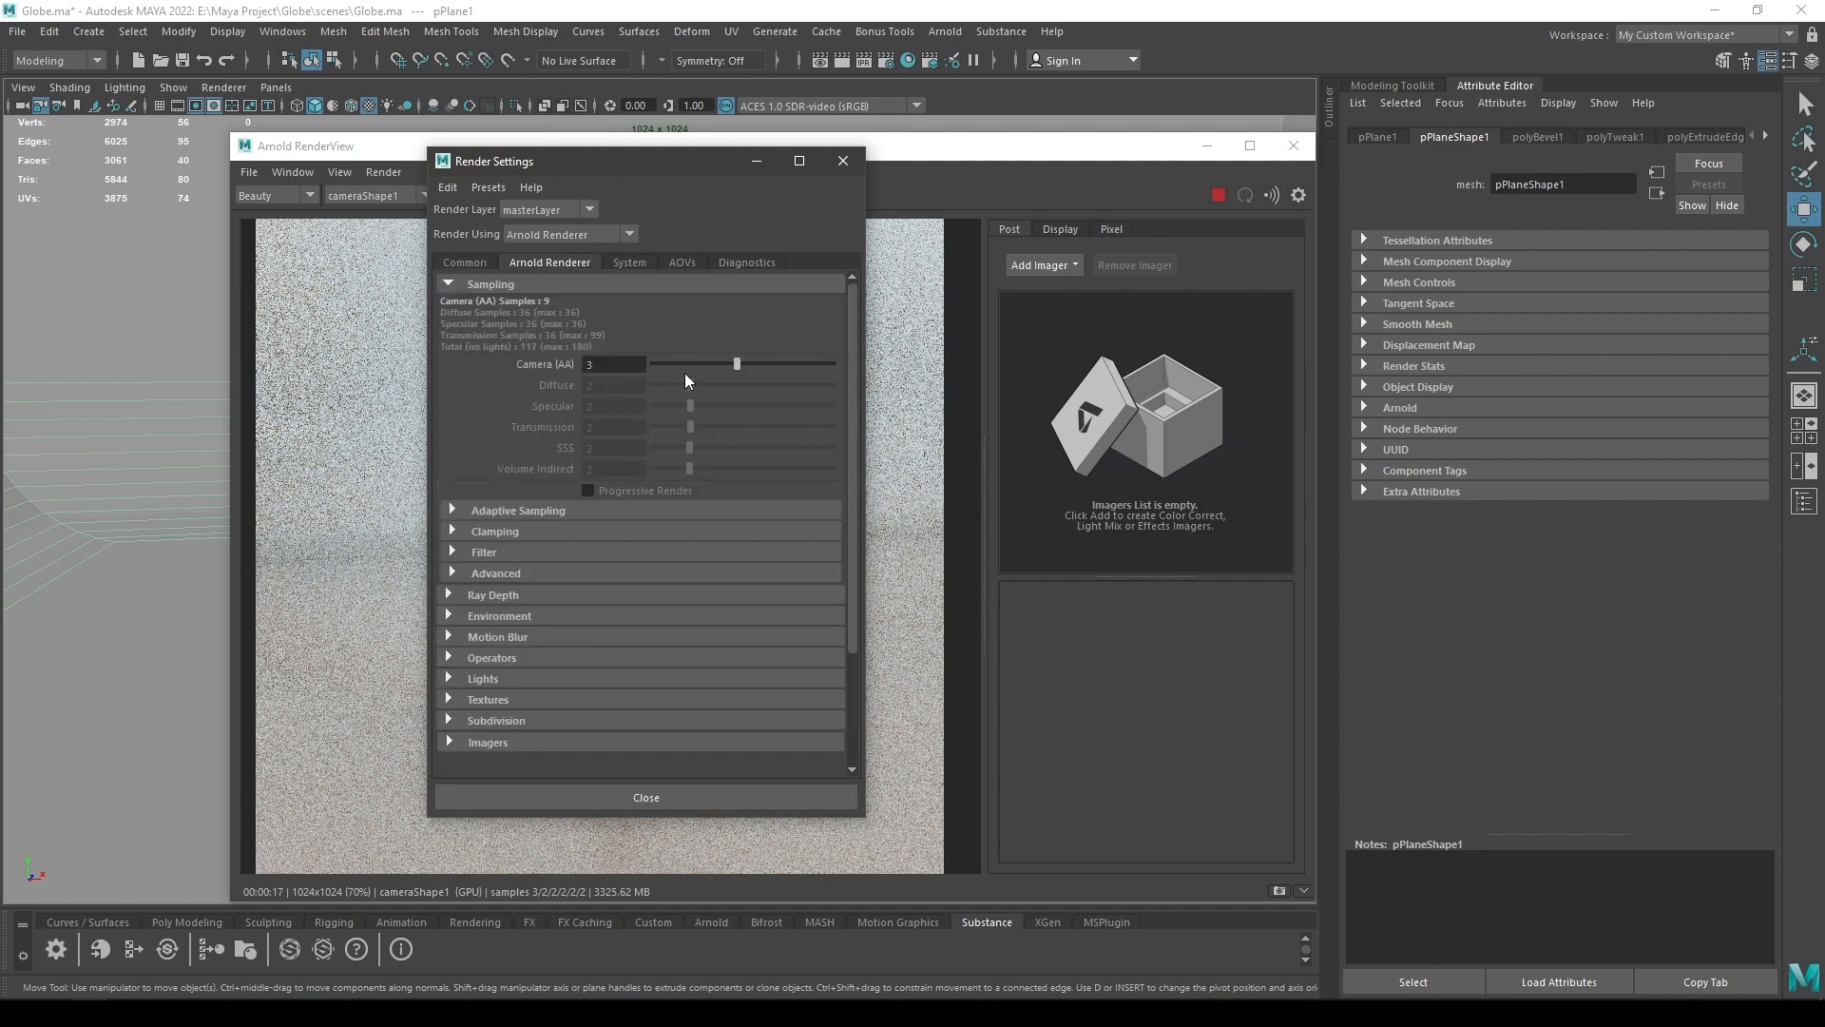
pyautogui.moveTo(737, 364); pyautogui.dragTo(774, 366)
pyautogui.moveTo(665, 161); pyautogui.dragTo(1140, 139)
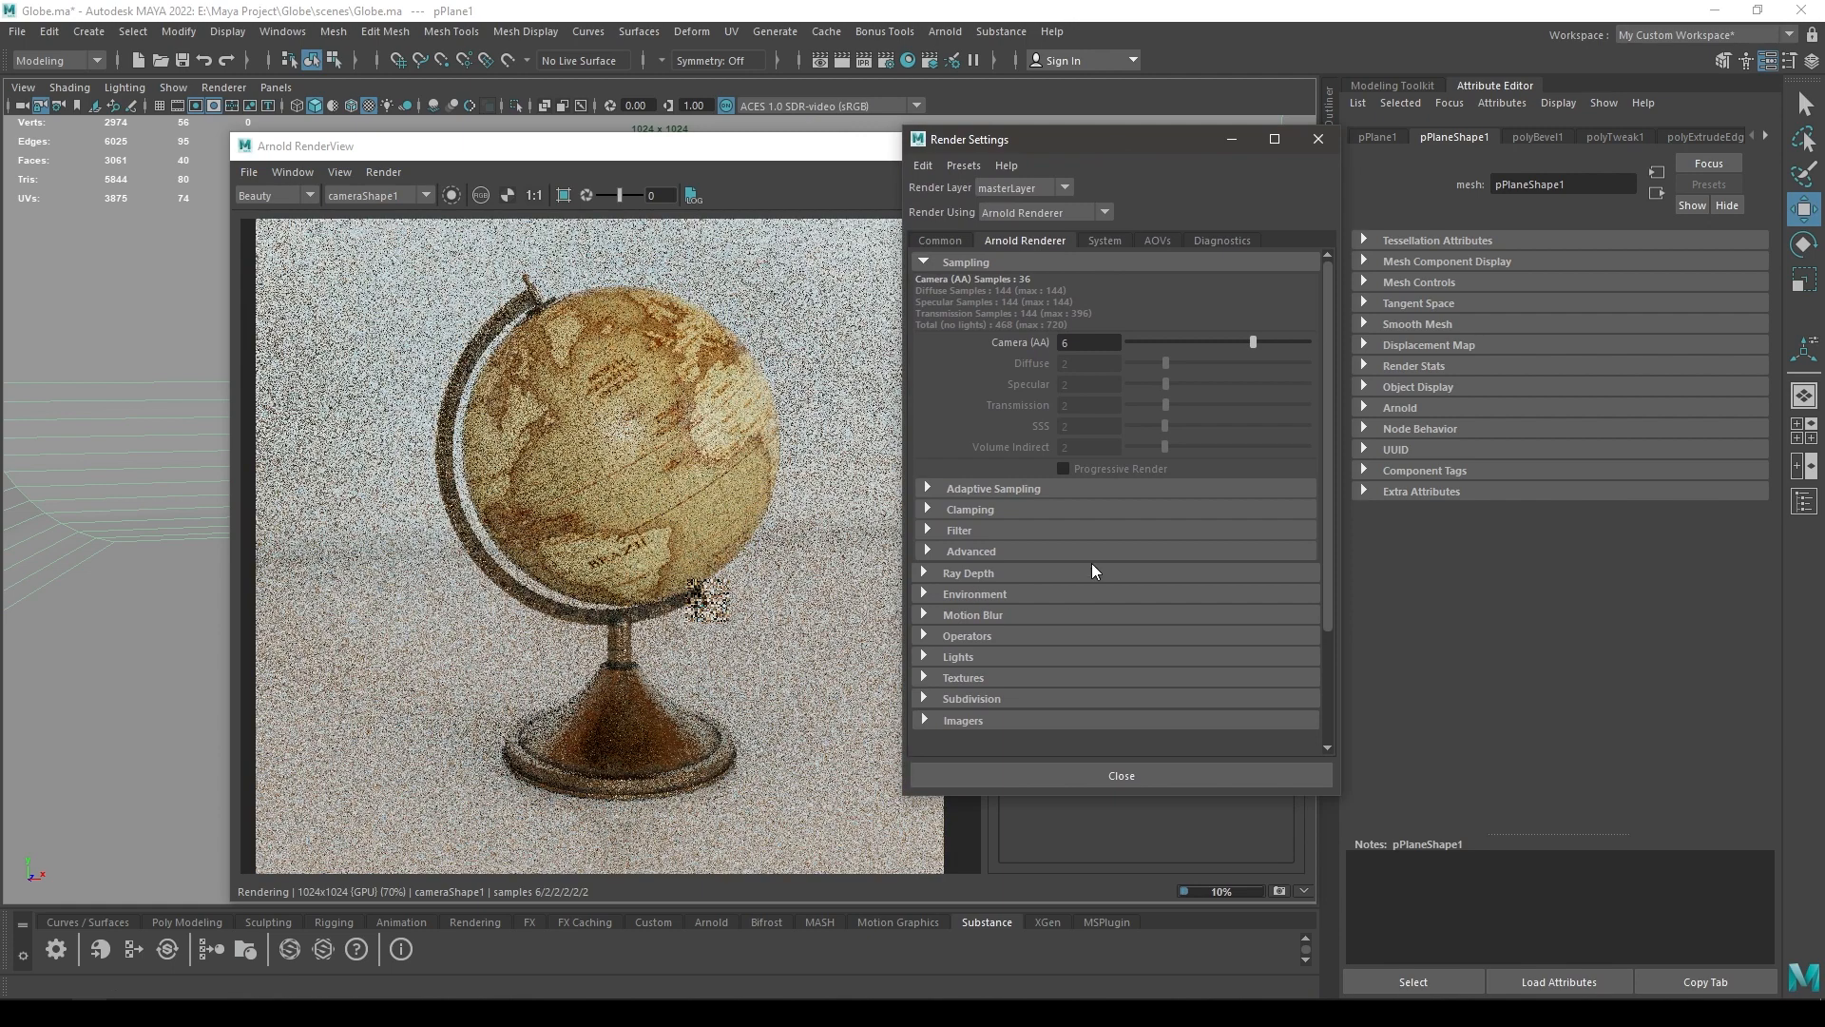
pyautogui.click(998, 490)
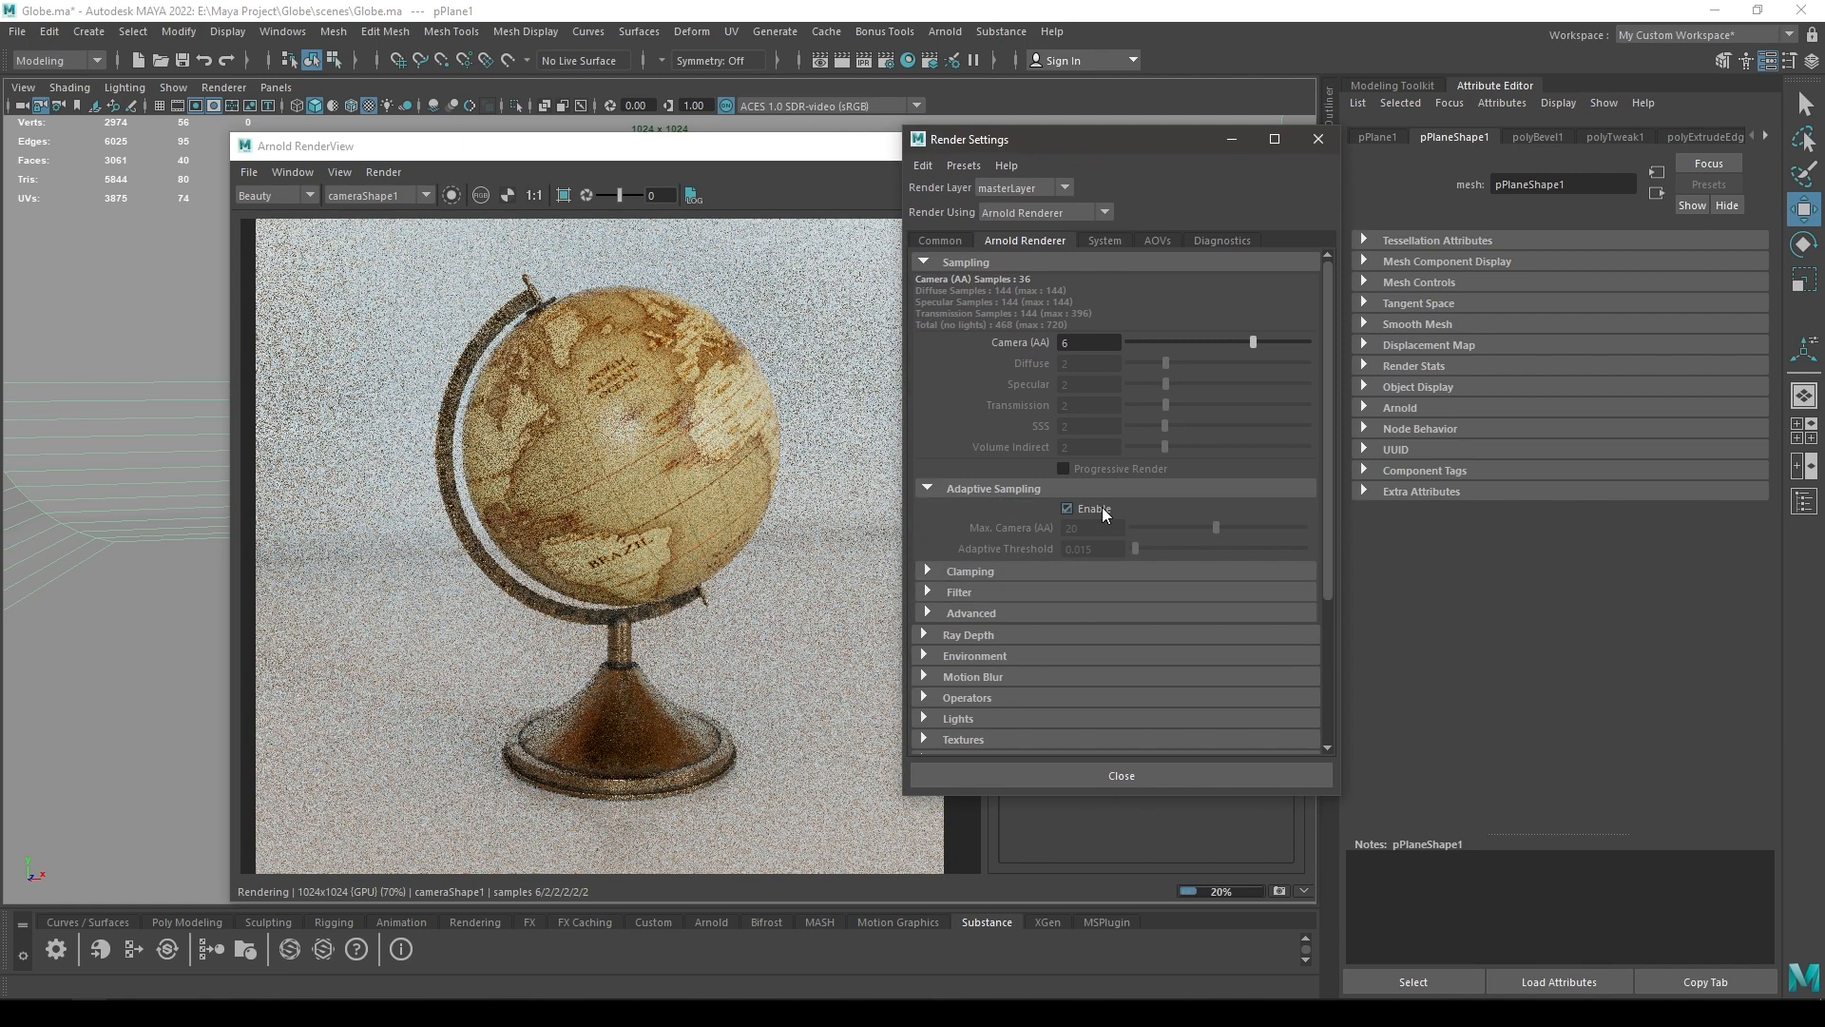
pyautogui.click(1101, 507)
pyautogui.click(1329, 136)
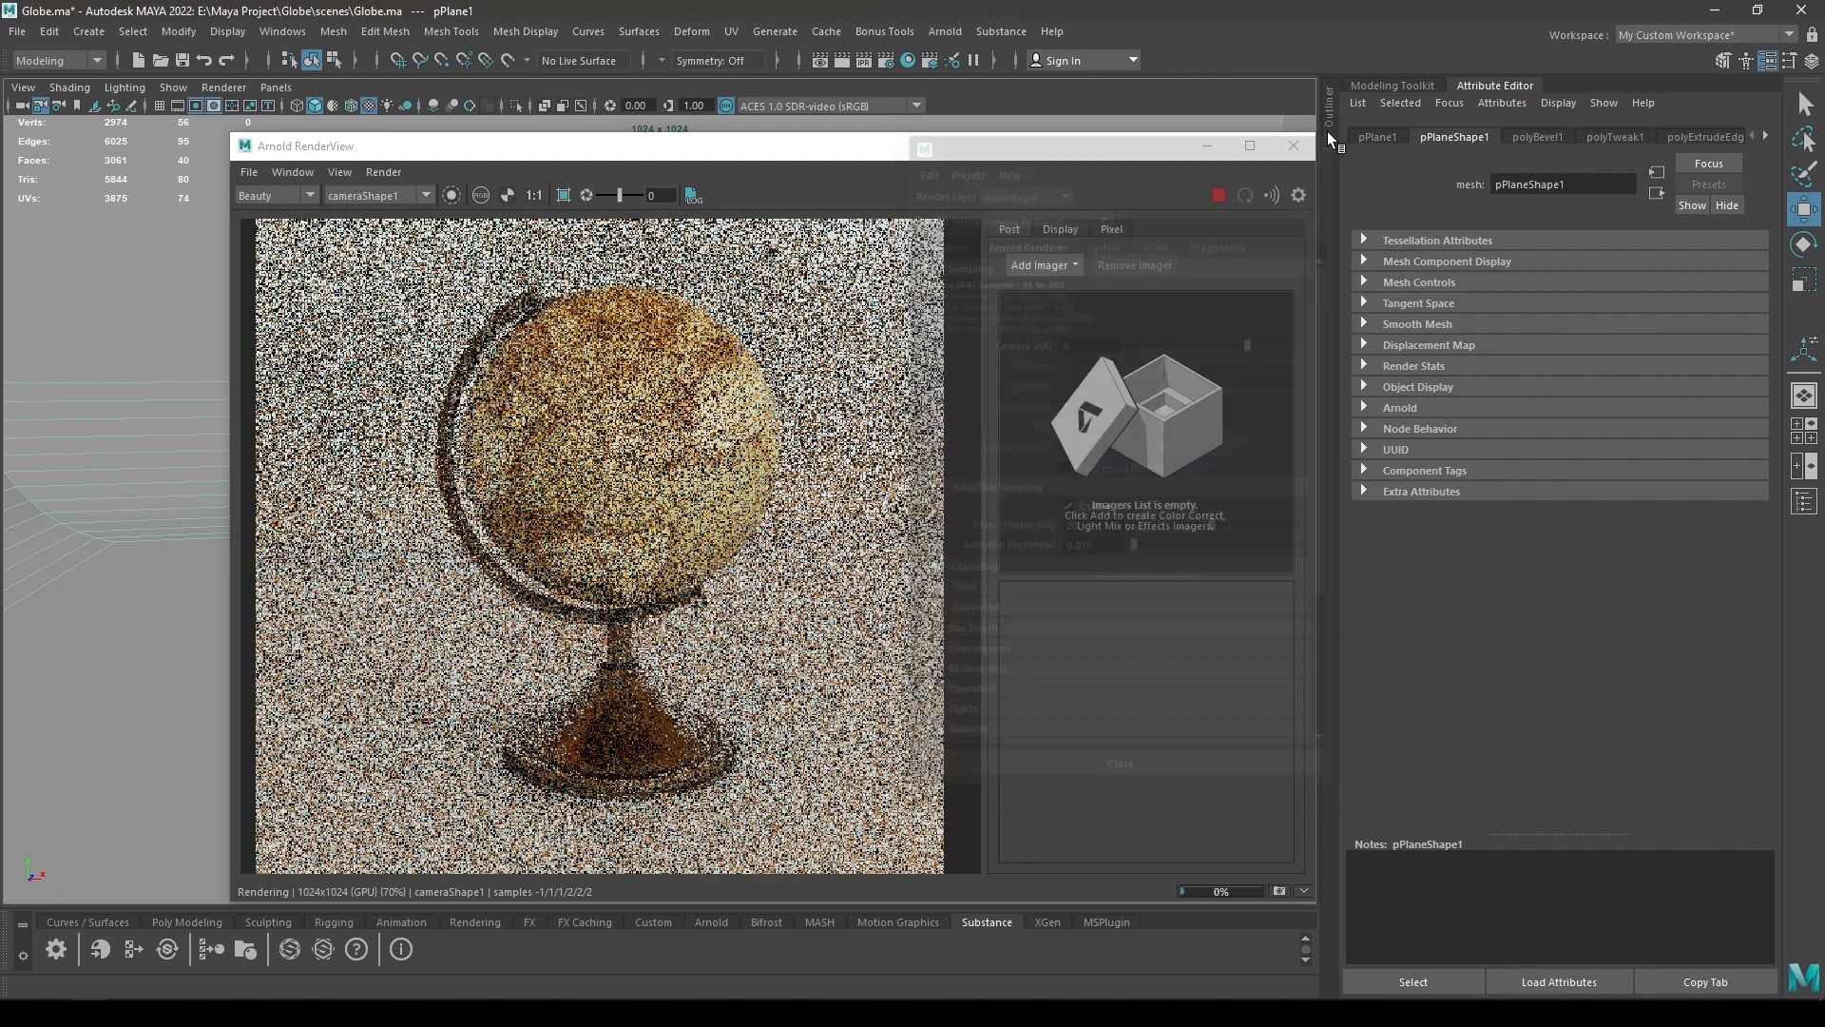
# Move the render window higher on the screen and examine the globe render up close and as a whole.
pyautogui.moveTo(642, 145); pyautogui.dragTo(650, 61)
pyautogui.moveTo(703, 806); pyautogui.dragTo(701, 860)
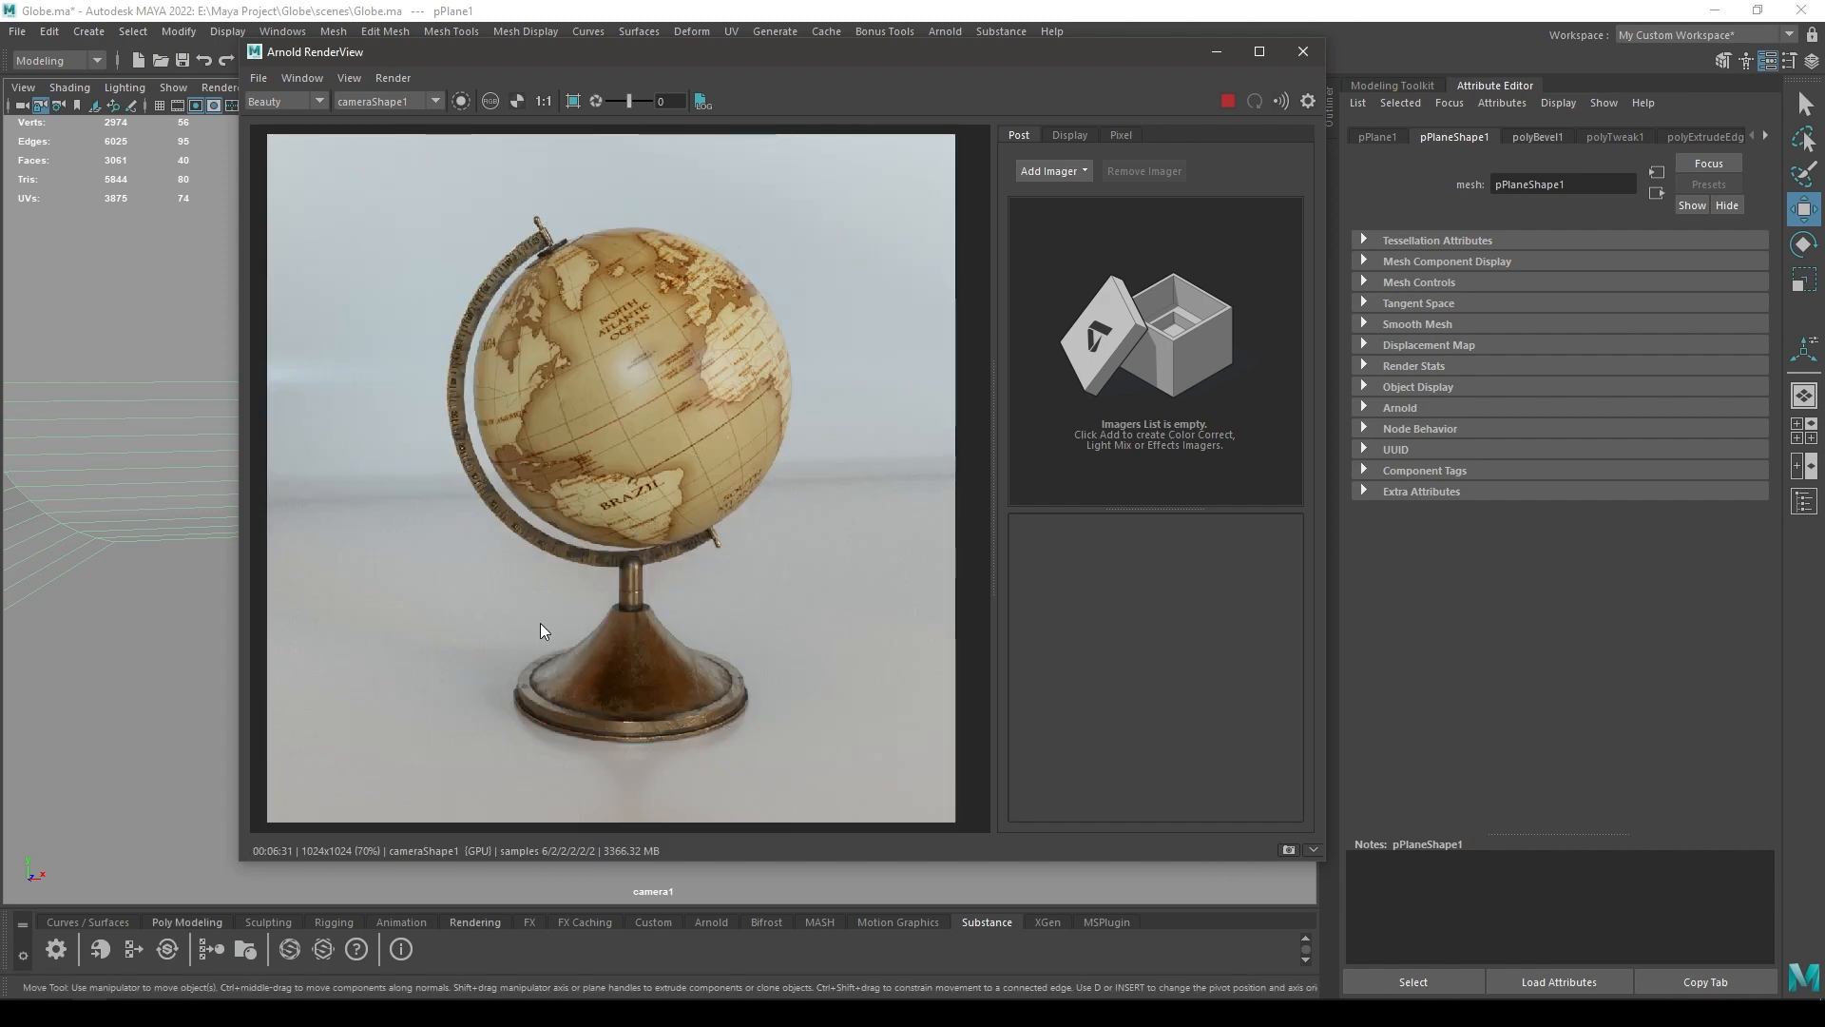
pyautogui.scroll(5, 538, 633)
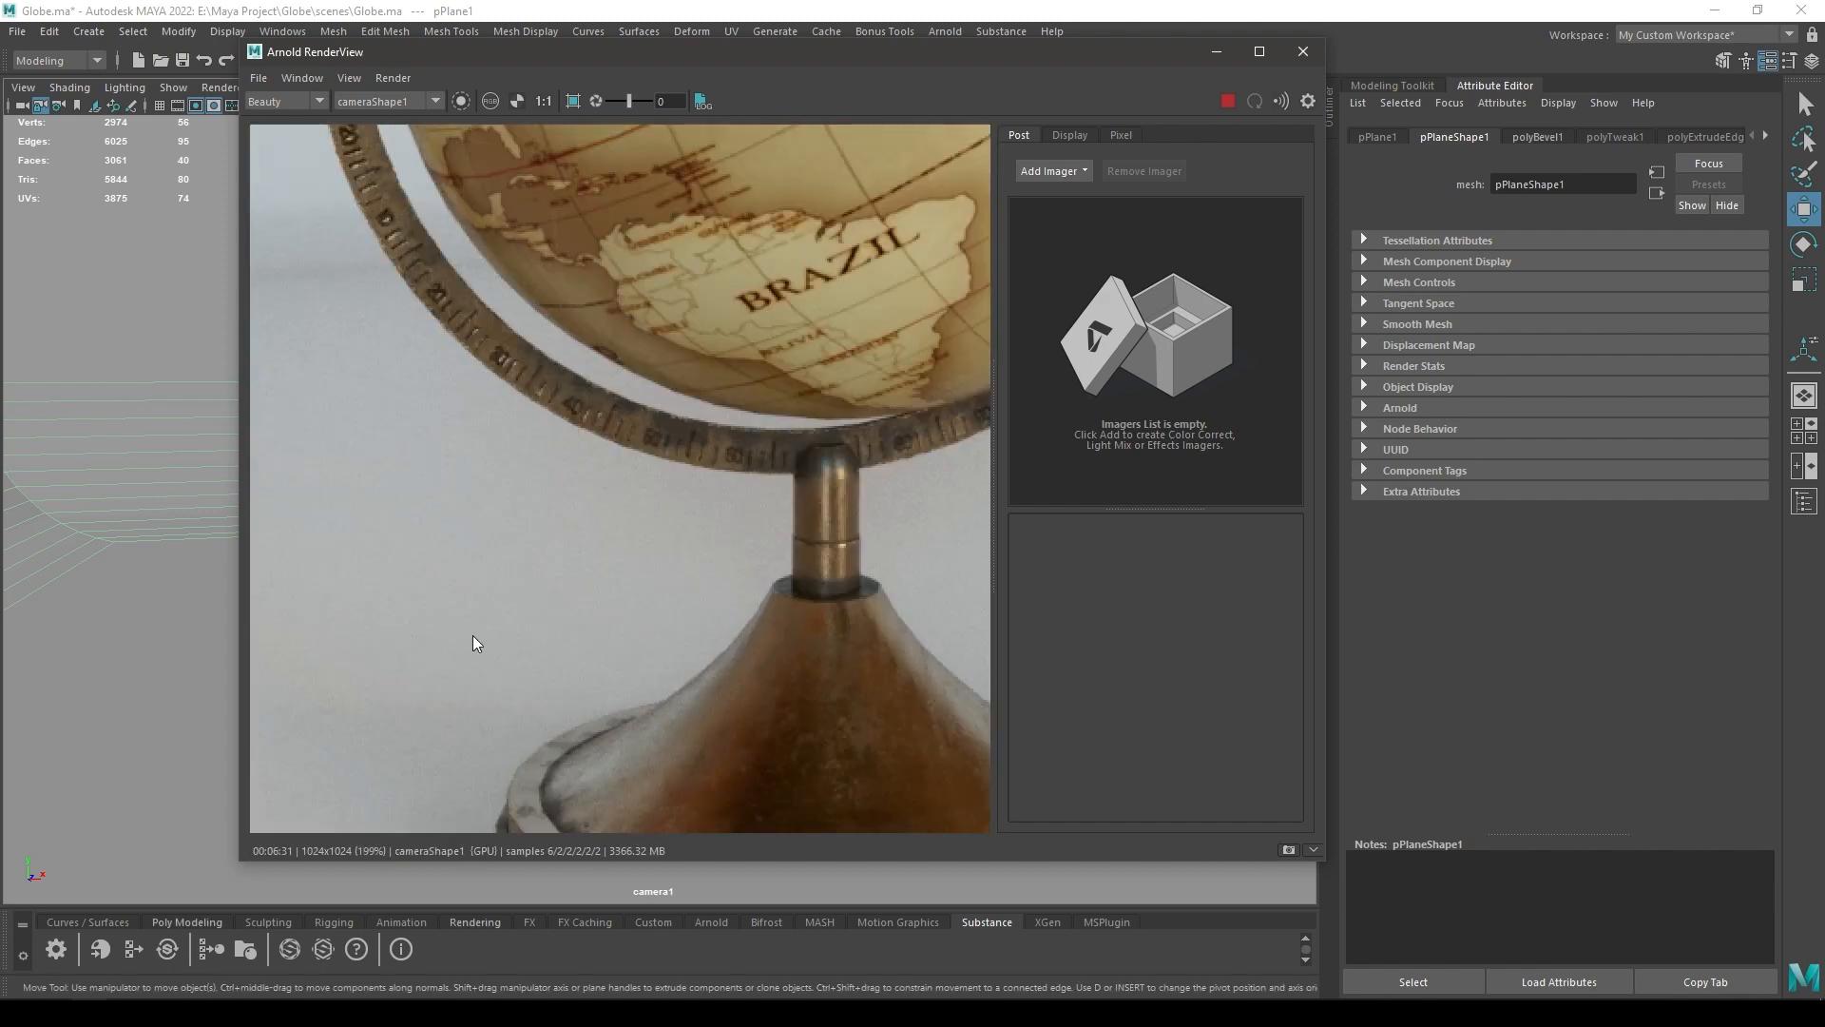
pyautogui.scroll(-7, 471, 635)
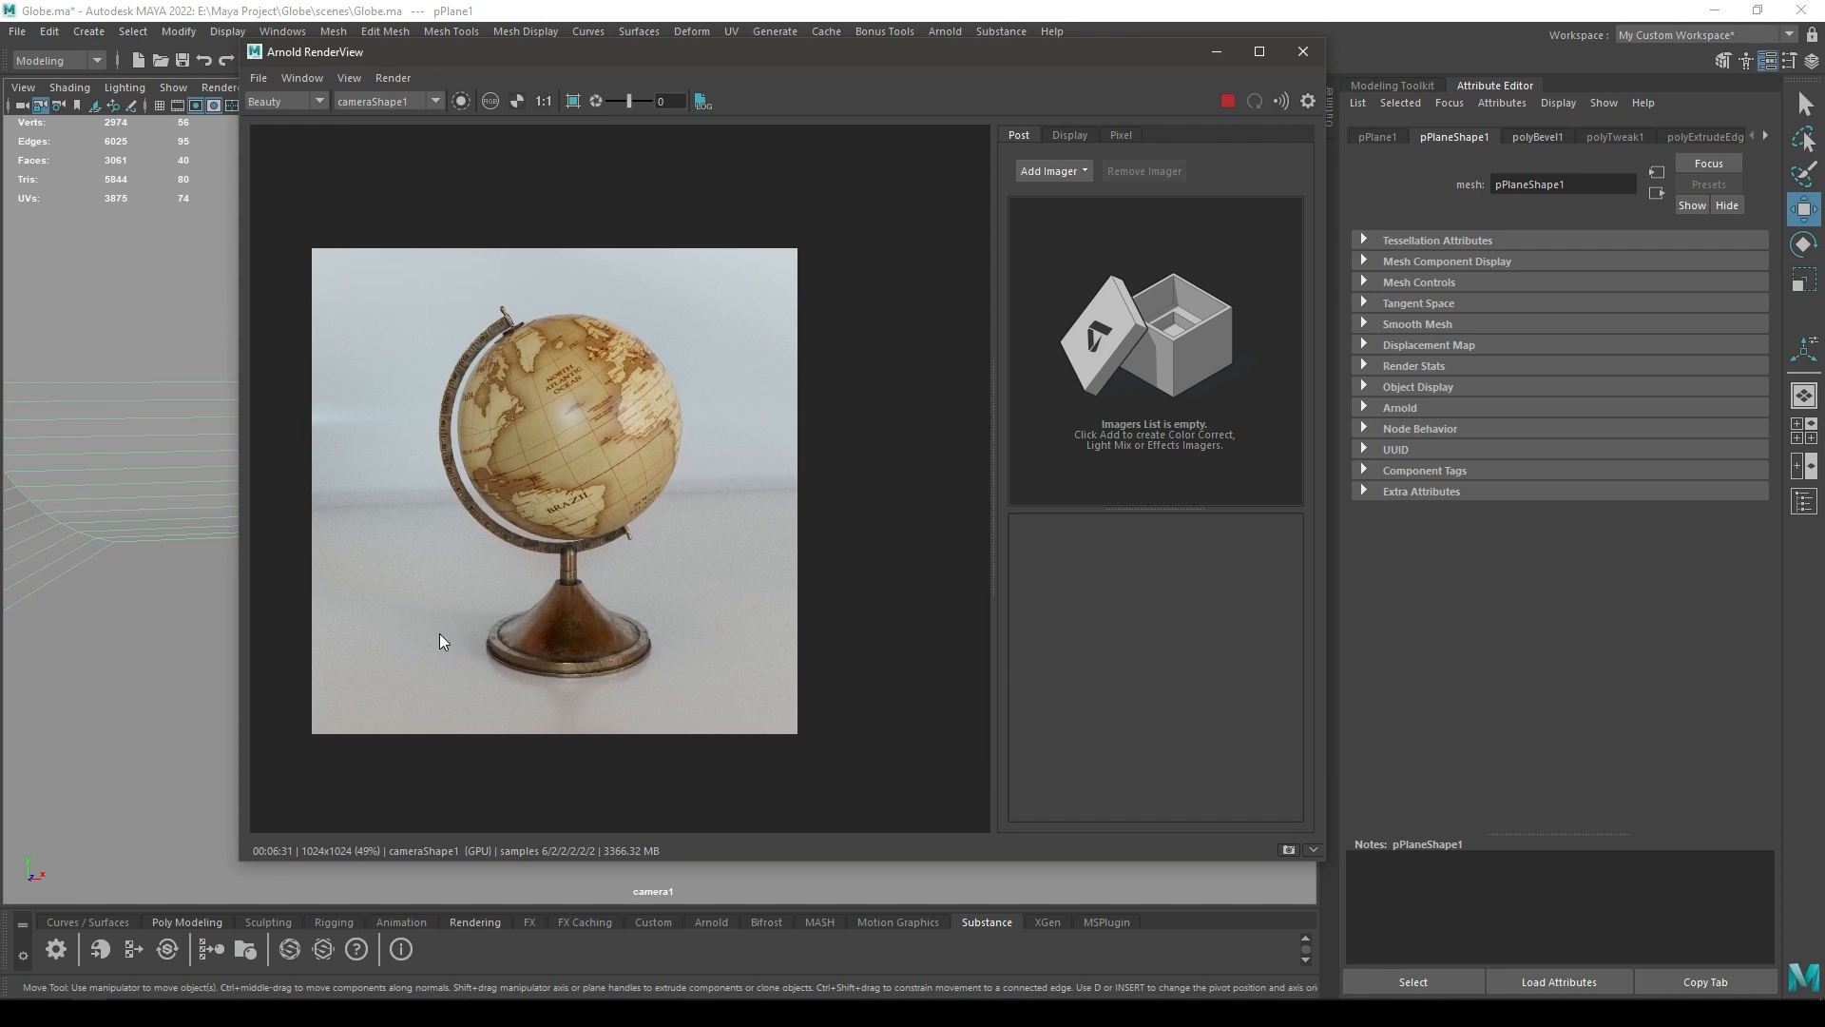
pyautogui.scroll(2, 439, 640)
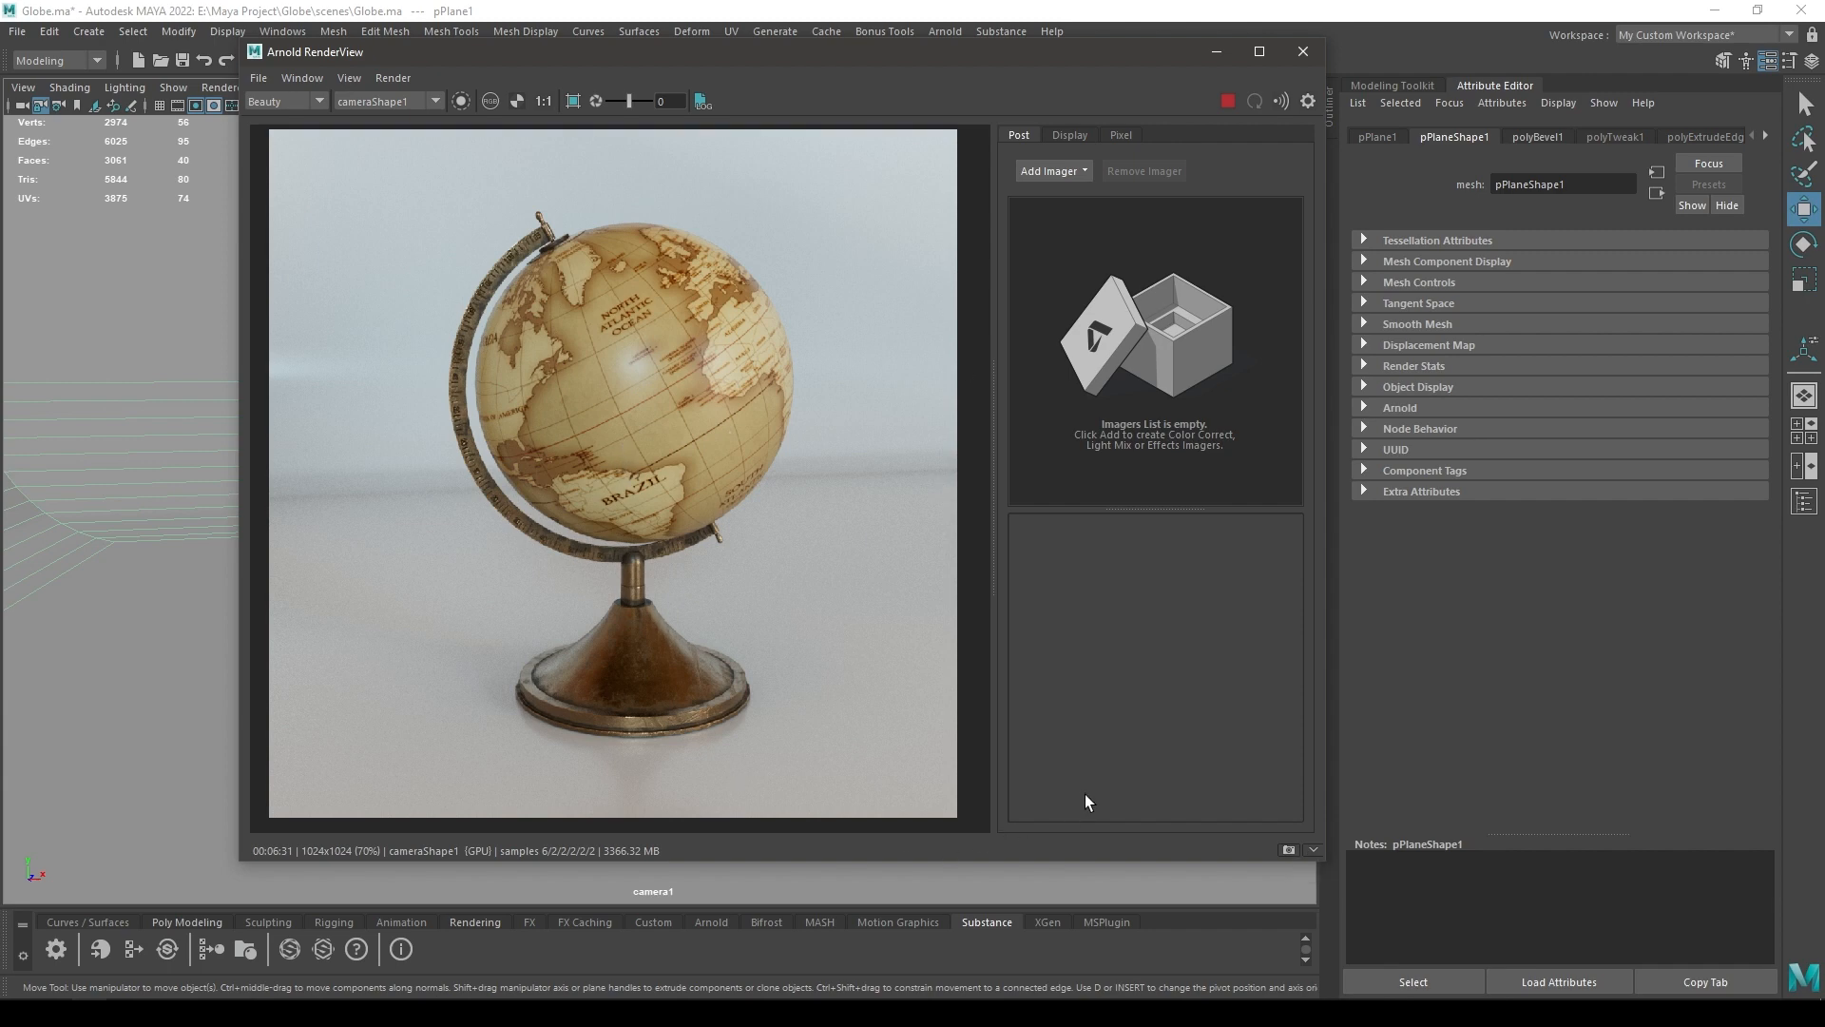
# Store a snapshot of the globe render and shrink the snapshot strip to give the image more room.
pyautogui.click(1290, 852)
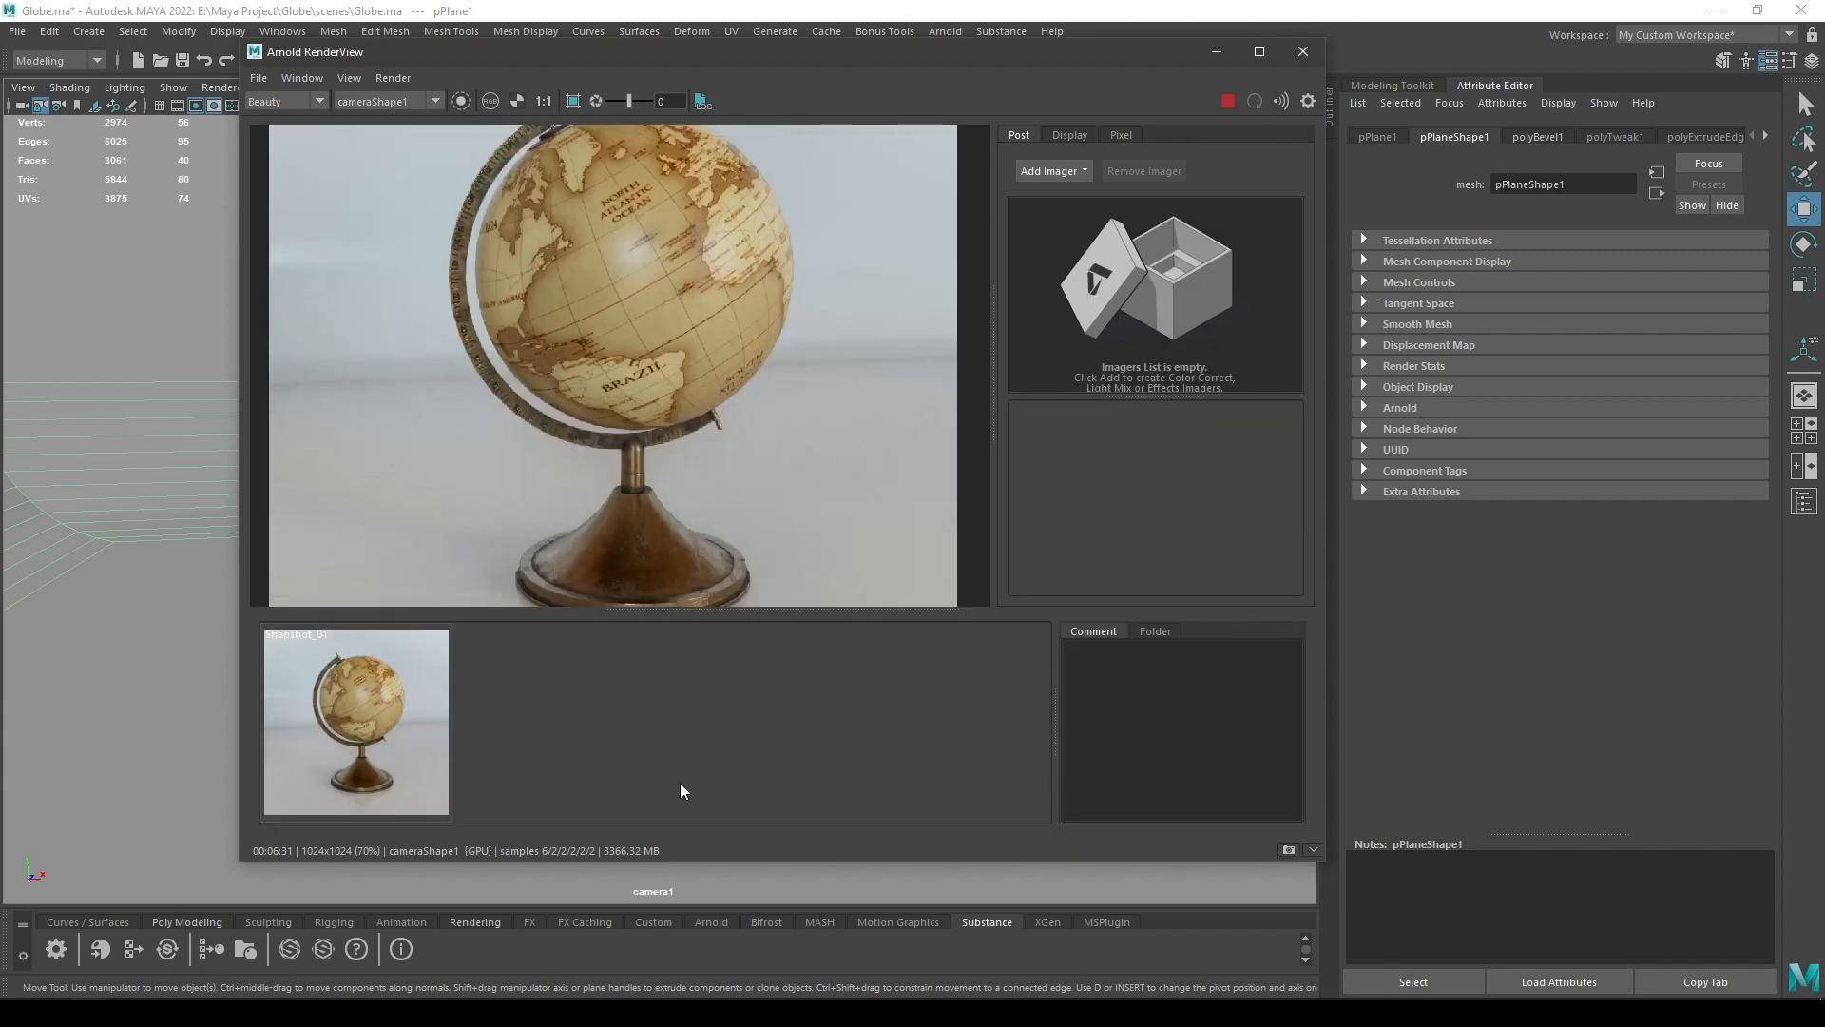
pyautogui.moveTo(642, 608); pyautogui.dragTo(665, 713)
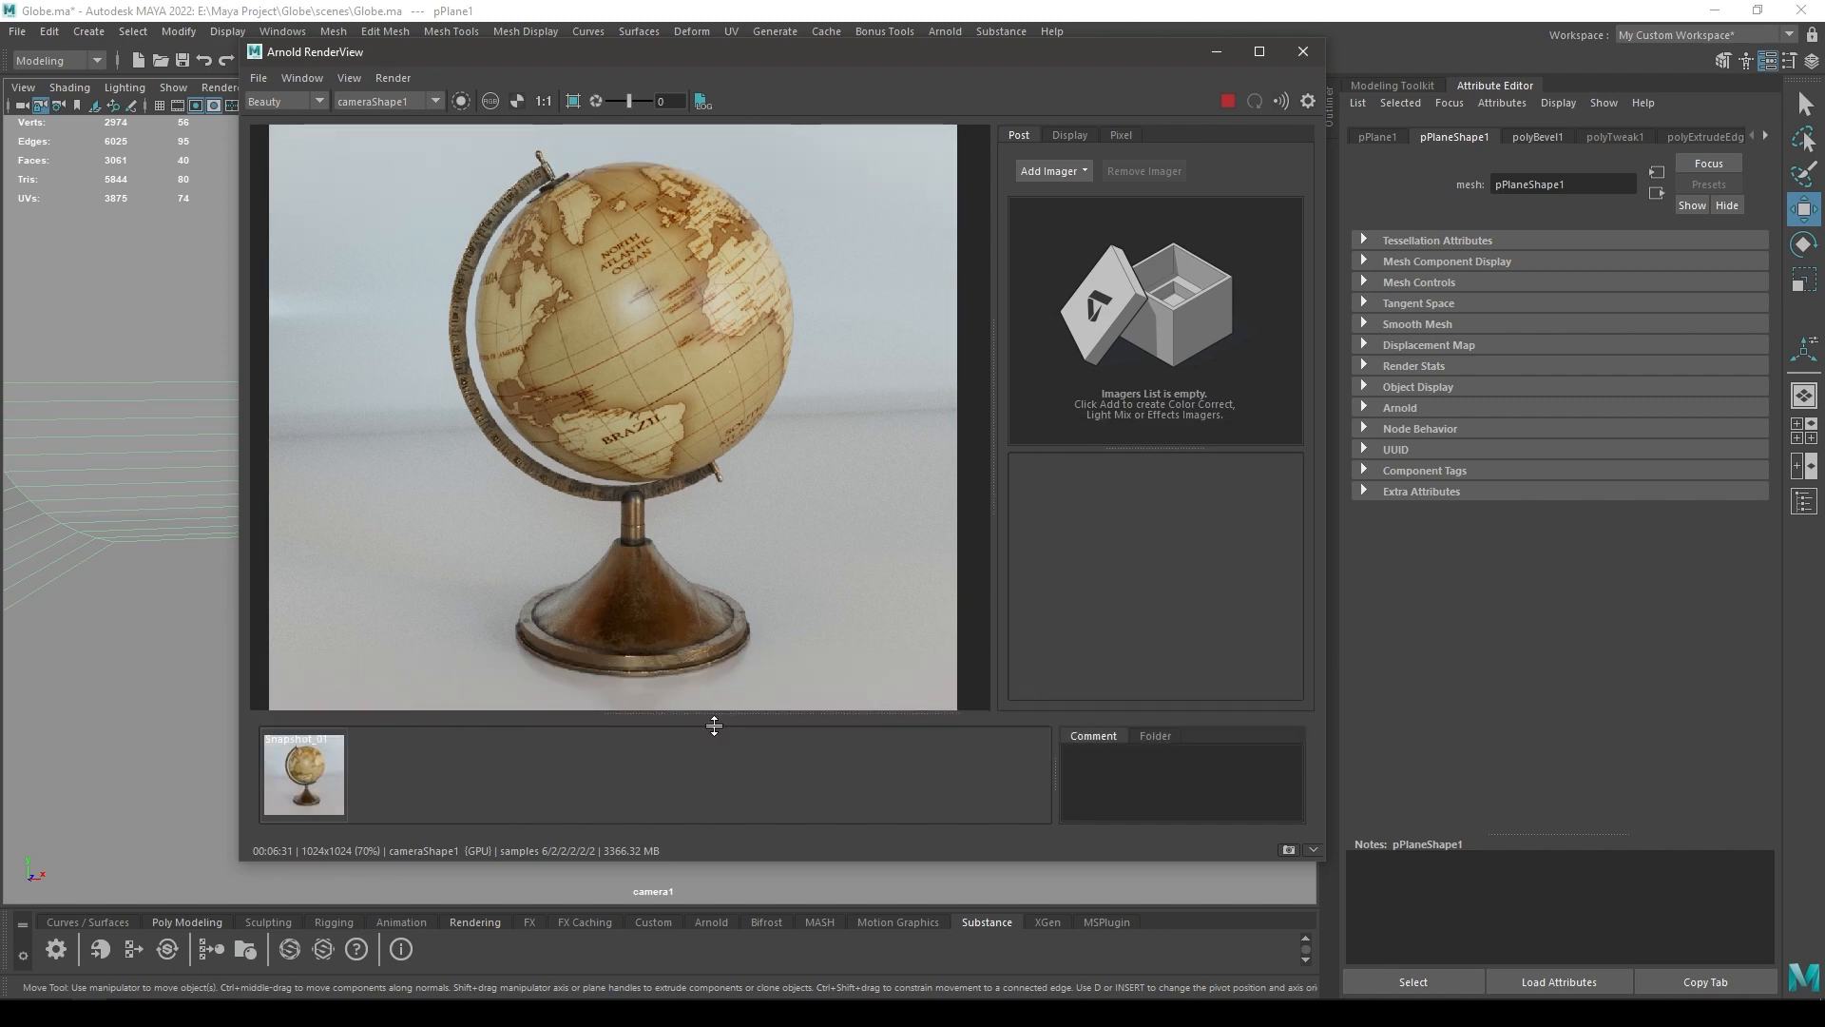
pyautogui.moveTo(715, 719); pyautogui.dragTo(715, 757)
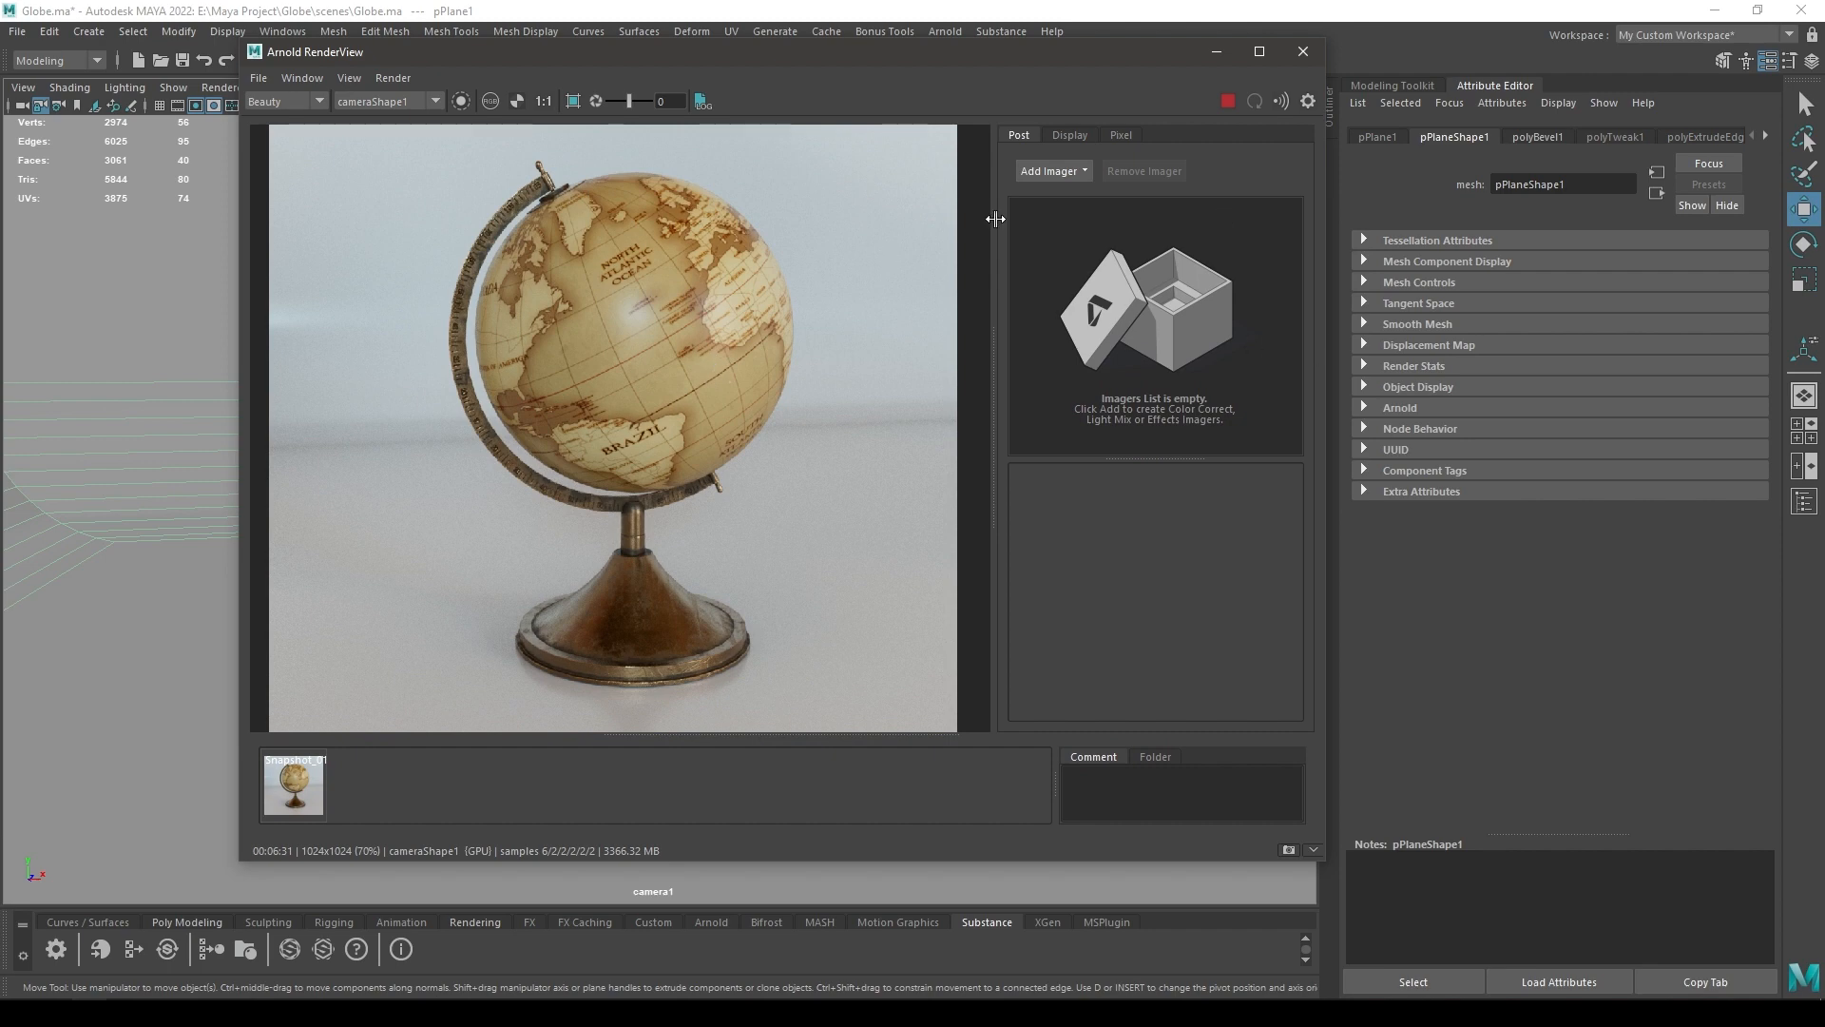
pyautogui.moveTo(906, 59); pyautogui.dragTo(905, 123)
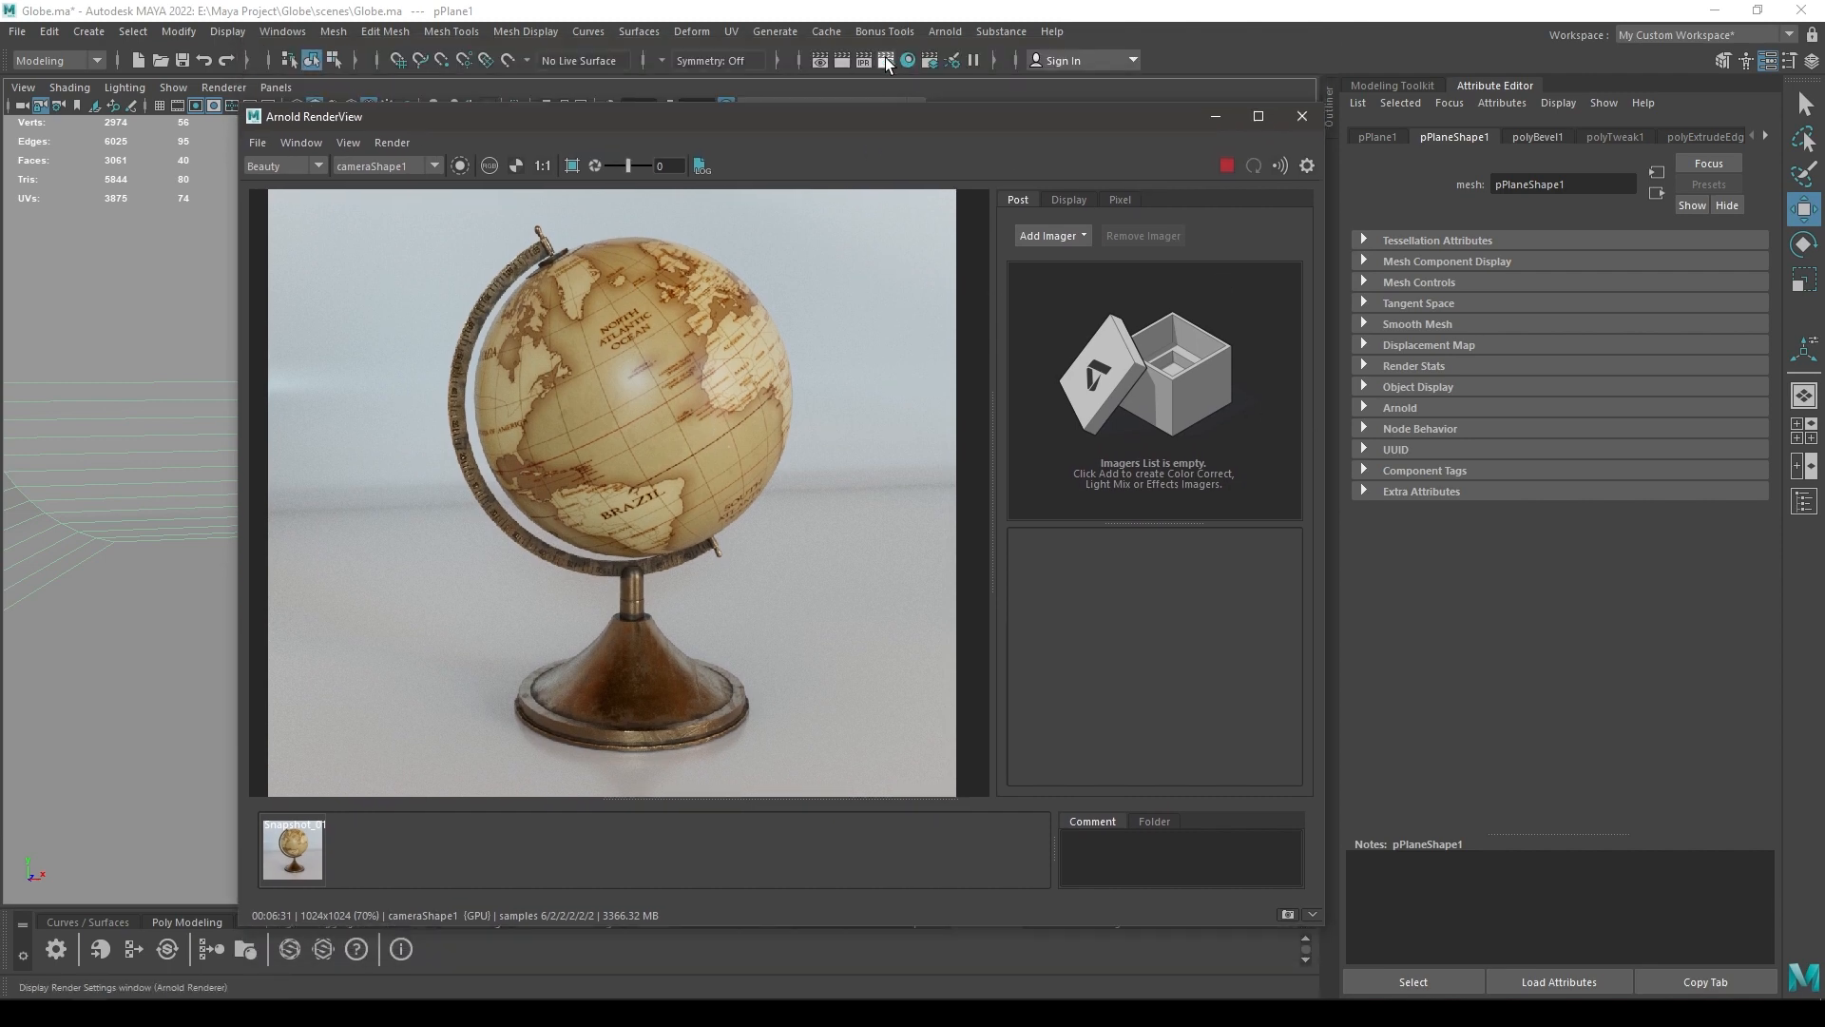
# Set the adaptive Max. Camera (AA) to 10 and the Camera (AA) samples to 4.
pyautogui.click(886, 61)
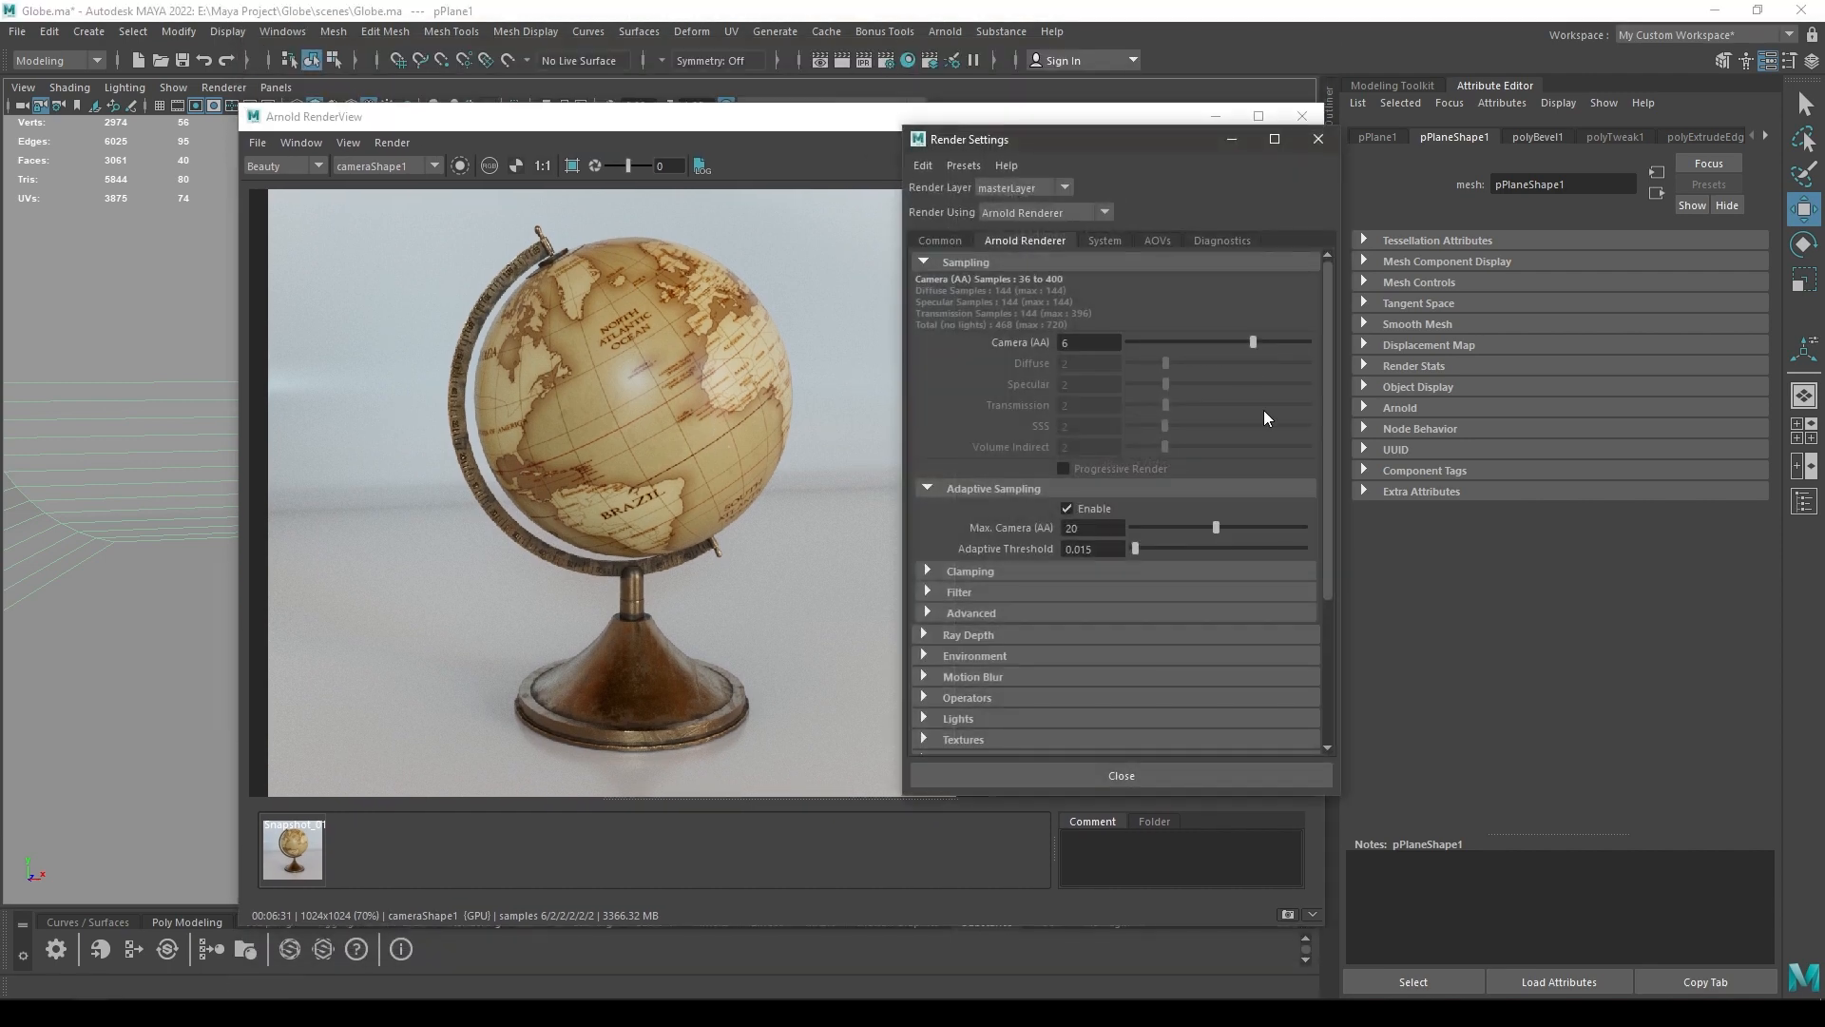
pyautogui.moveTo(1210, 522); pyautogui.dragTo(1173, 526)
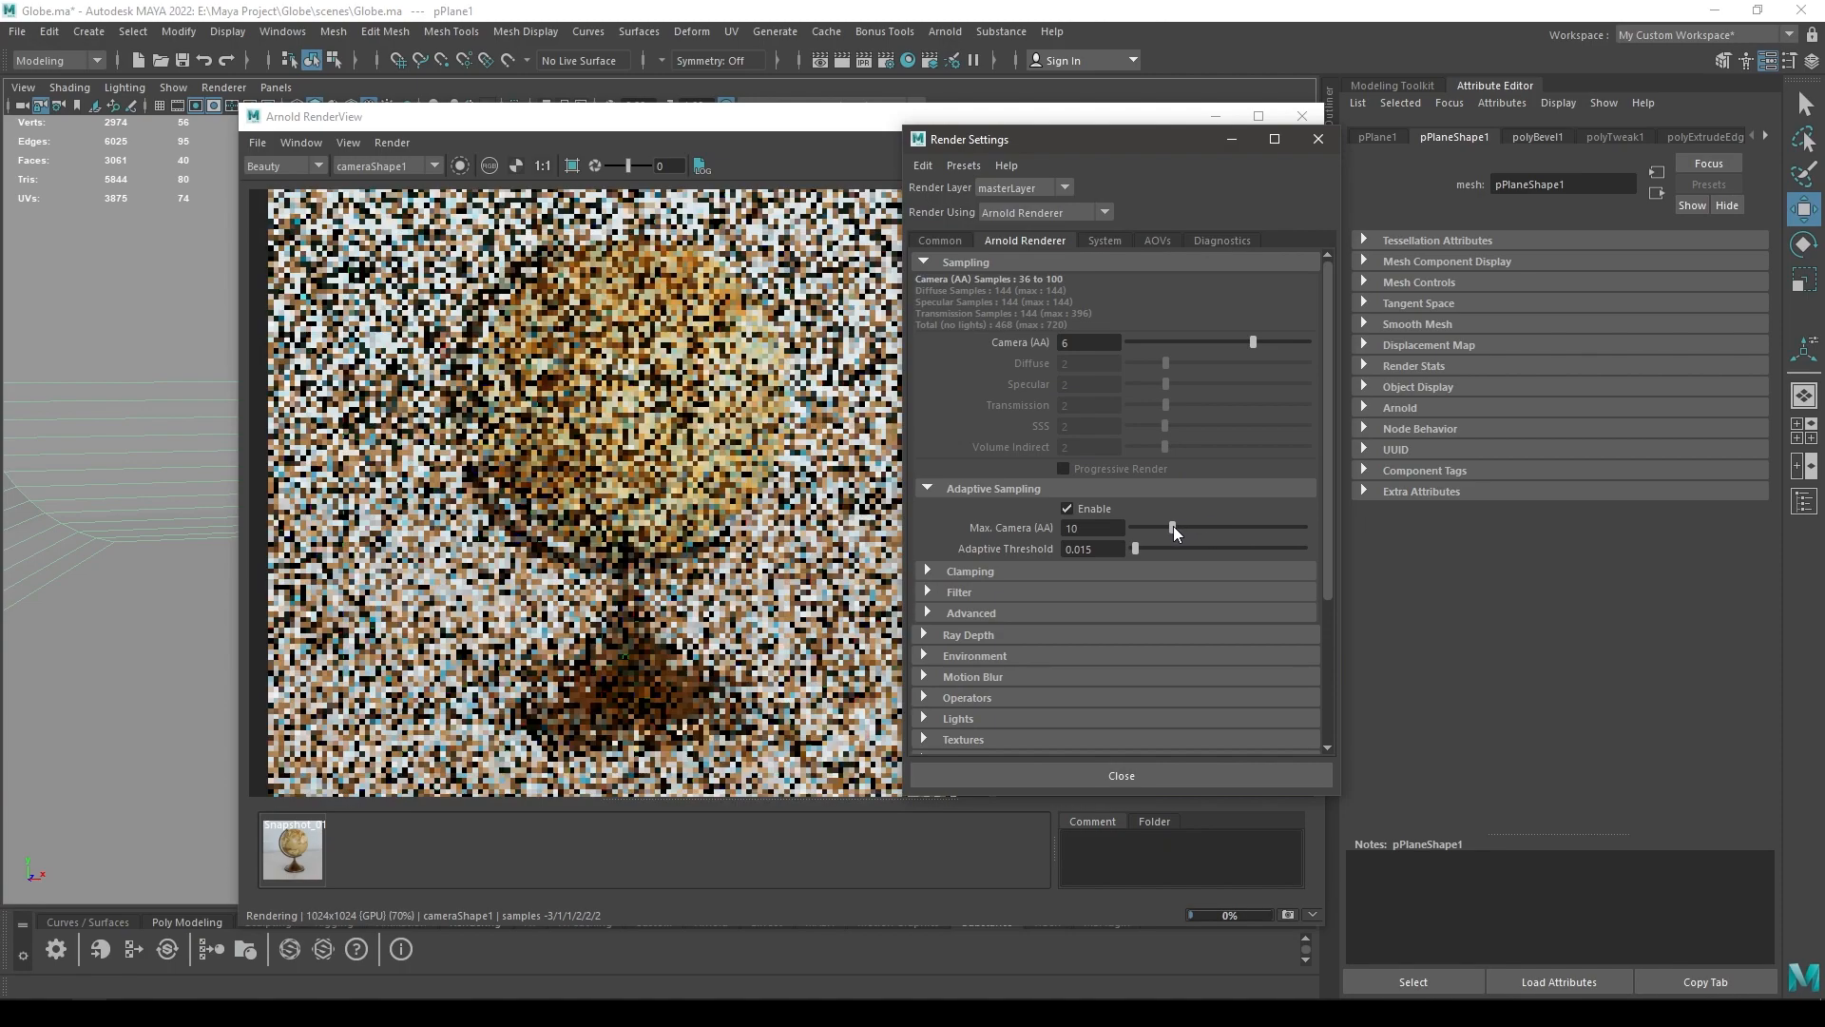
pyautogui.moveTo(1251, 341); pyautogui.dragTo(1231, 342)
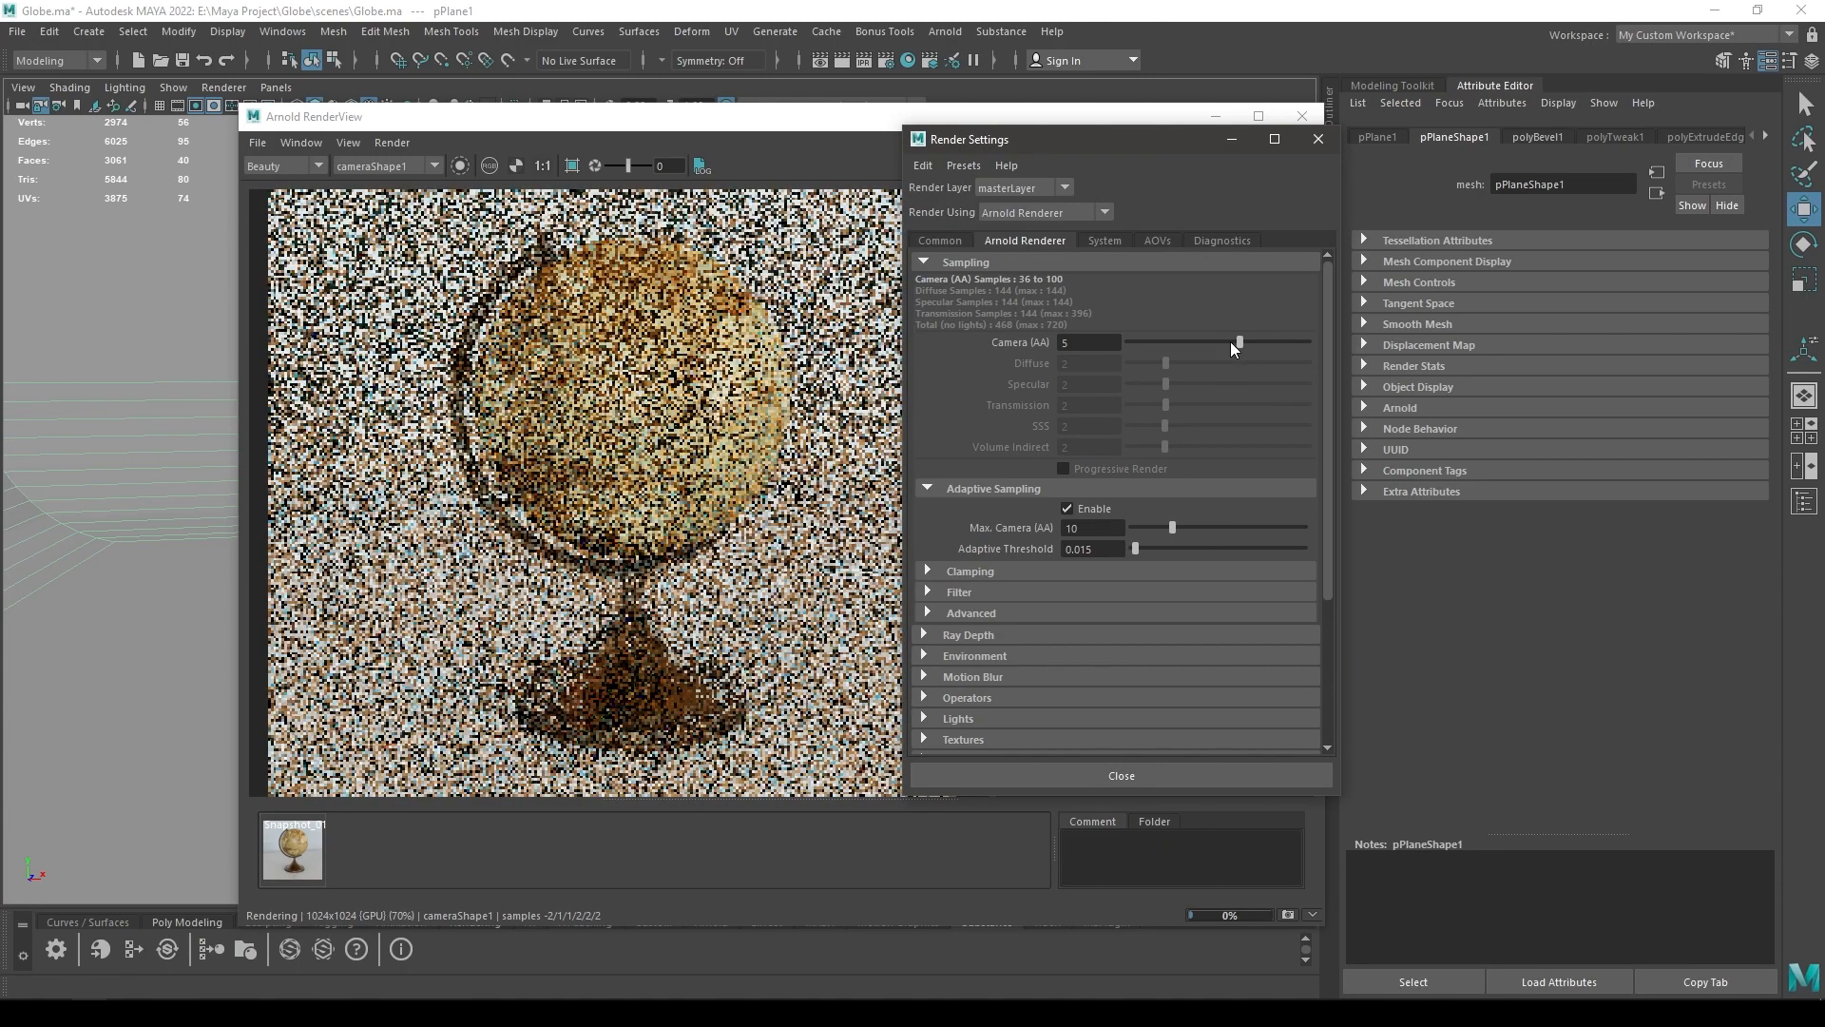
pyautogui.click(1323, 135)
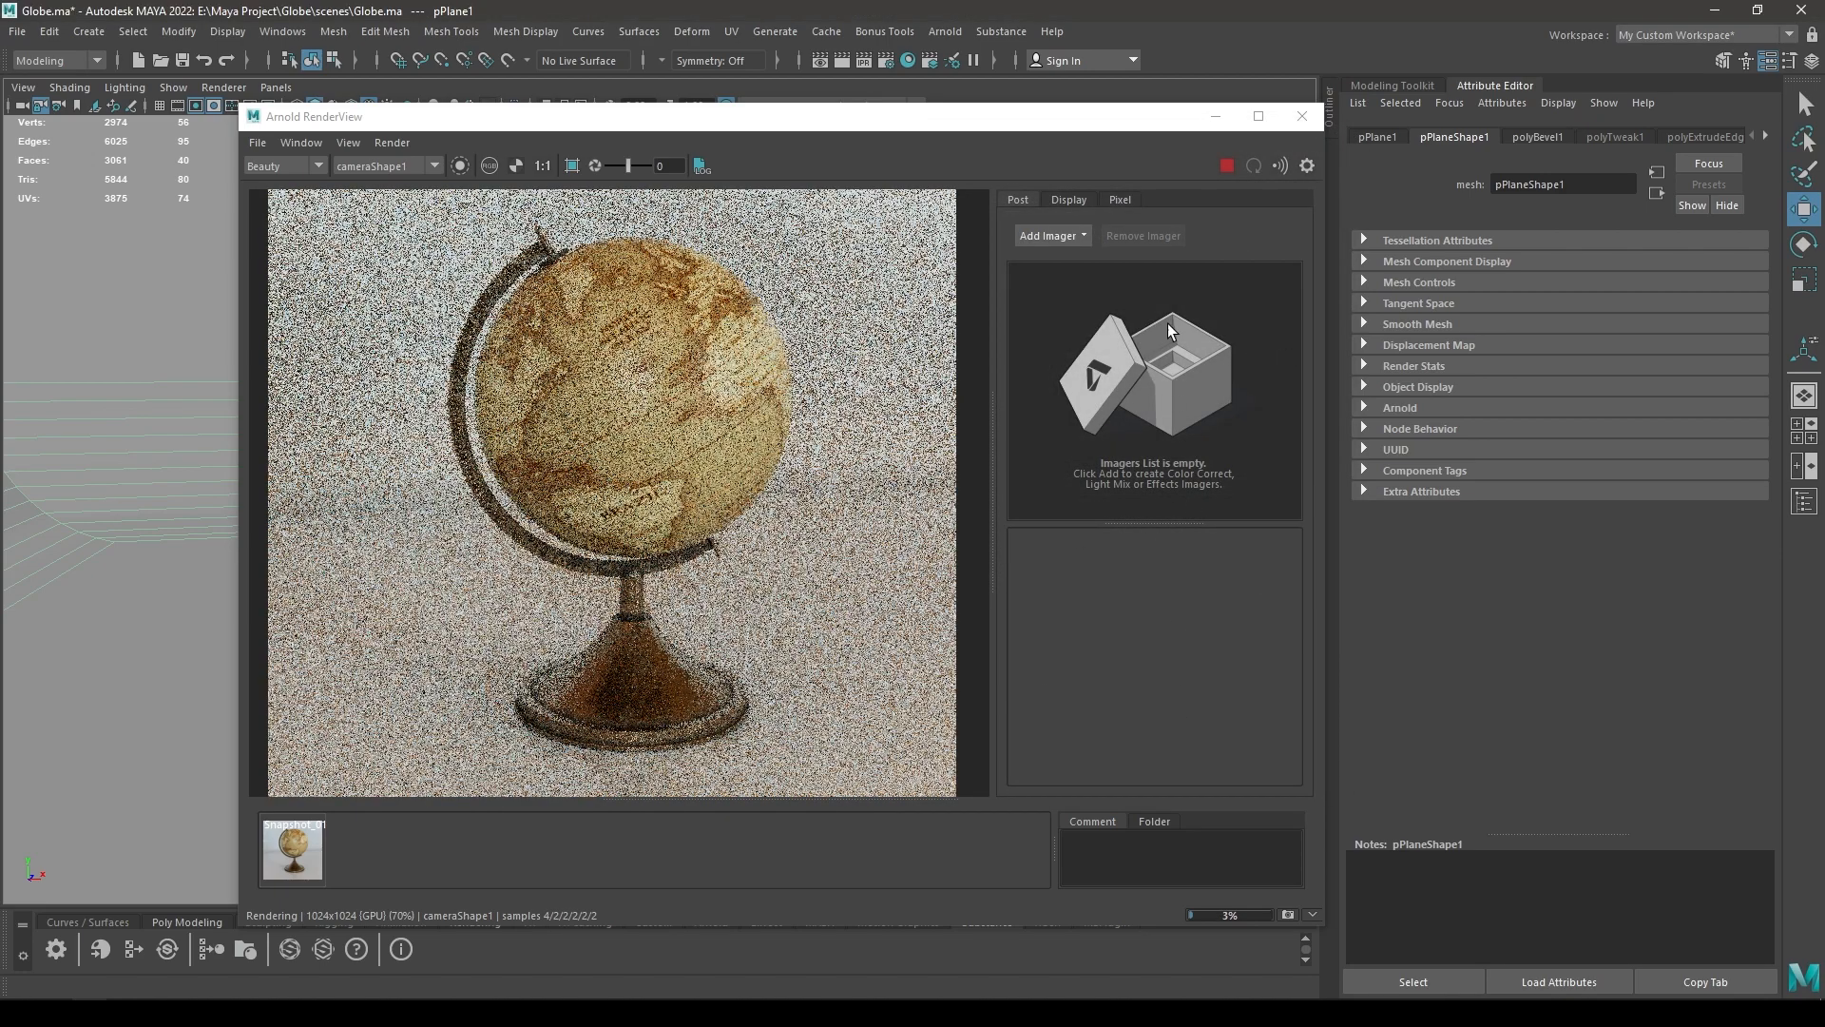
# Hide the render view's display settings and show them again.
pyautogui.click(1052, 238)
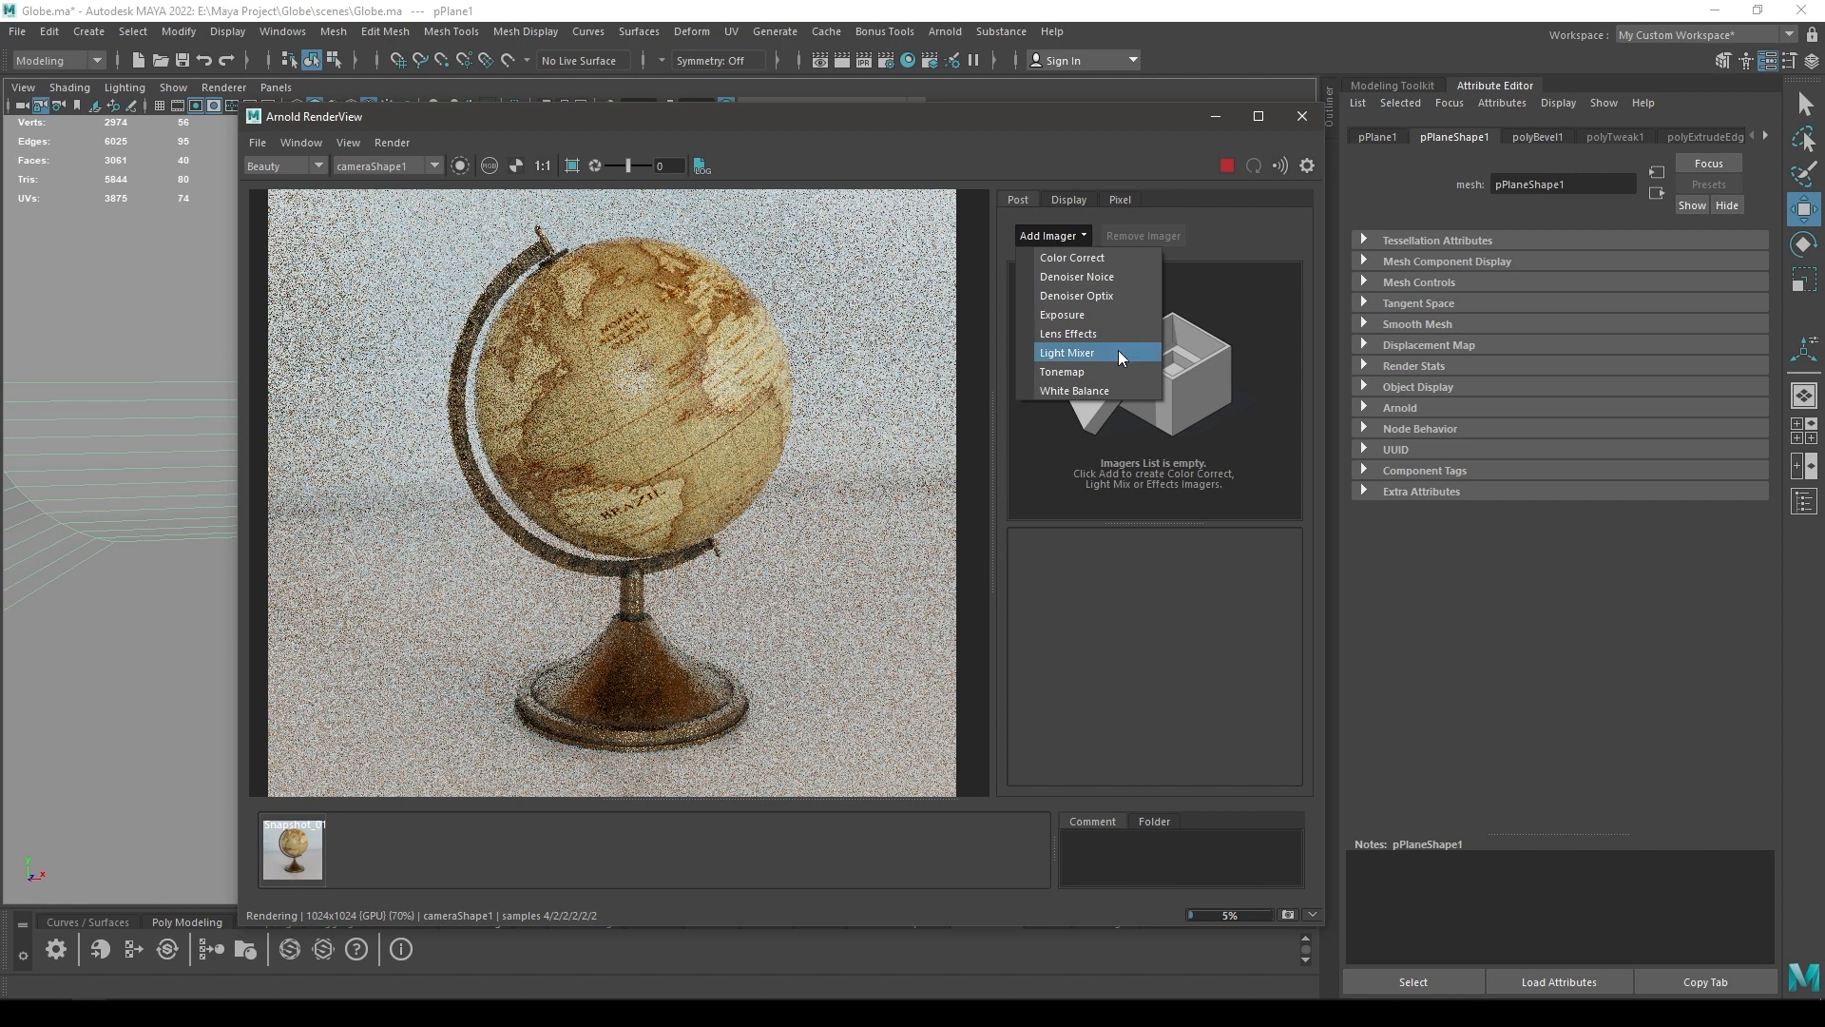
pyautogui.click(1080, 232)
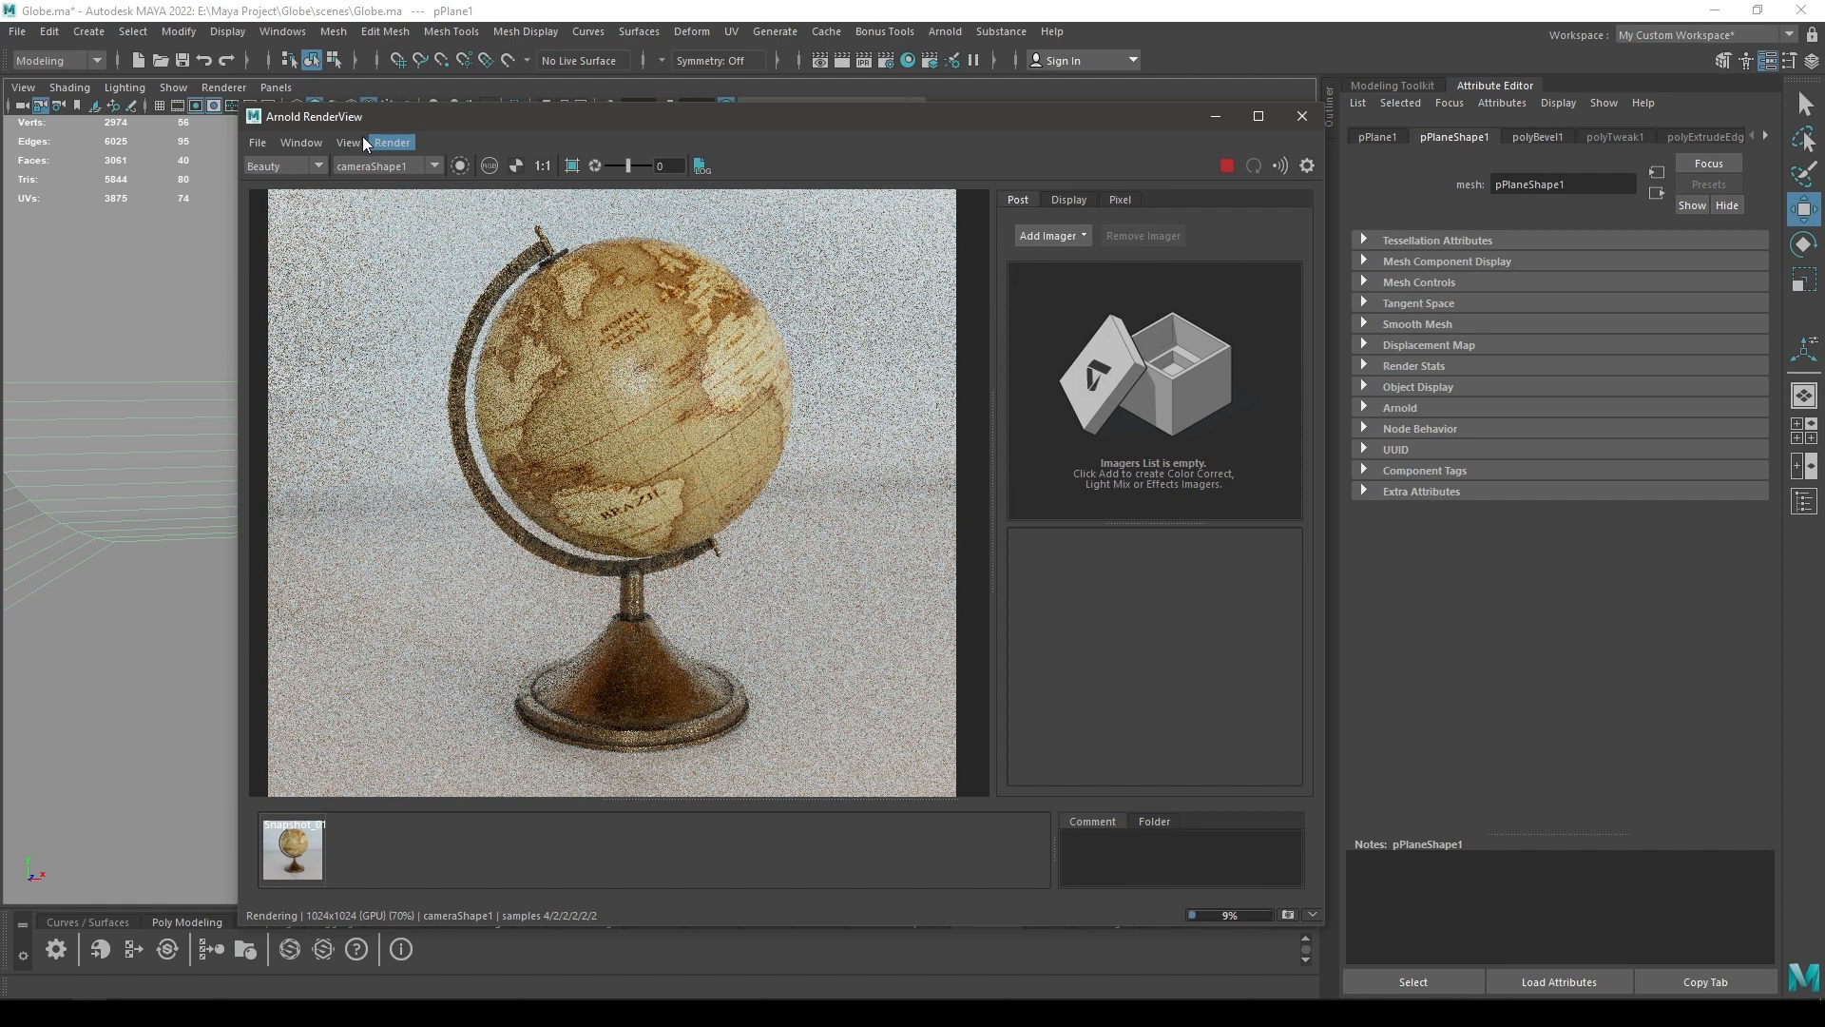
pyautogui.click(289, 141)
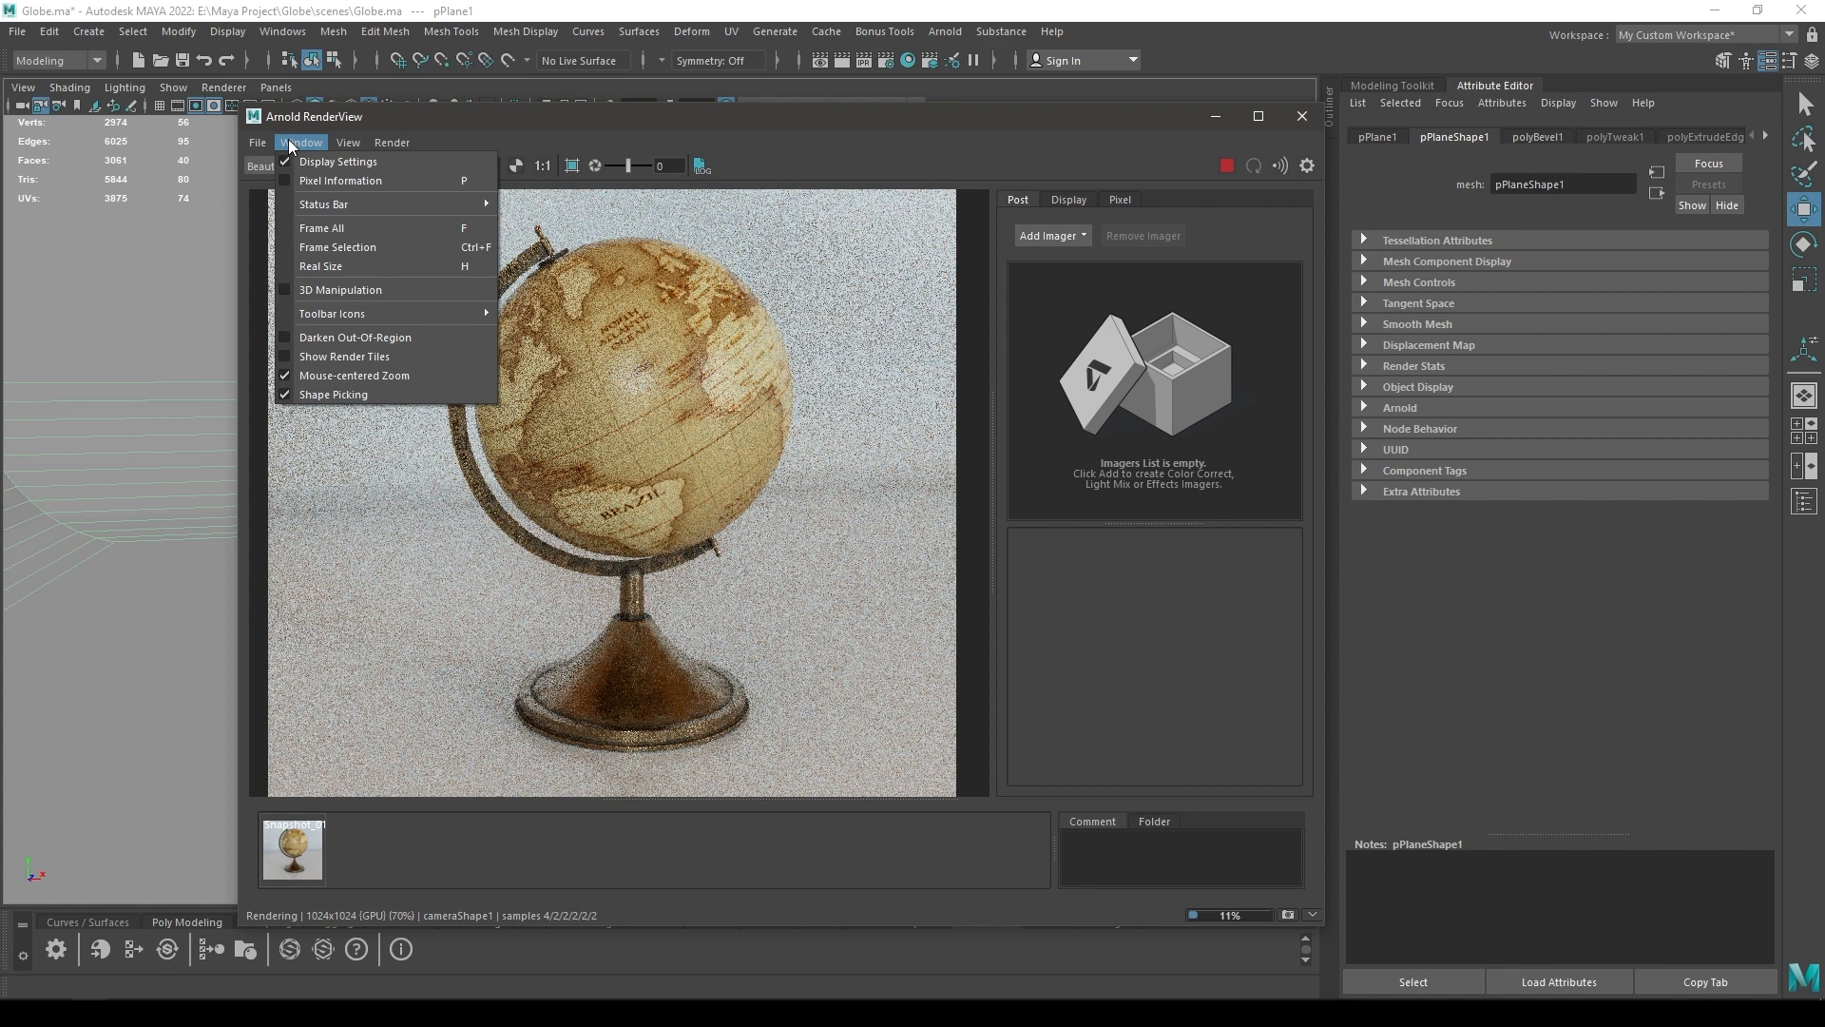
pyautogui.click(304, 162)
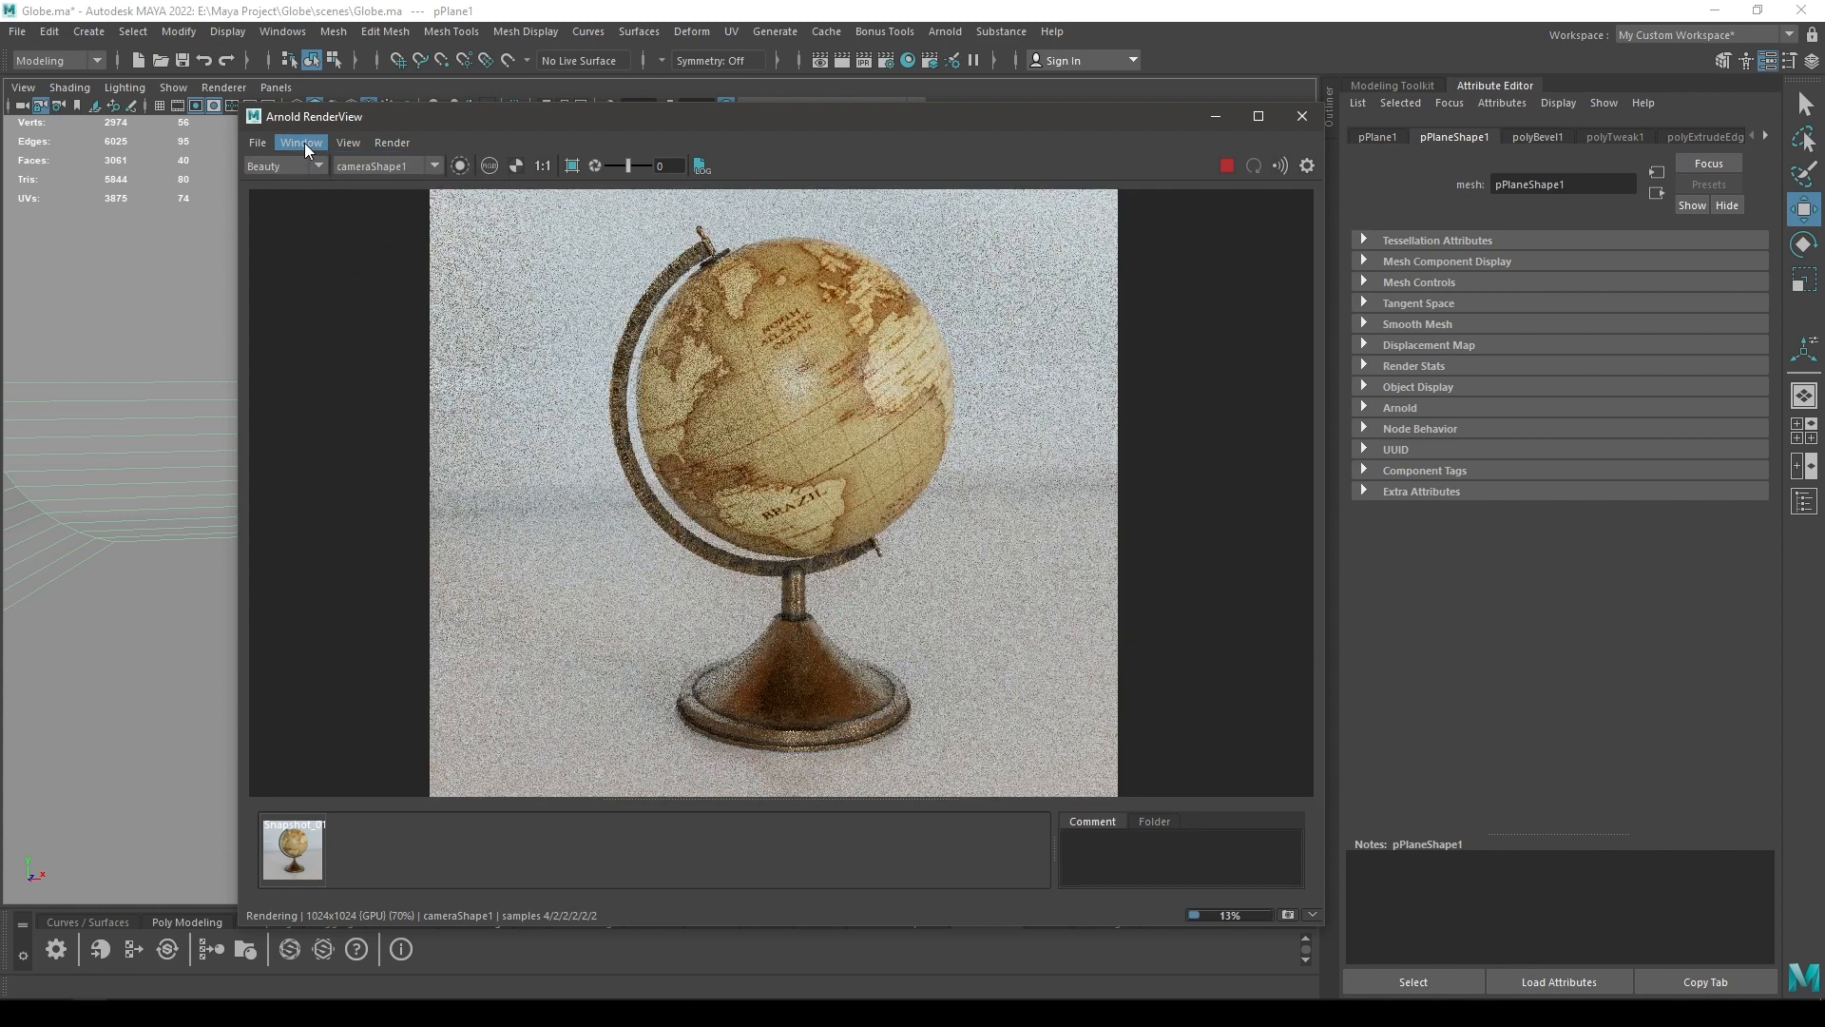
pyautogui.click(303, 143)
pyautogui.click(304, 161)
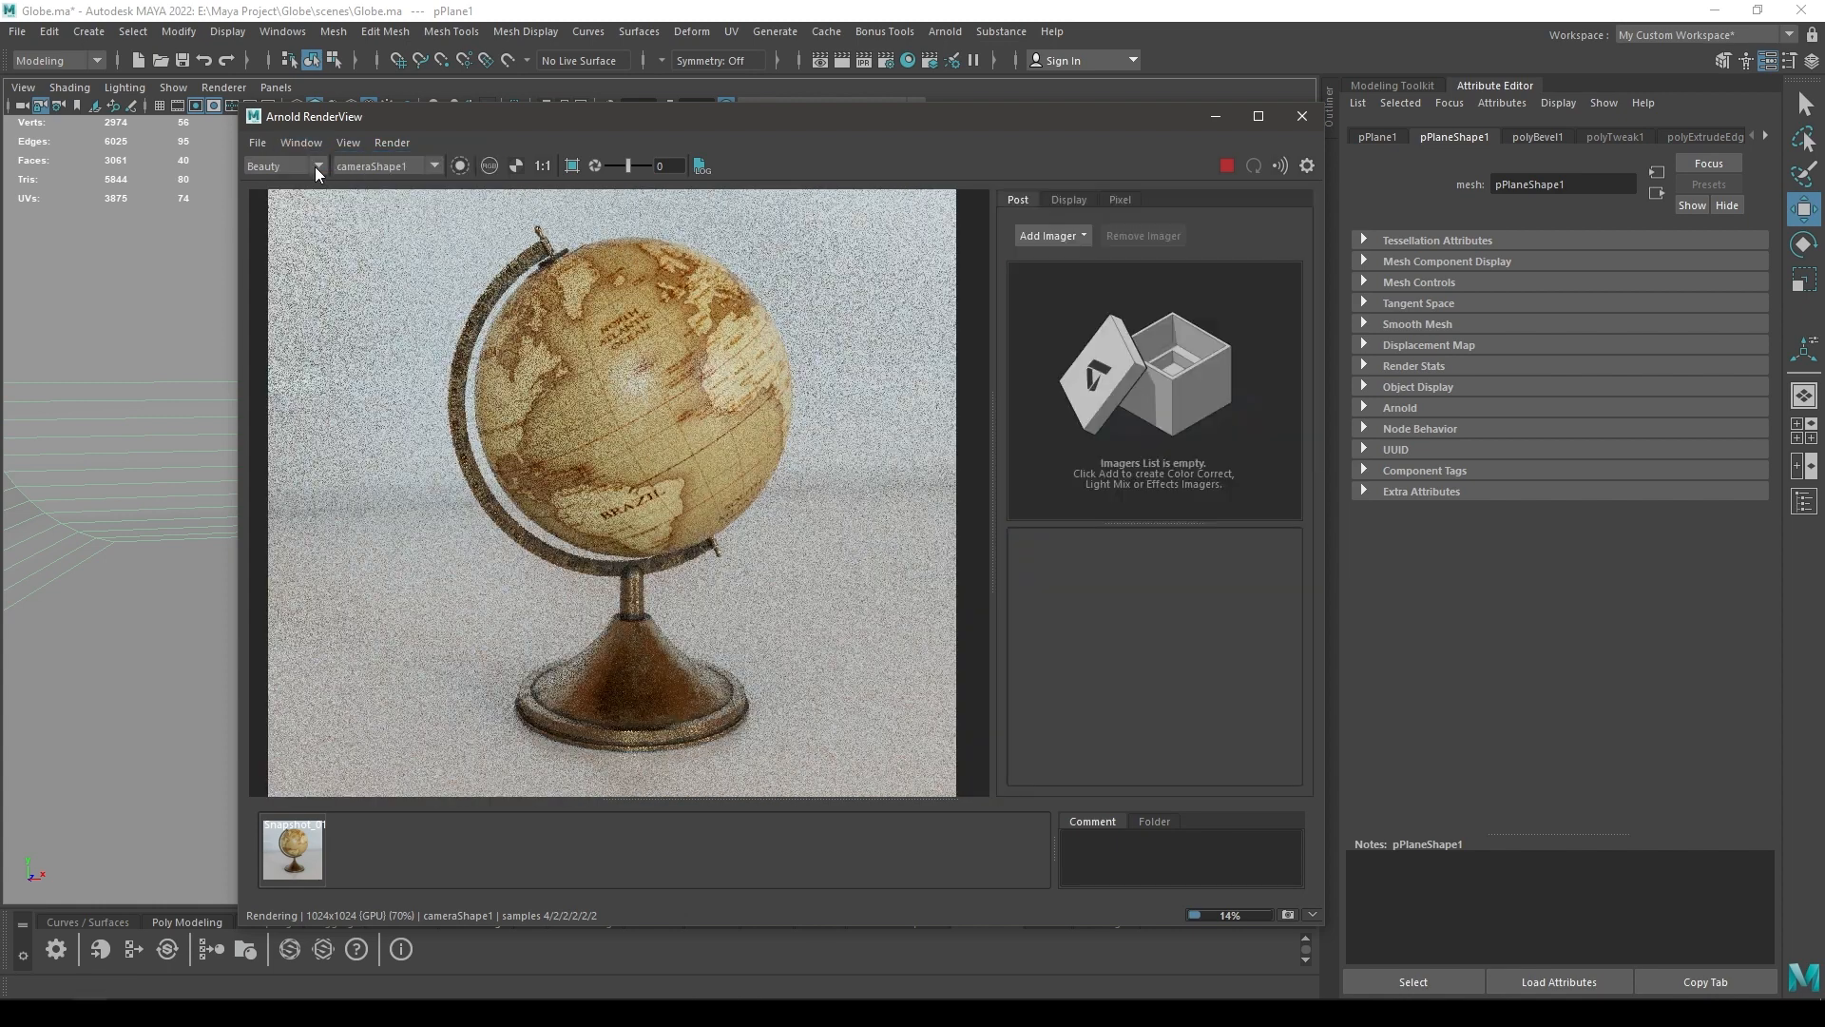
# Add a Denoiser Optix imager to the globe render and apply the box filter it needs for better denoising.
pyautogui.click(1068, 238)
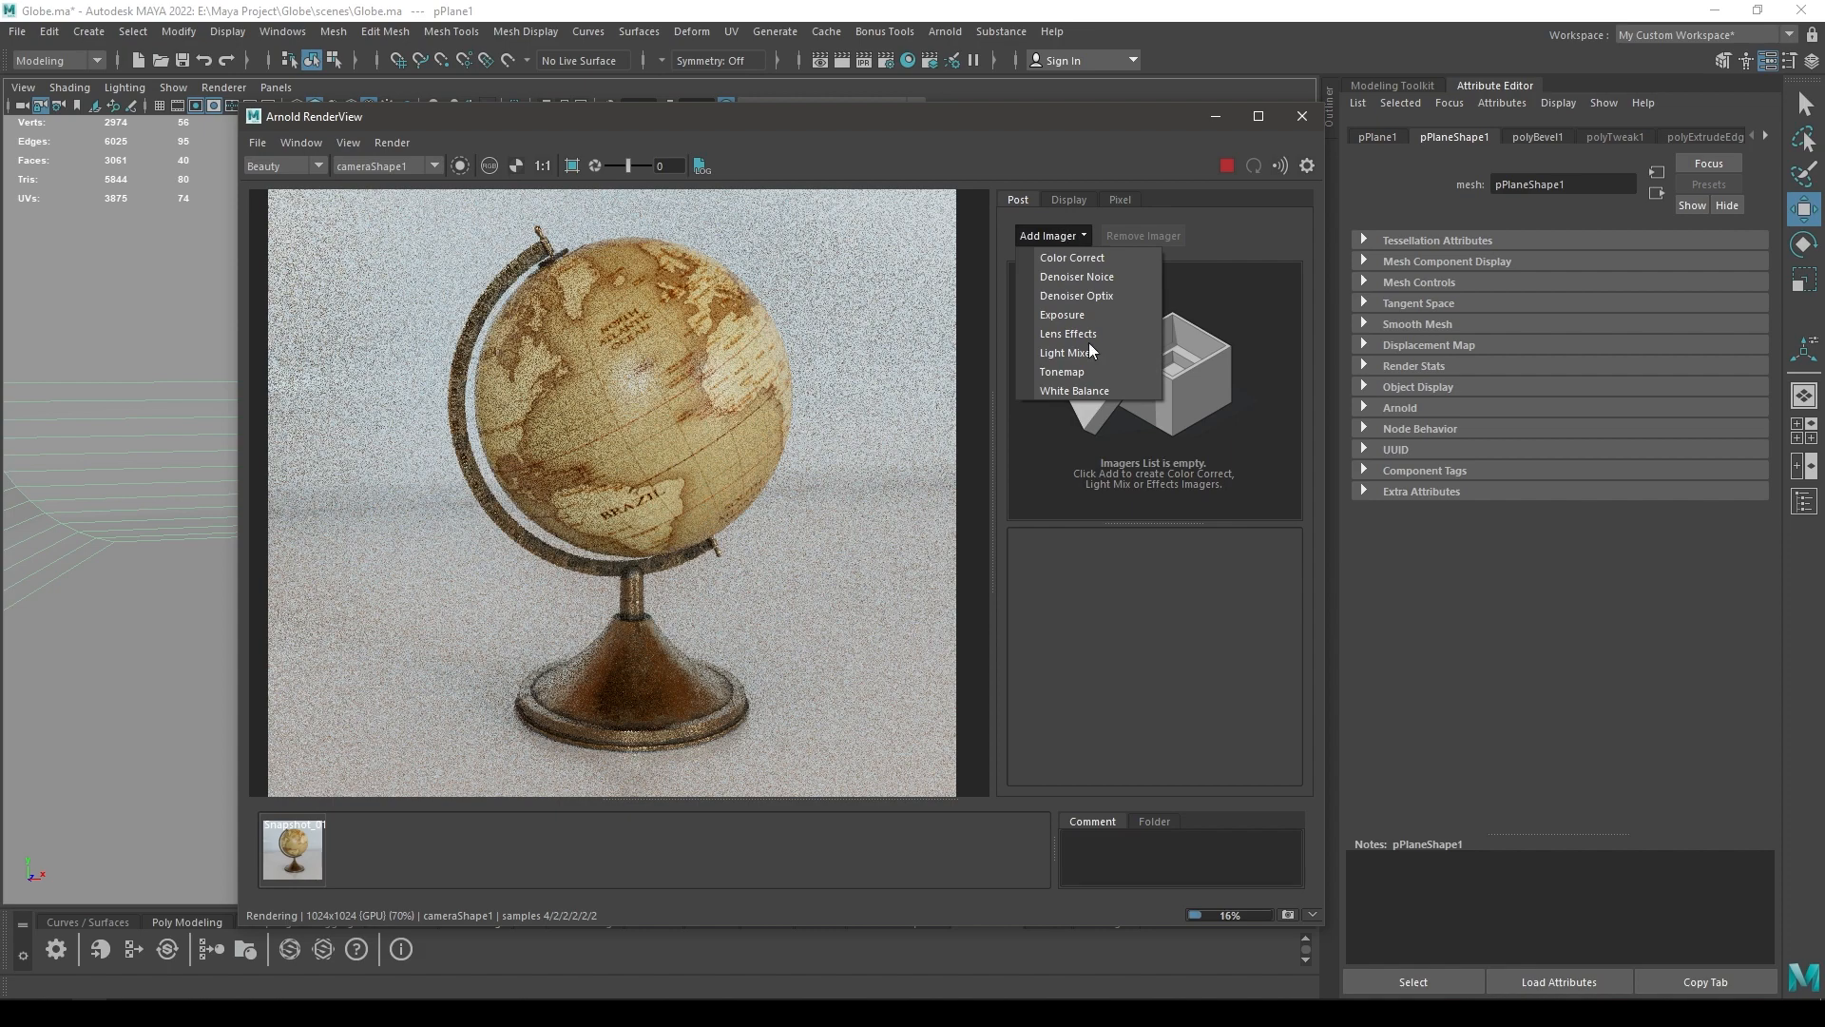
pyautogui.click(1109, 295)
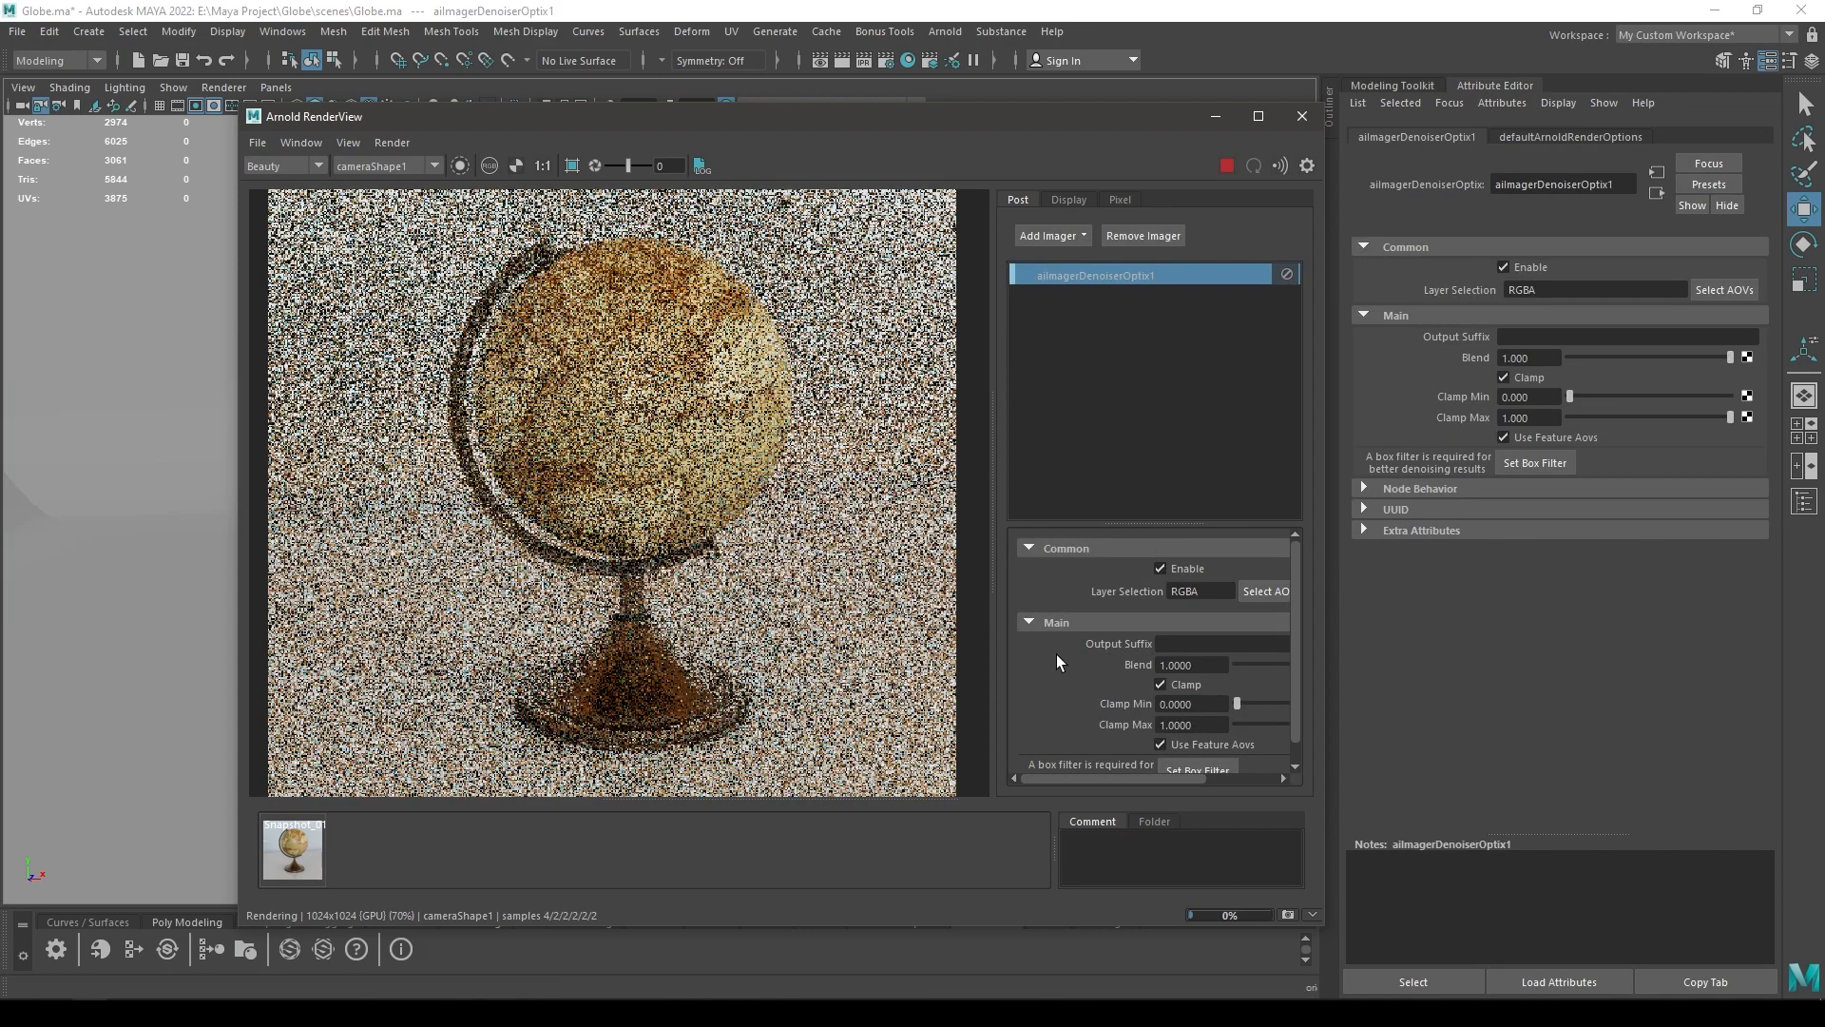
pyautogui.scroll(-1, 1057, 654)
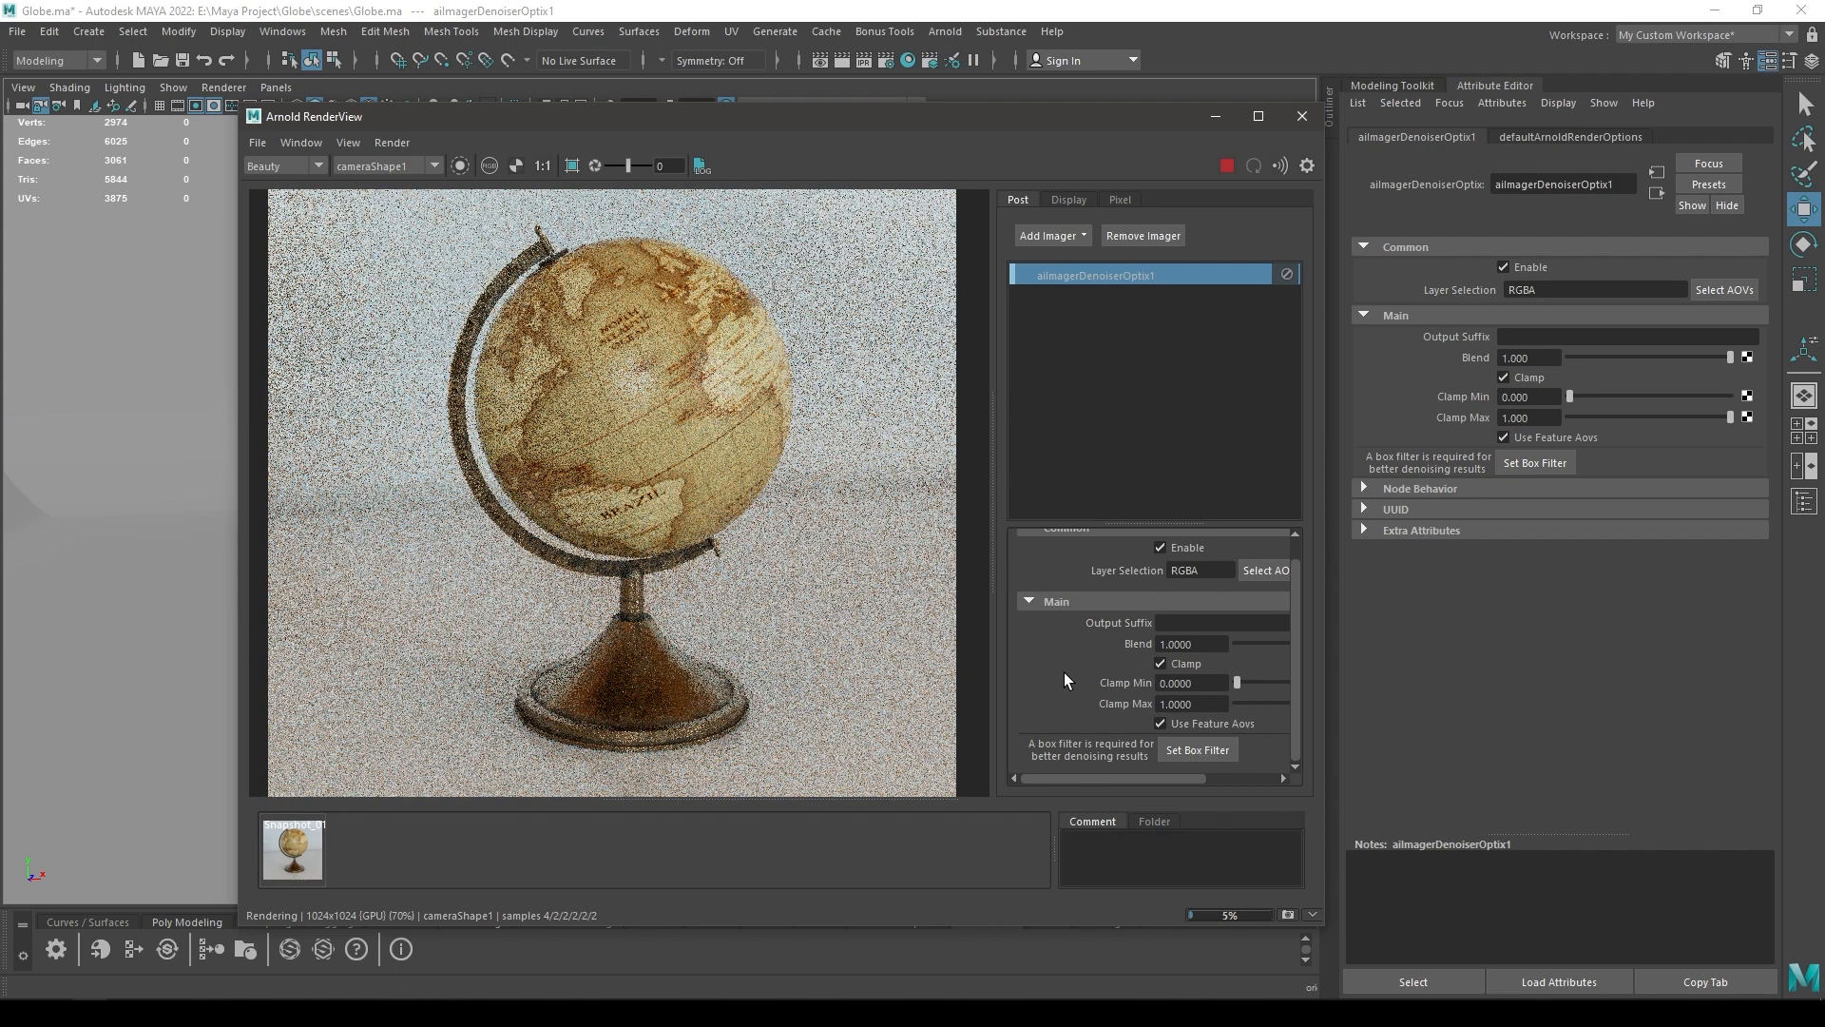
pyautogui.click(1198, 751)
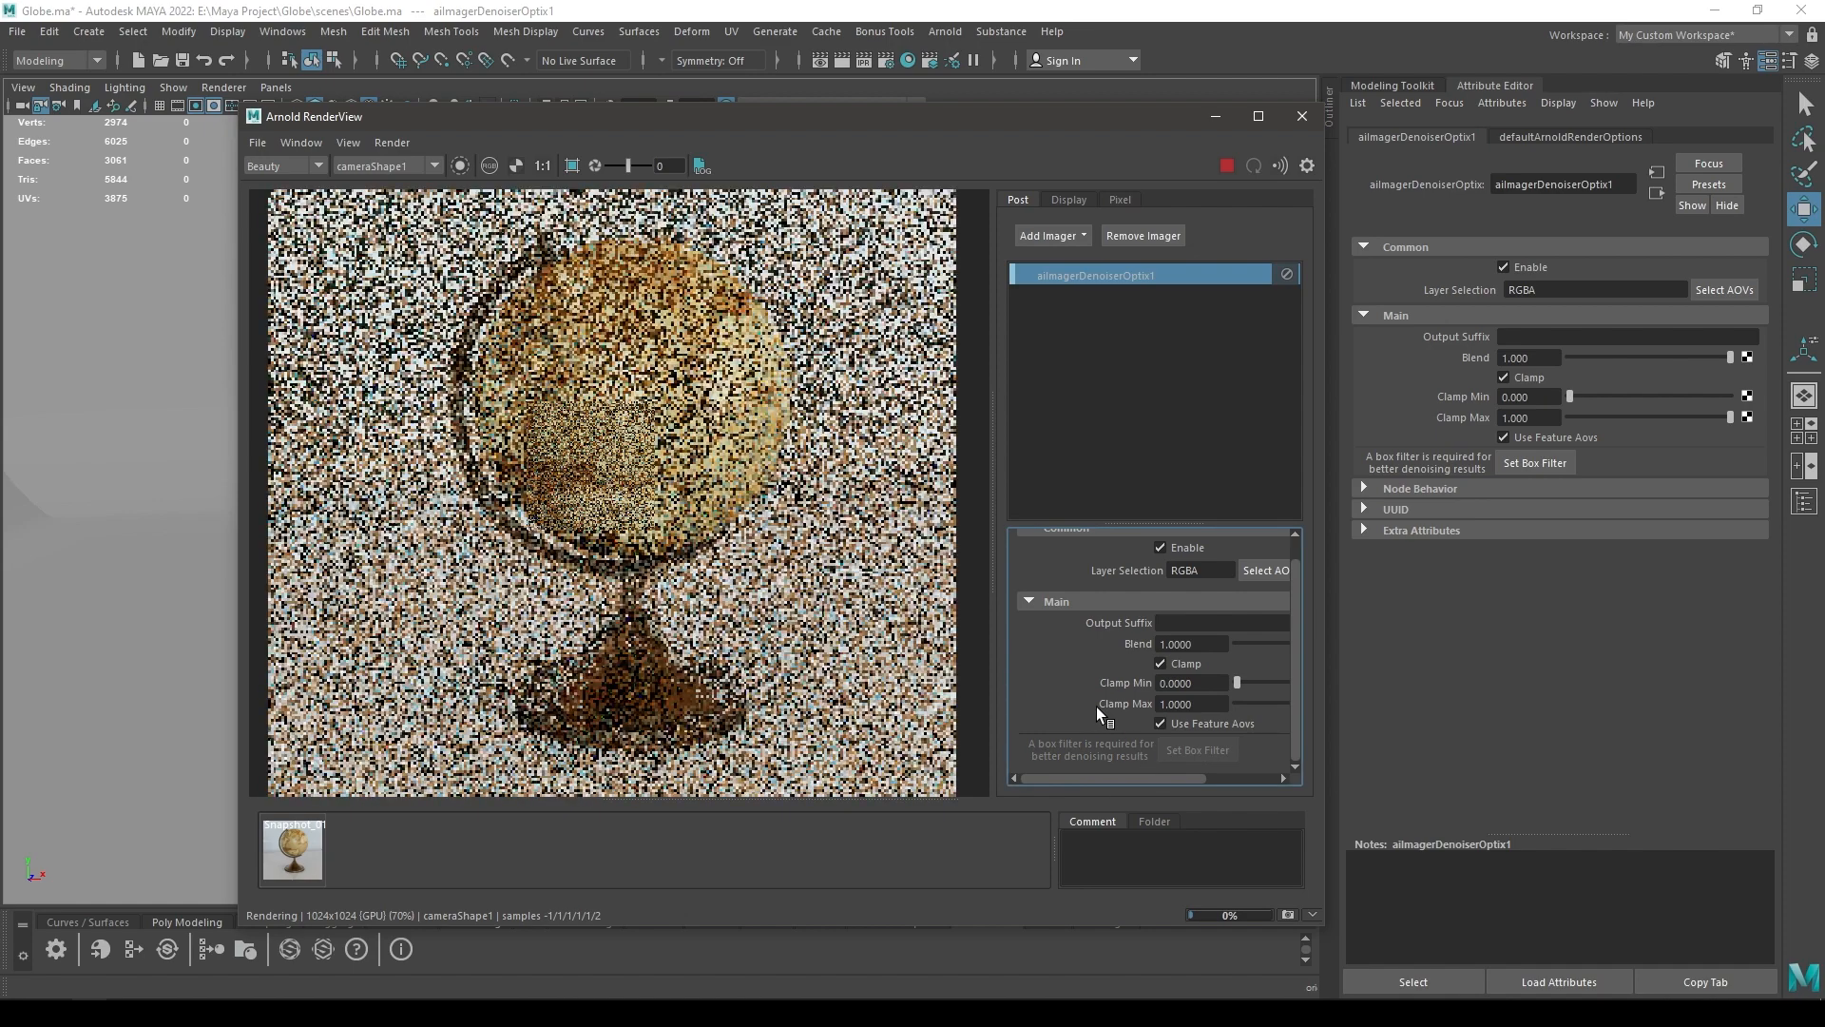
pyautogui.scroll(1, 1097, 705)
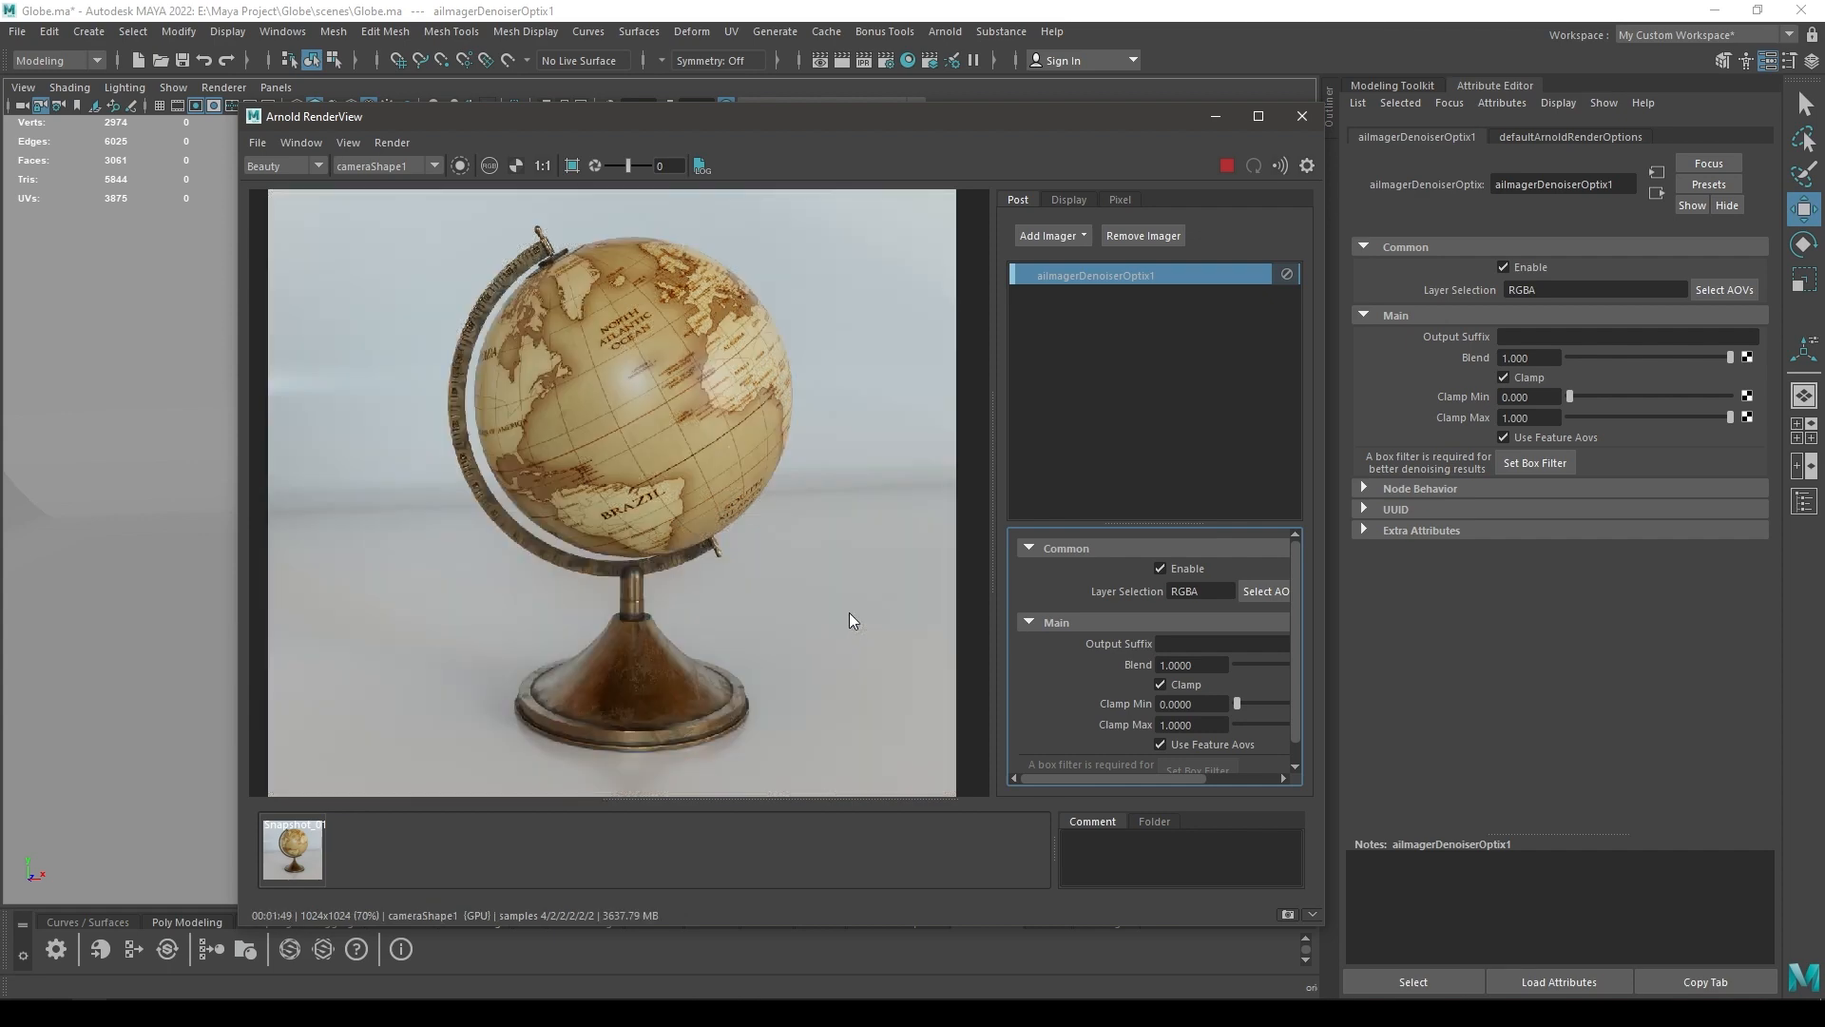
# Store a snapshot of the denoised globe render and maximize the render window to see it larger.
pyautogui.click(1288, 914)
pyautogui.click(1258, 115)
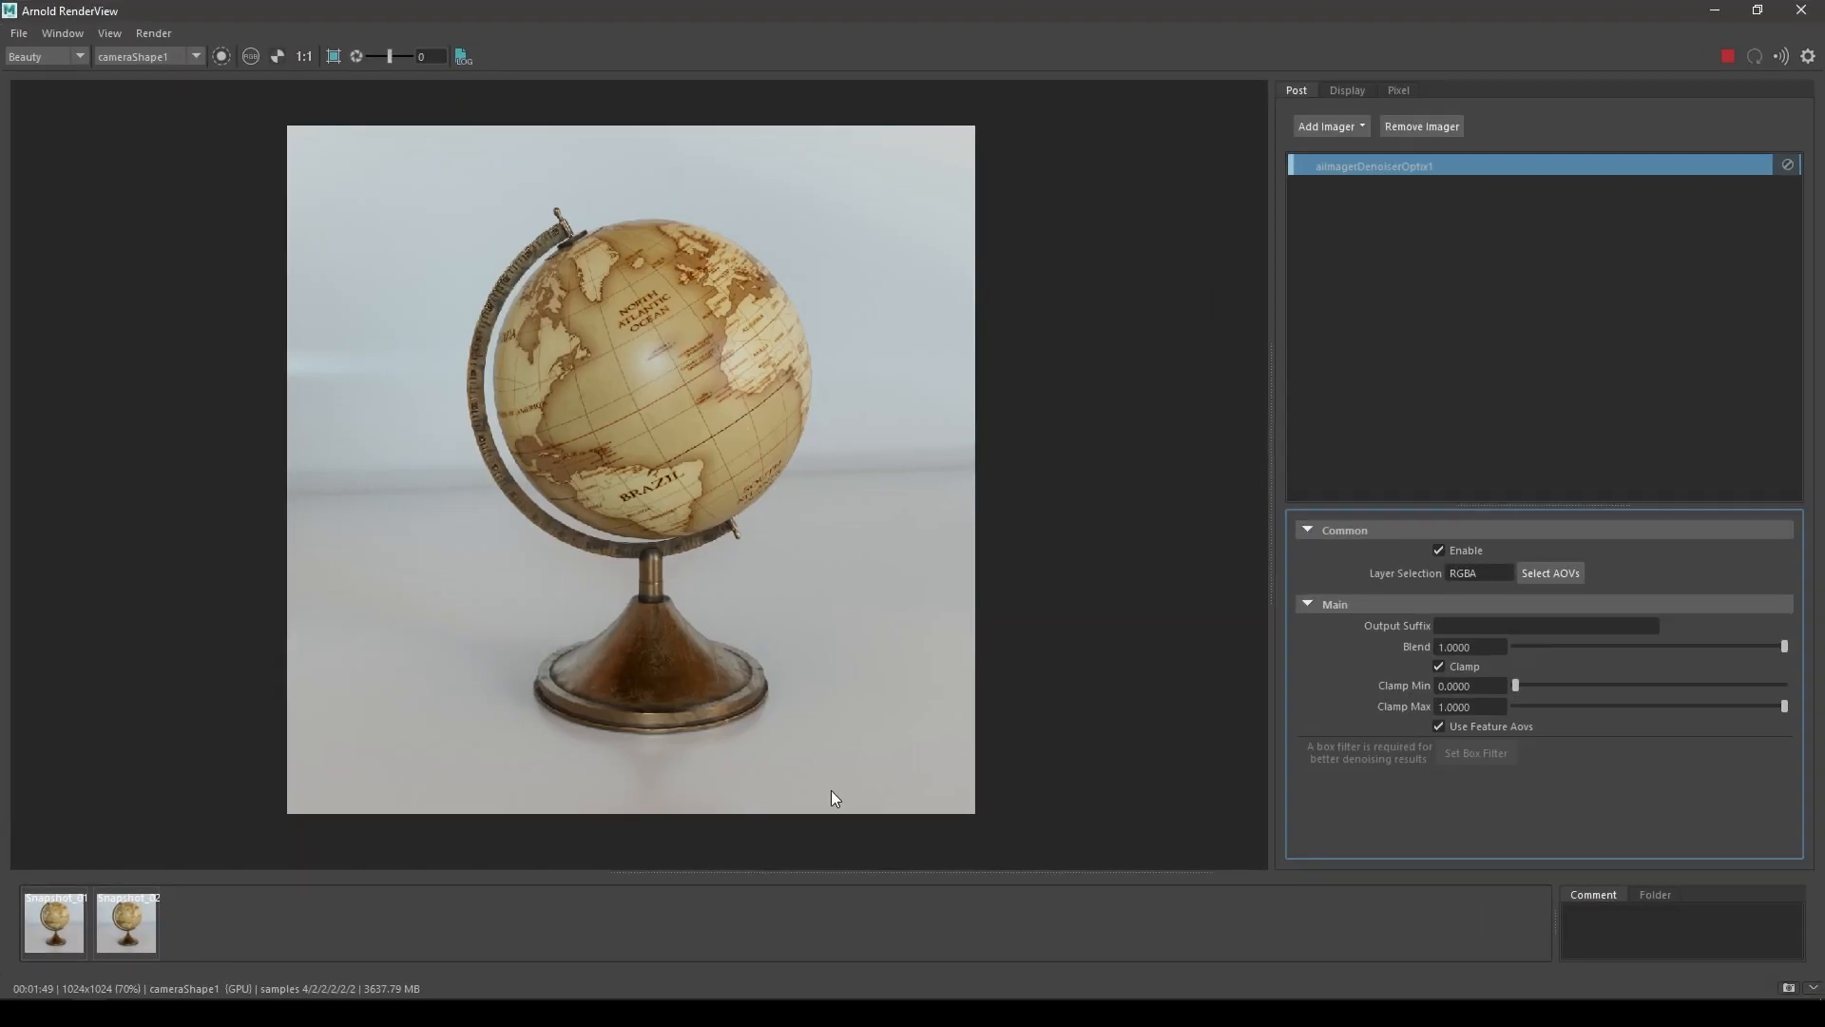
pyautogui.scroll(1, 588, 549)
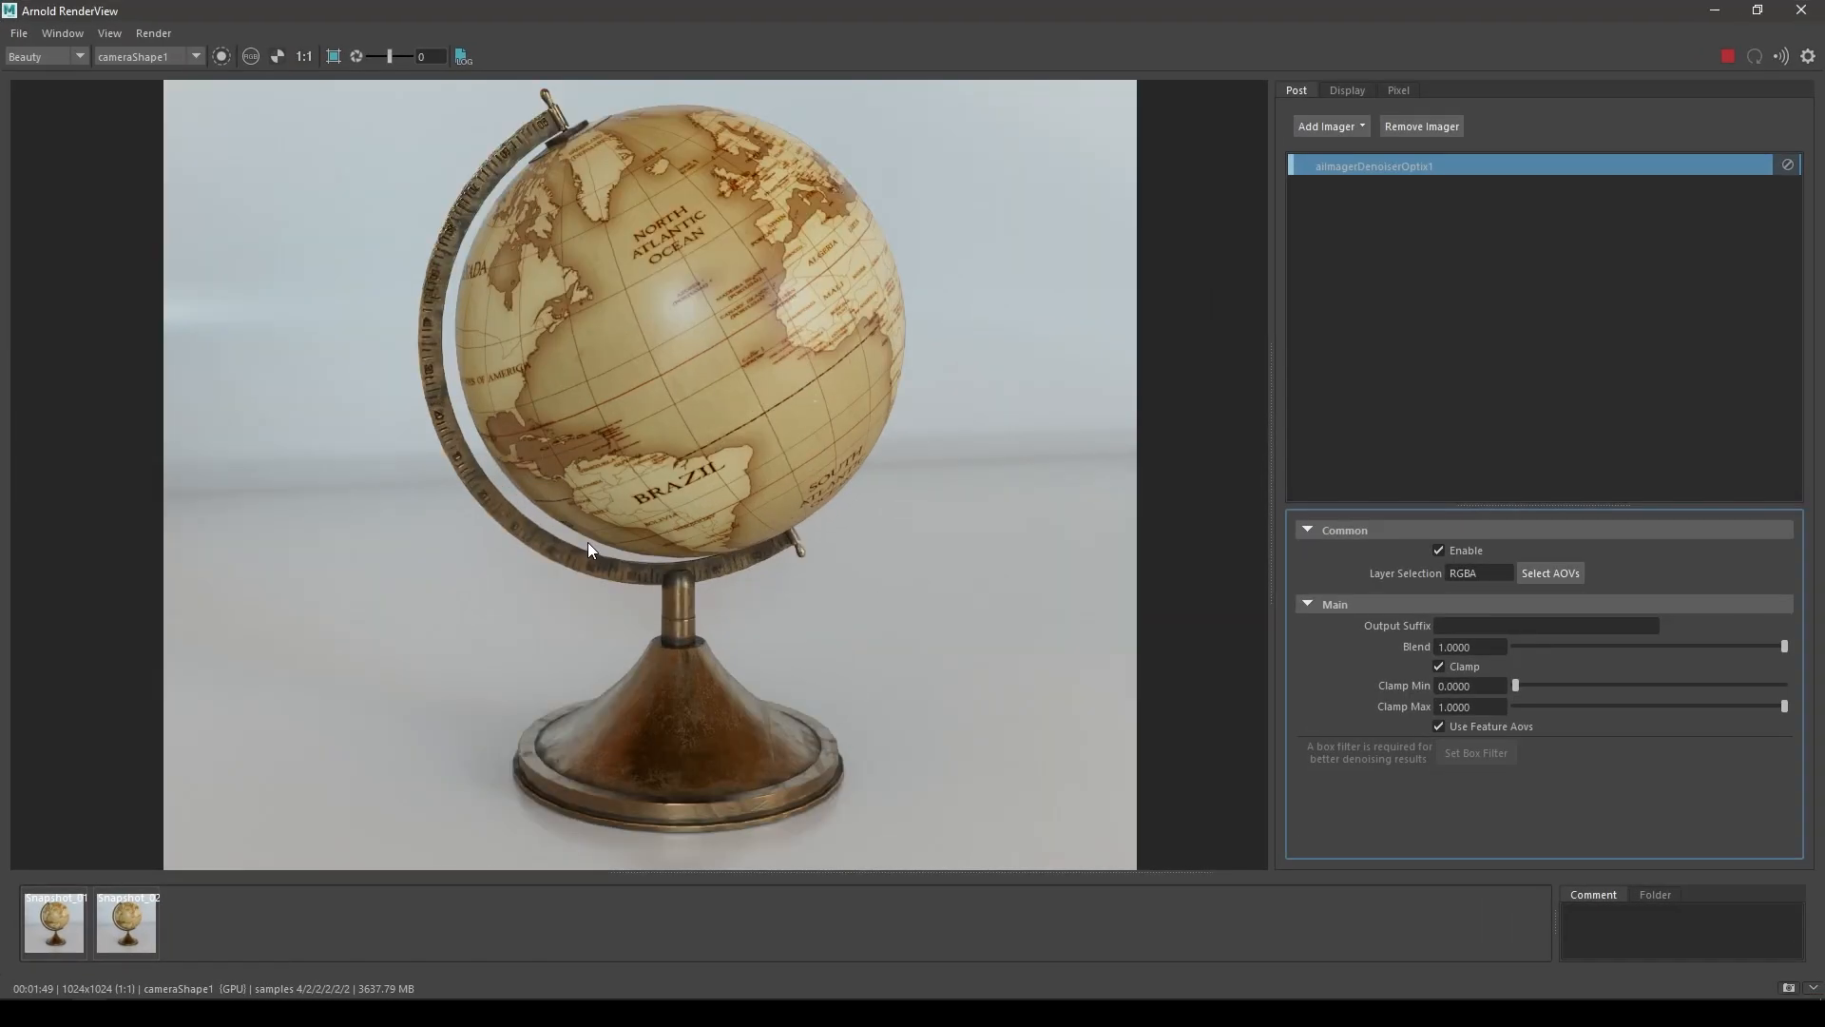
# Compare the first snapshot with the denoised one up close around the globe's base and backdrop, ending on the denoised snapshot.
pyautogui.click(53, 929)
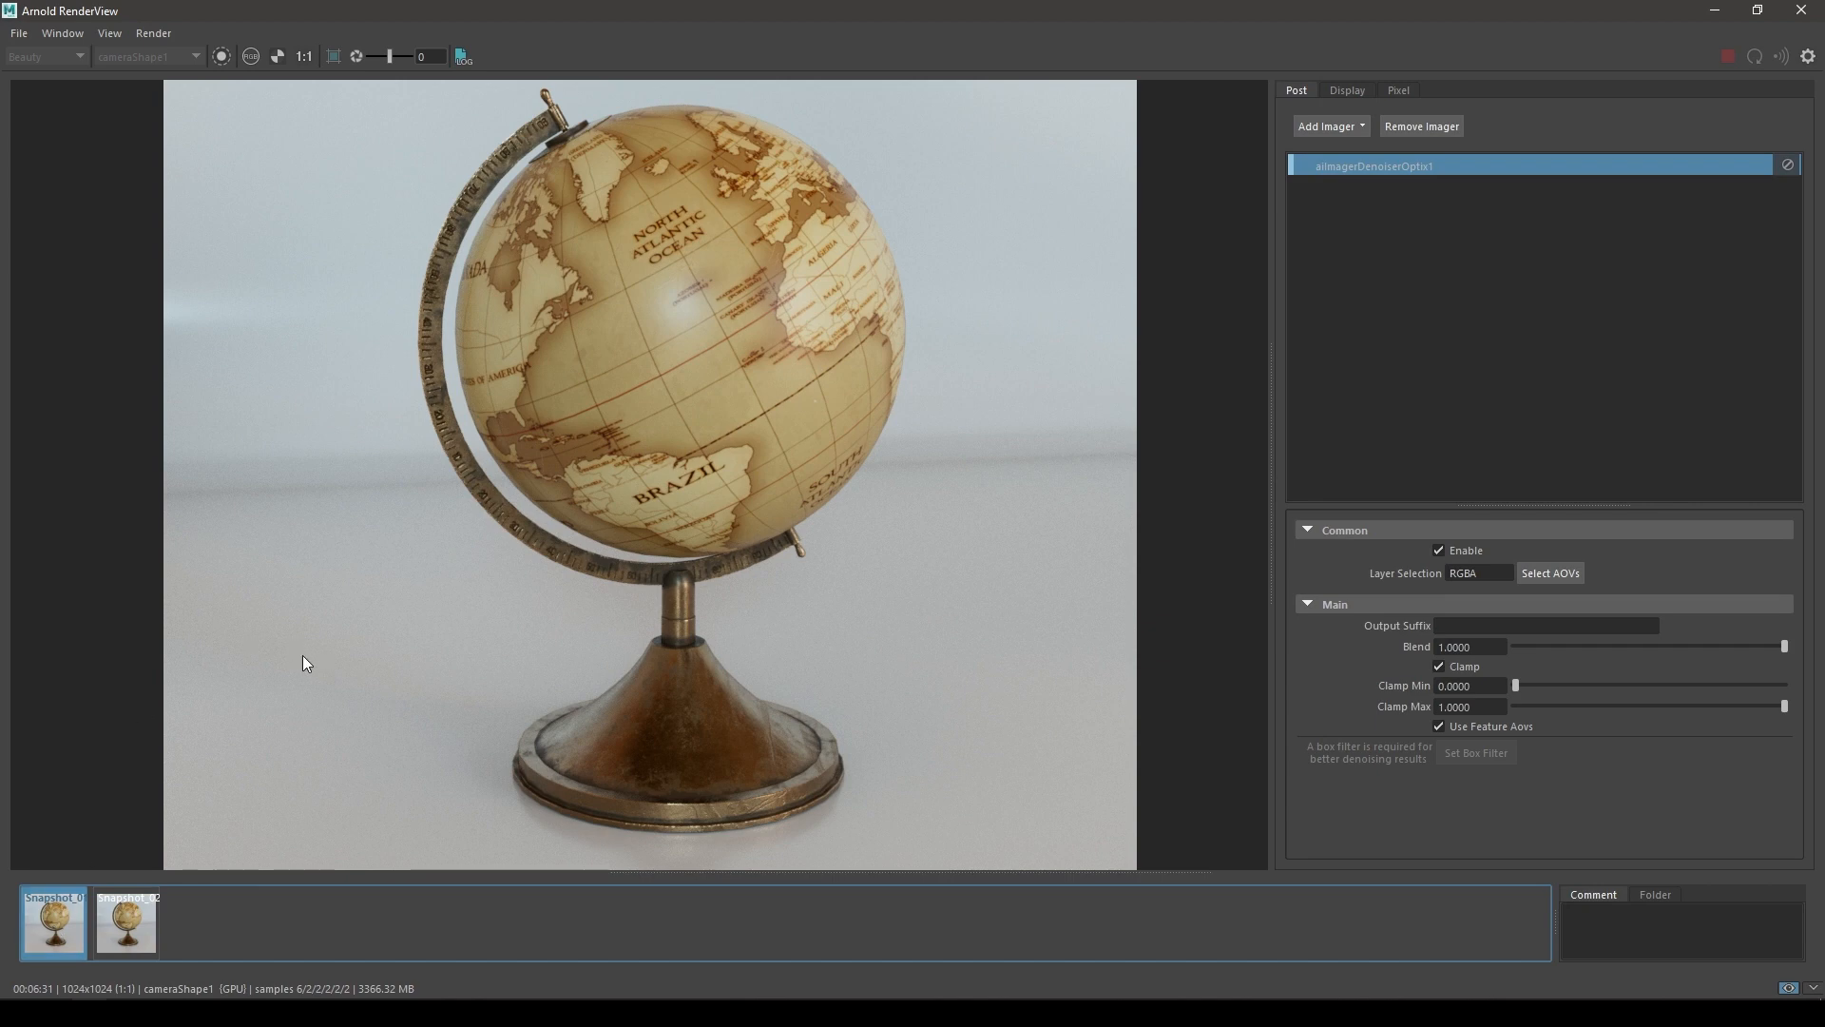
pyautogui.scroll(2, 380, 658)
pyautogui.moveTo(497, 663); pyautogui.dragTo(431, 553)
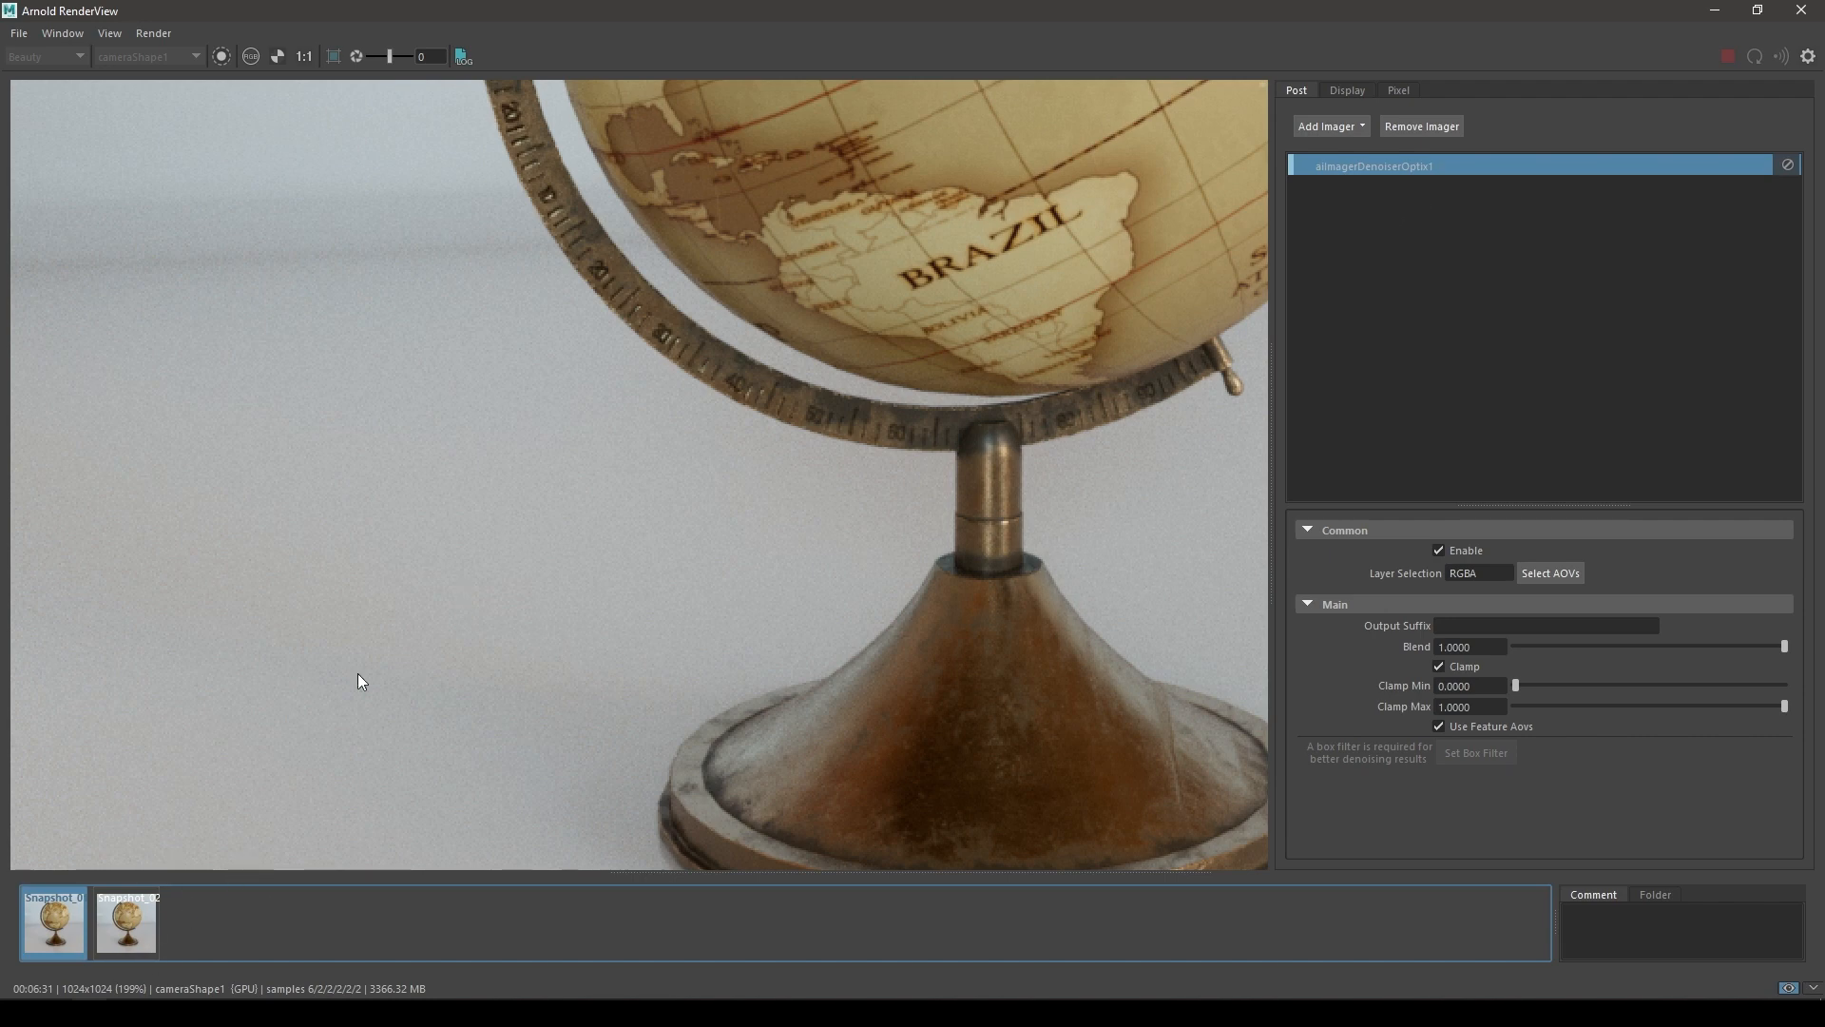
pyautogui.click(133, 918)
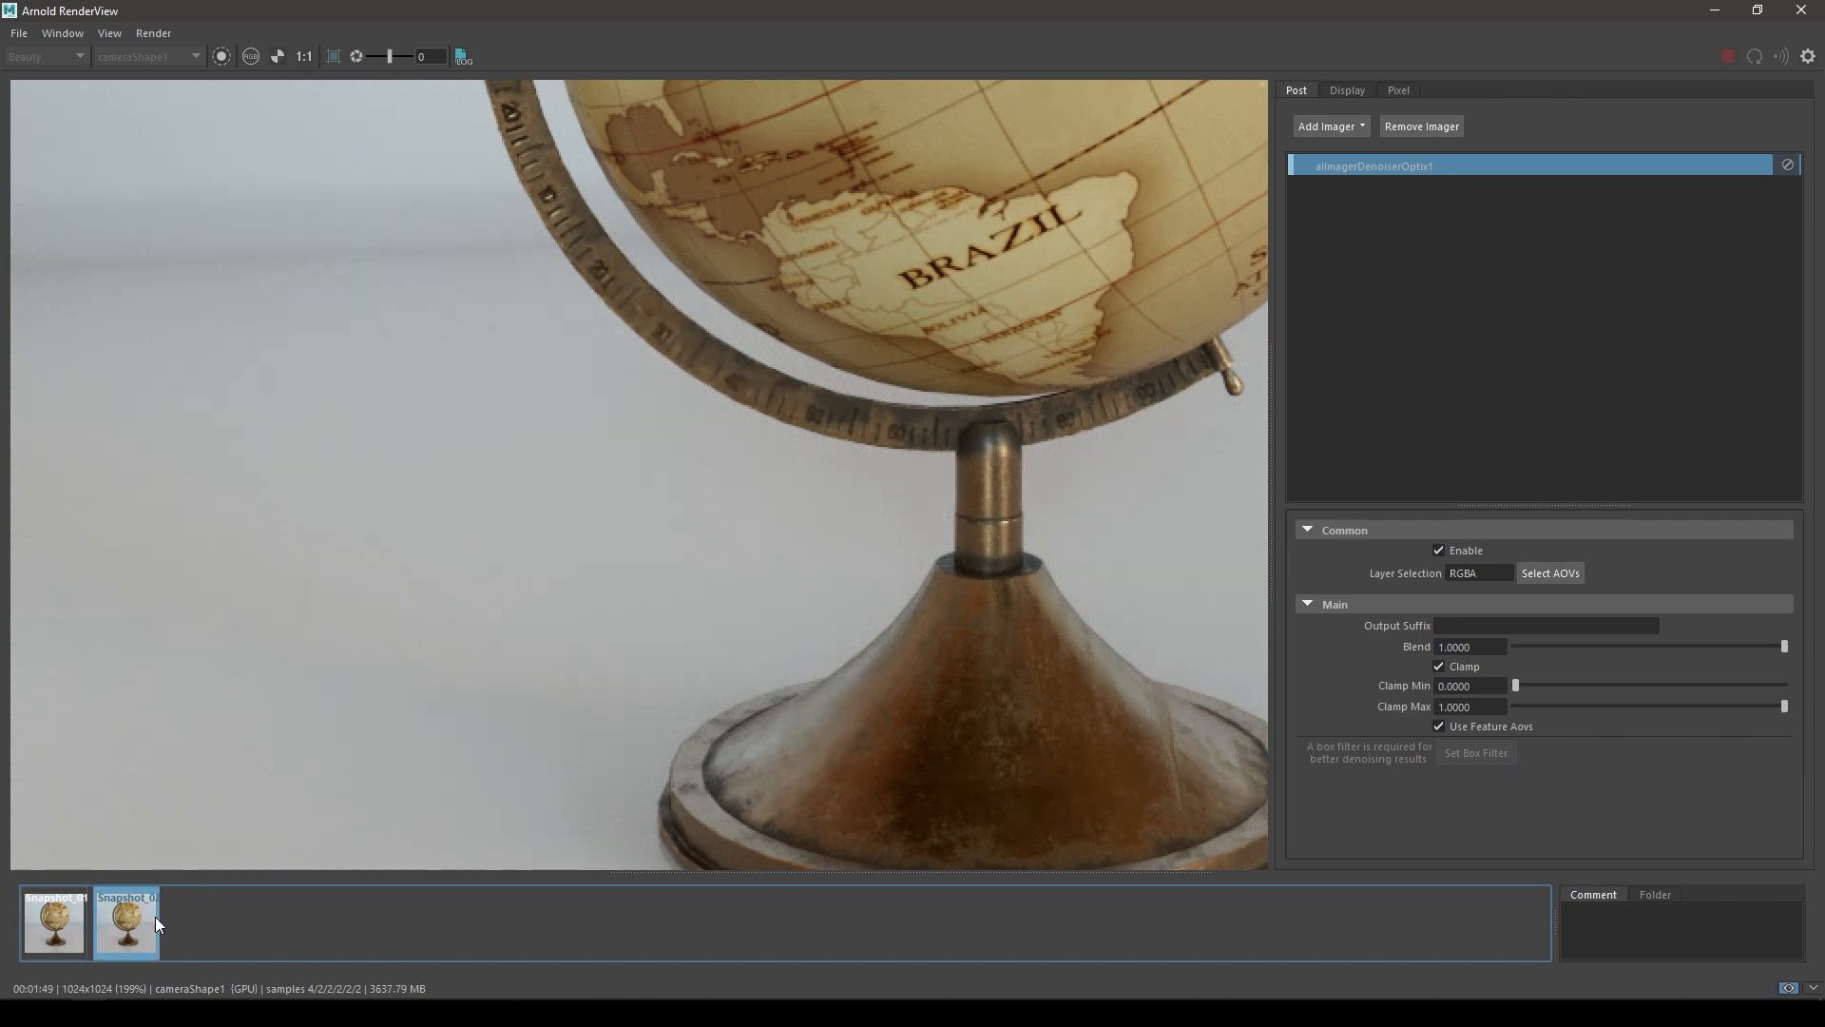
pyautogui.scroll(-5, 807, 533)
pyautogui.scroll(2, 807, 533)
pyautogui.moveTo(926, 532); pyautogui.dragTo(734, 612, button='middle')
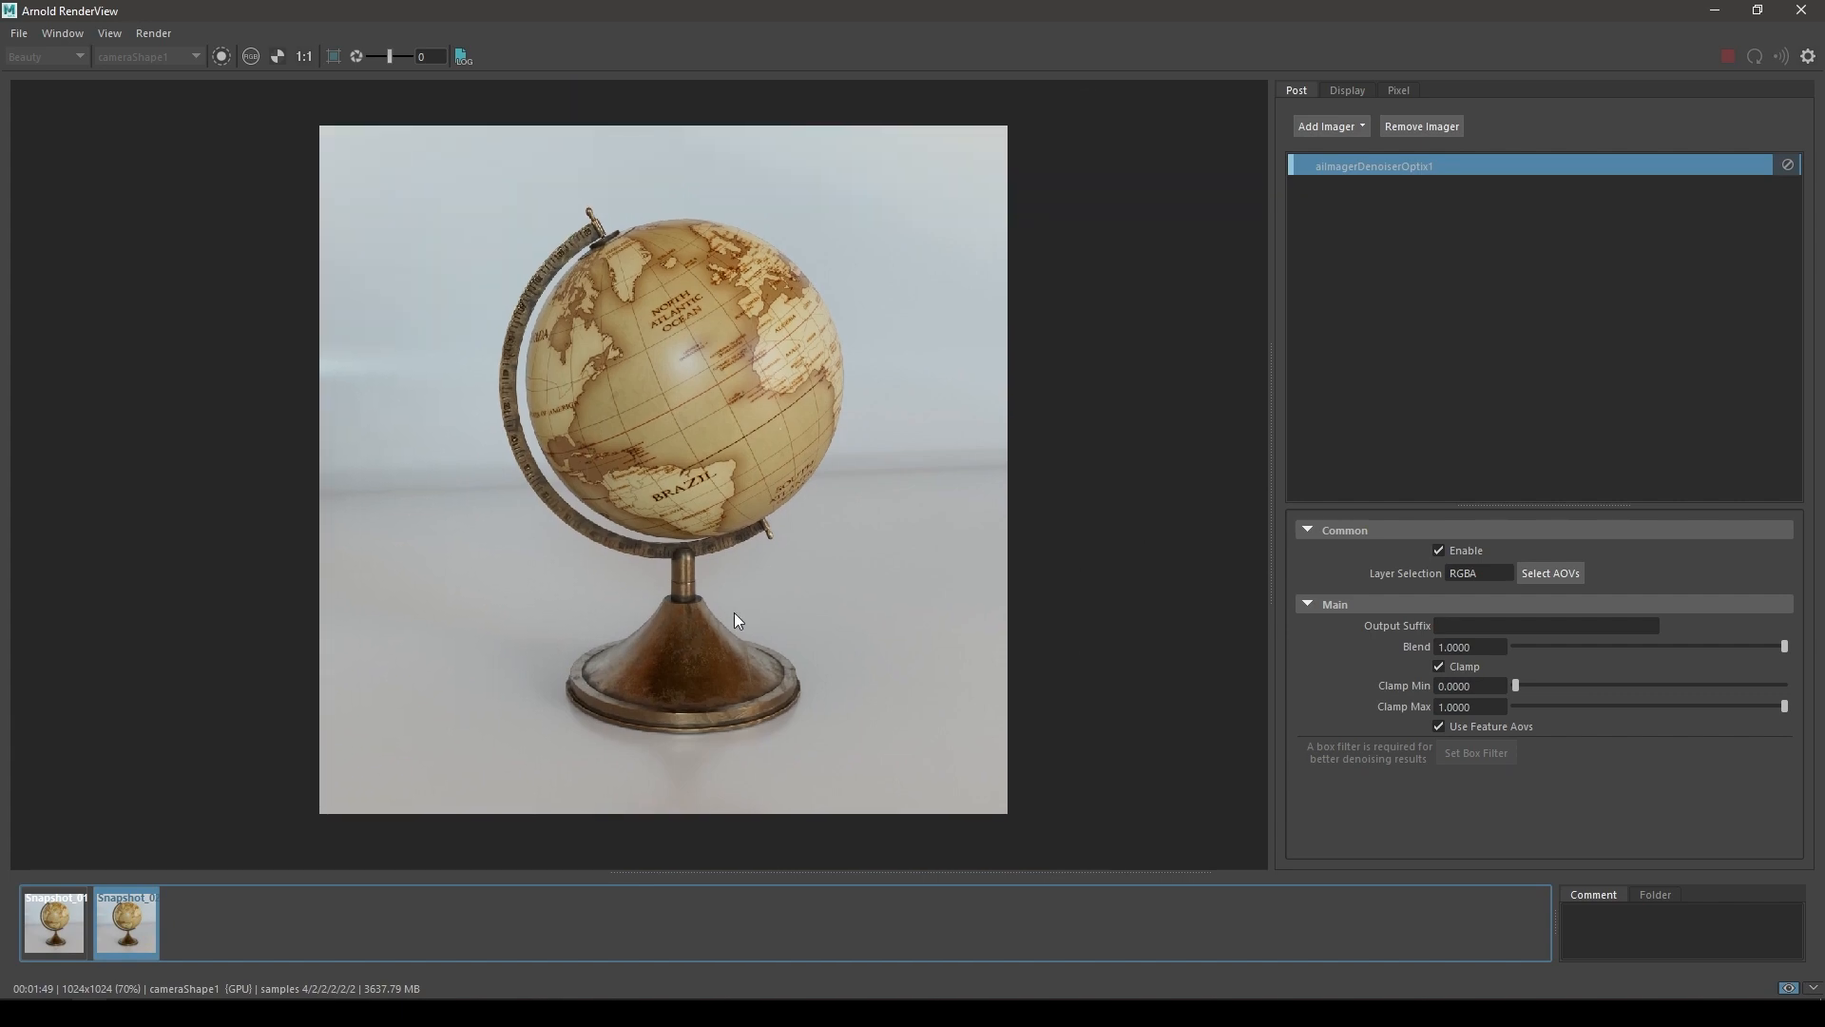
# Restore the render window to its smaller size and move it beside the Attribute Editor with the whole globe image in view.
pyautogui.click(1756, 9)
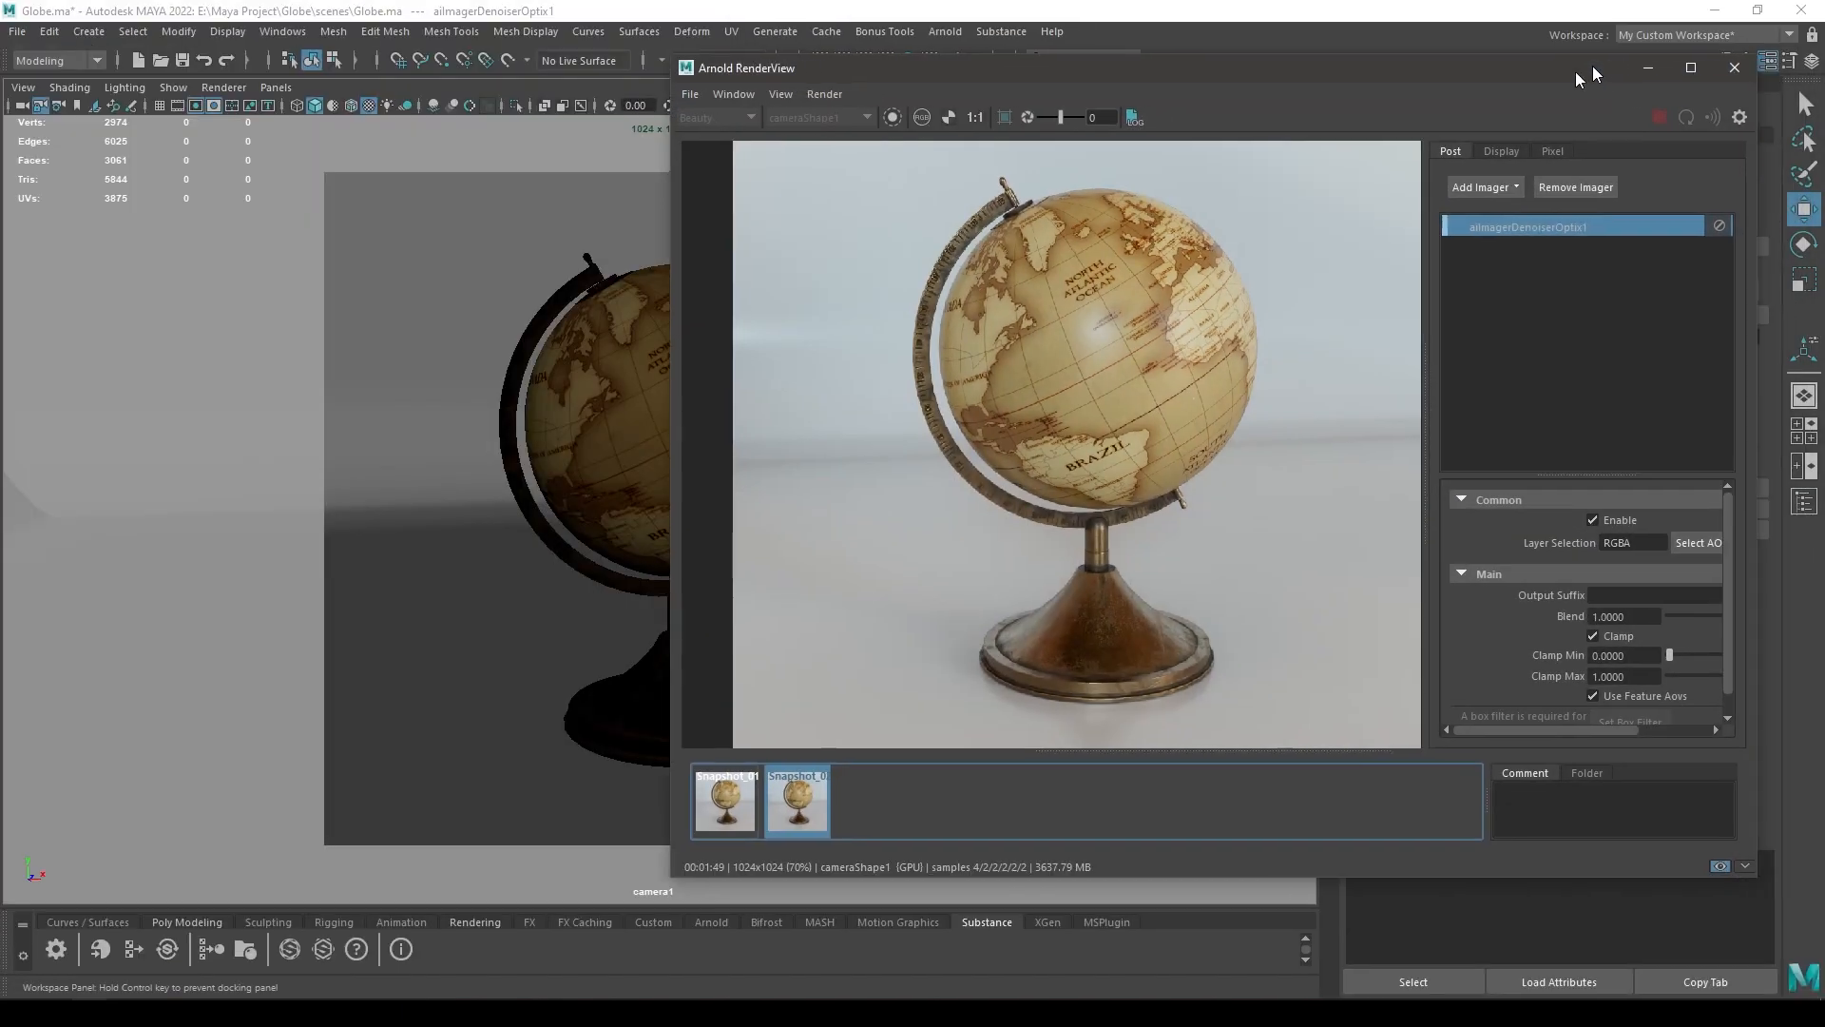
pyautogui.moveTo(1576, 71); pyautogui.dragTo(1266, 71)
pyautogui.moveTo(966, 82); pyautogui.dragTo(856, 75)
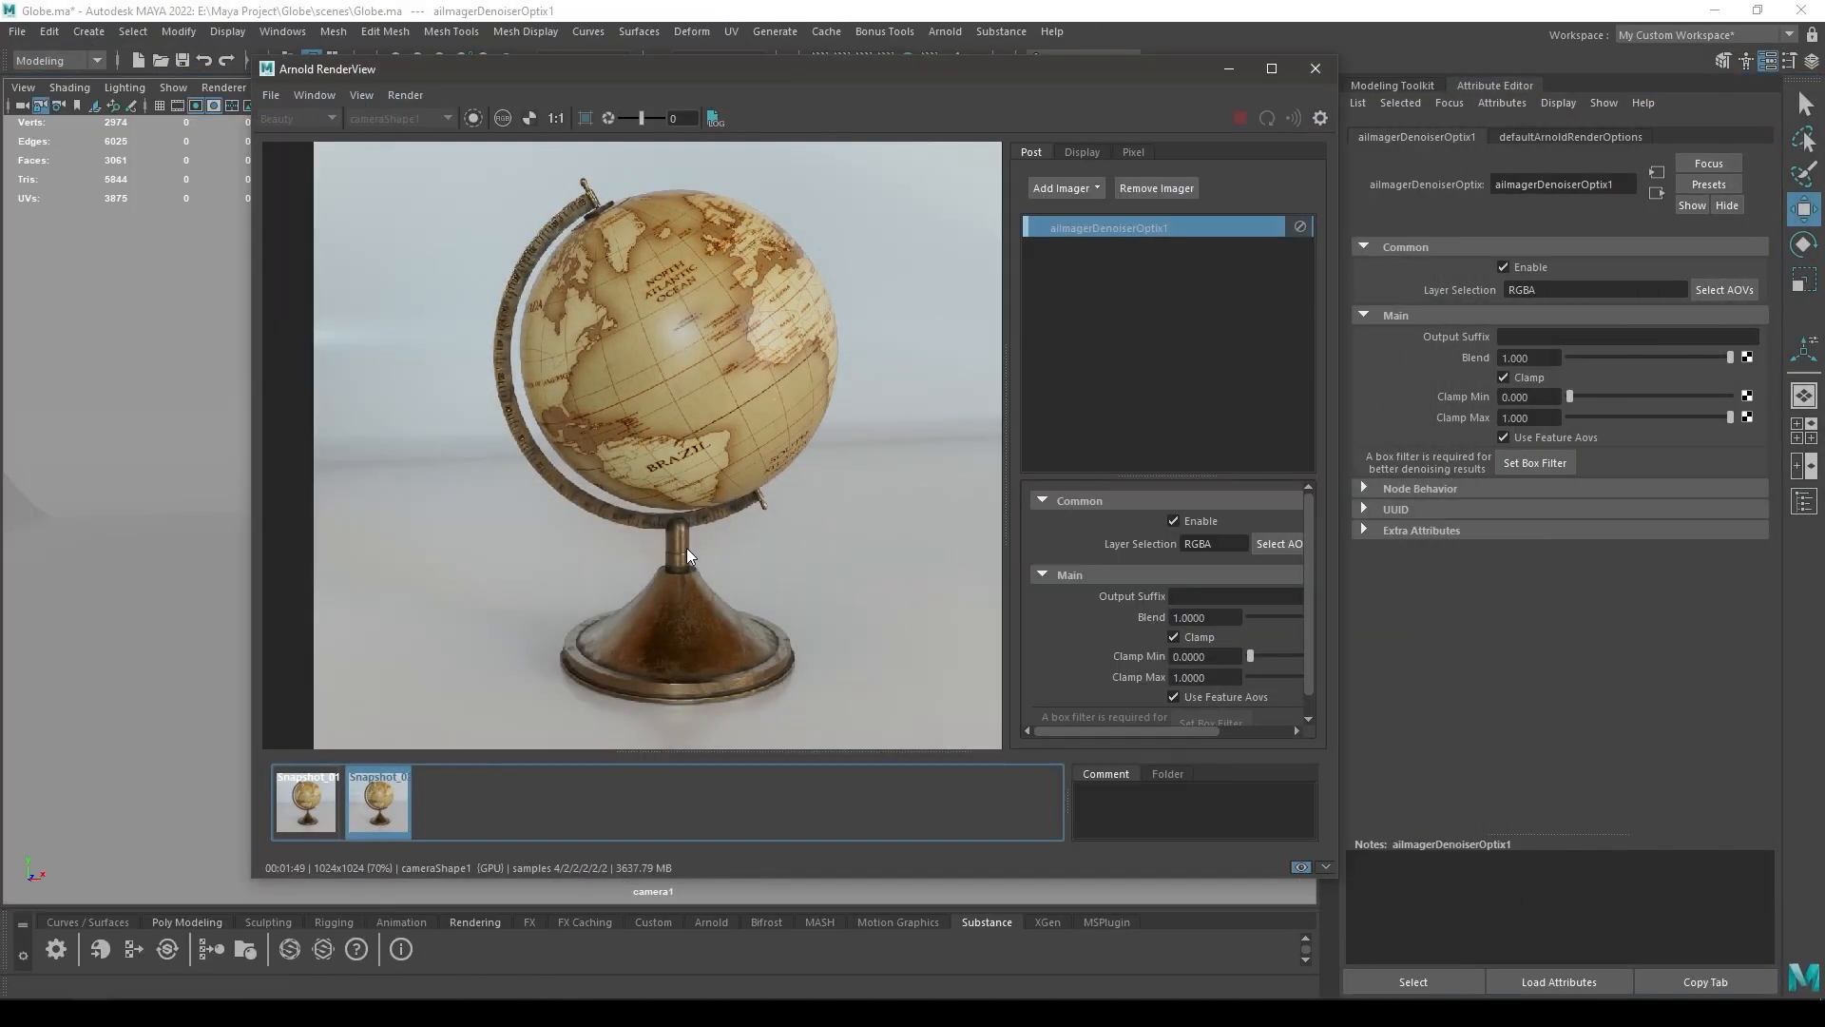
pyautogui.moveTo(687, 547); pyautogui.dragTo(649, 565, button='middle')
pyautogui.scroll(-1, 722, 582)
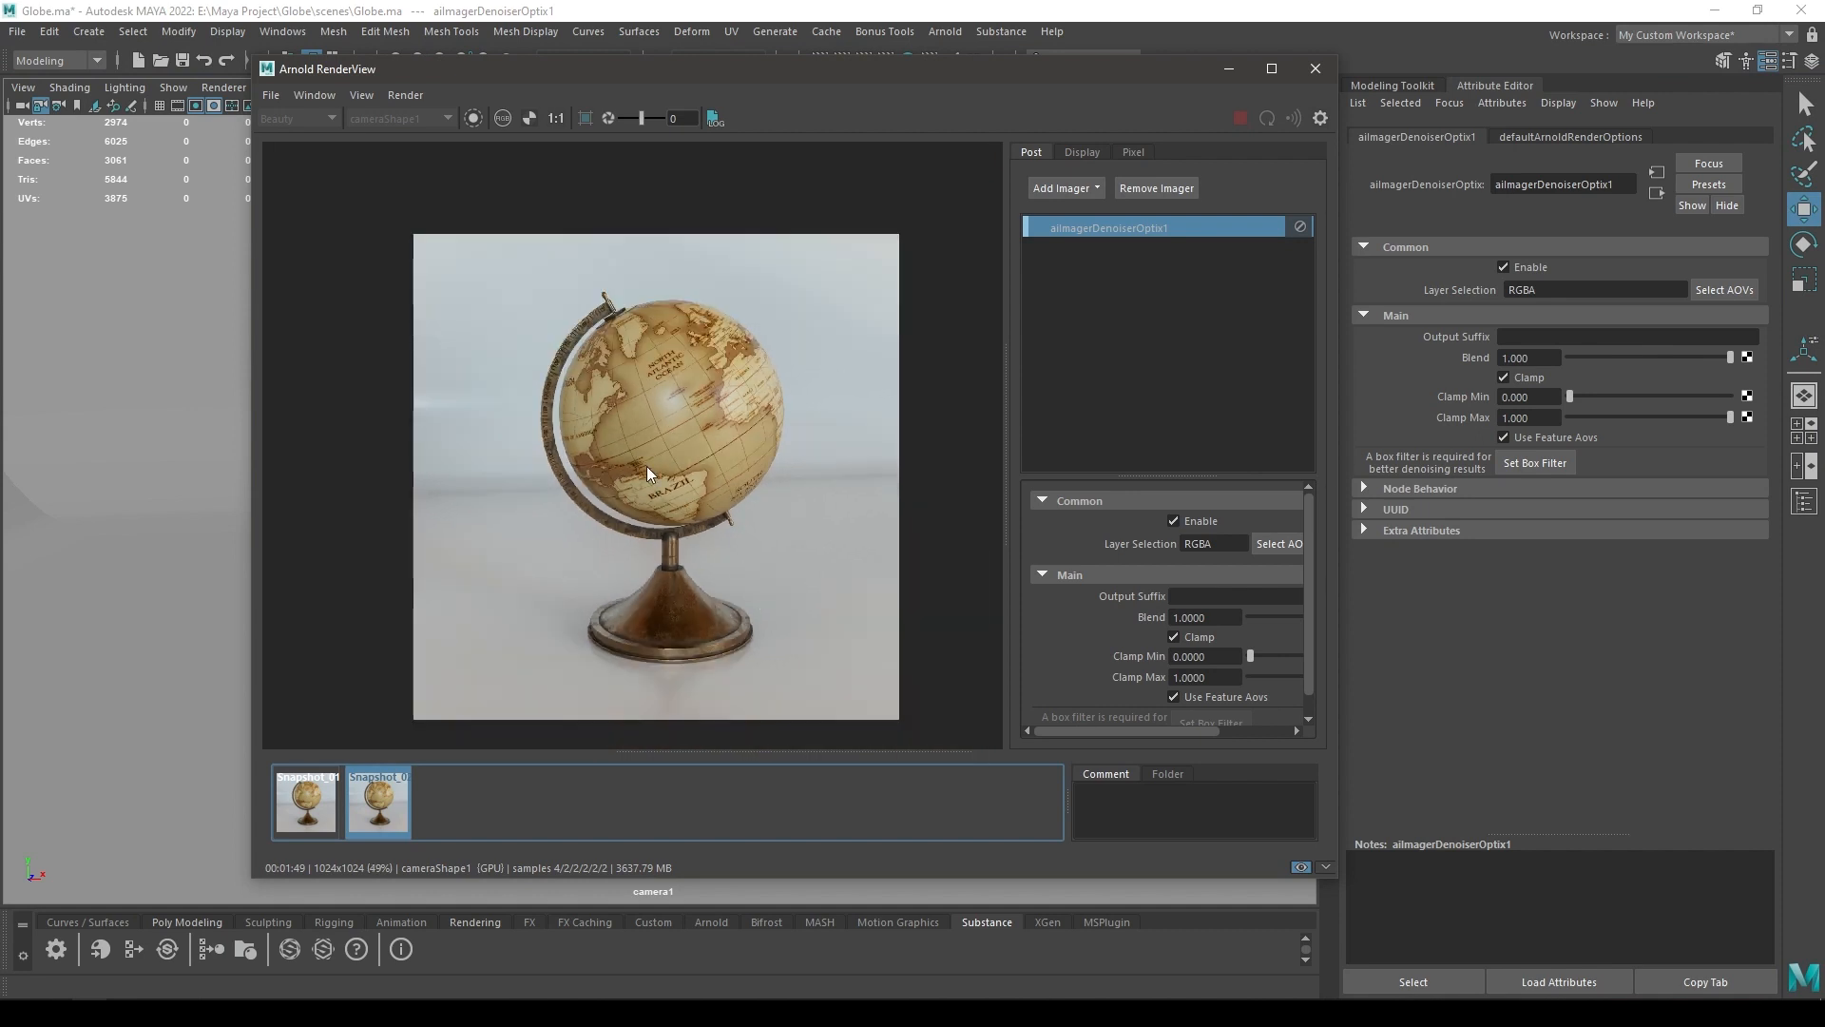
# Save the denoised globe snapshot as an image named Render in the Globe project's images folder.
pyautogui.click(272, 95)
pyautogui.moveTo(319, 99)
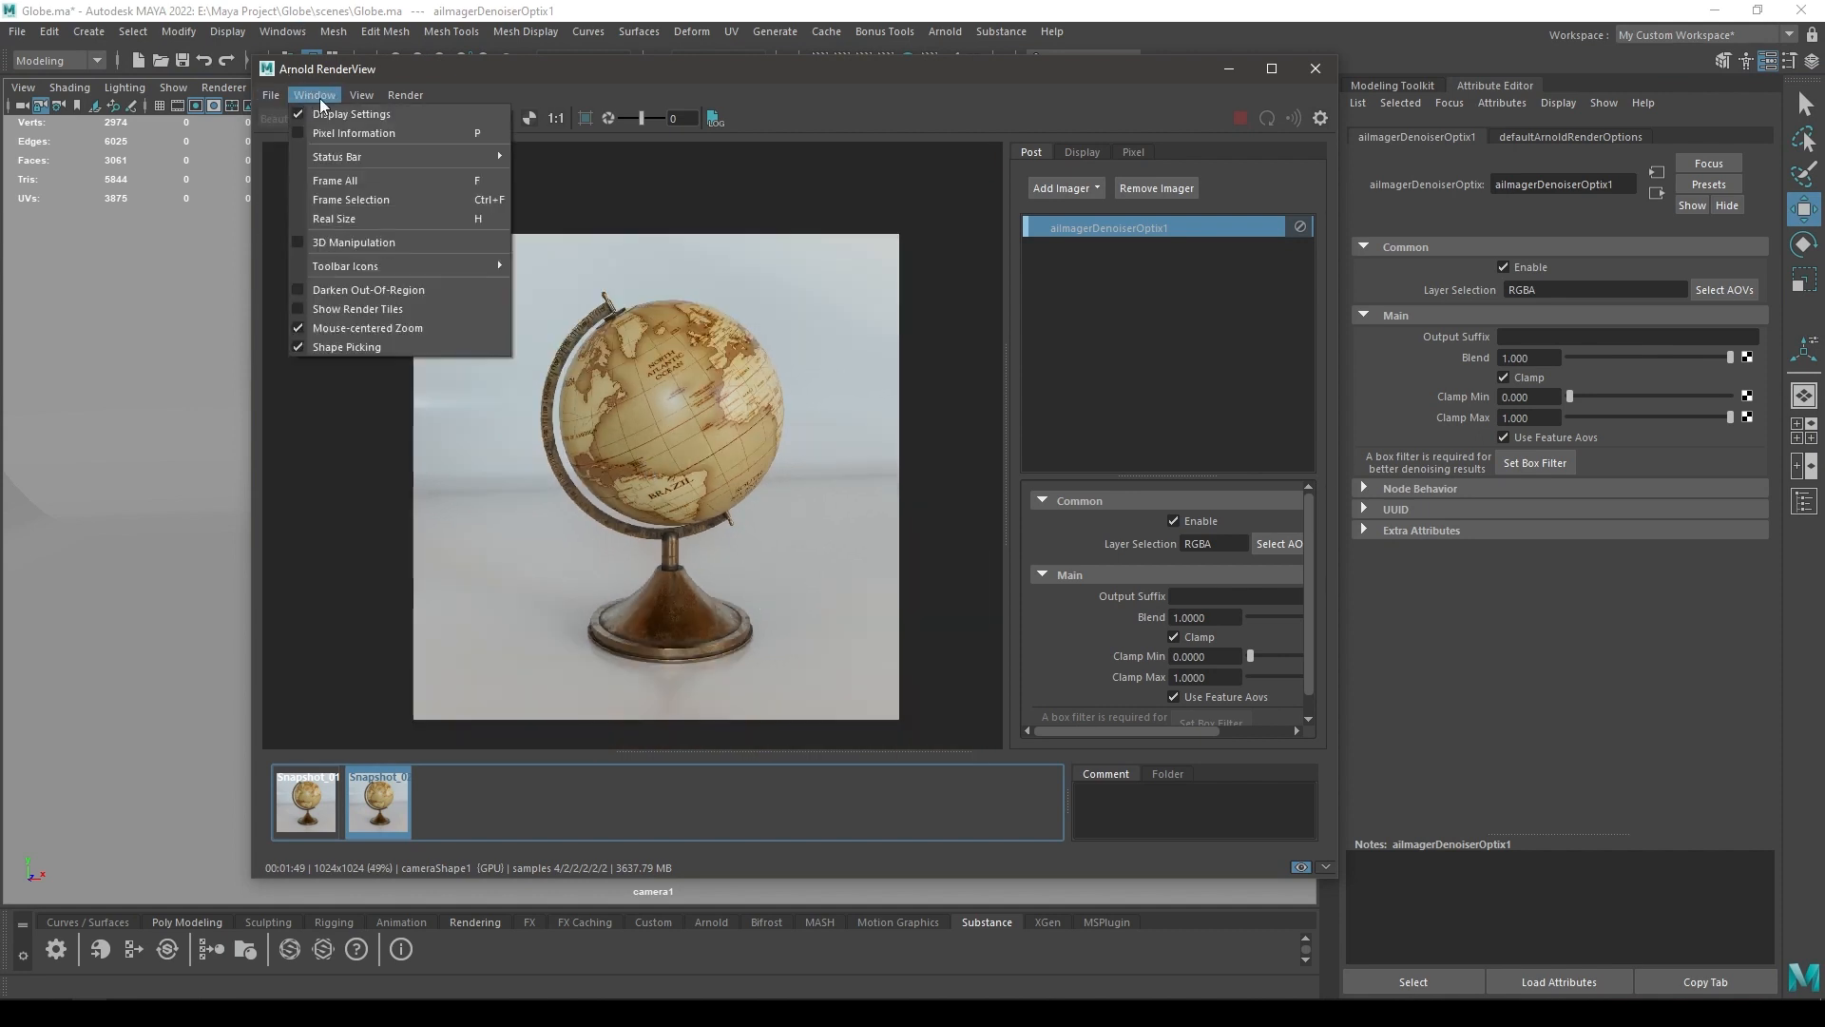
pyautogui.click(277, 116)
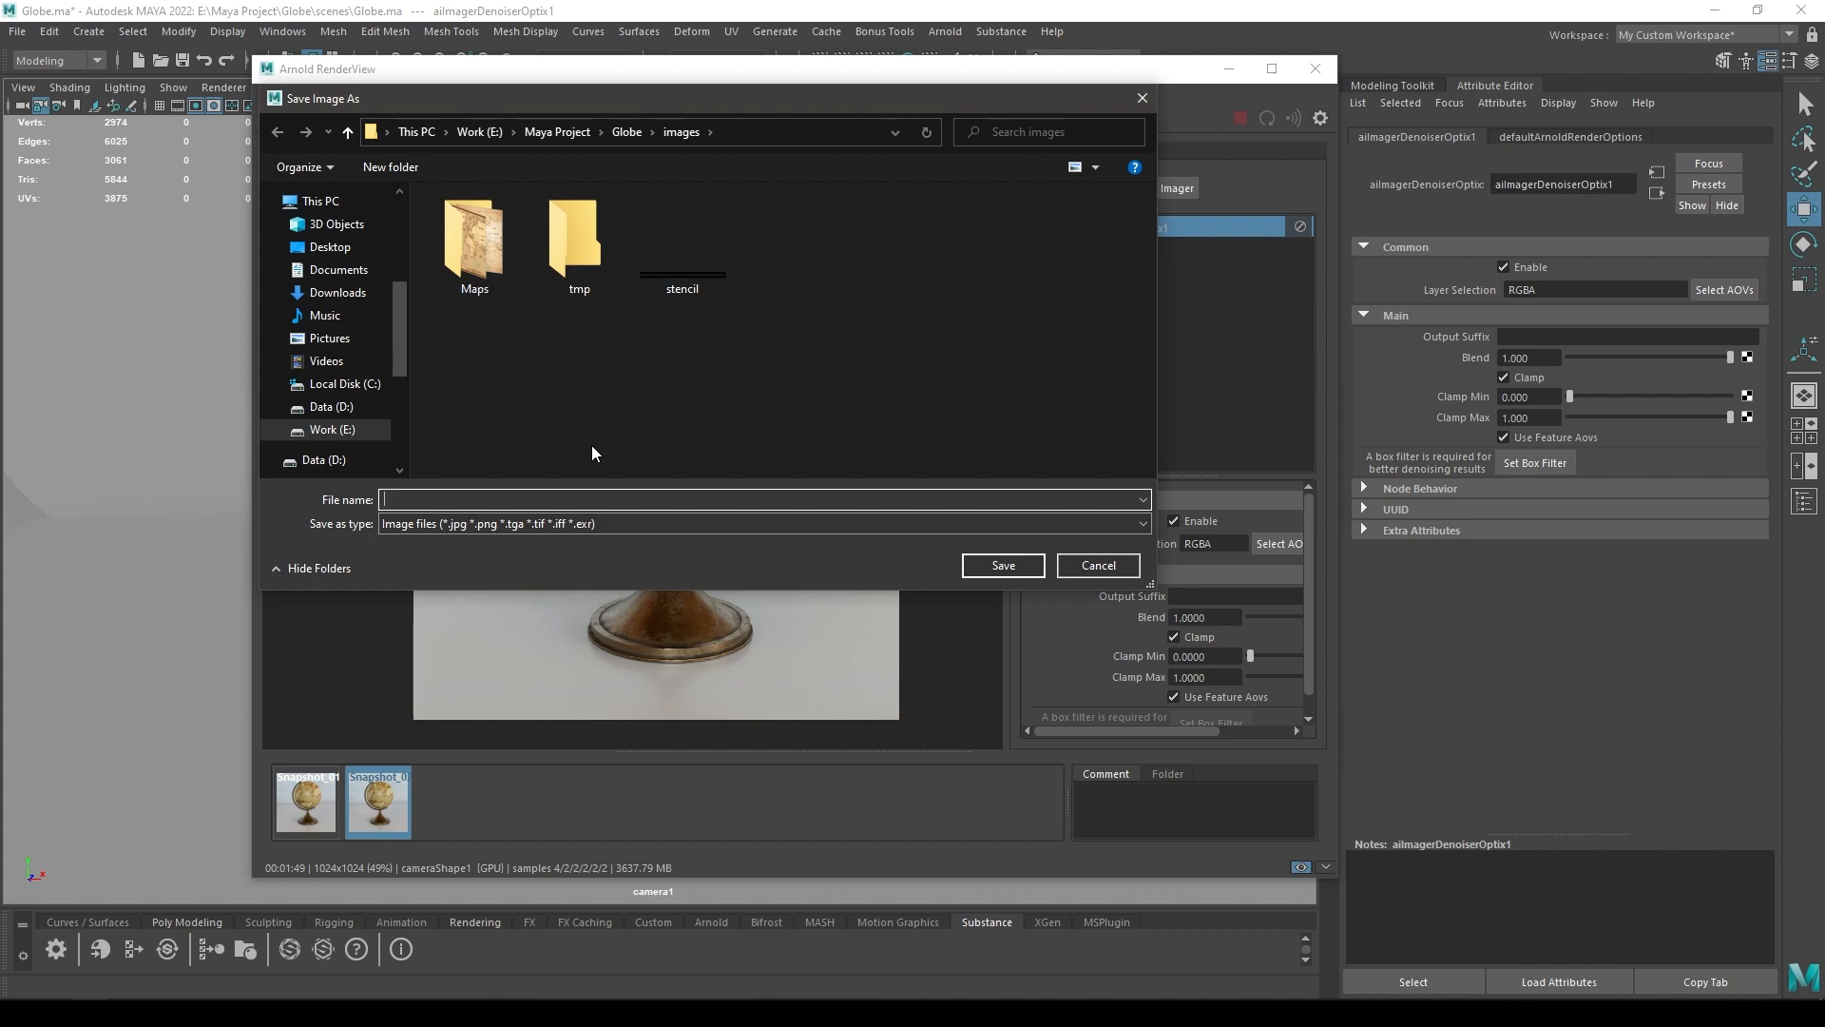
pyautogui.write('Render')
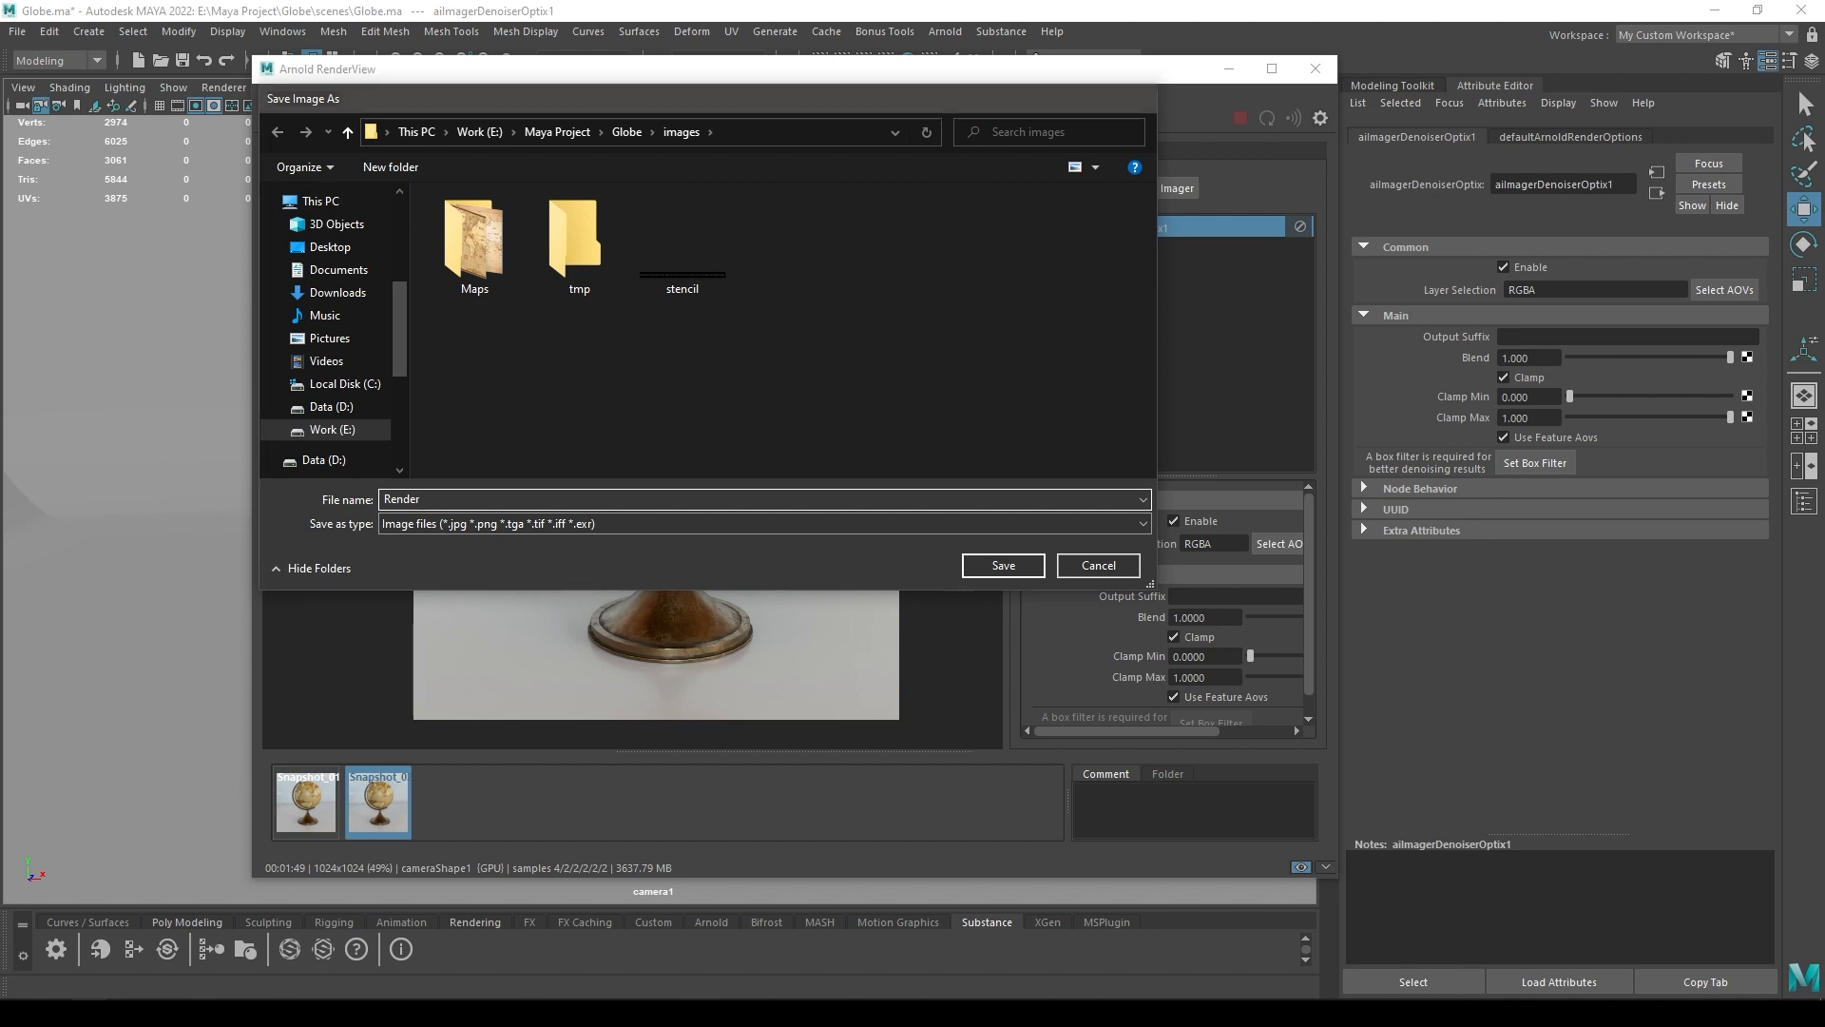
pyautogui.press('Return')
pyautogui.moveTo(763, 481); pyautogui.dragTo(738, 449, button='middle')
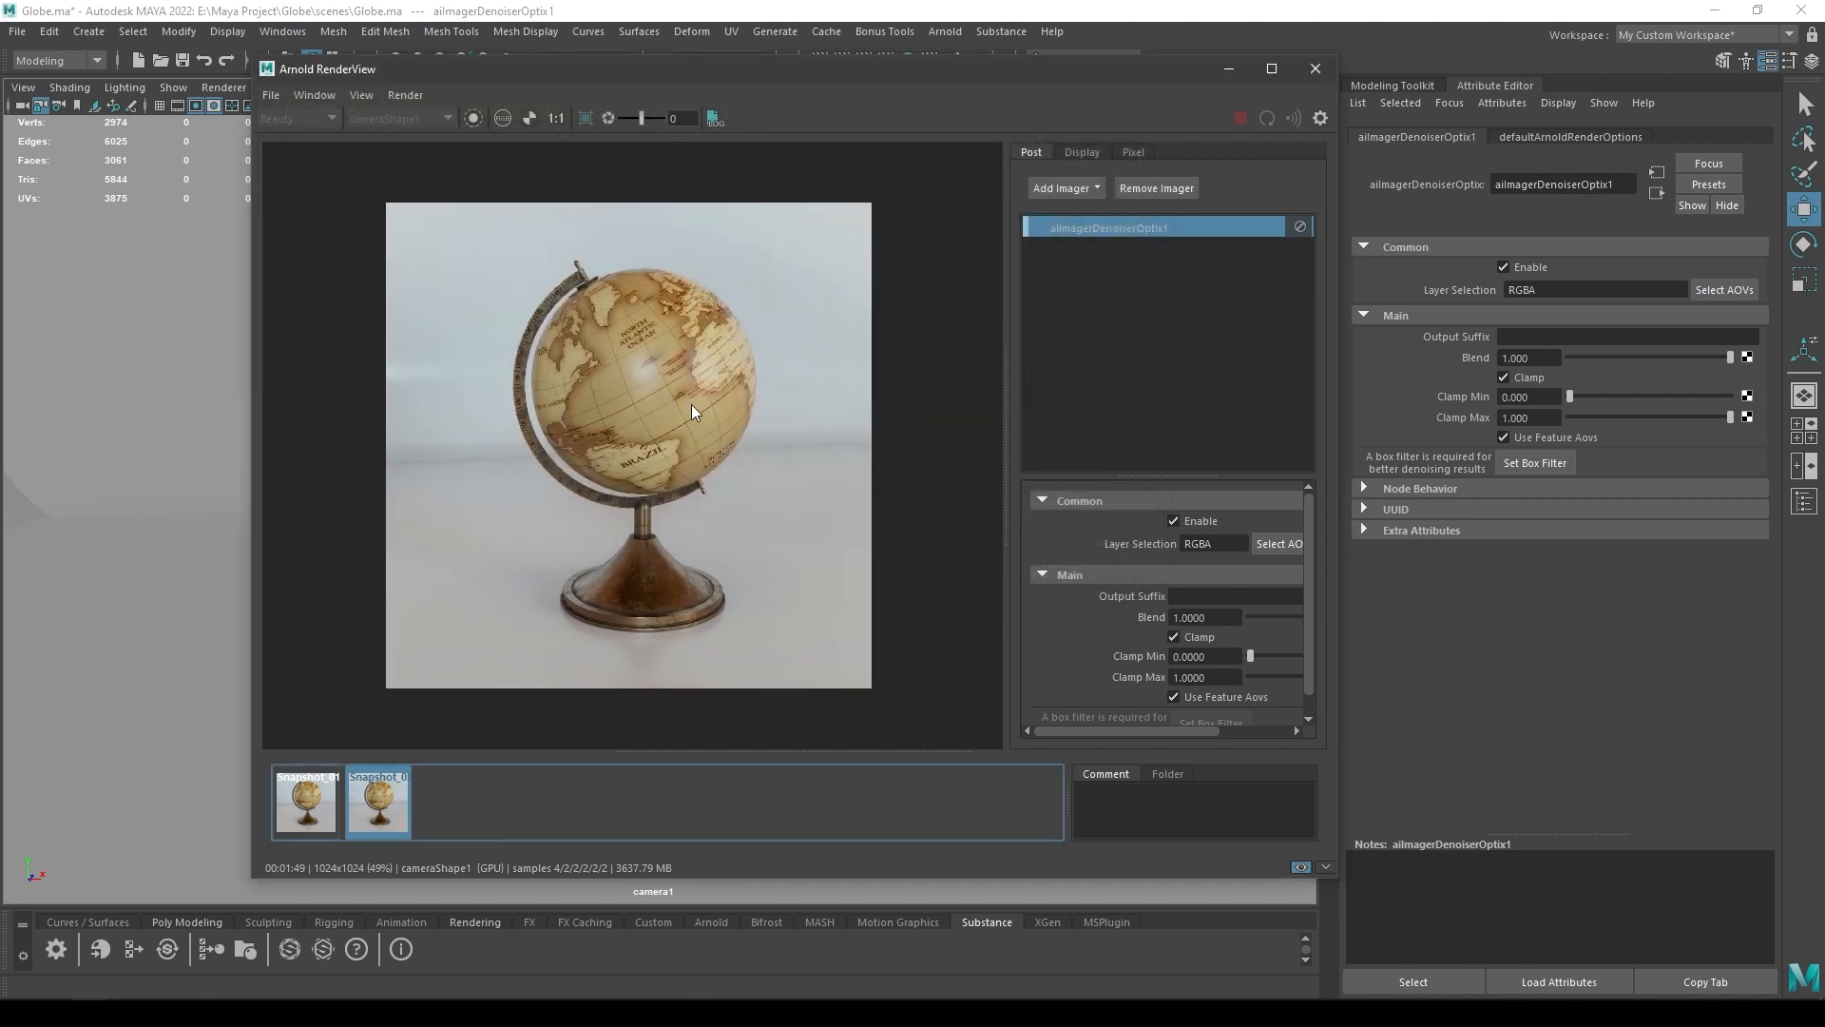